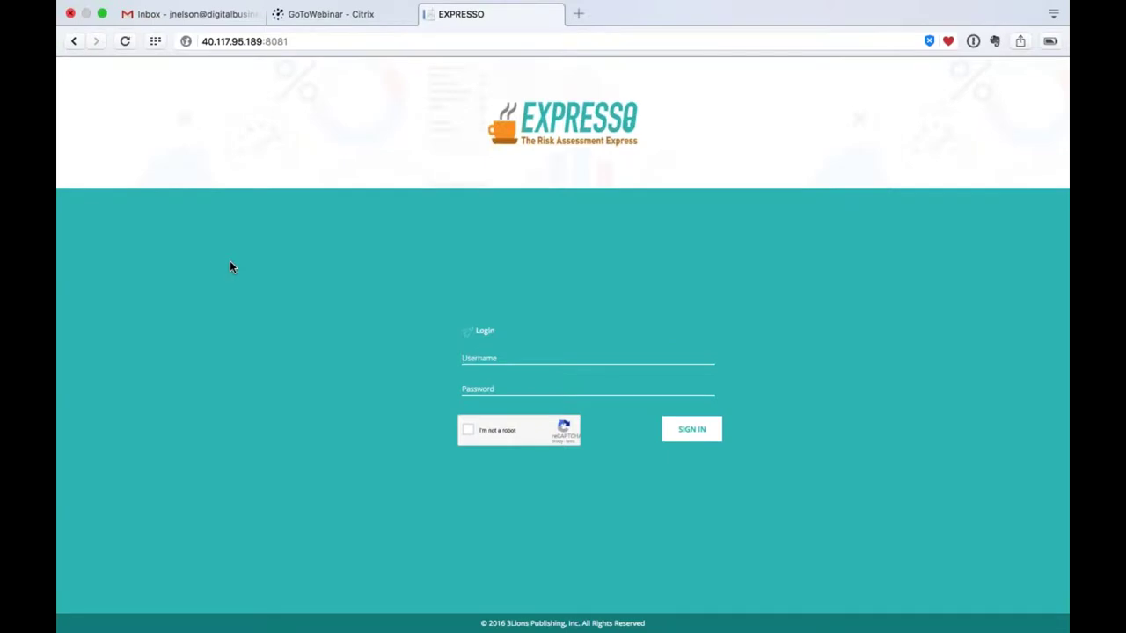
Fill in the login form with the username and the account password
{"action": "key", "text": "Down"}
{"action": "type", "text": "John"}
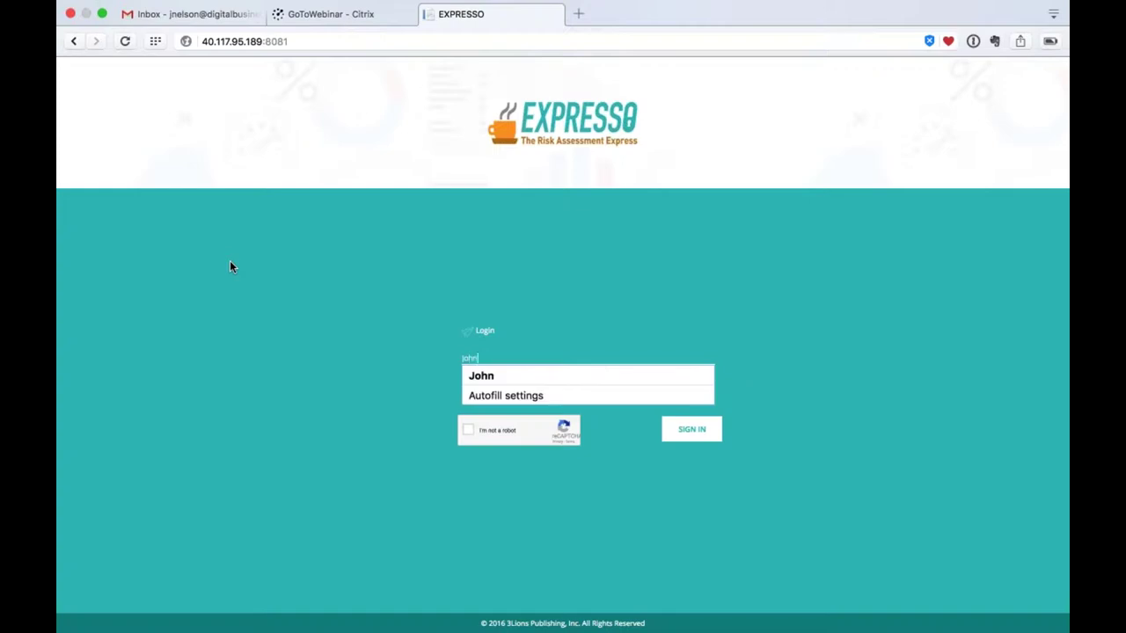
{"action": "key", "text": "Tab"}
{"action": "type", "text": "*********"}
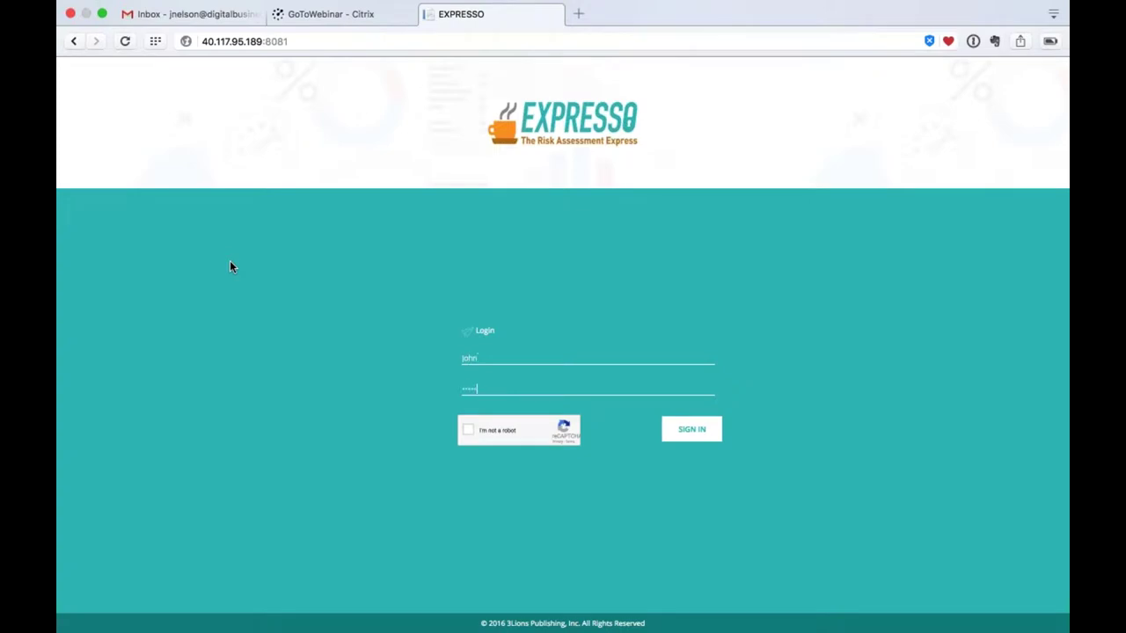
{"action": "type", "text": "****"}
Complete the robot check by selecting every billboard image, and sign in without saving the login in 1Password
{"action": "left_click", "coordinate": [468, 433]}
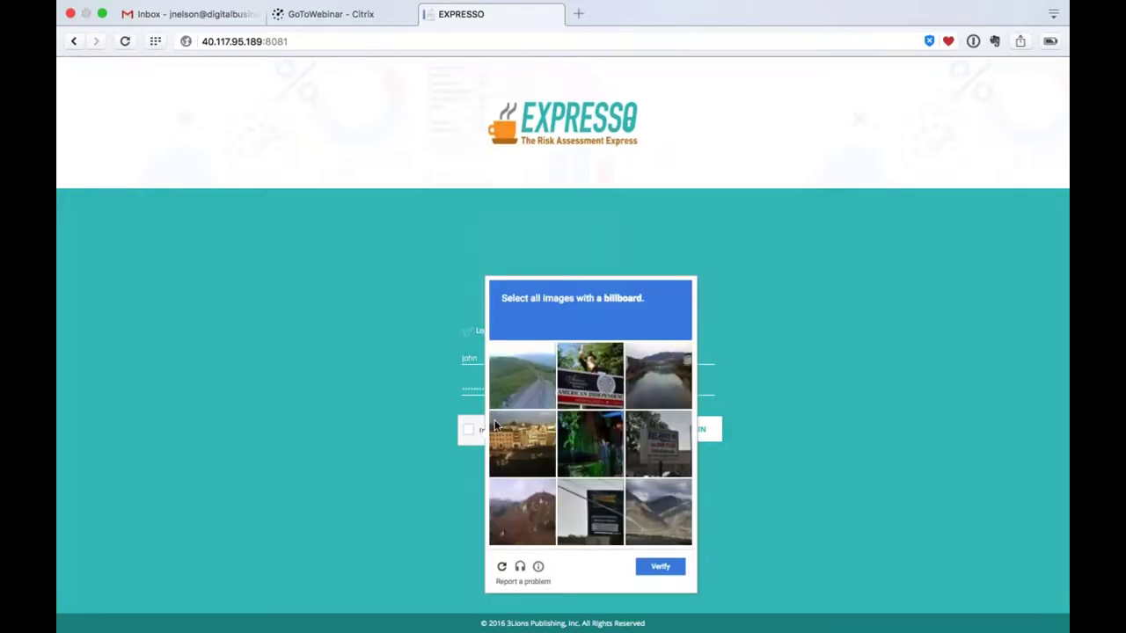
{"action": "left_click", "coordinate": [583, 385]}
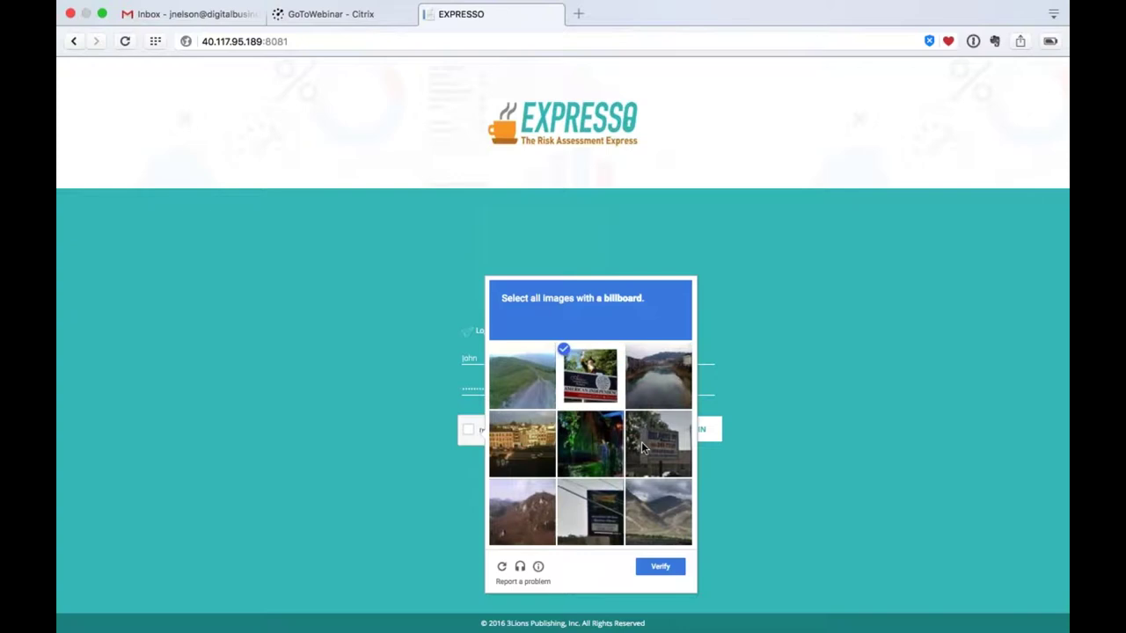
{"action": "left_click", "coordinate": [647, 443]}
{"action": "left_click", "coordinate": [594, 517]}
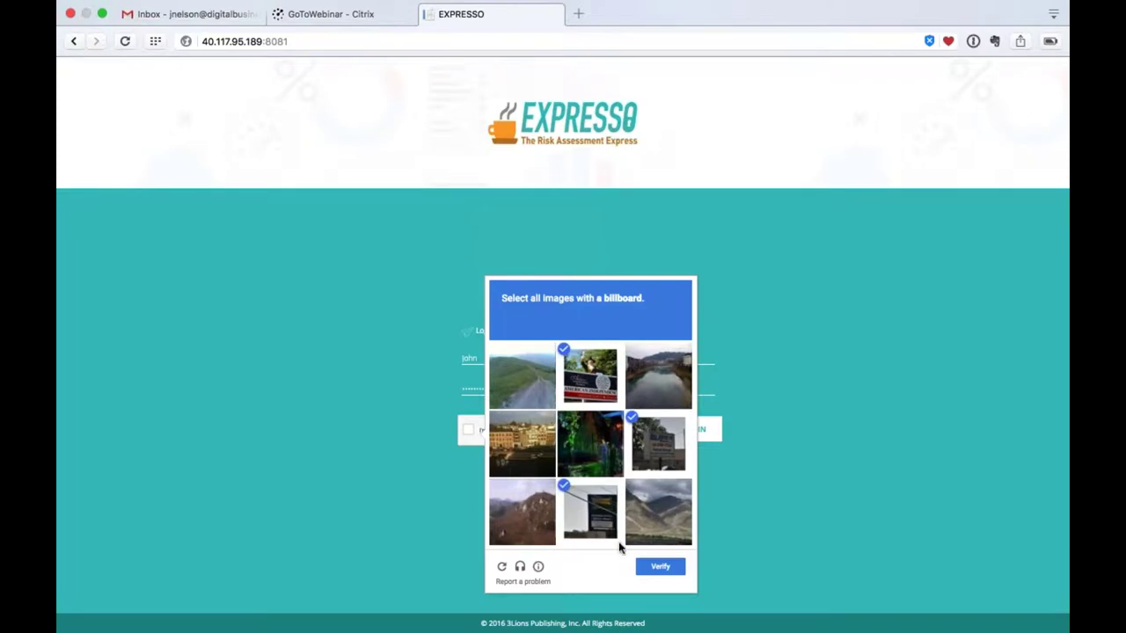
{"action": "left_click", "coordinate": [659, 567]}
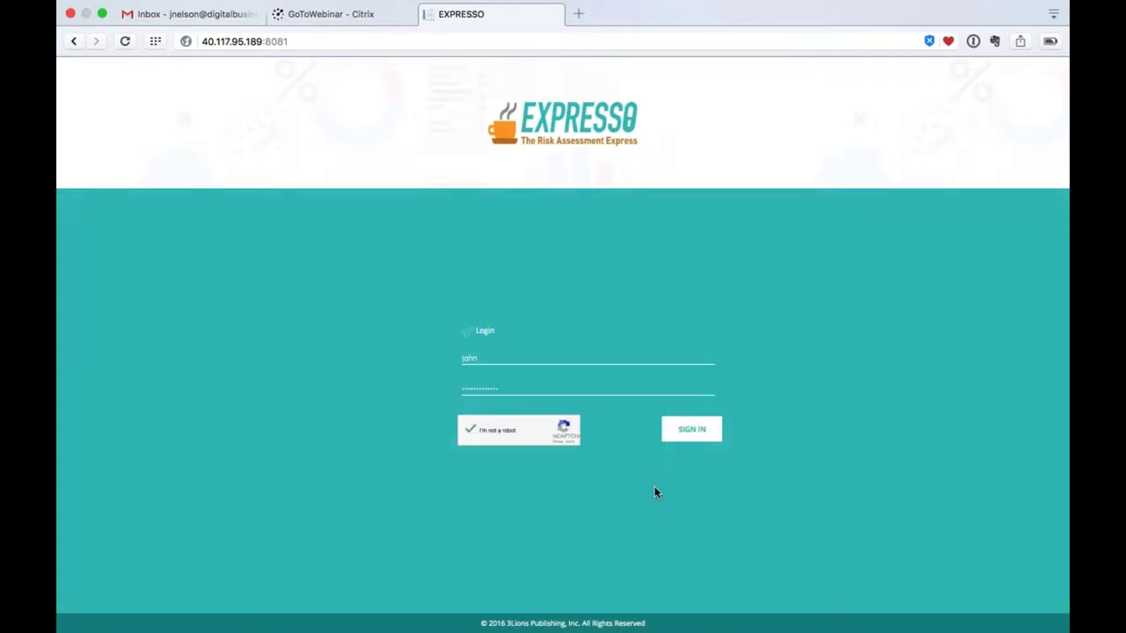
{"action": "left_click", "coordinate": [691, 429]}
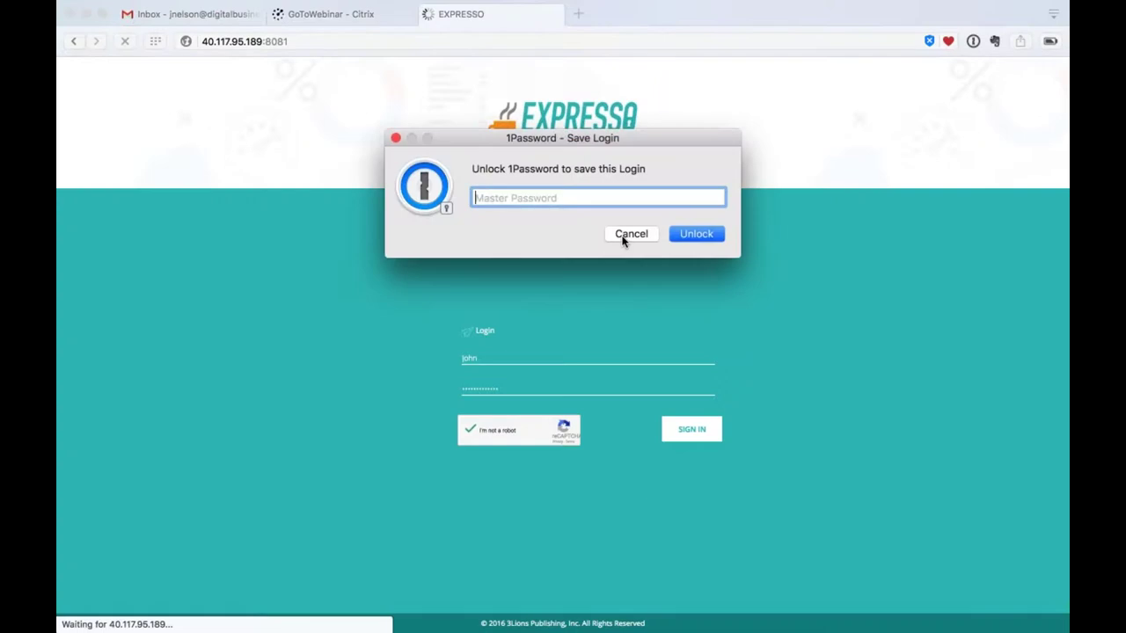
{"action": "left_click", "coordinate": [630, 232]}
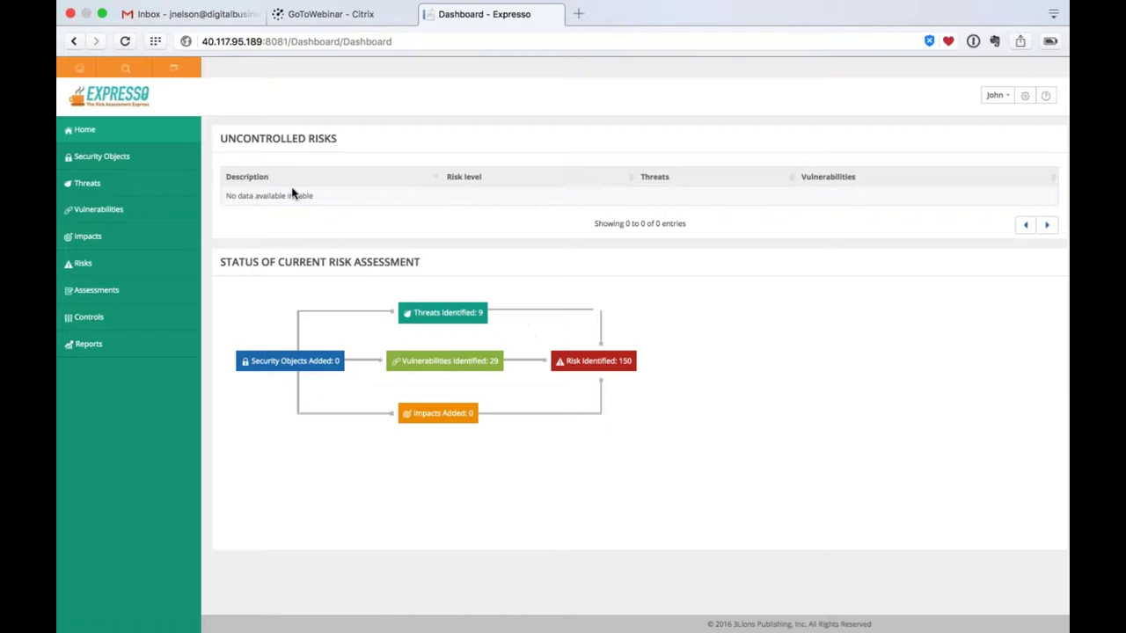
Open the Expresso Baseline Risk Assessment and examine its details and full list of associated risks
{"action": "left_click", "coordinate": [110, 297]}
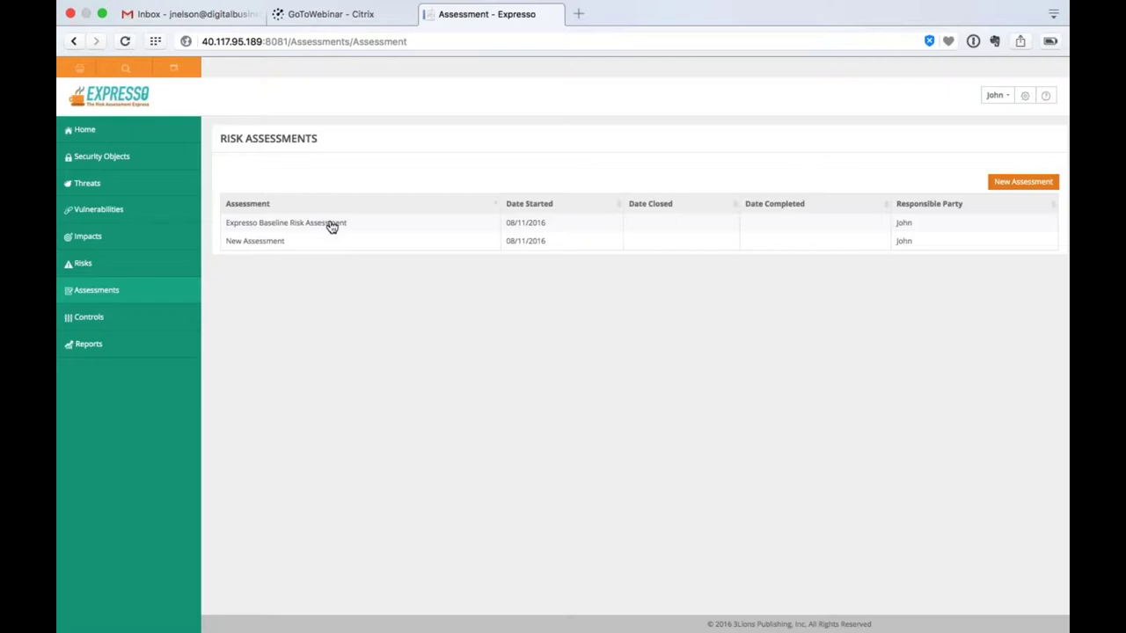
{"action": "left_click", "coordinate": [332, 226]}
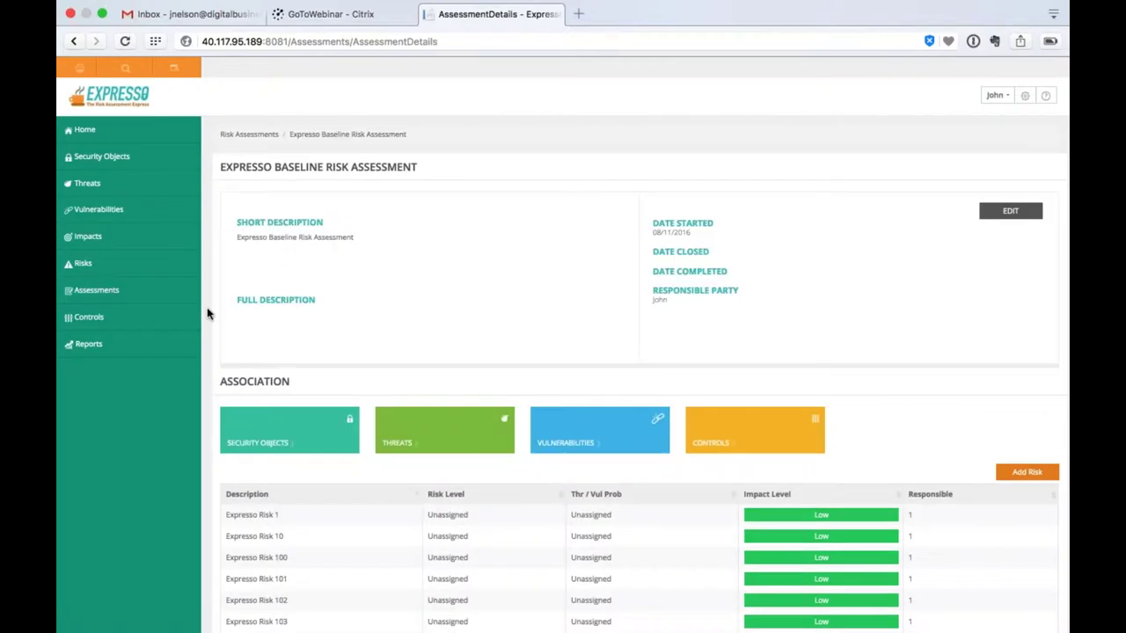
{"action": "scroll", "coordinate": [208, 310], "scroll_direction": "down", "scroll_amount": 3}
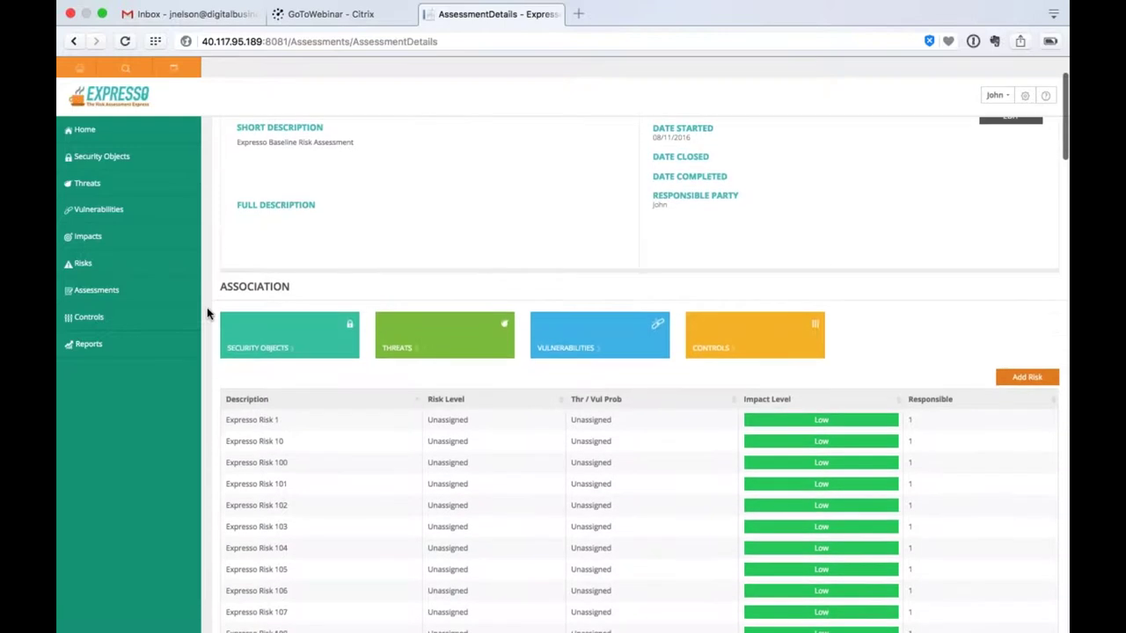
{"action": "scroll", "coordinate": [208, 310], "scroll_direction": "down", "scroll_amount": 5}
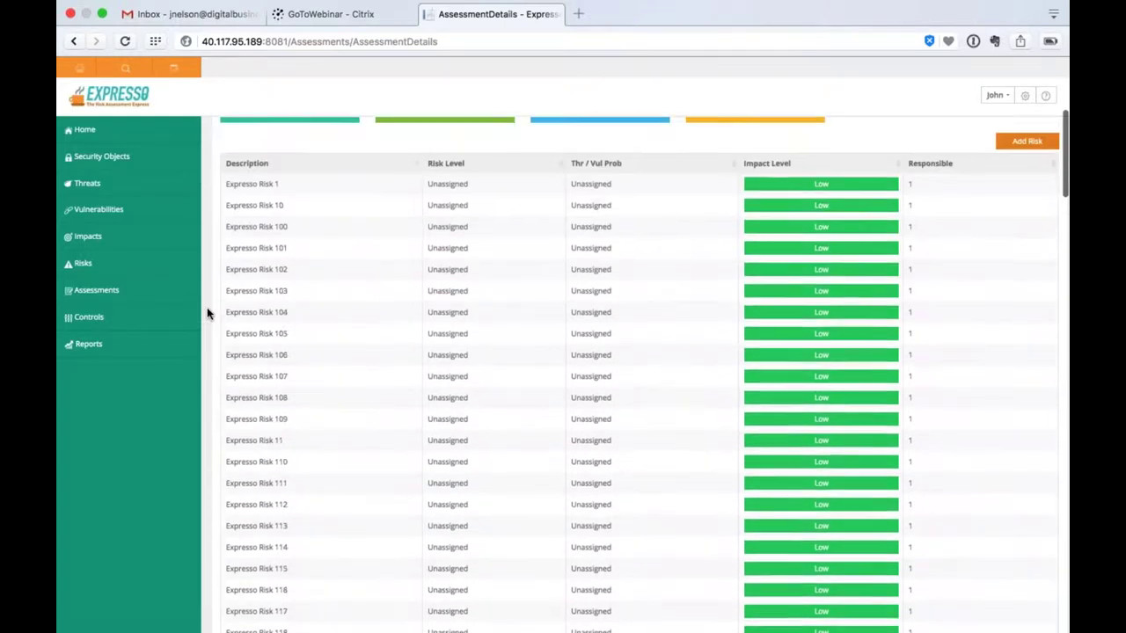
{"action": "scroll", "coordinate": [207, 310], "scroll_direction": "down", "scroll_amount": 8}
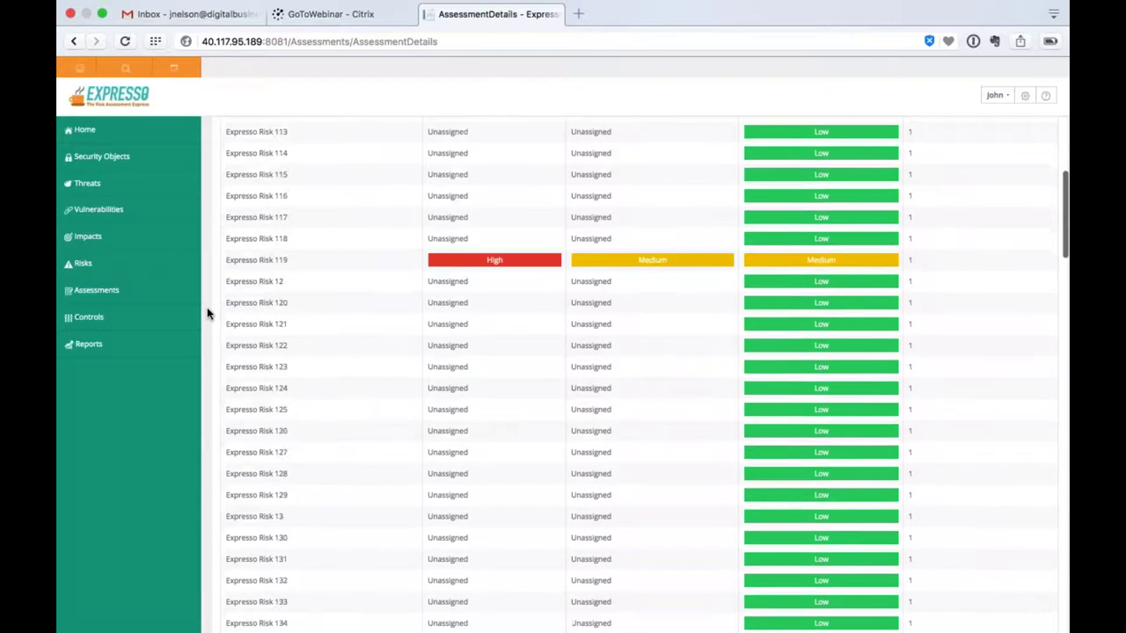
{"action": "scroll", "coordinate": [207, 309], "scroll_direction": "down", "scroll_amount": 9}
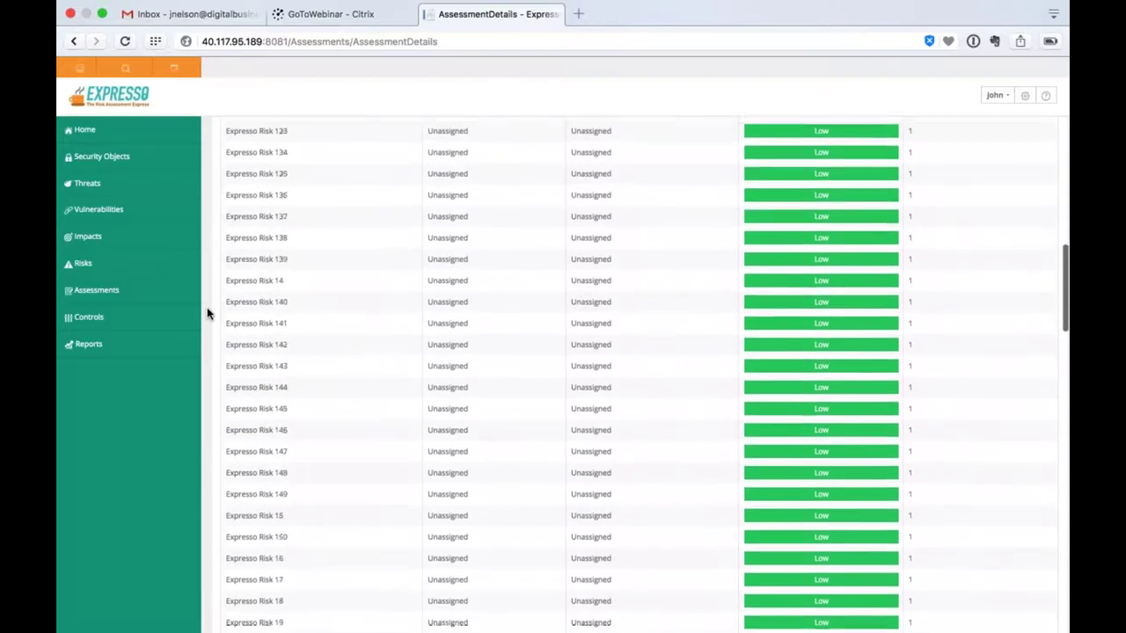
{"action": "scroll", "coordinate": [211, 307], "scroll_direction": "down", "scroll_amount": 2}
{"action": "scroll", "coordinate": [219, 302], "scroll_direction": "down", "scroll_amount": 6}
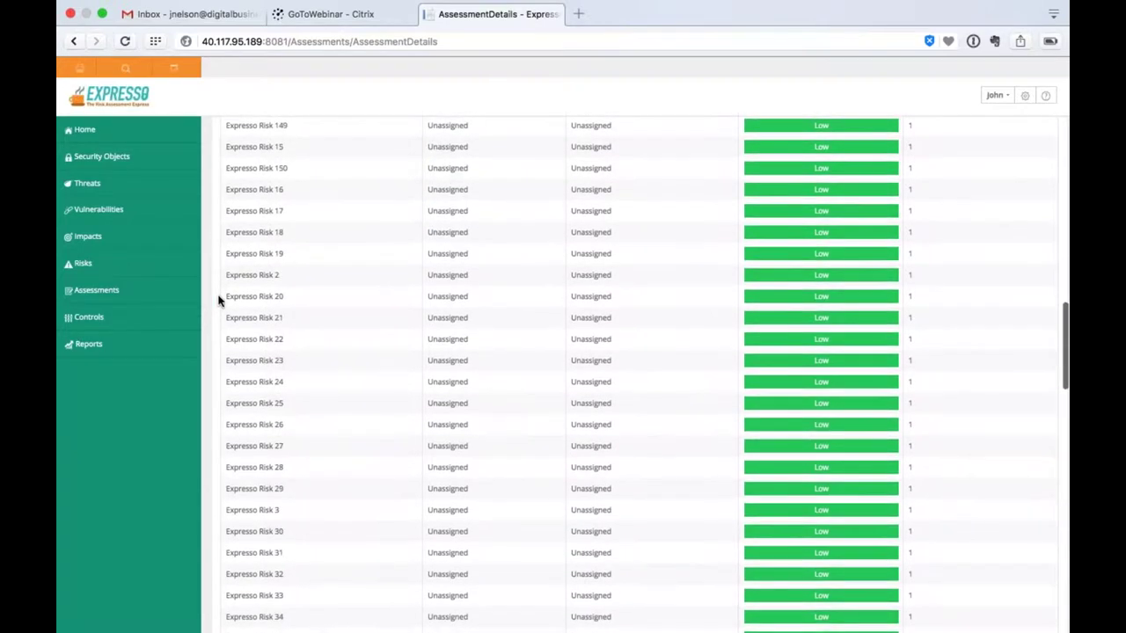
{"action": "scroll", "coordinate": [219, 302], "scroll_direction": "down", "scroll_amount": 20}
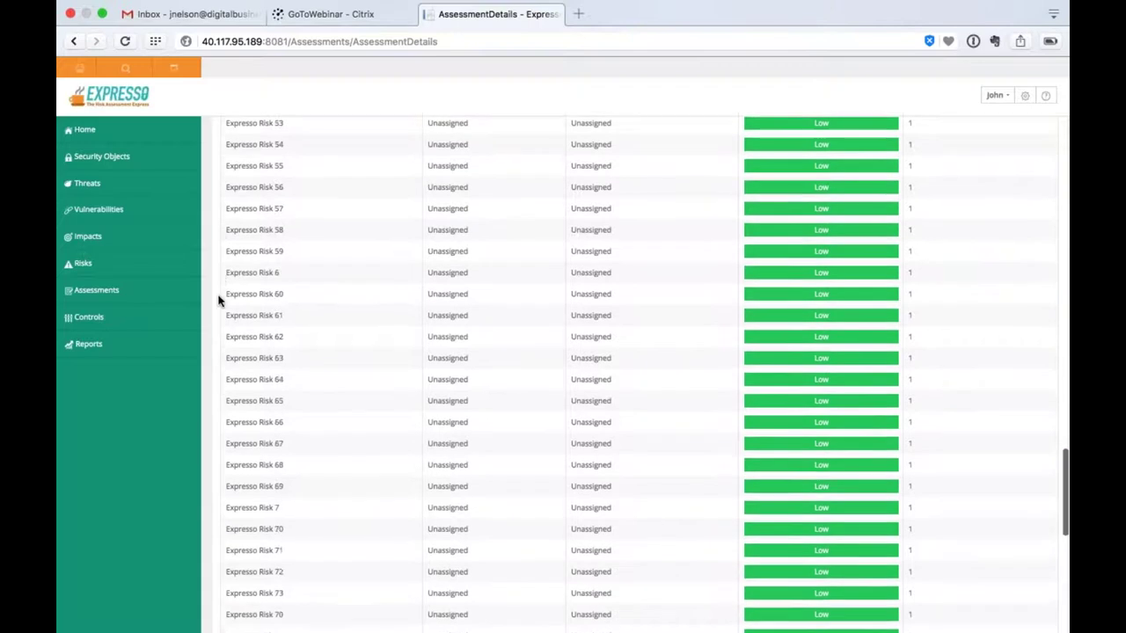
{"action": "scroll", "coordinate": [219, 302], "scroll_direction": "down", "scroll_amount": 8}
{"action": "scroll", "coordinate": [219, 302], "scroll_direction": "down", "scroll_amount": 6}
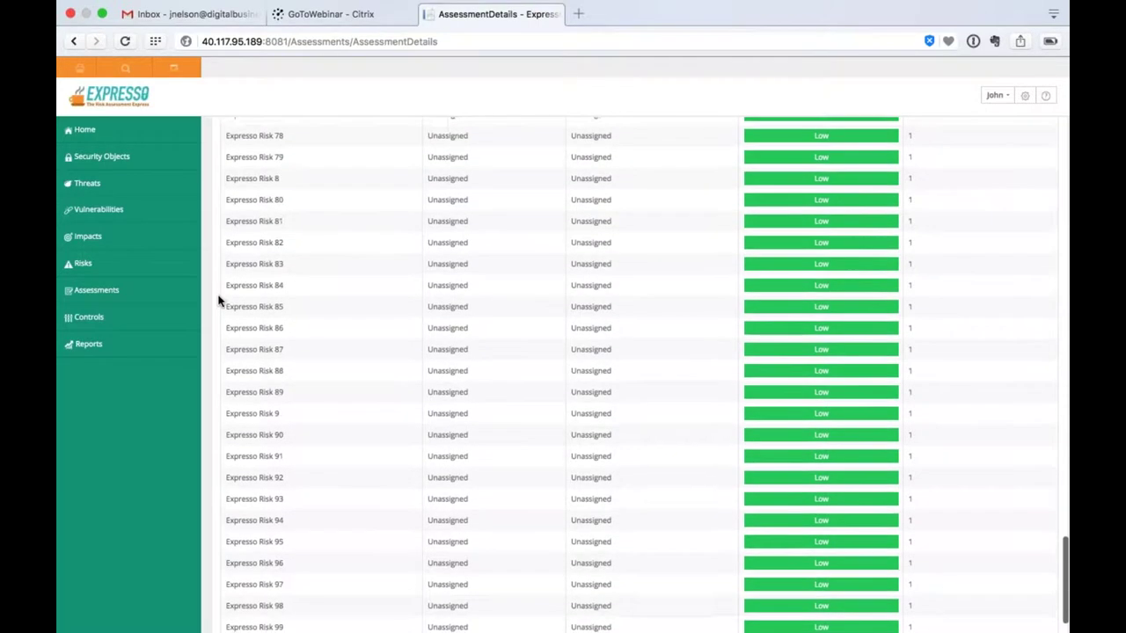
{"action": "scroll", "coordinate": [219, 302], "scroll_direction": "up", "scroll_amount": 20}
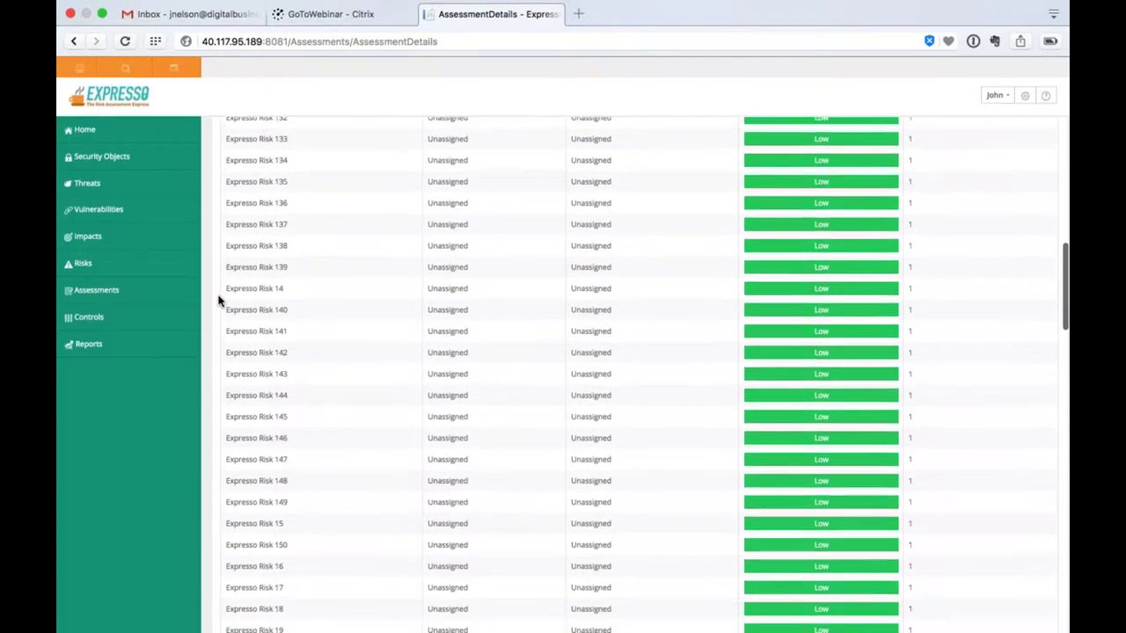
{"action": "scroll", "coordinate": [219, 302], "scroll_direction": "down", "scroll_amount": 2}
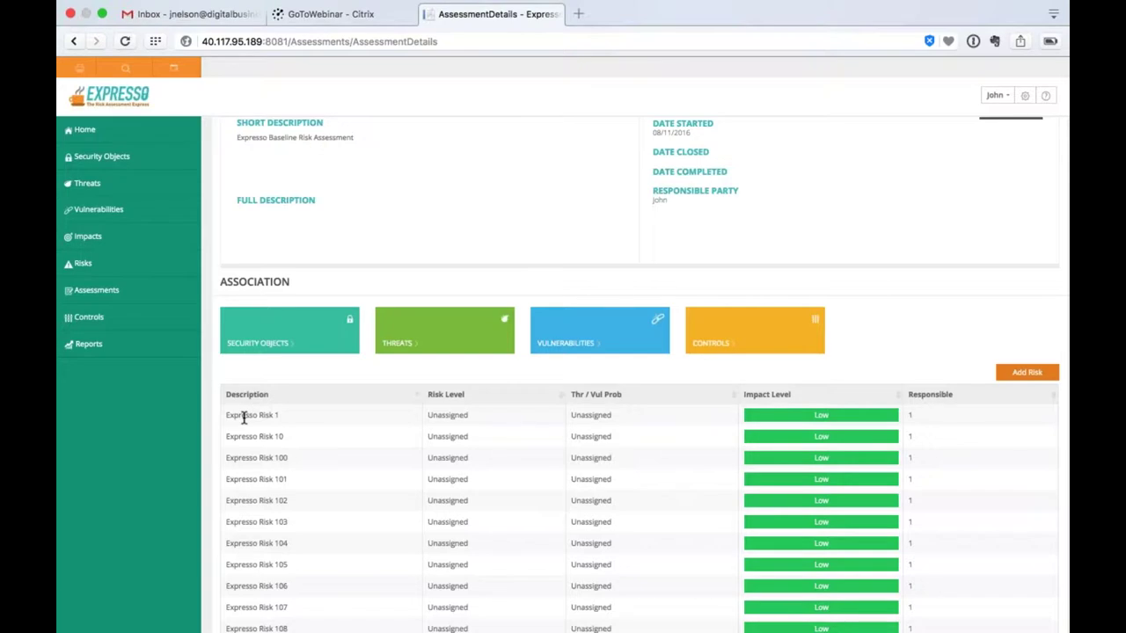
{"action": "scroll", "coordinate": [211, 369], "scroll_direction": "up", "scroll_amount": 3}
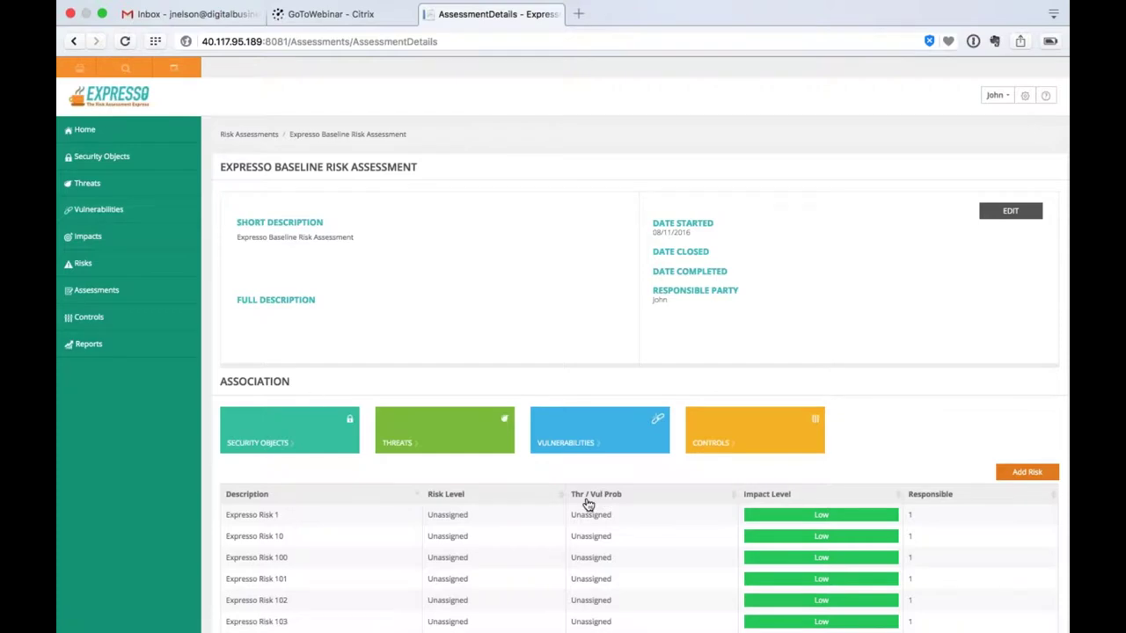
Edit Expresso Risk 1 from the risks list, setting its risk level to Medium and T/V probability to High, and save
{"action": "left_click", "coordinate": [122, 274]}
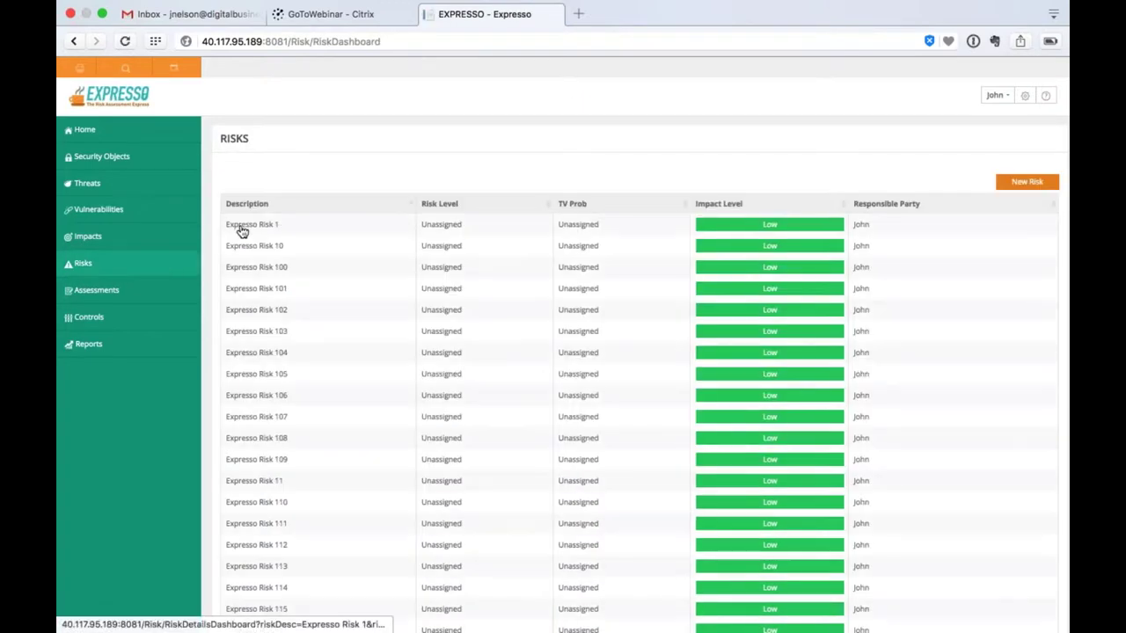
{"action": "left_click", "coordinate": [242, 231]}
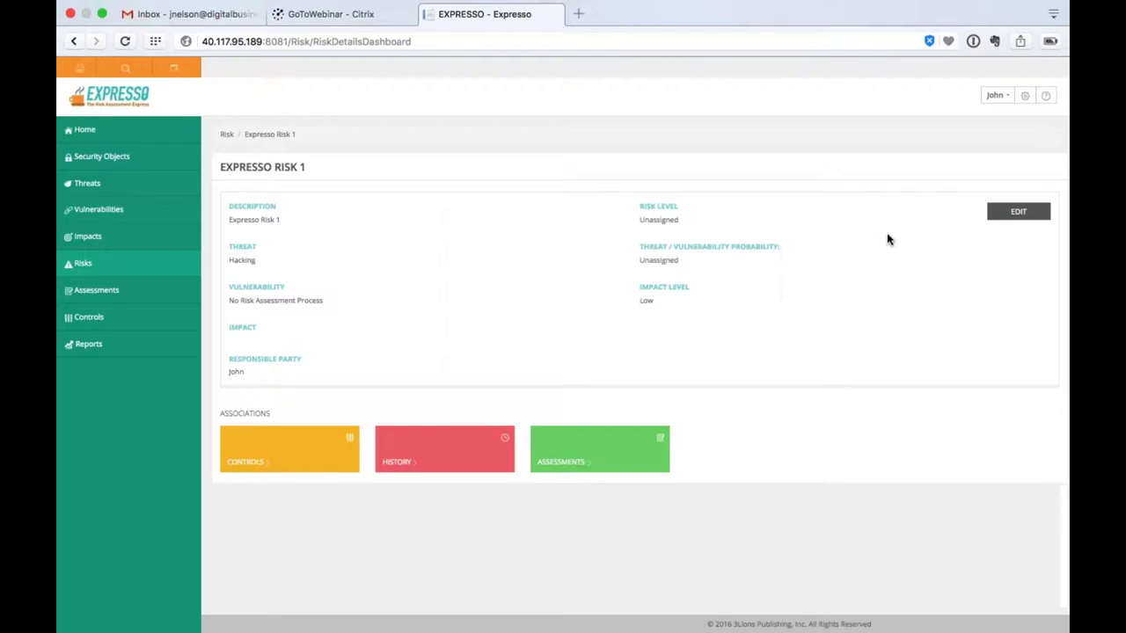
{"action": "left_click", "coordinate": [1017, 211]}
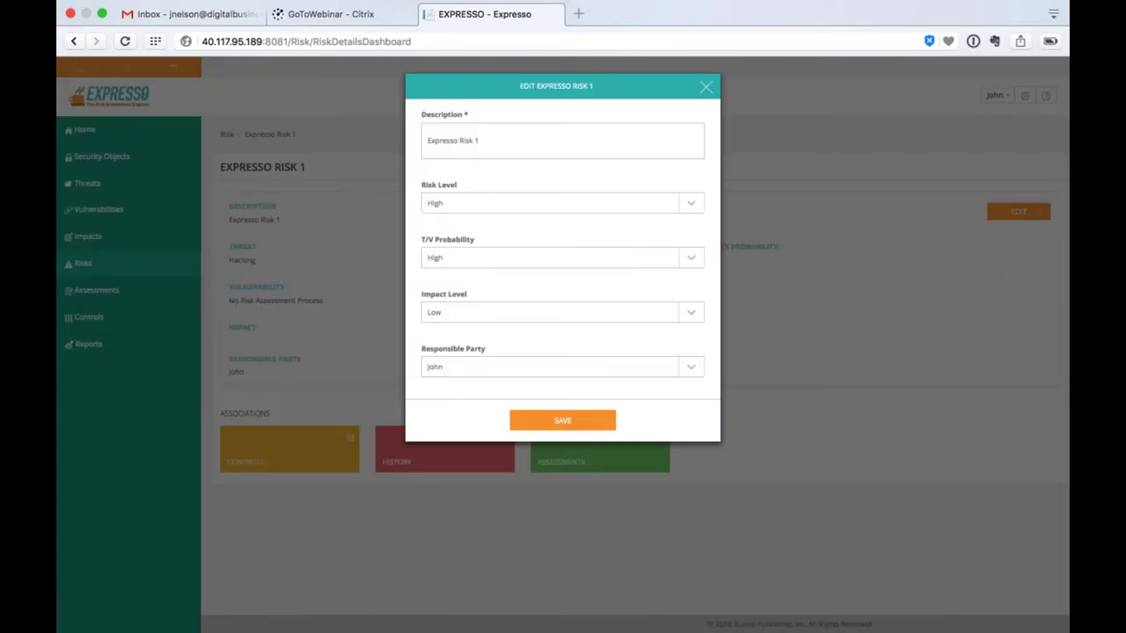
{"action": "left_click", "coordinate": [686, 213]}
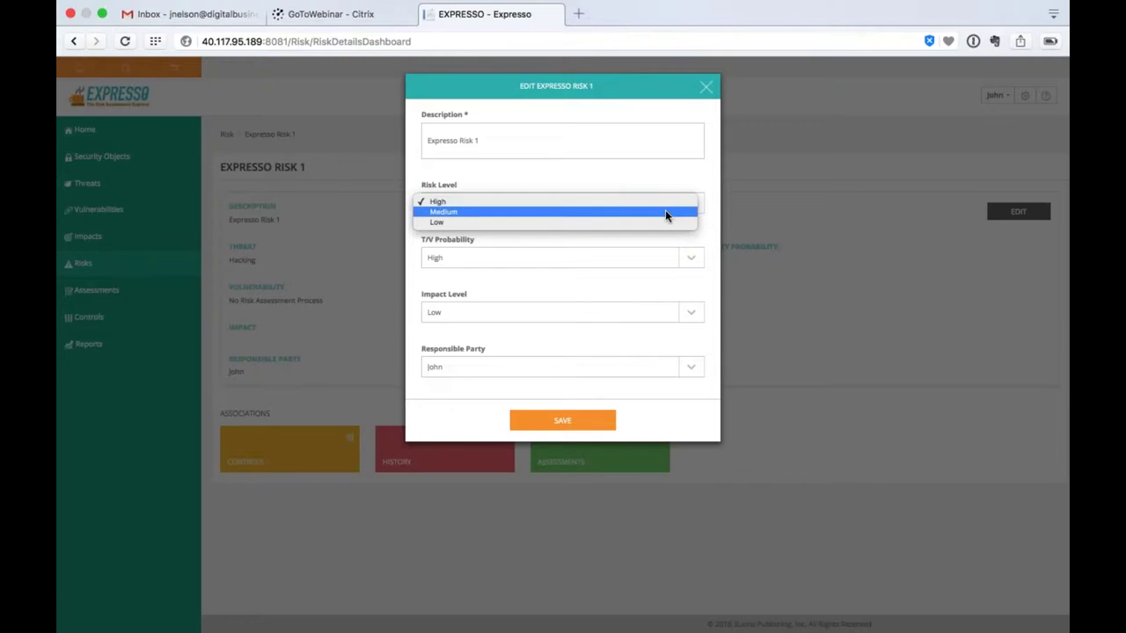
{"action": "left_click", "coordinate": [666, 212]}
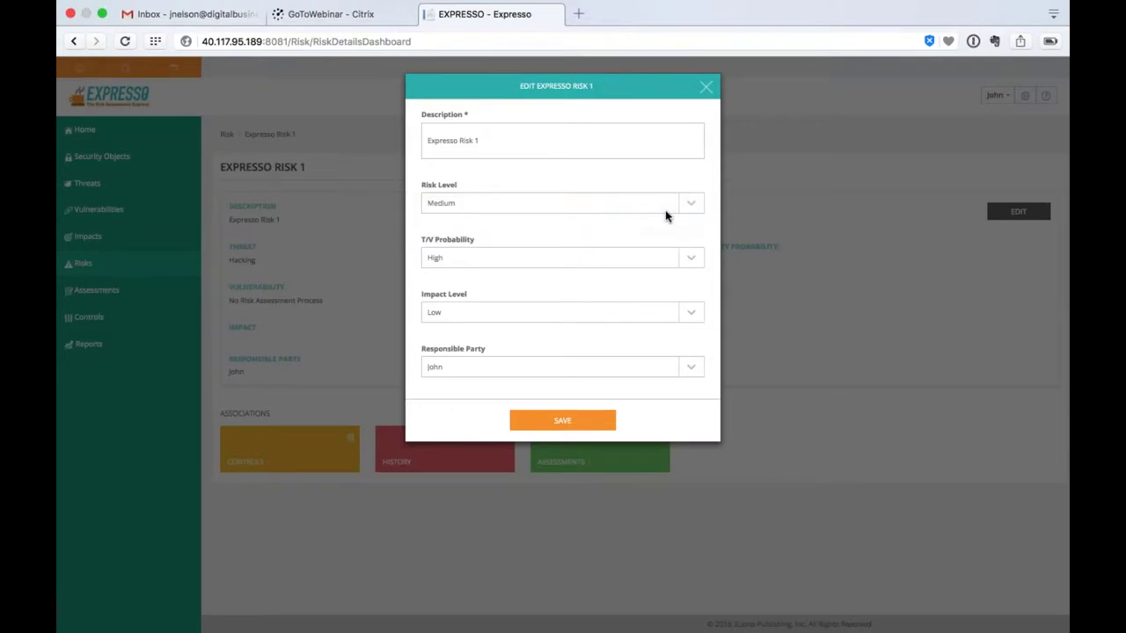
{"action": "left_click", "coordinate": [660, 262]}
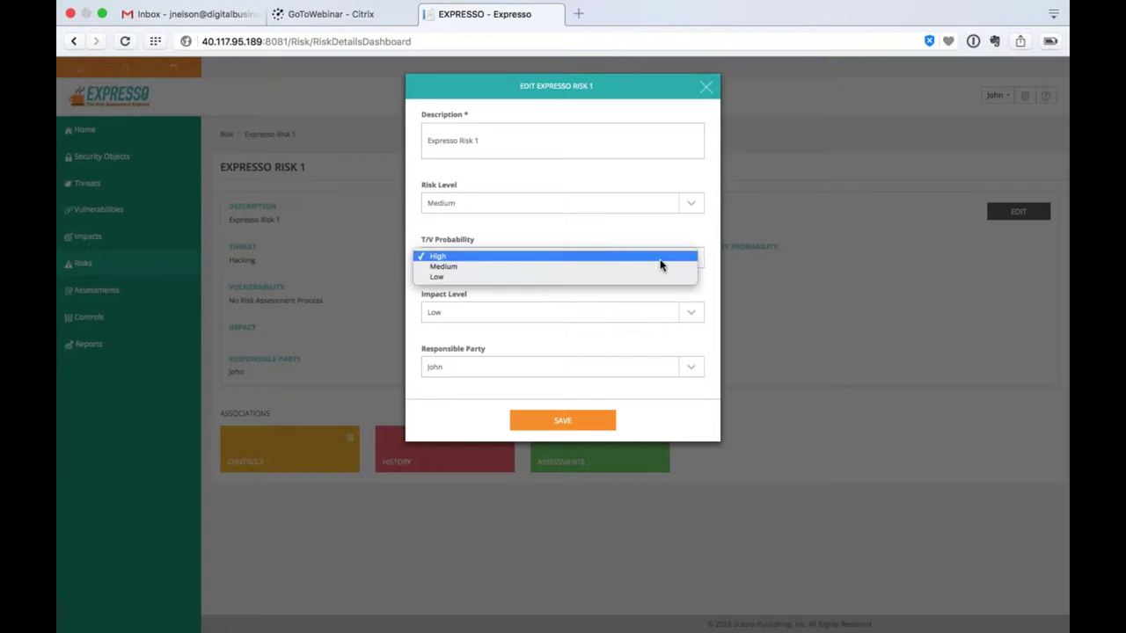
{"action": "left_click", "coordinate": [661, 261]}
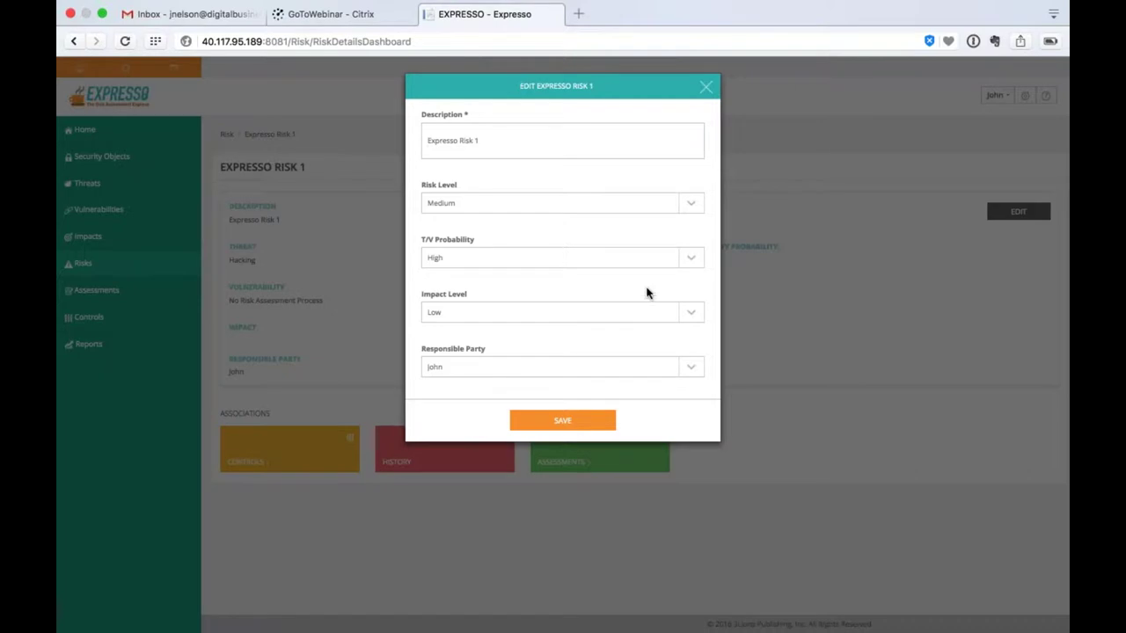
{"action": "left_click", "coordinate": [581, 421]}
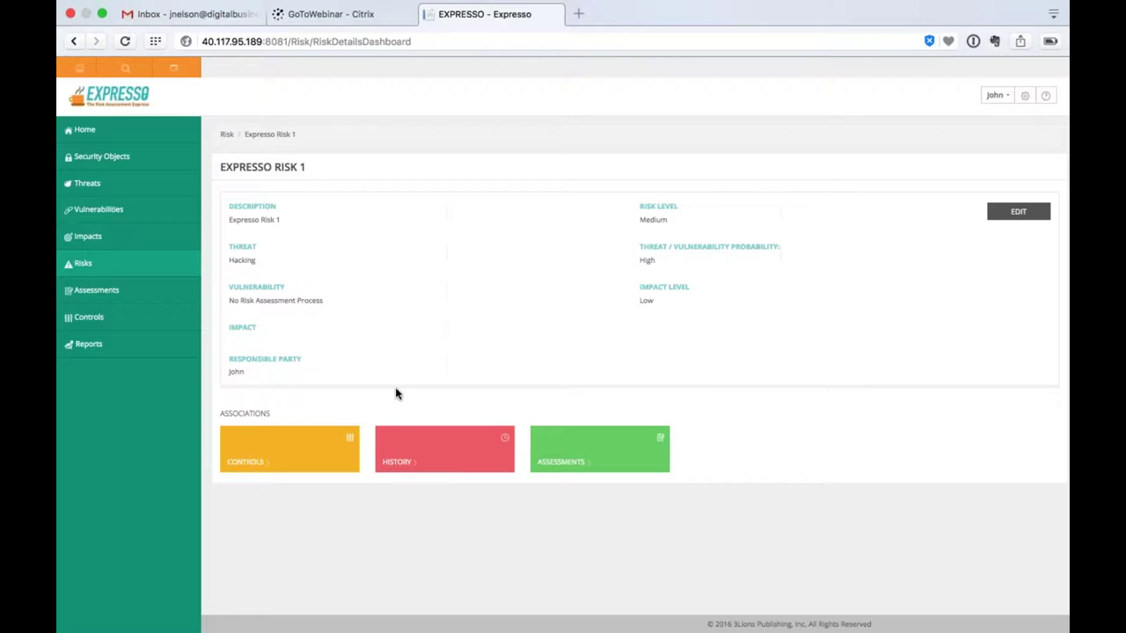
Review the controls associated with Expresso Risk 1 without changing them
{"action": "left_click", "coordinate": [254, 466]}
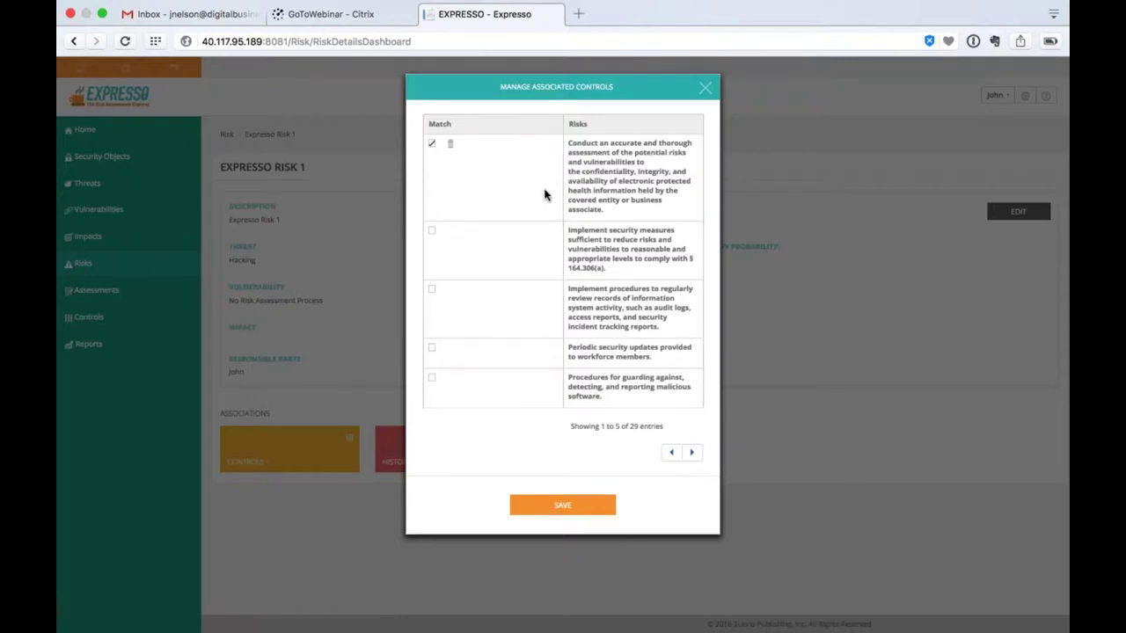
{"action": "left_click", "coordinate": [704, 92]}
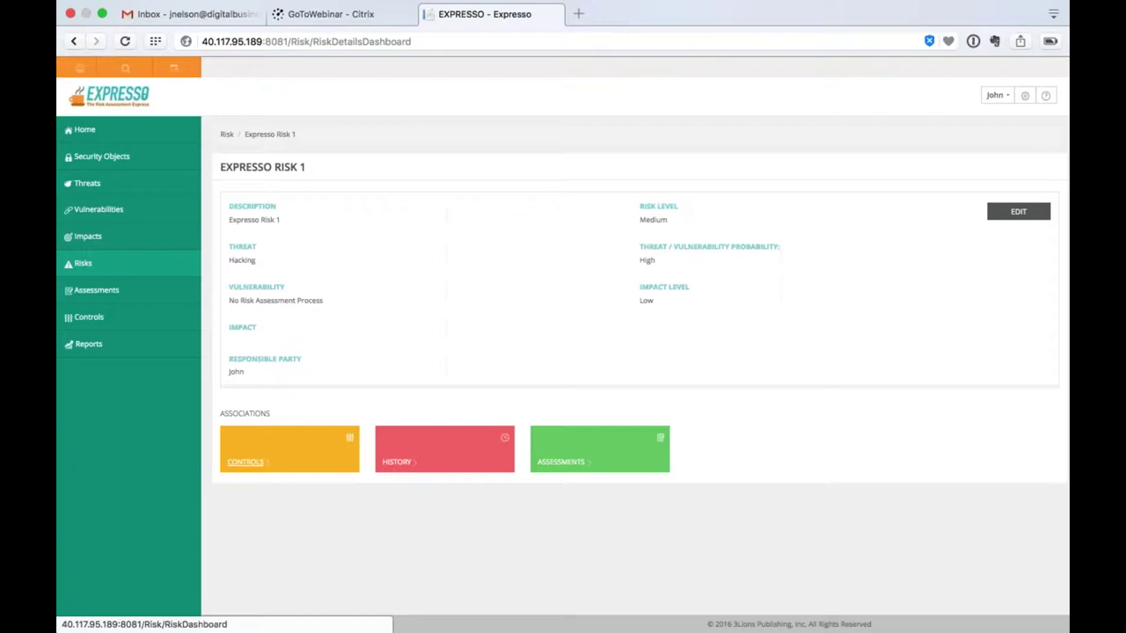
Edit Expresso Risk 10 from the risks list, setting its risk level, T/V probability and impact level to Medium, and save
{"action": "left_click", "coordinate": [227, 134]}
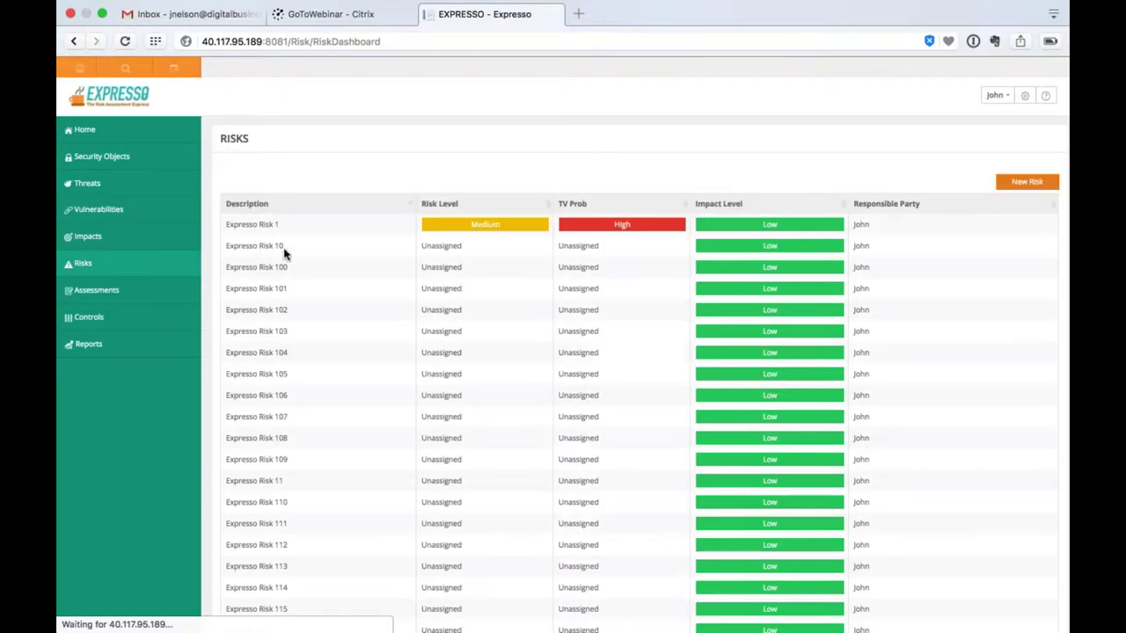
{"action": "left_click", "coordinate": [259, 251]}
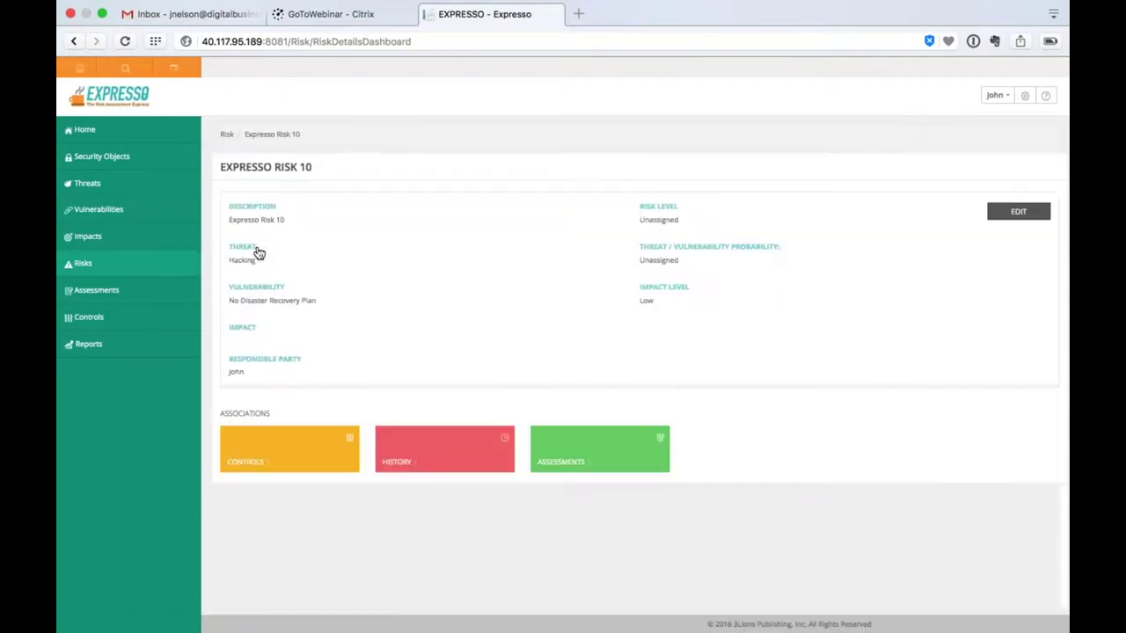
{"action": "left_click", "coordinate": [1018, 211]}
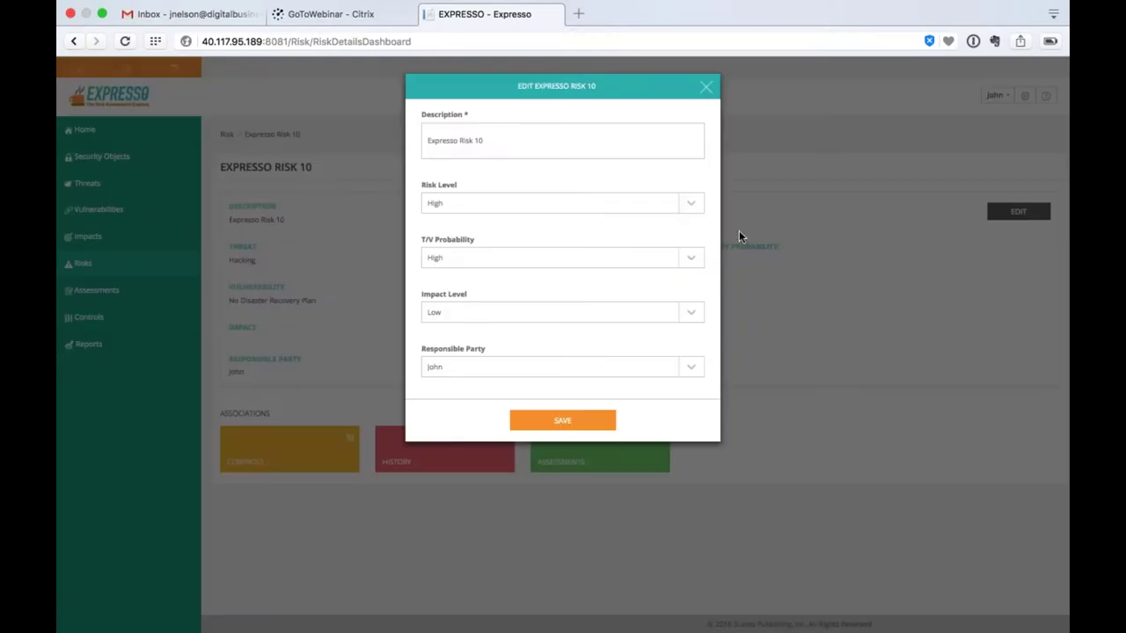
{"action": "left_click", "coordinate": [586, 205]}
{"action": "left_click", "coordinate": [579, 215]}
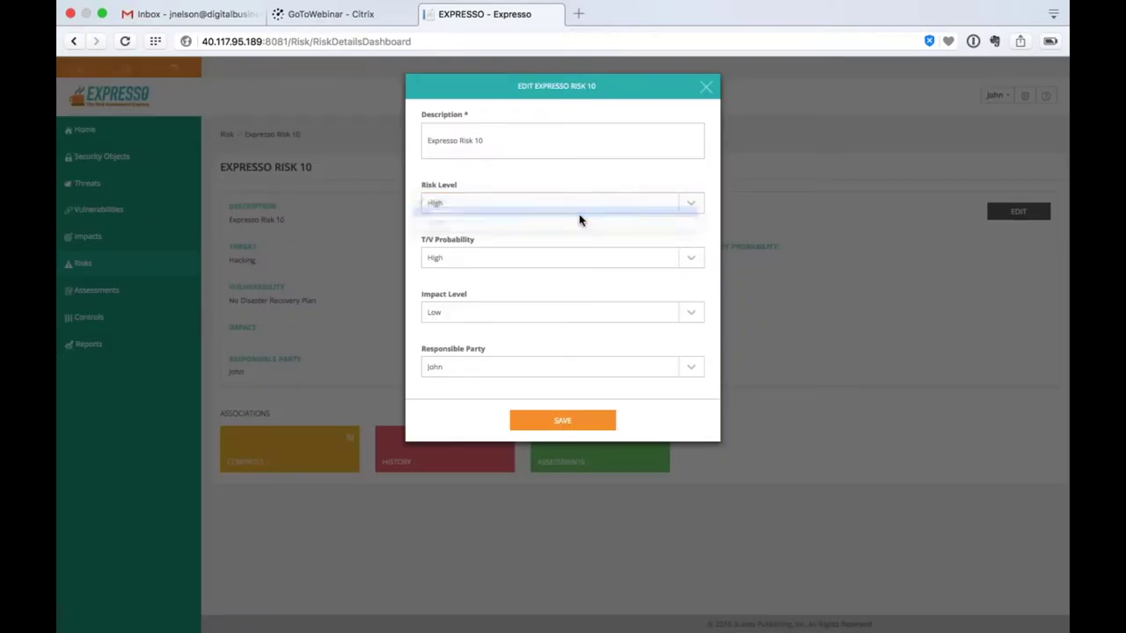
{"action": "left_click", "coordinate": [569, 253]}
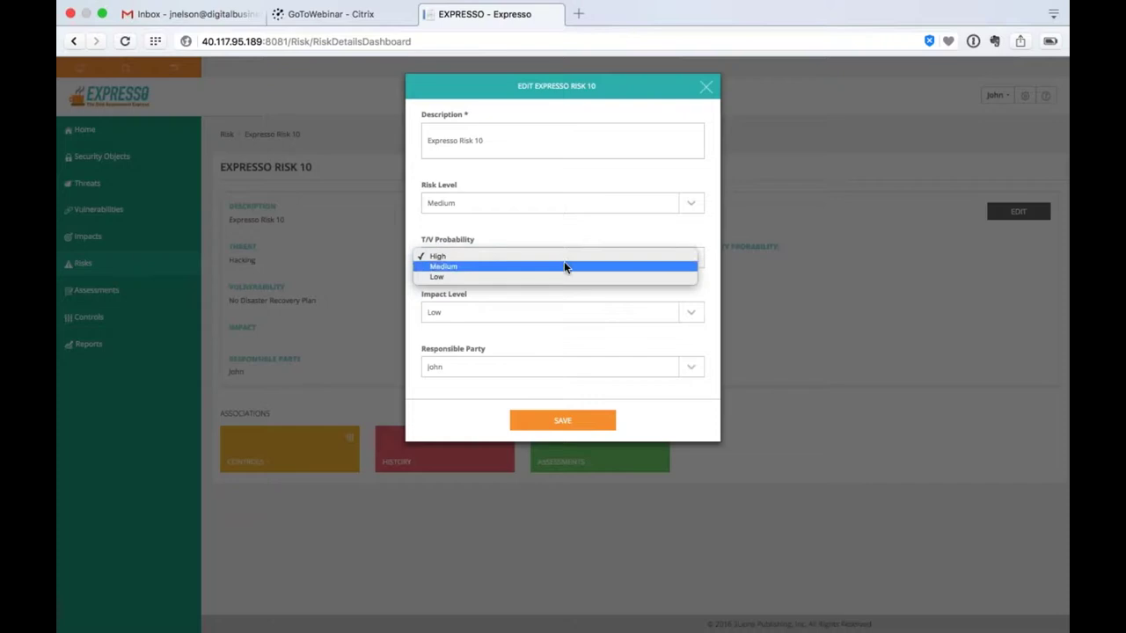
{"action": "left_click", "coordinate": [565, 265]}
{"action": "left_click", "coordinate": [549, 319]}
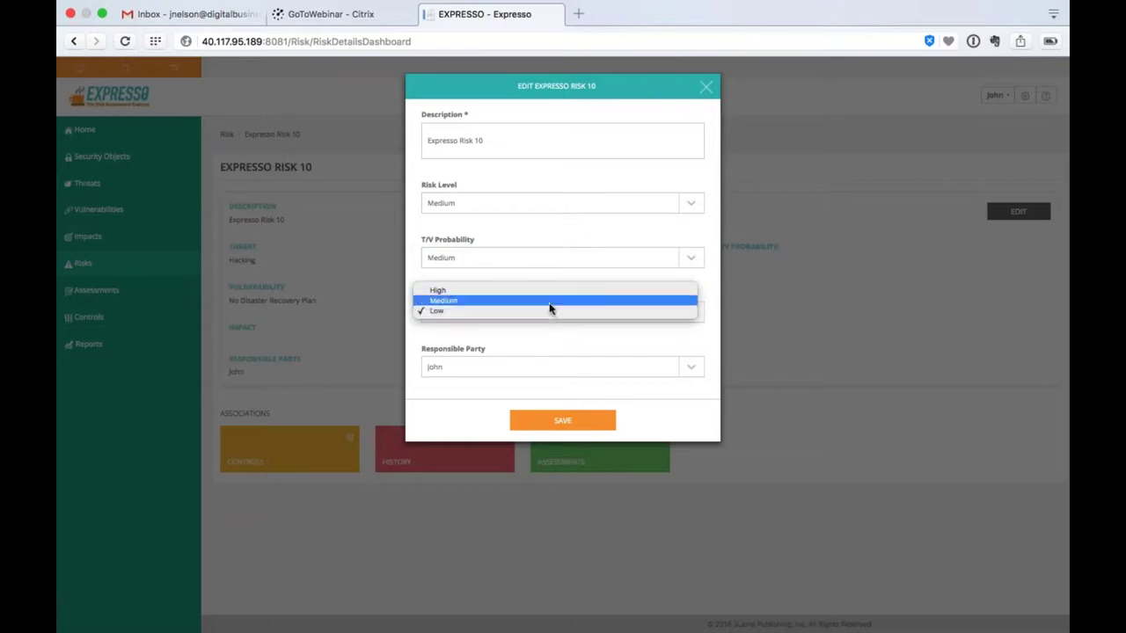
{"action": "left_click", "coordinate": [550, 303]}
{"action": "left_click", "coordinate": [568, 421]}
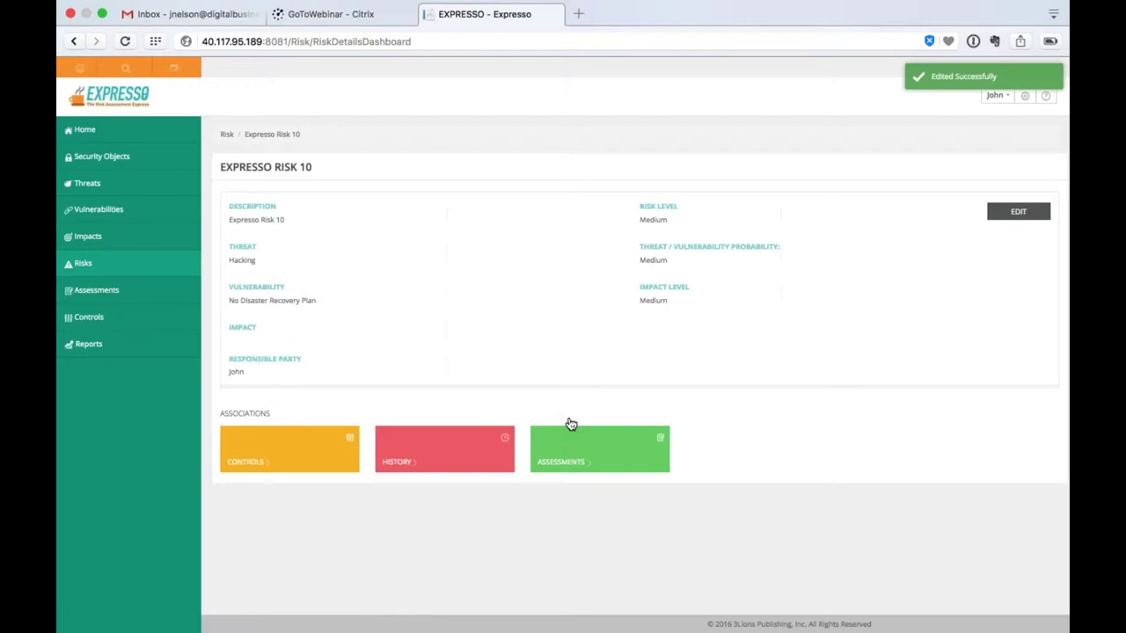
Return to the risks list and examine which risks have assigned risk levels and threat/vulnerability probabilities
{"action": "left_click", "coordinate": [227, 137]}
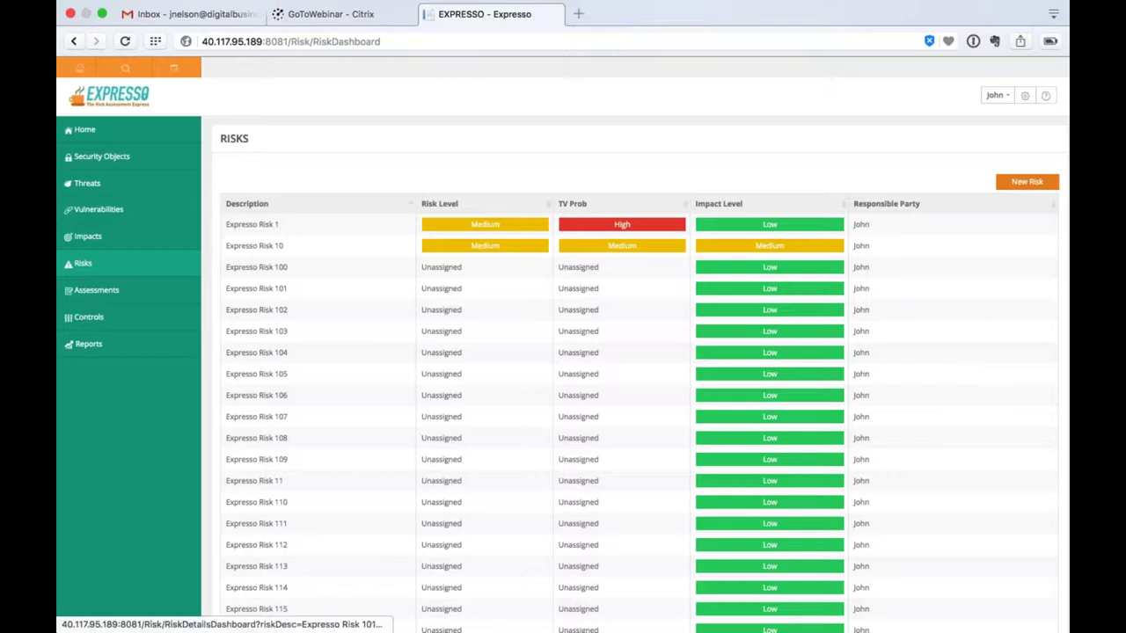
{"action": "scroll", "coordinate": [264, 294], "scroll_direction": "down", "scroll_amount": 5}
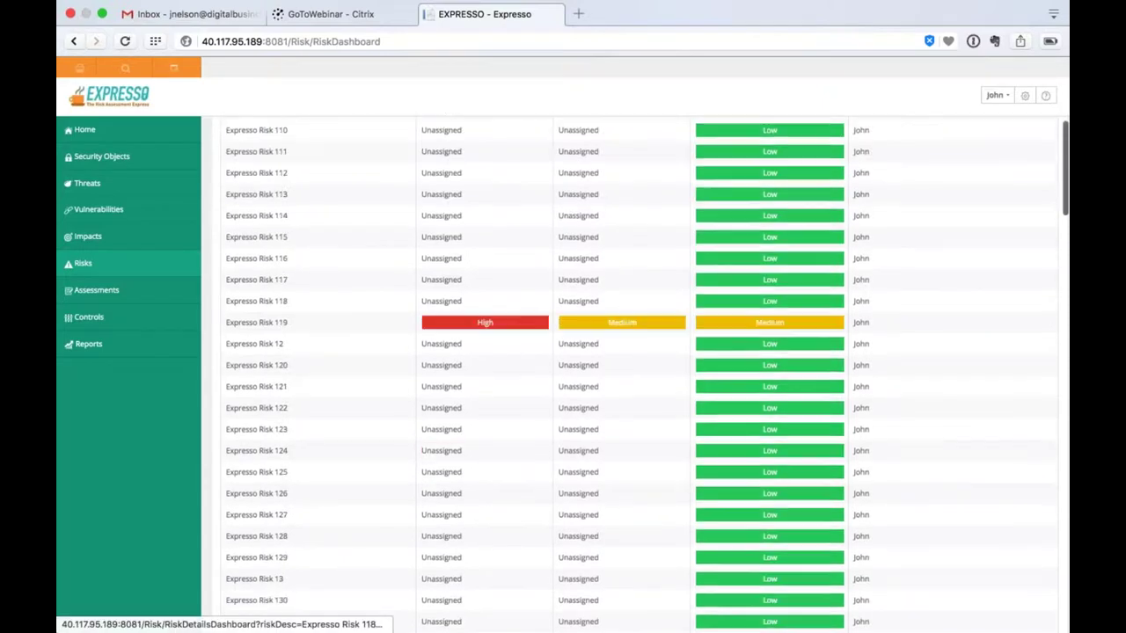
{"action": "scroll", "coordinate": [263, 299], "scroll_direction": "up", "scroll_amount": 4}
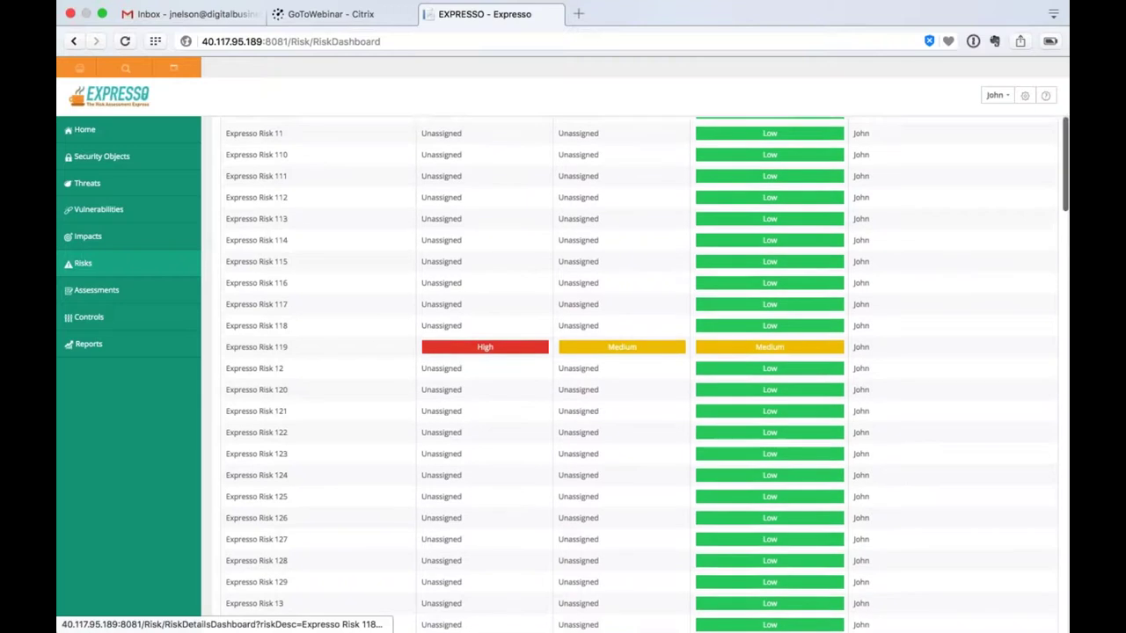
{"action": "scroll", "coordinate": [256, 570], "scroll_direction": "up", "scroll_amount": 1}
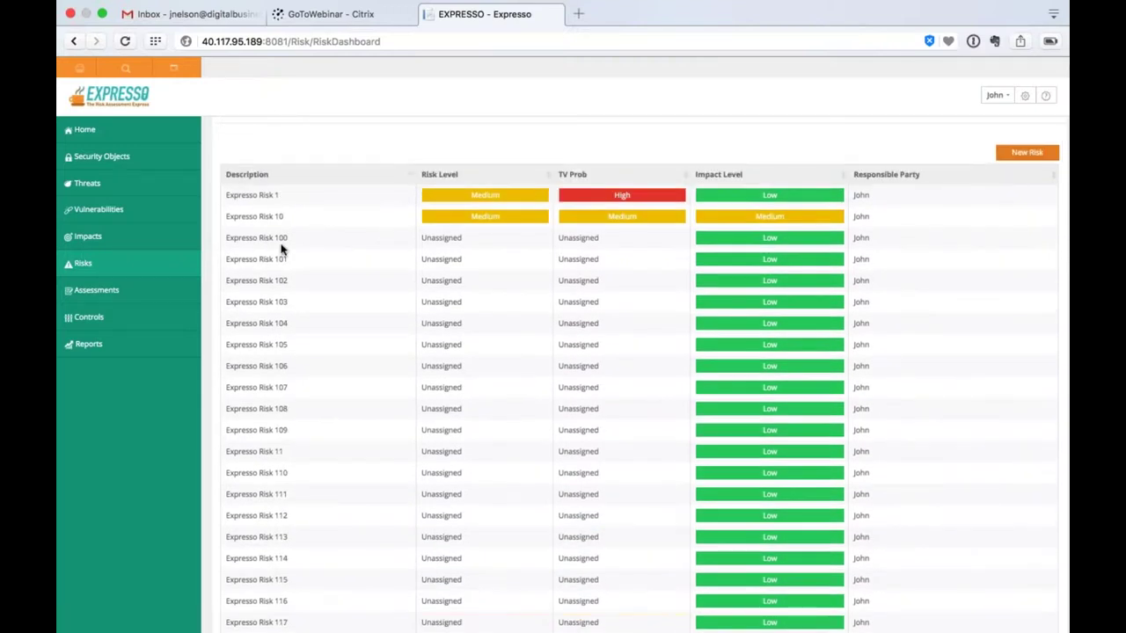
{"action": "scroll", "coordinate": [256, 408], "scroll_direction": "down", "scroll_amount": 10}
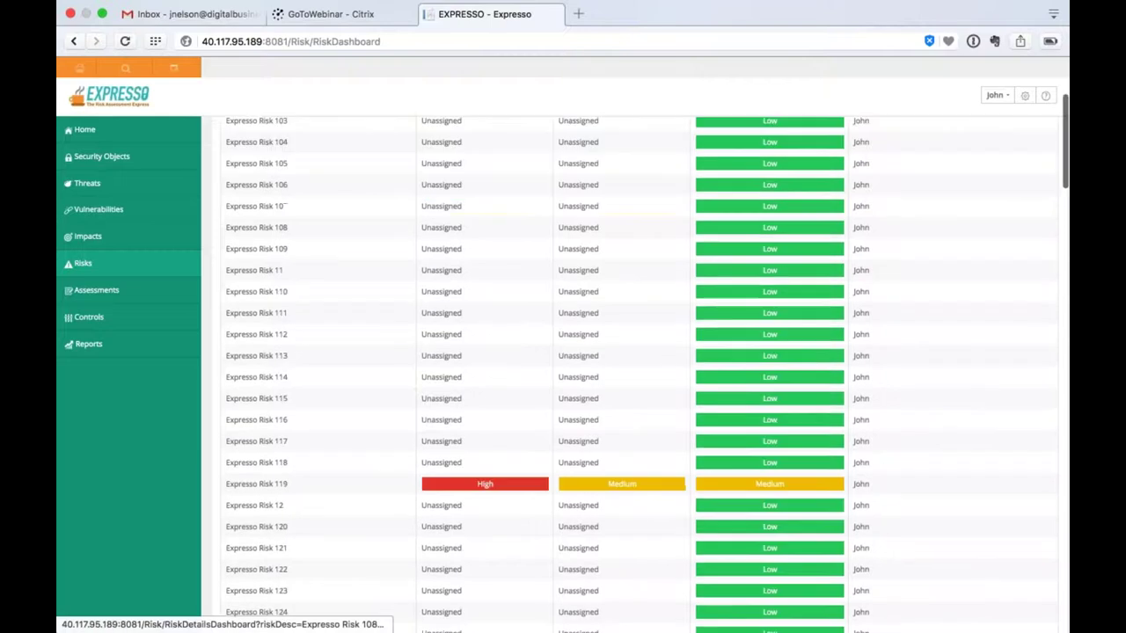
{"action": "scroll", "coordinate": [290, 395], "scroll_direction": "up", "scroll_amount": 10}
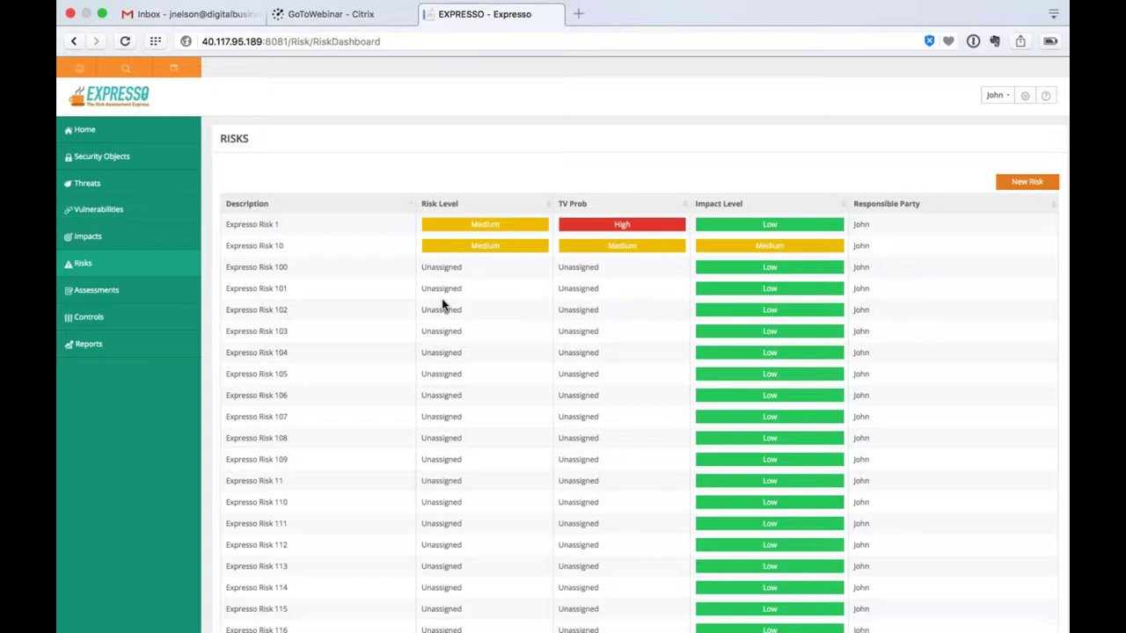
Edit Expresso Risk 100 from the risks list, setting its risk level, T/V probability and impact level to High, and save
{"action": "left_click", "coordinate": [249, 270]}
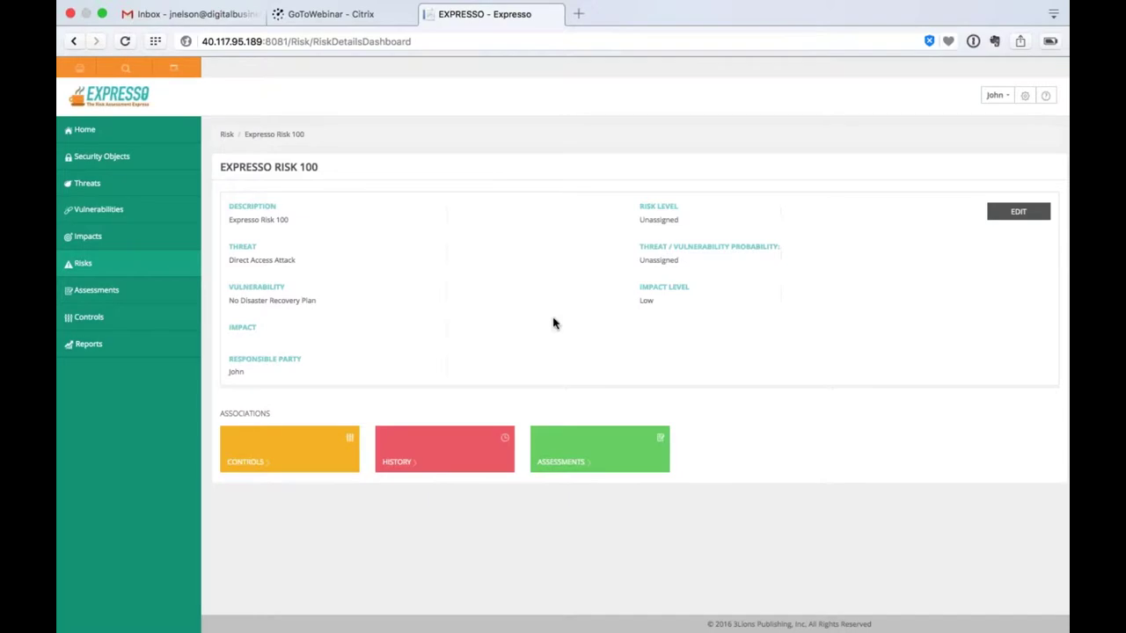
{"action": "left_click", "coordinate": [1017, 211]}
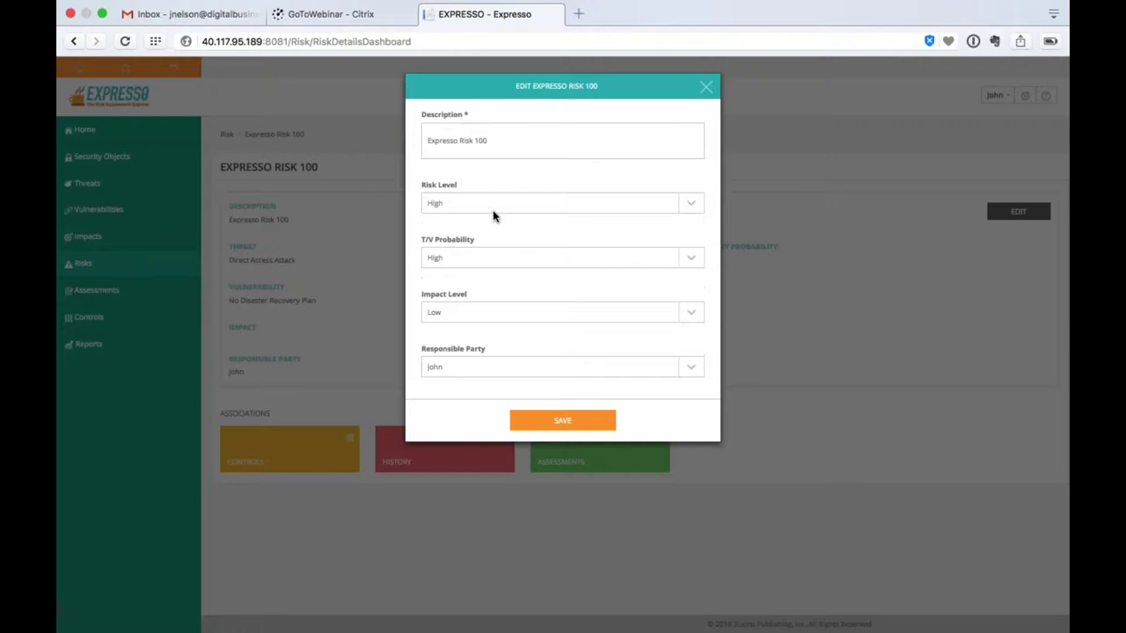
{"action": "left_click", "coordinate": [494, 216]}
{"action": "left_click", "coordinate": [488, 203]}
{"action": "left_click", "coordinate": [485, 255]}
{"action": "left_click", "coordinate": [486, 257]}
{"action": "left_click", "coordinate": [488, 313]}
{"action": "left_click", "coordinate": [499, 290]}
{"action": "left_click", "coordinate": [561, 416]}
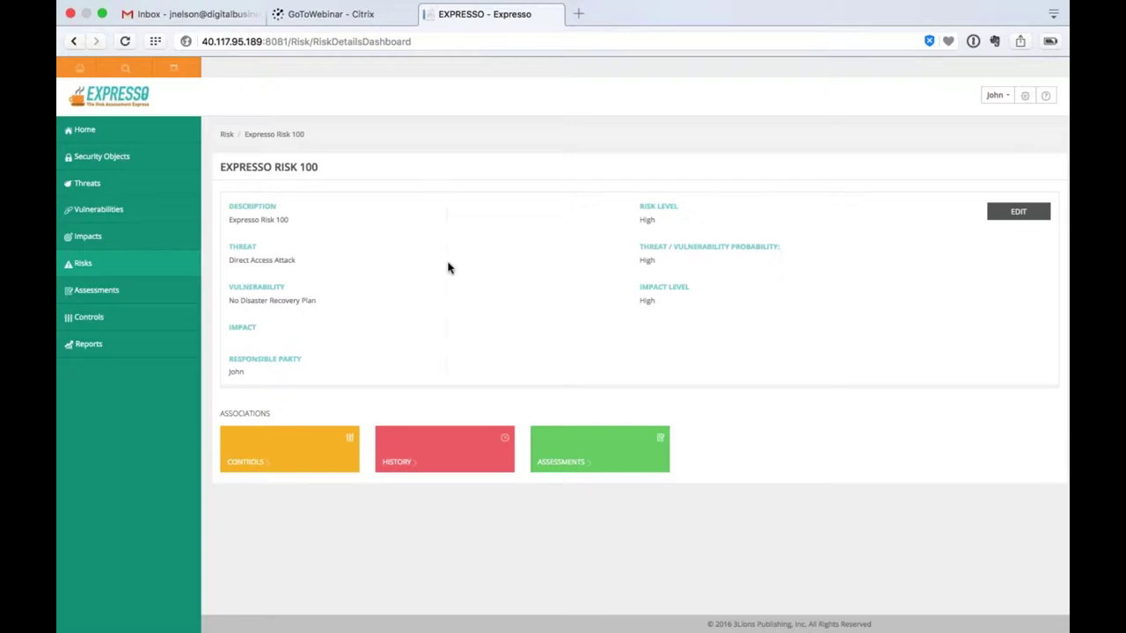
Return to the risks list and sort it from highest to lowest by risk level, then by TV probability
{"action": "left_click", "coordinate": [226, 135]}
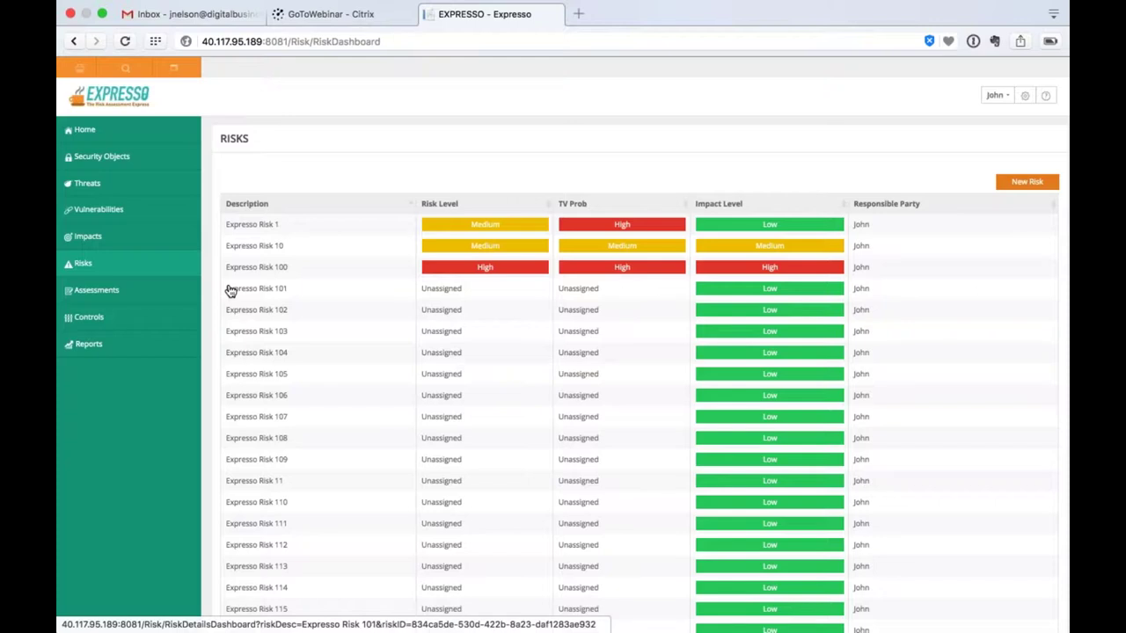
{"action": "left_click", "coordinate": [456, 204]}
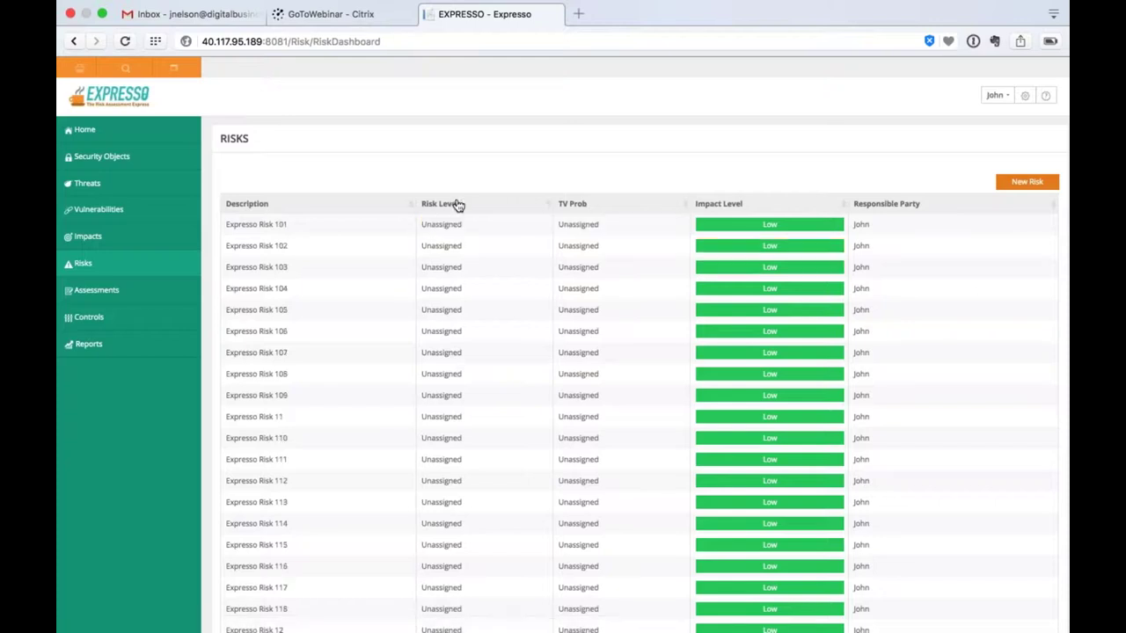
{"action": "left_click", "coordinate": [456, 204]}
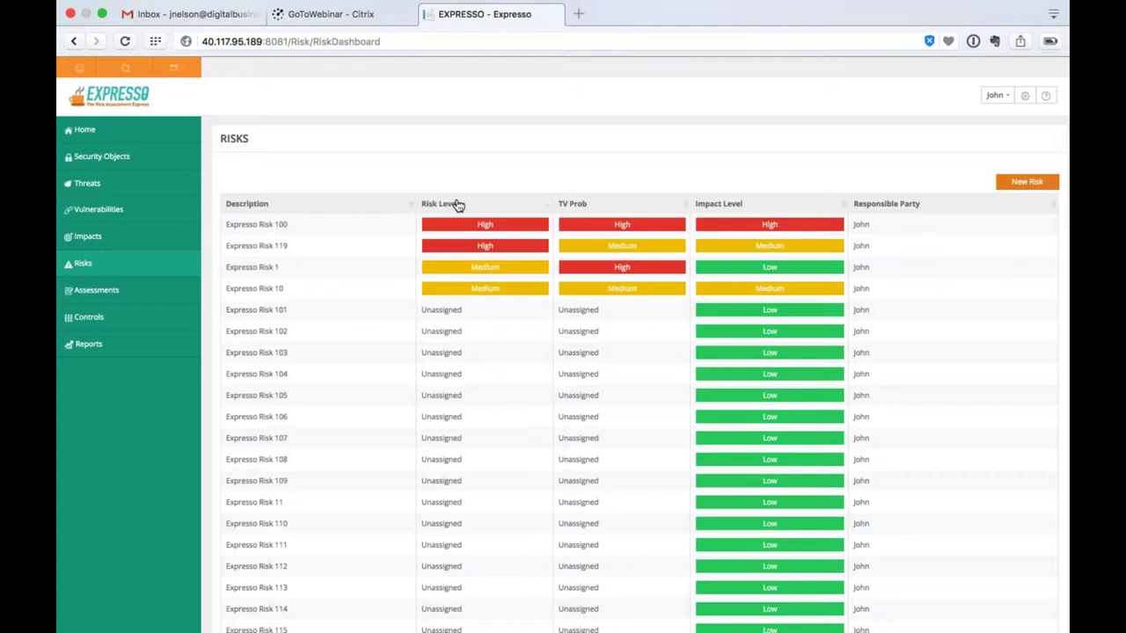
{"action": "left_click", "coordinate": [581, 205]}
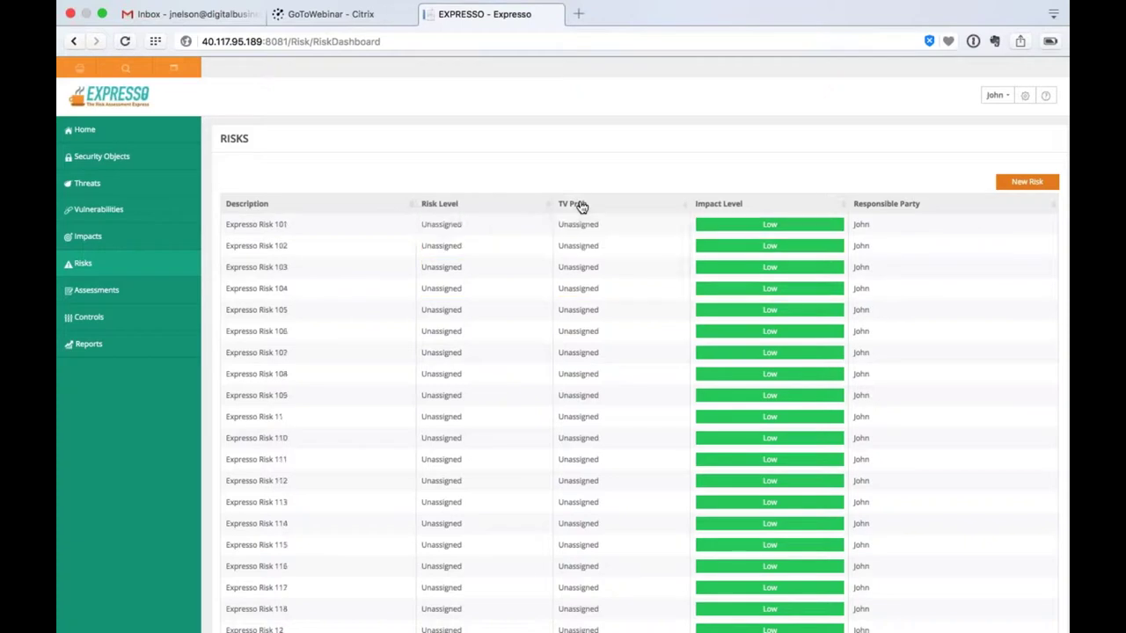
{"action": "left_click", "coordinate": [580, 205]}
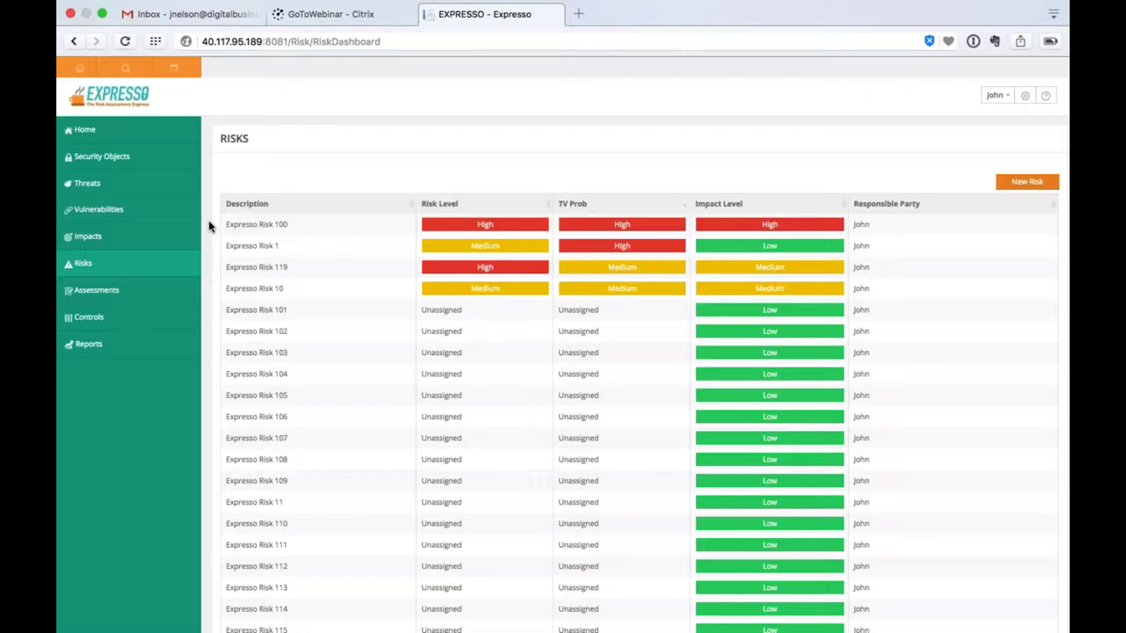
Change the description of Expresso Risk 100 to "Direct Attack / No Plan" and save
{"action": "left_click", "coordinate": [264, 225]}
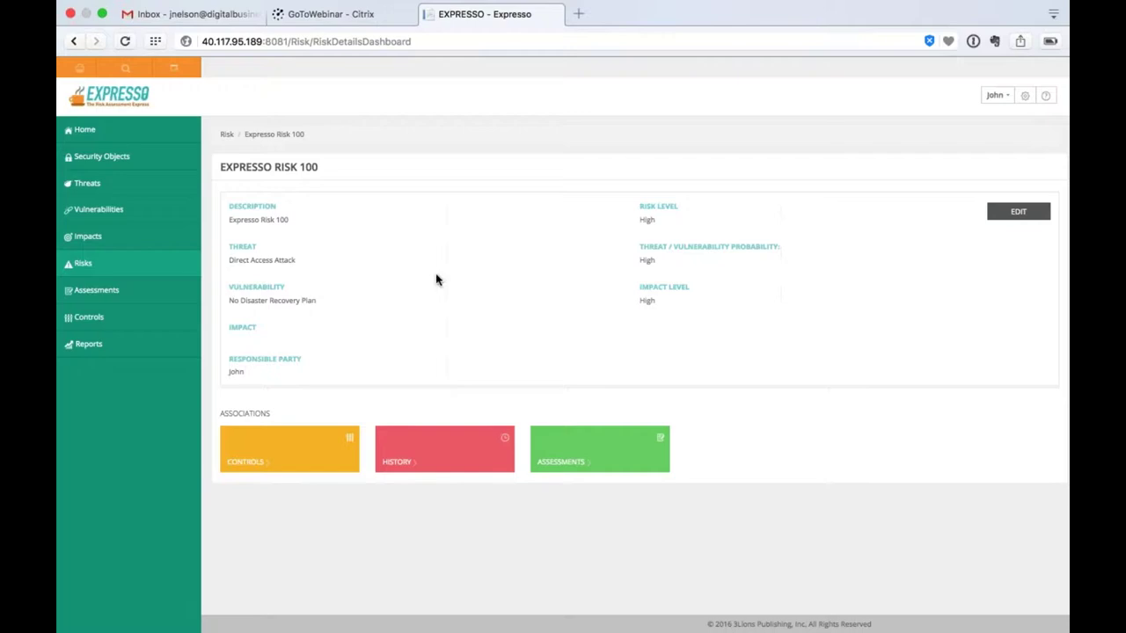
{"action": "left_click", "coordinate": [1007, 218]}
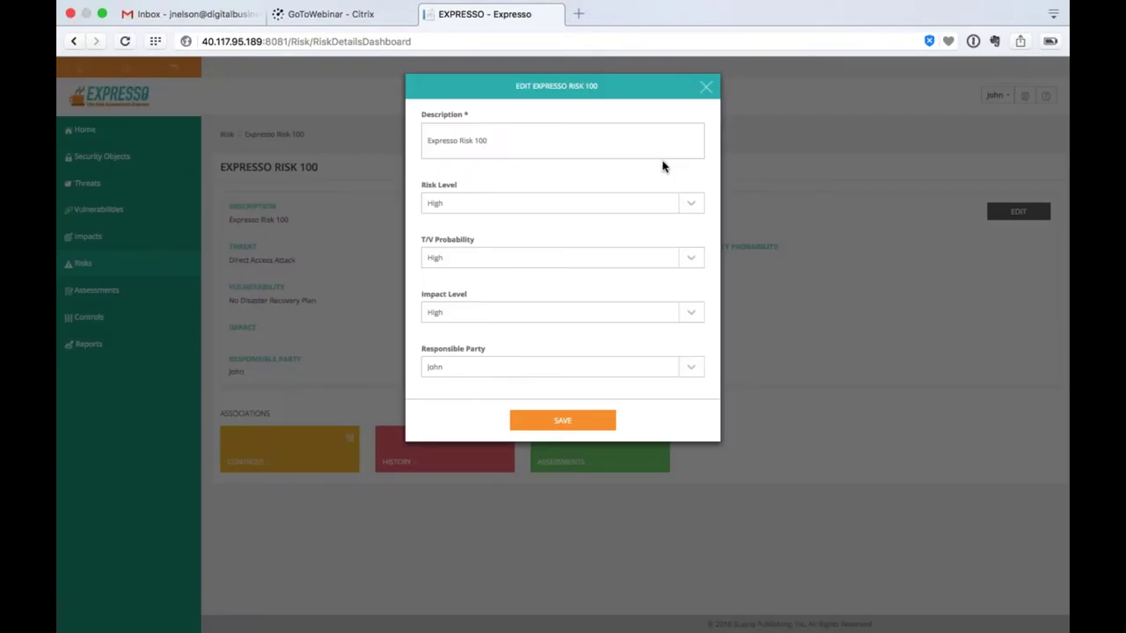
{"action": "left_click_drag", "start_coordinate": [487, 141], "coordinate": [416, 143]}
{"action": "type", "text": "Direct Attack / No Plan"}
{"action": "key", "text": "Return"}
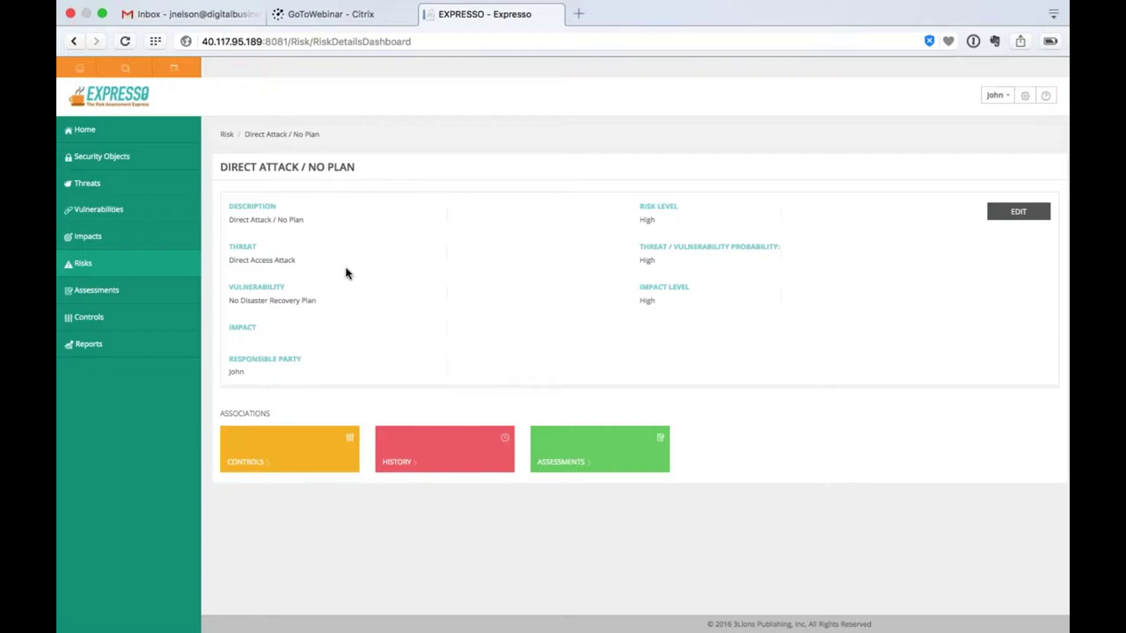
Edit the Direct Attack / No Plan risk, setting its risk level, T/V probability and impact level to Low, and save
{"action": "left_click", "coordinate": [1017, 211]}
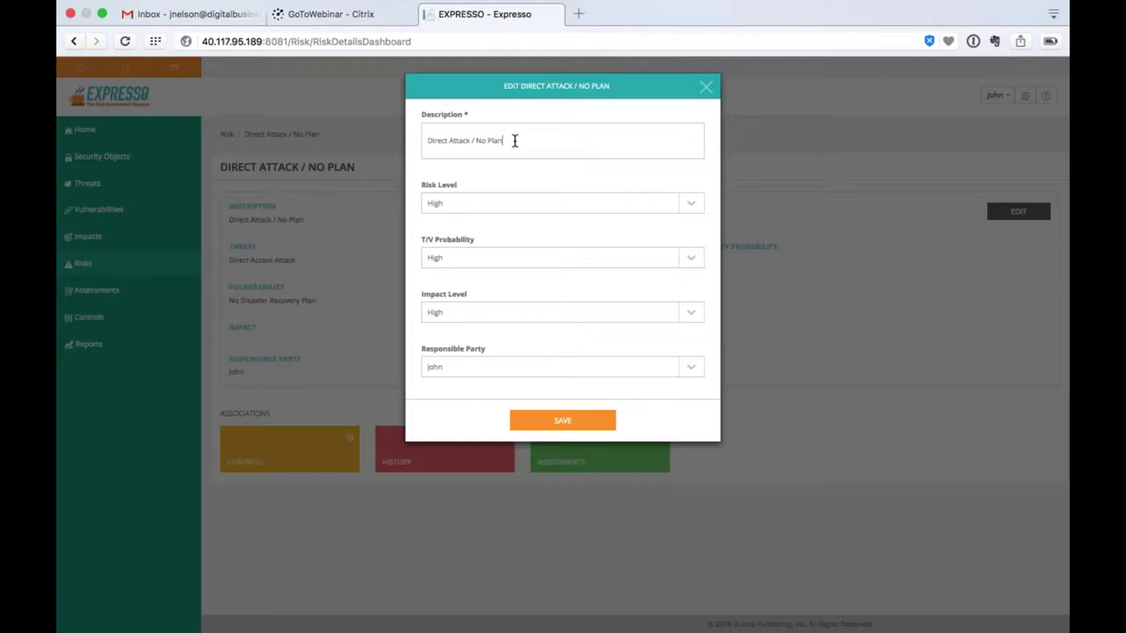
{"action": "left_click", "coordinate": [505, 206]}
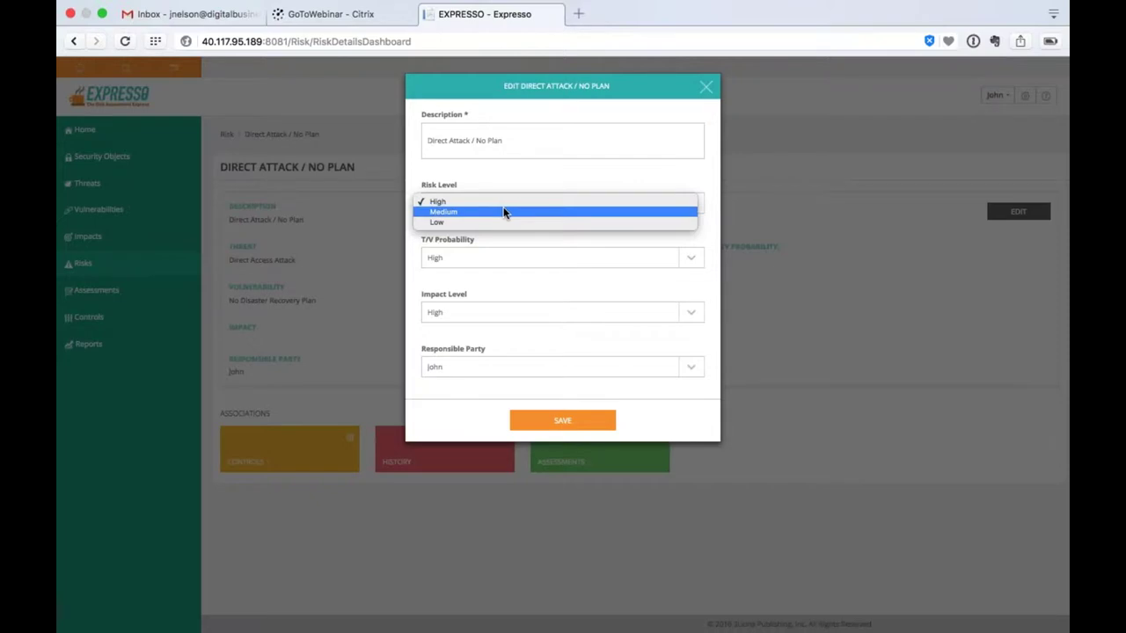
{"action": "left_click", "coordinate": [502, 211]}
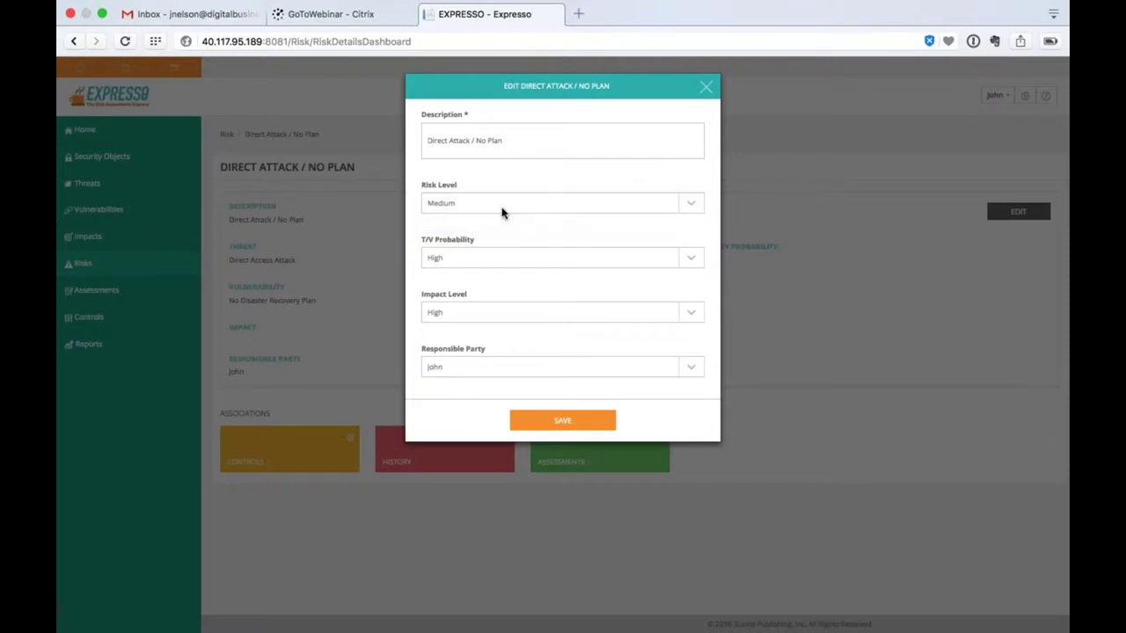
{"action": "left_click", "coordinate": [487, 263]}
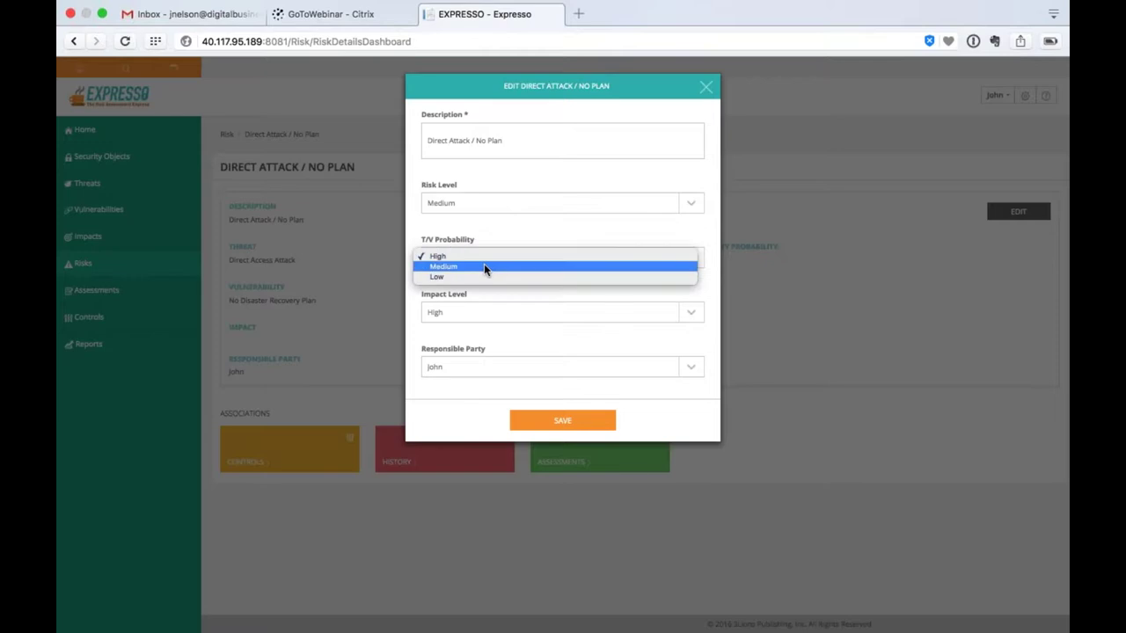
{"action": "left_click", "coordinate": [484, 267]}
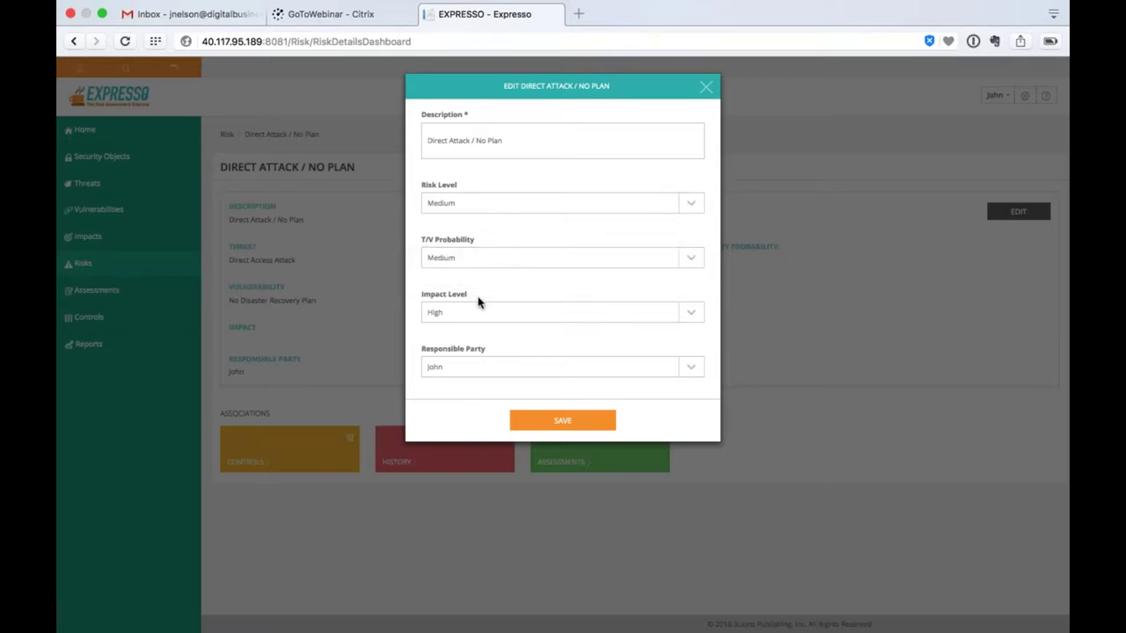
{"action": "left_click", "coordinate": [477, 306]}
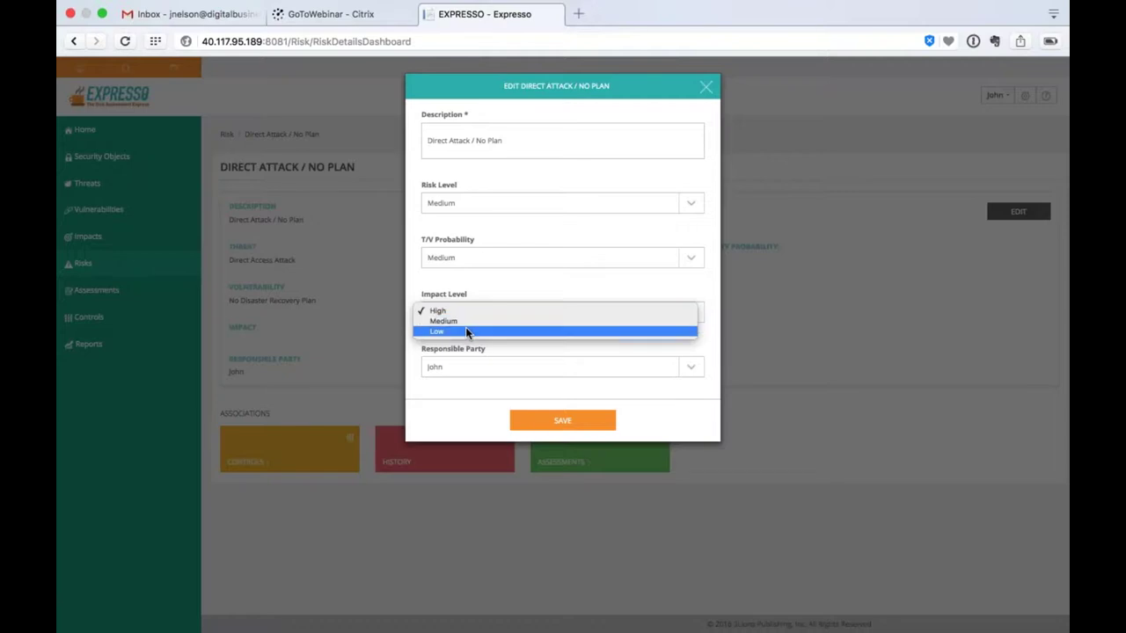
{"action": "left_click", "coordinate": [464, 331]}
{"action": "left_click", "coordinate": [473, 261]}
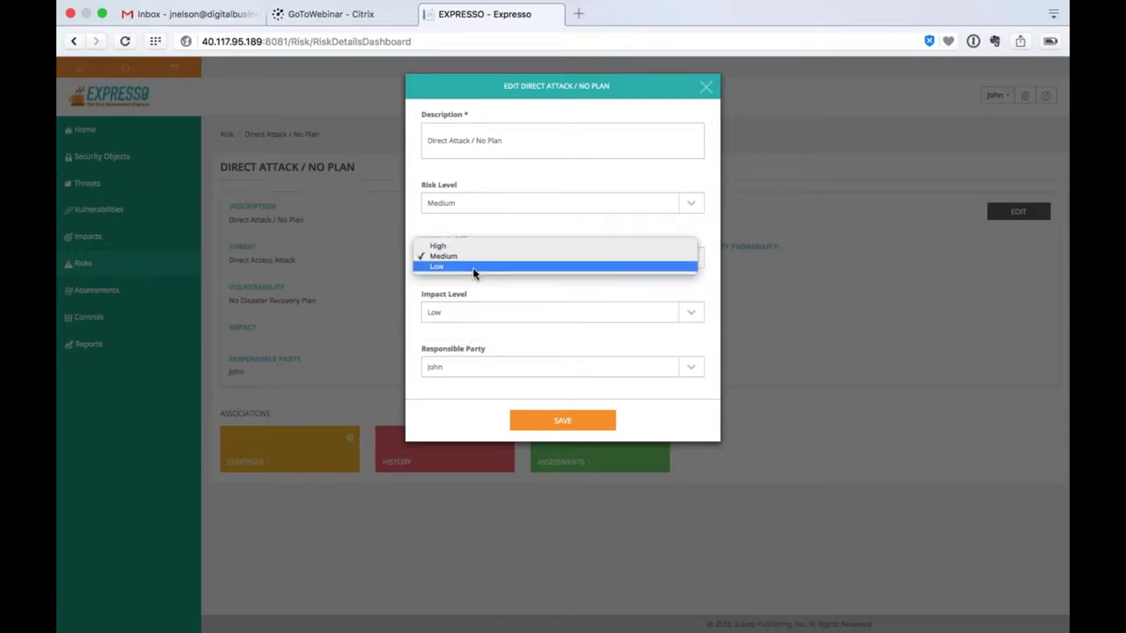
{"action": "left_click", "coordinate": [473, 267]}
{"action": "left_click", "coordinate": [477, 205]}
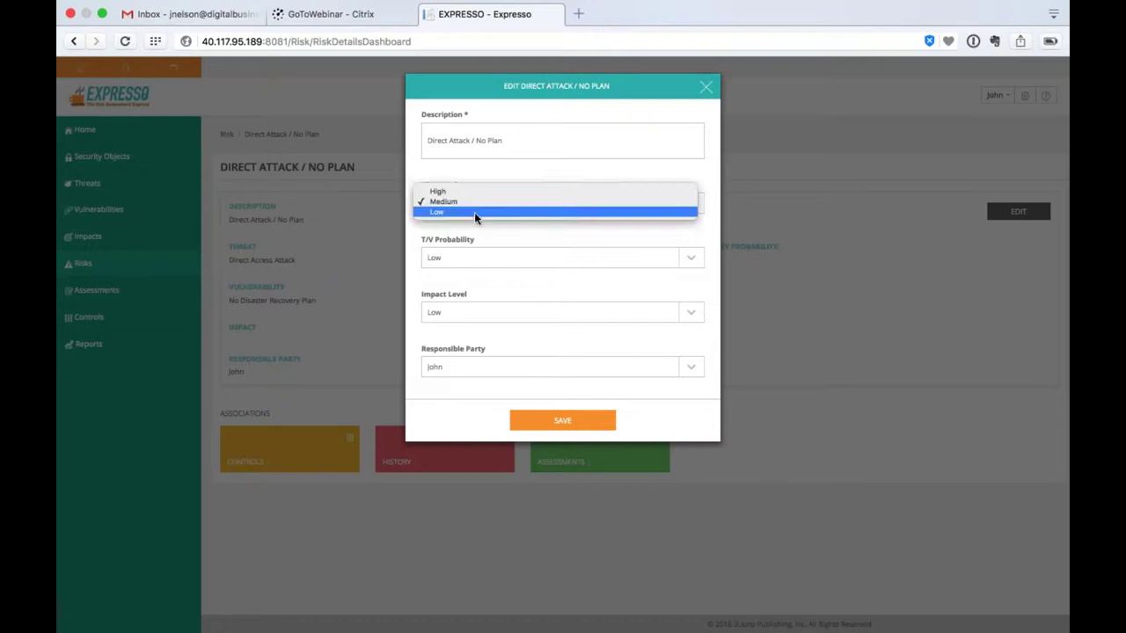
{"action": "left_click", "coordinate": [475, 215]}
{"action": "left_click", "coordinate": [554, 420]}
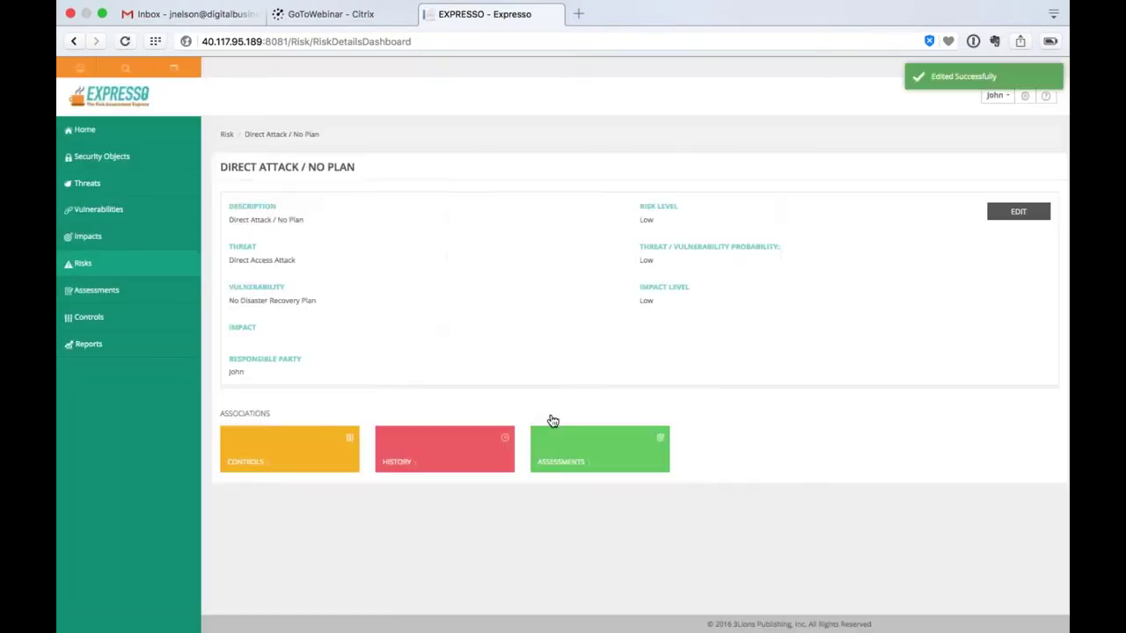
Edit Expresso Risk 101 from the risks list, setting risk level High, T/V probability Low and impact level Medium, and save
{"action": "left_click", "coordinate": [226, 134]}
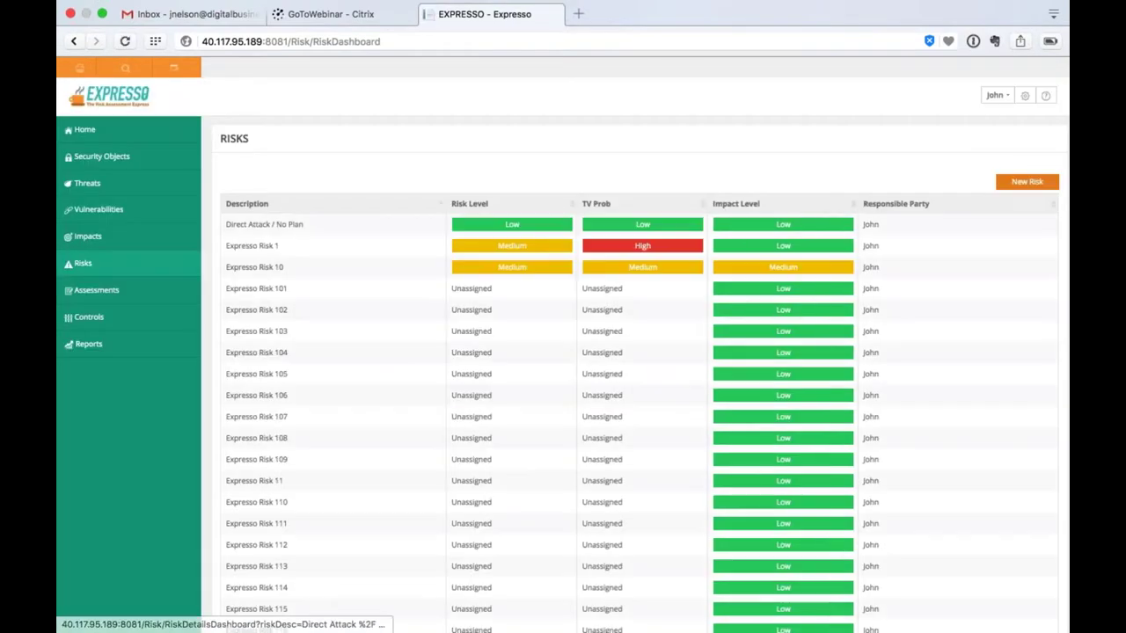
{"action": "left_click", "coordinate": [261, 292]}
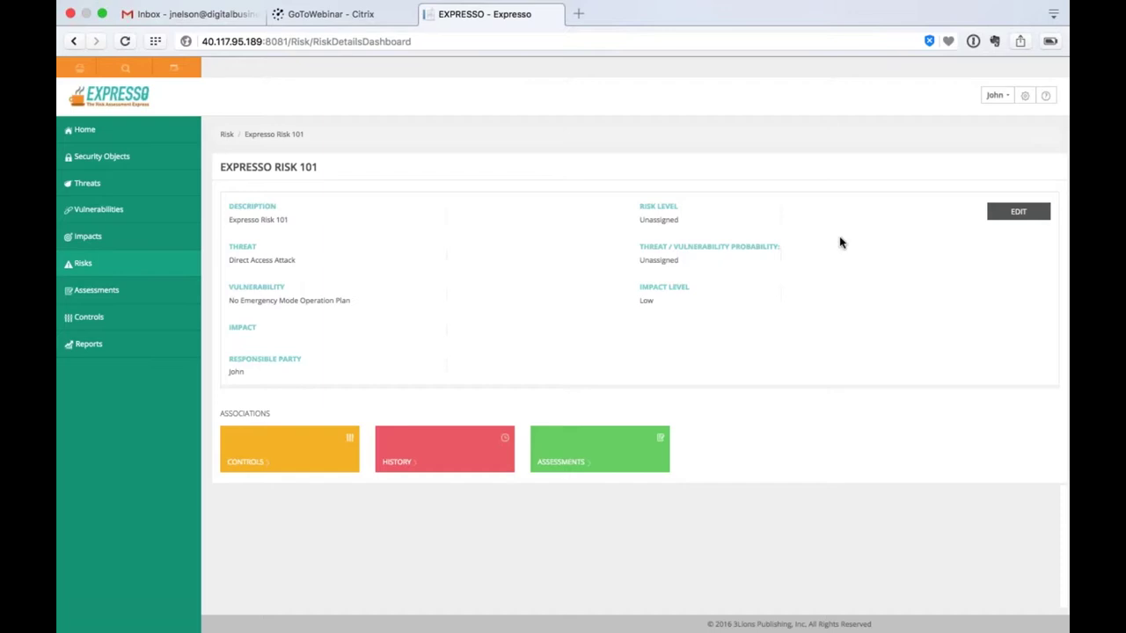
{"action": "left_click", "coordinate": [1019, 211]}
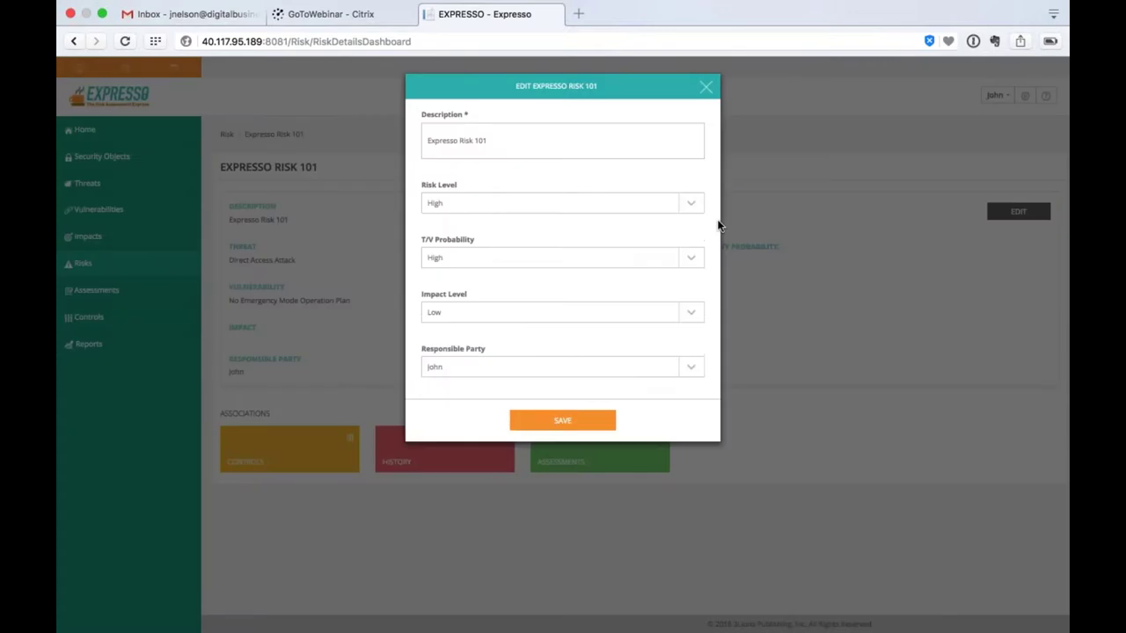
{"action": "left_click", "coordinate": [698, 207]}
{"action": "left_click", "coordinate": [697, 211]}
{"action": "left_click", "coordinate": [696, 259]}
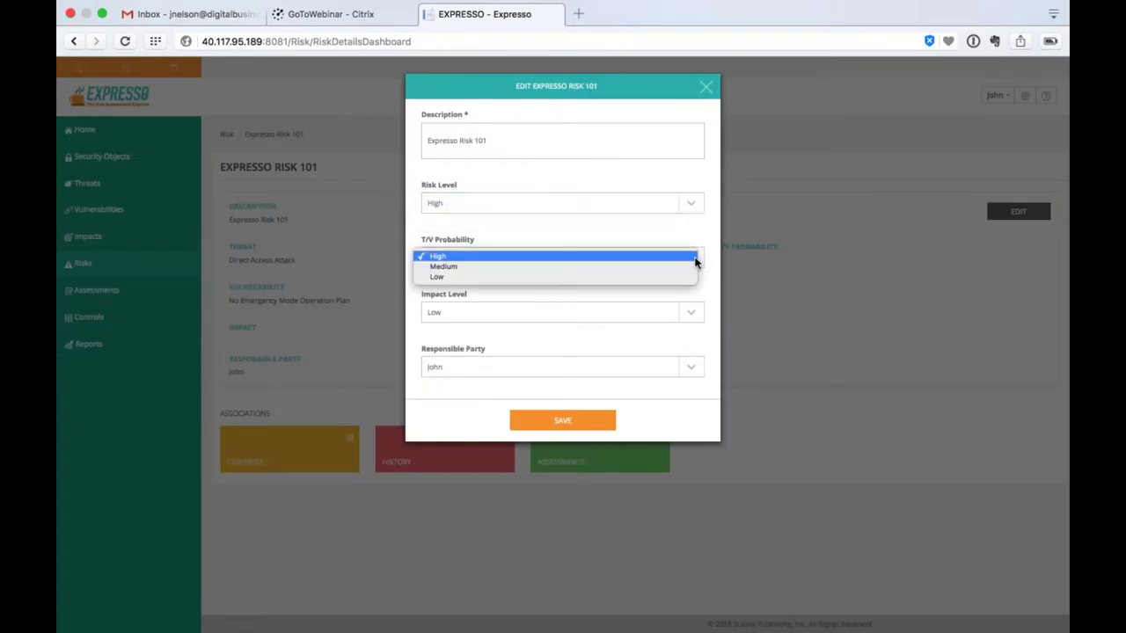
{"action": "left_click", "coordinate": [633, 277]}
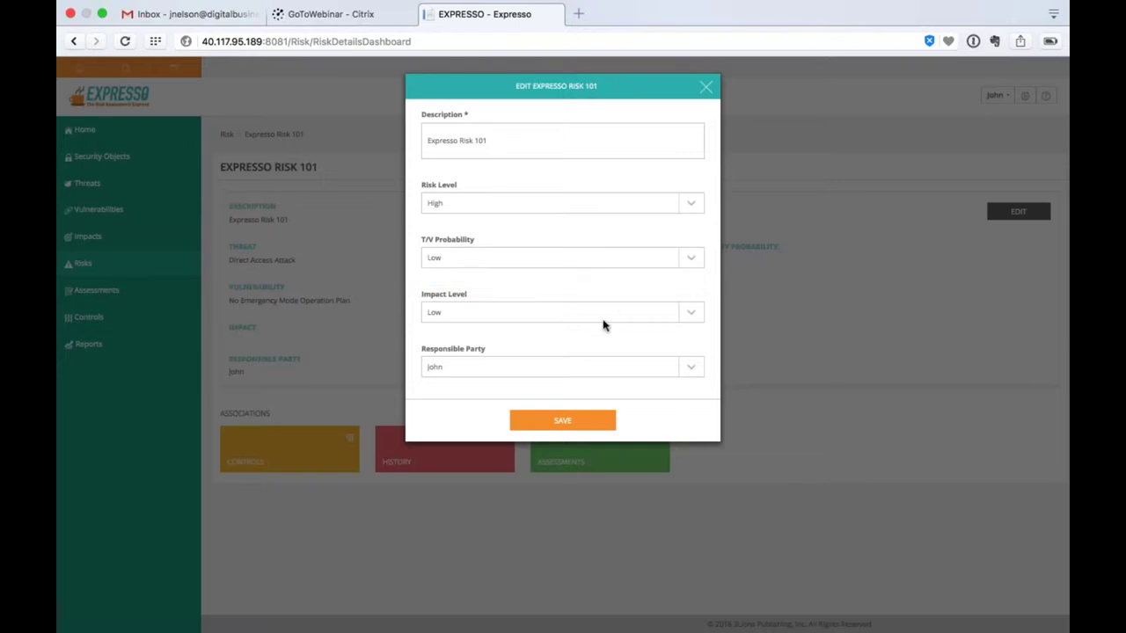
{"action": "left_click", "coordinate": [603, 321]}
{"action": "left_click", "coordinate": [598, 302]}
{"action": "left_click", "coordinate": [585, 413]}
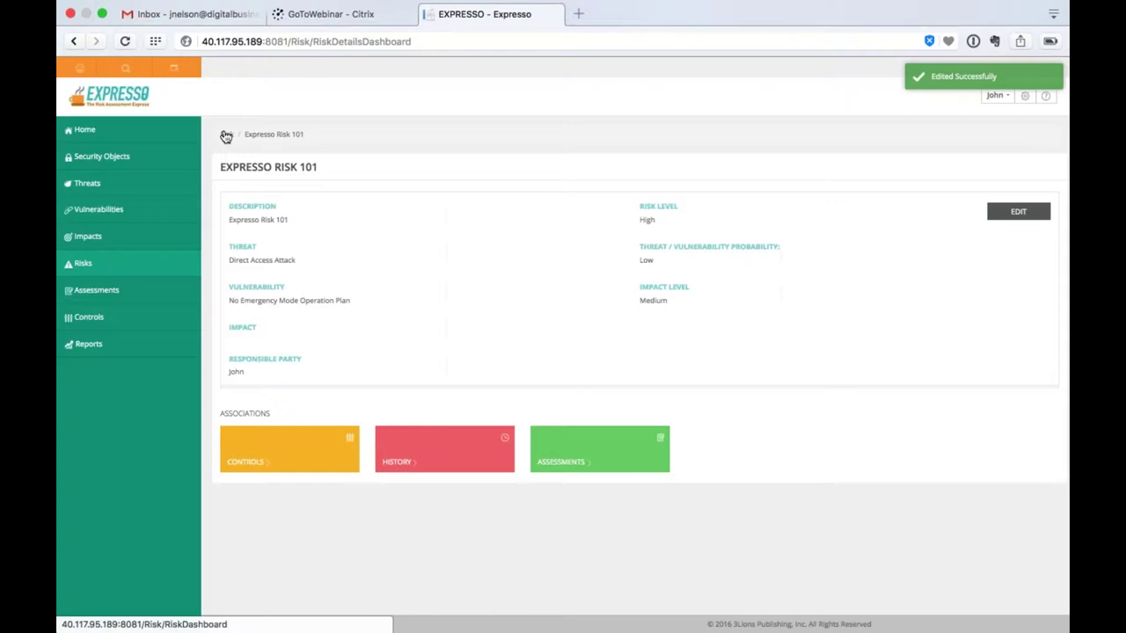
Edit Expresso Risk 102 from the risks list, setting risk level Low, T/V probability Medium and impact level Low, and save
{"action": "left_click", "coordinate": [226, 136]}
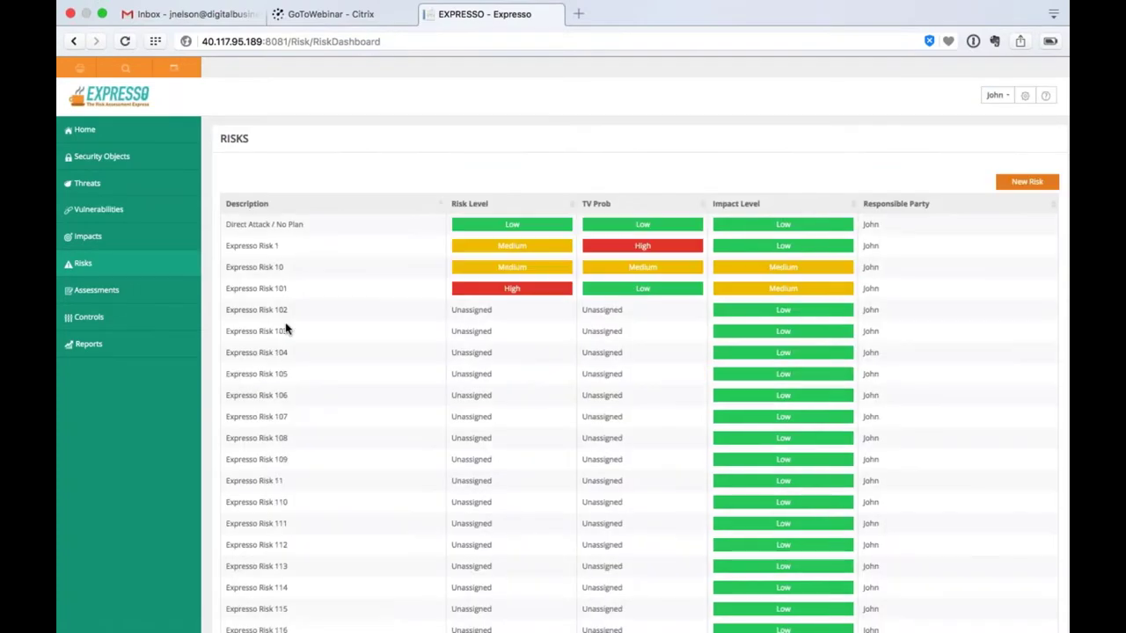
{"action": "left_click", "coordinate": [271, 312]}
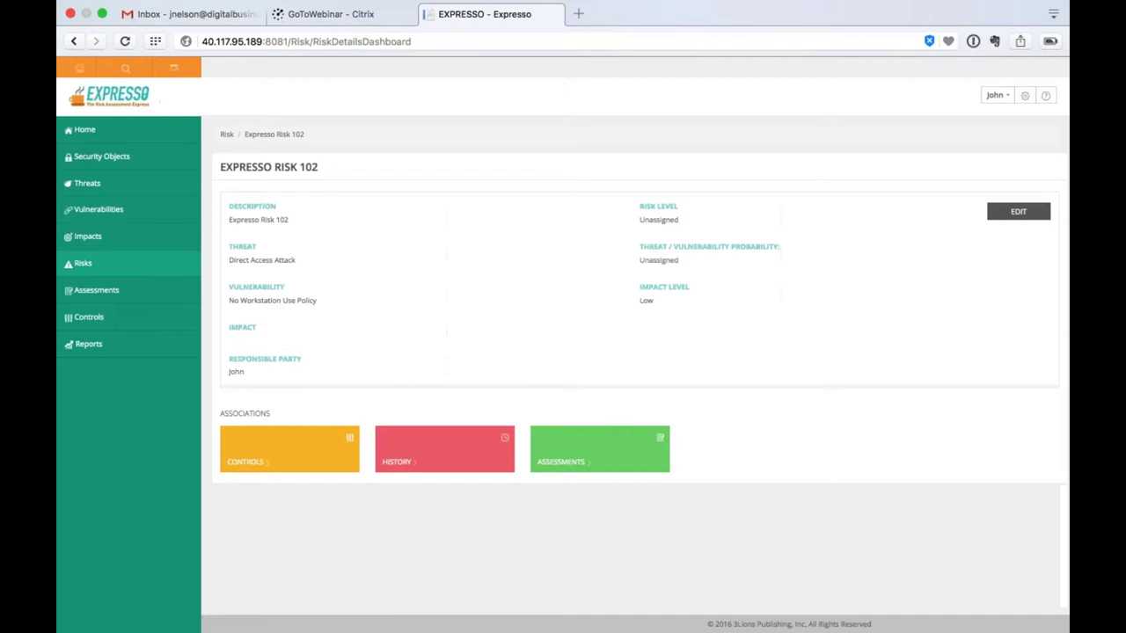
{"action": "left_click", "coordinate": [1017, 211]}
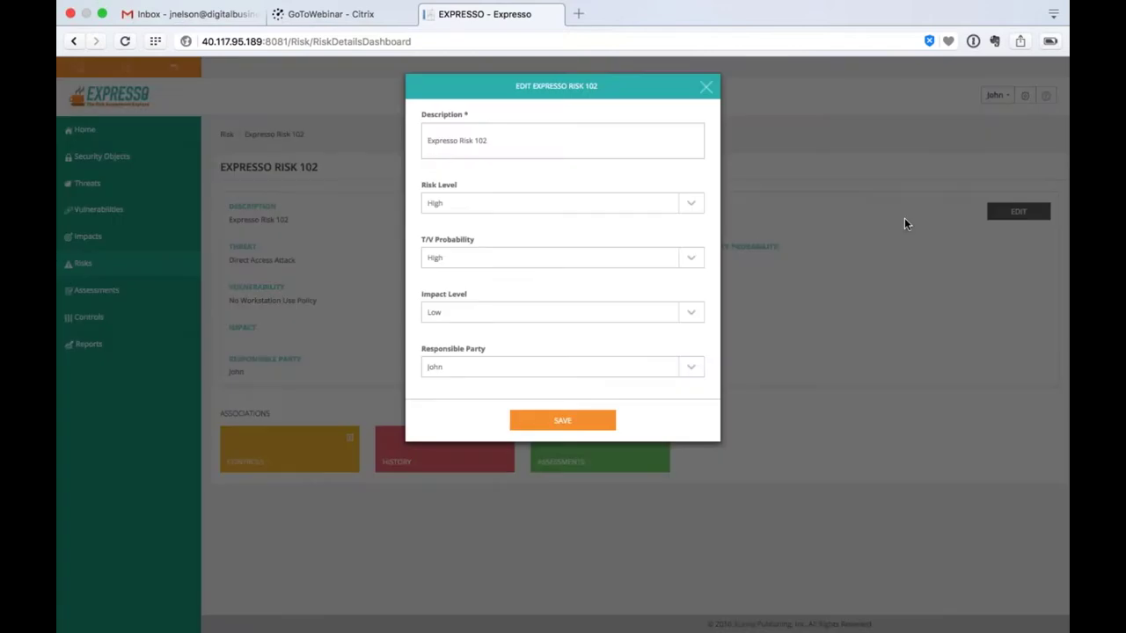
{"action": "left_click", "coordinate": [666, 203]}
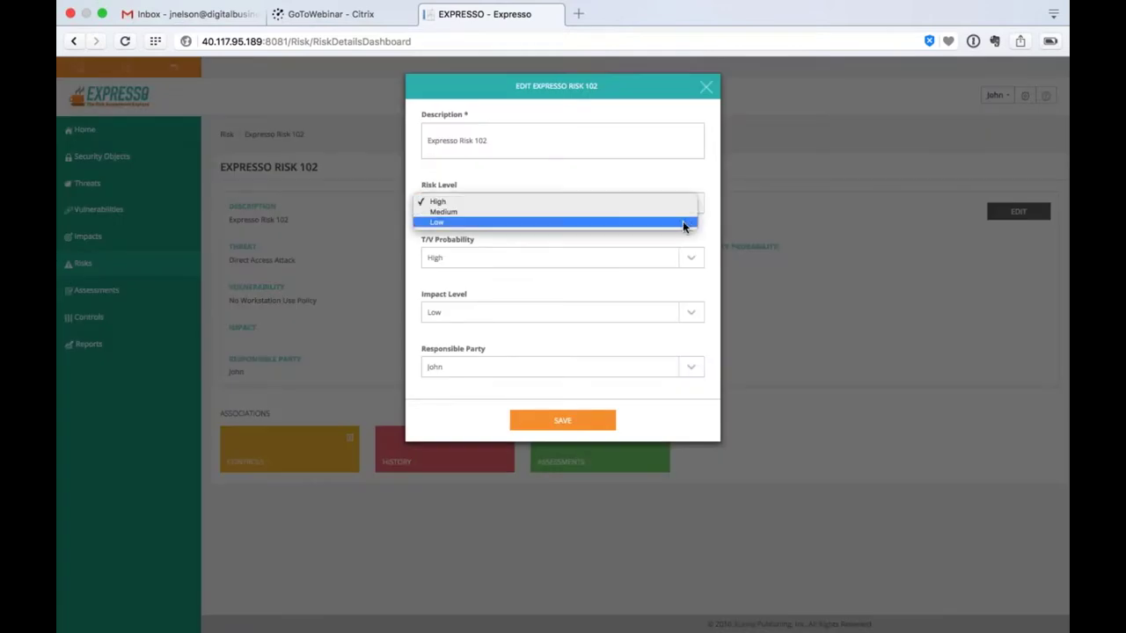
{"action": "left_click", "coordinate": [683, 221]}
{"action": "left_click", "coordinate": [692, 252]}
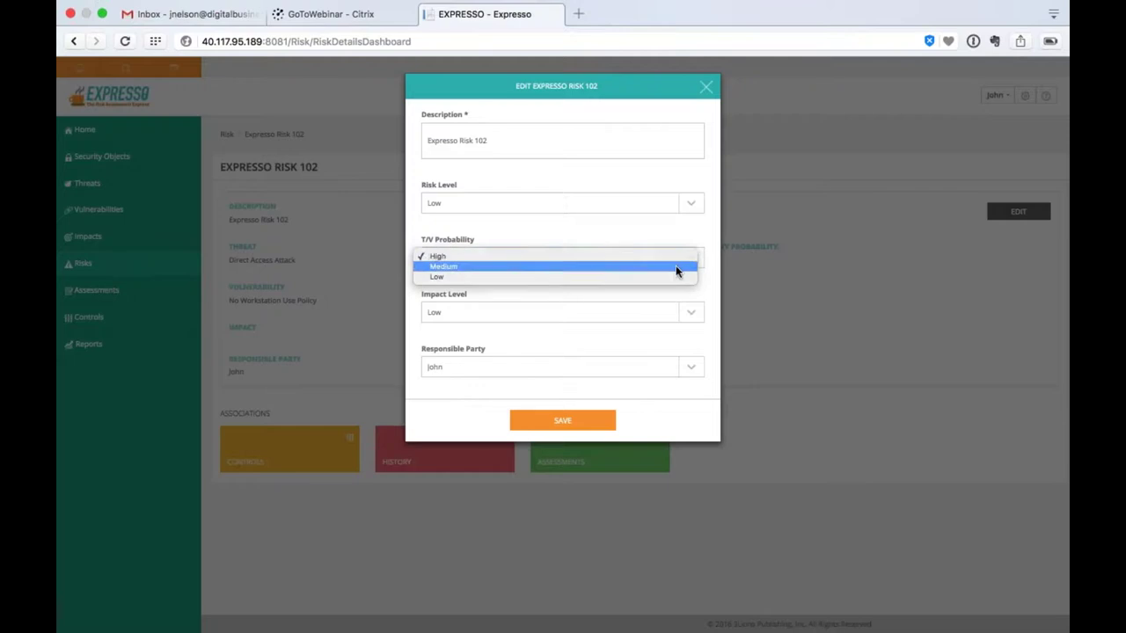
{"action": "left_click", "coordinate": [678, 268]}
{"action": "left_click", "coordinate": [681, 307]}
{"action": "left_click", "coordinate": [681, 312]}
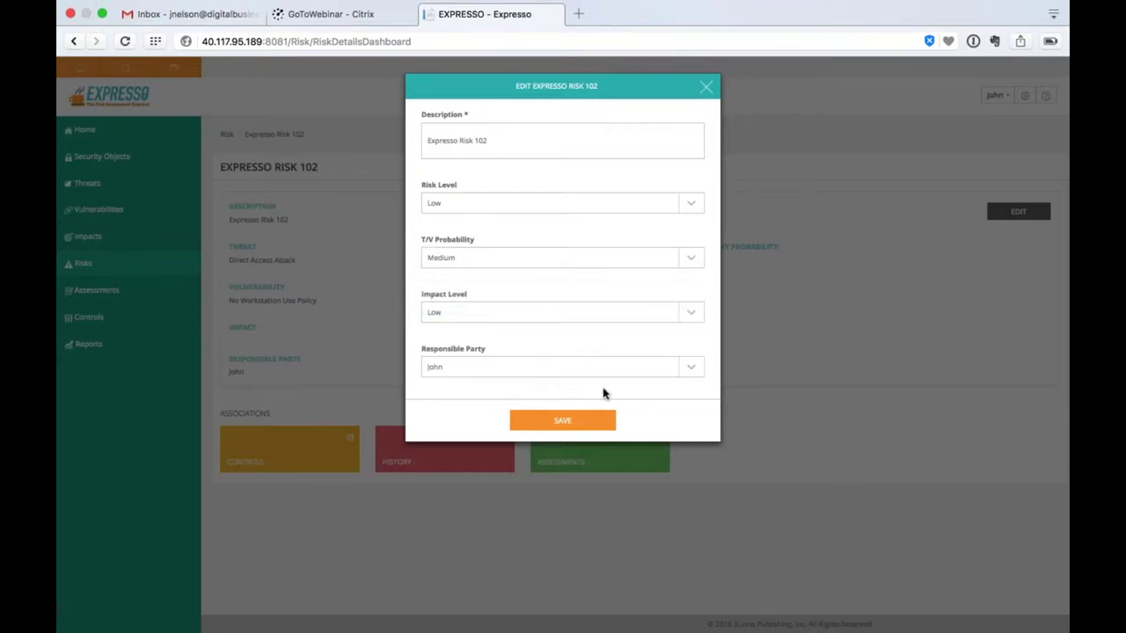
{"action": "left_click", "coordinate": [562, 420]}
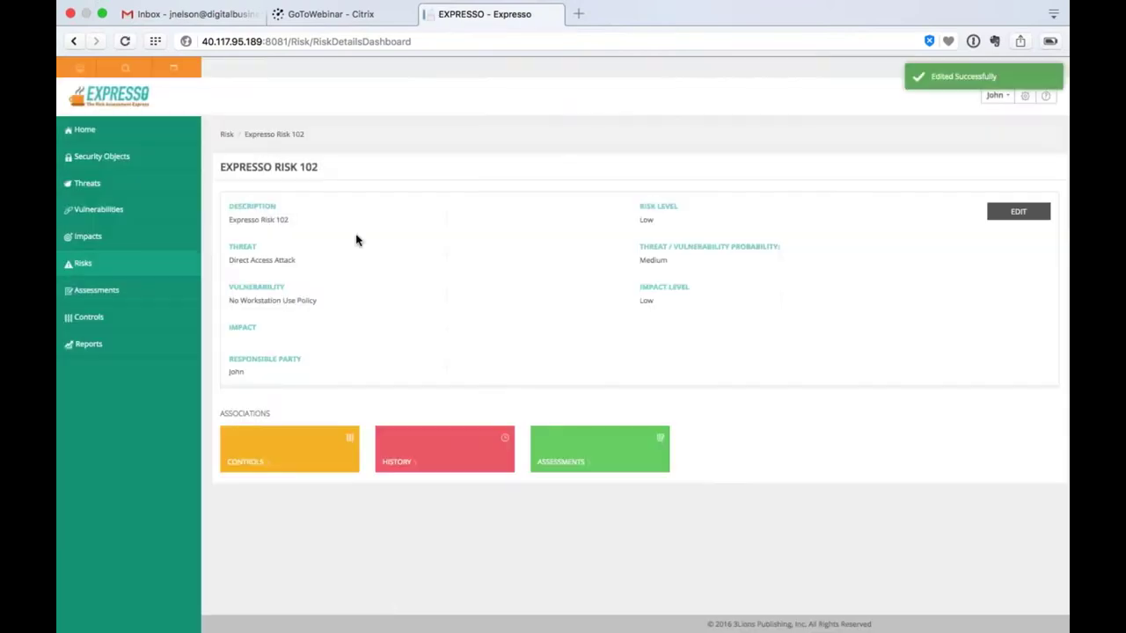
Open Expresso Risk 103 for editing from the risks list and set its risk level, T/V probability and impact level to High
{"action": "left_click", "coordinate": [225, 138]}
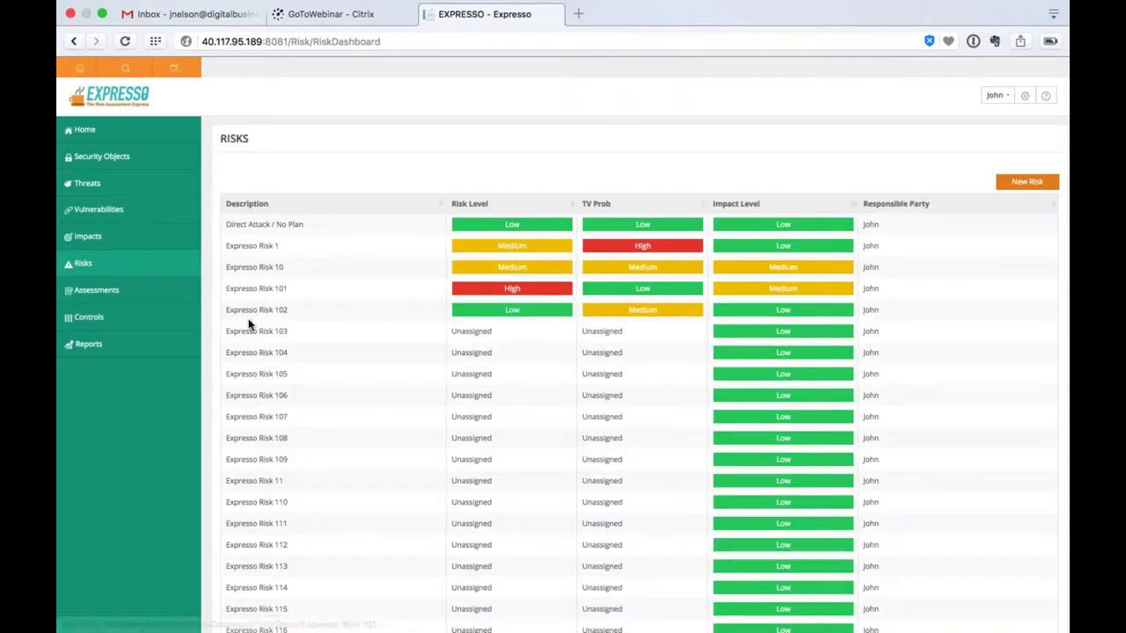
{"action": "left_click", "coordinate": [256, 331]}
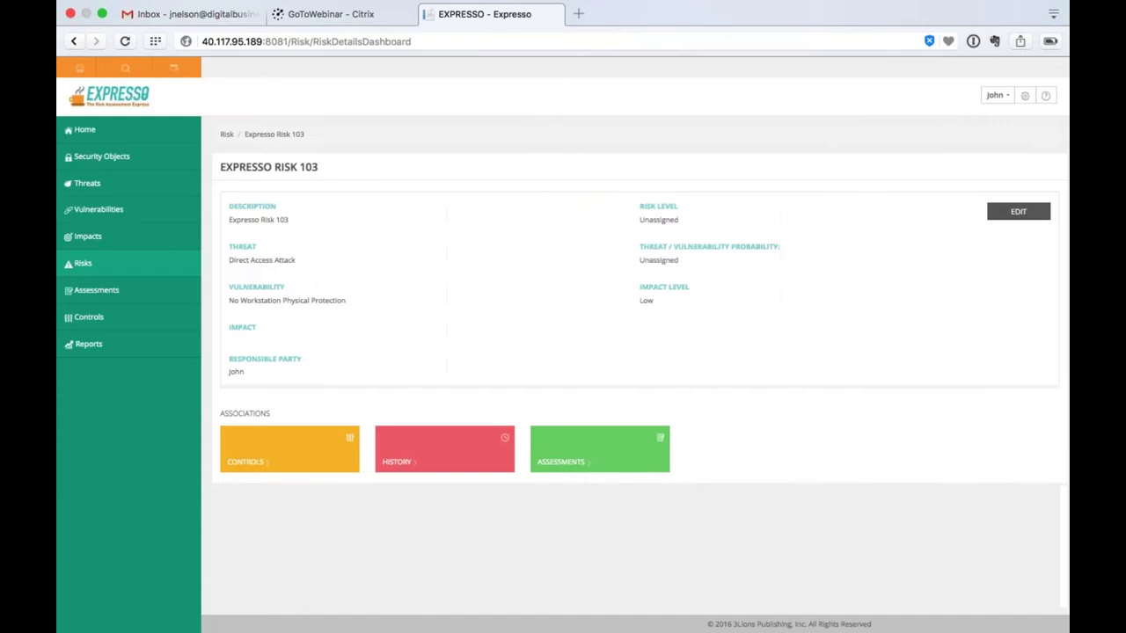
{"action": "left_click", "coordinate": [1017, 211]}
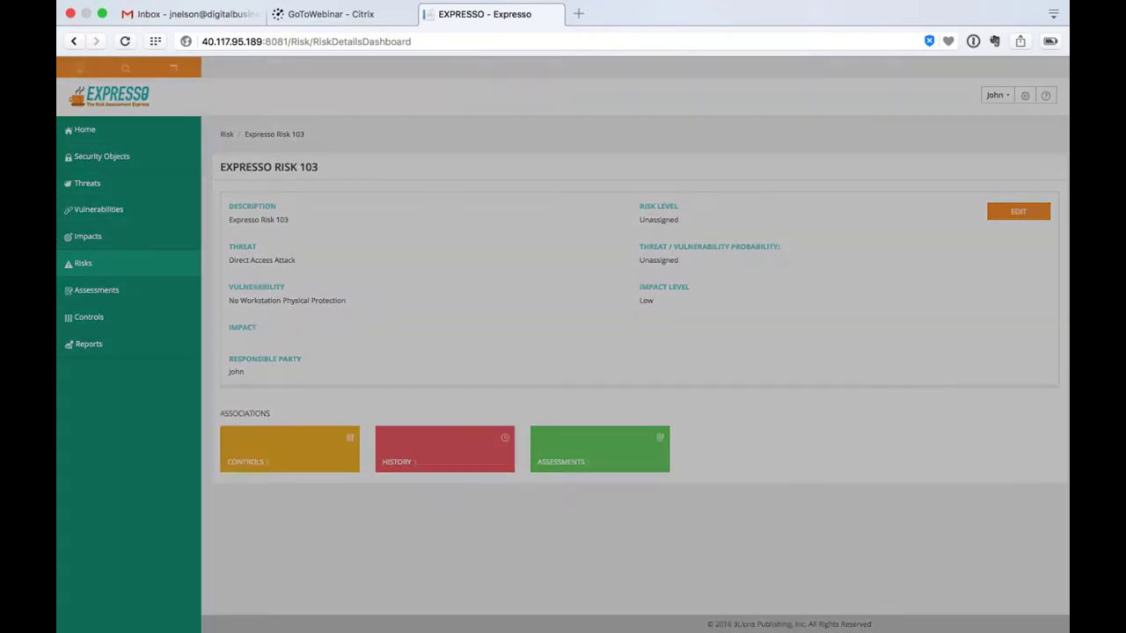
{"action": "left_click", "coordinate": [683, 202]}
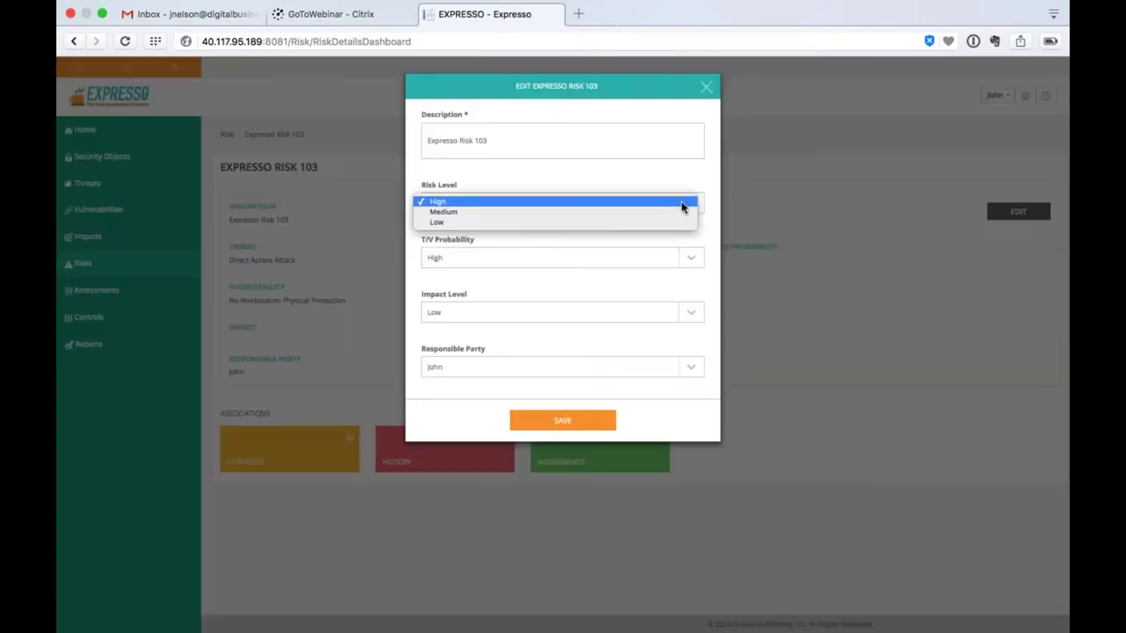
{"action": "left_click", "coordinate": [674, 203]}
{"action": "left_click", "coordinate": [539, 261]}
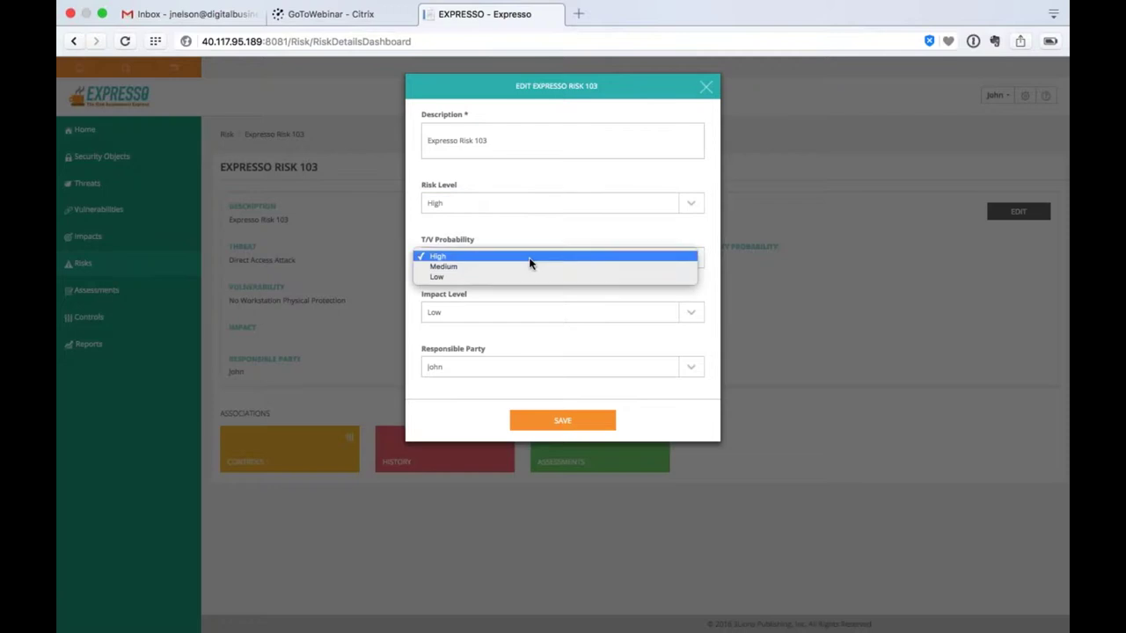
{"action": "left_click", "coordinate": [532, 257]}
{"action": "left_click", "coordinate": [499, 311]}
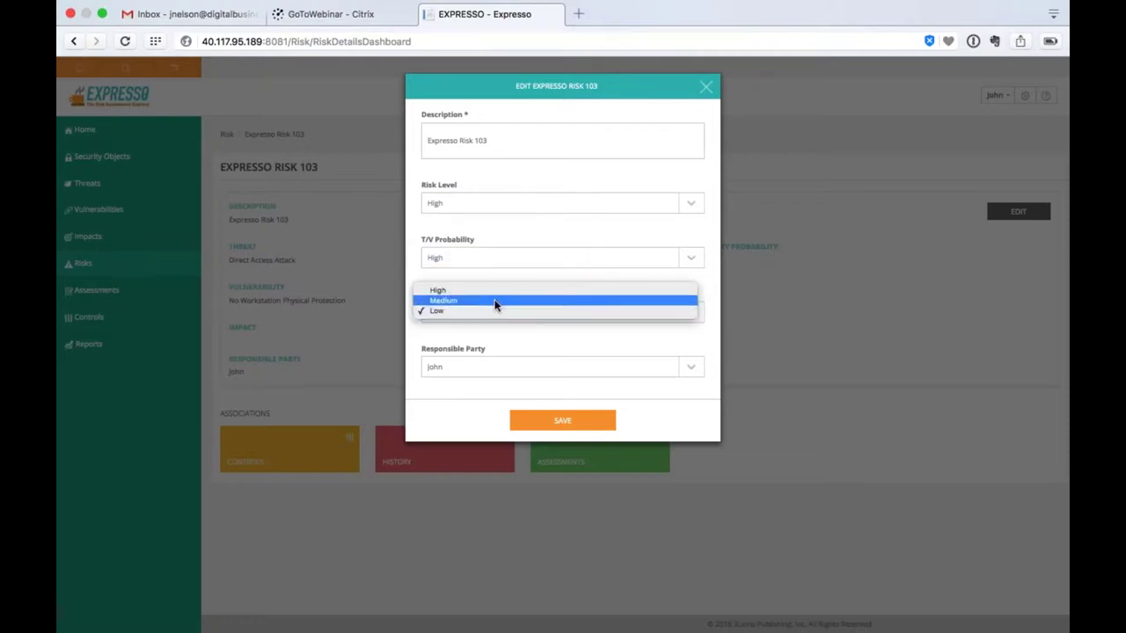
{"action": "left_click", "coordinate": [495, 298]}
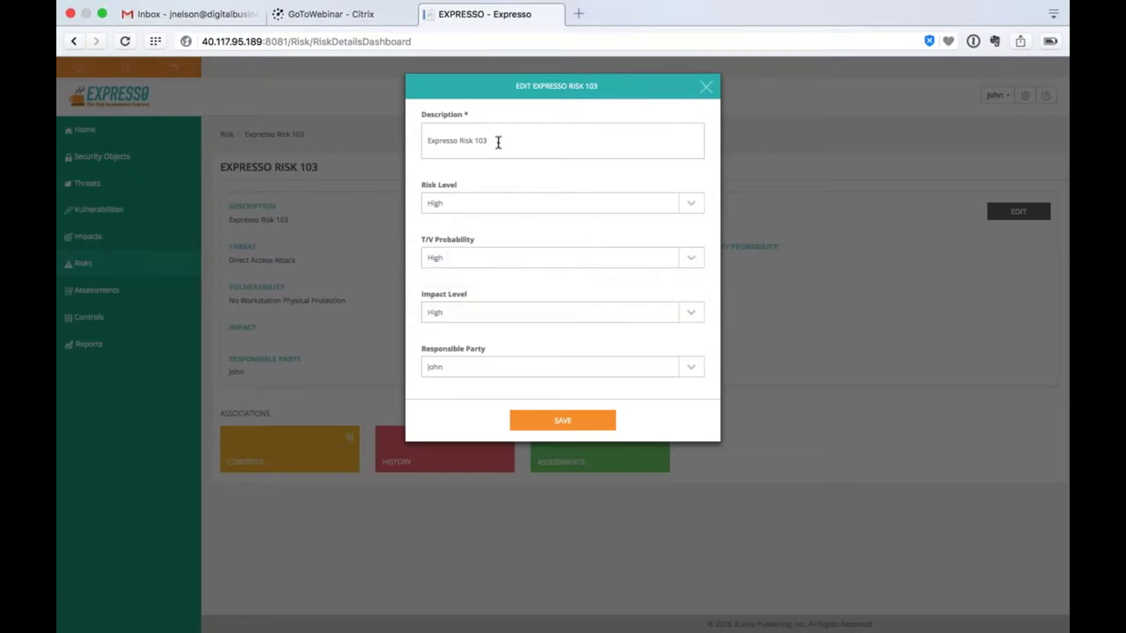
Change the description of Expresso Risk 103 to "High across the board", save, and return to the risks list
{"action": "left_click_drag", "start_coordinate": [497, 141], "coordinate": [427, 138]}
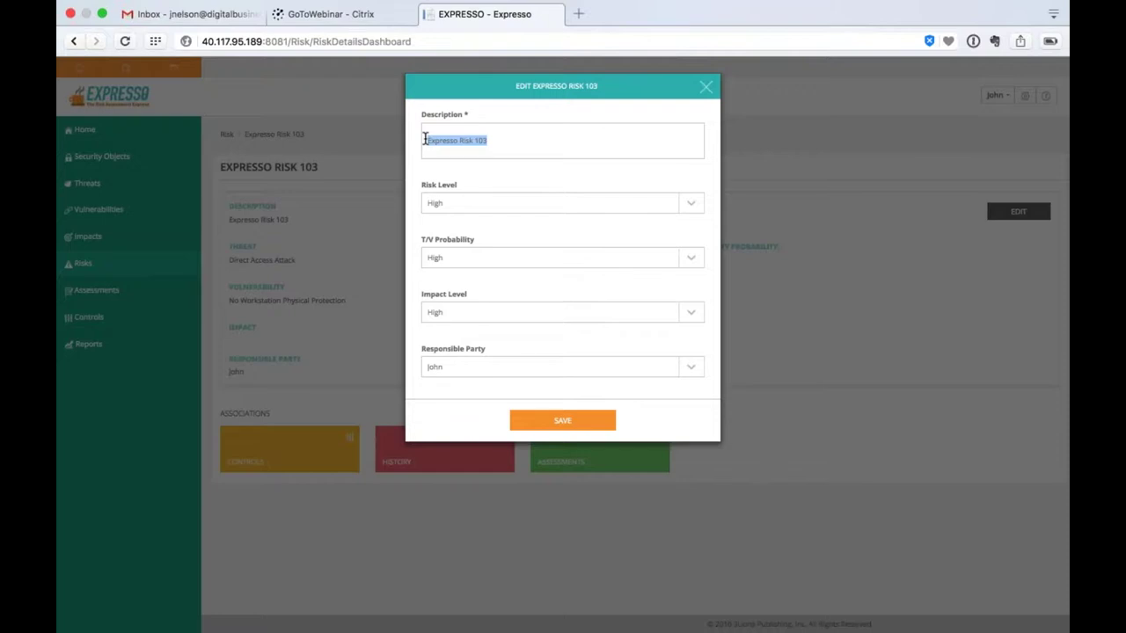
{"action": "type", "text": "High across the board"}
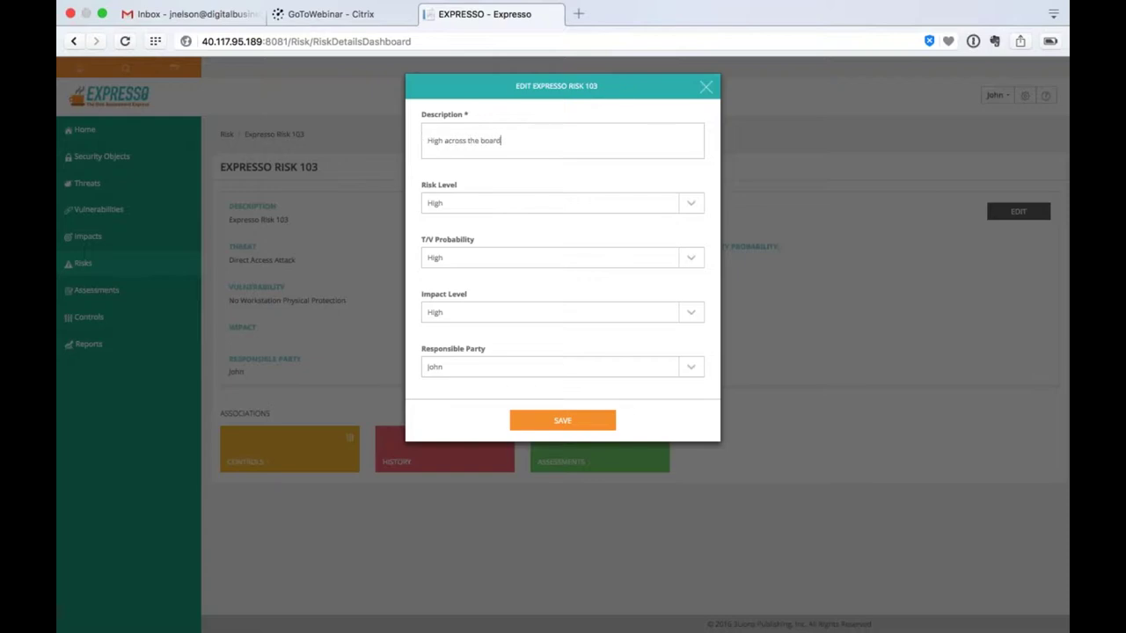
{"action": "key", "text": "Return"}
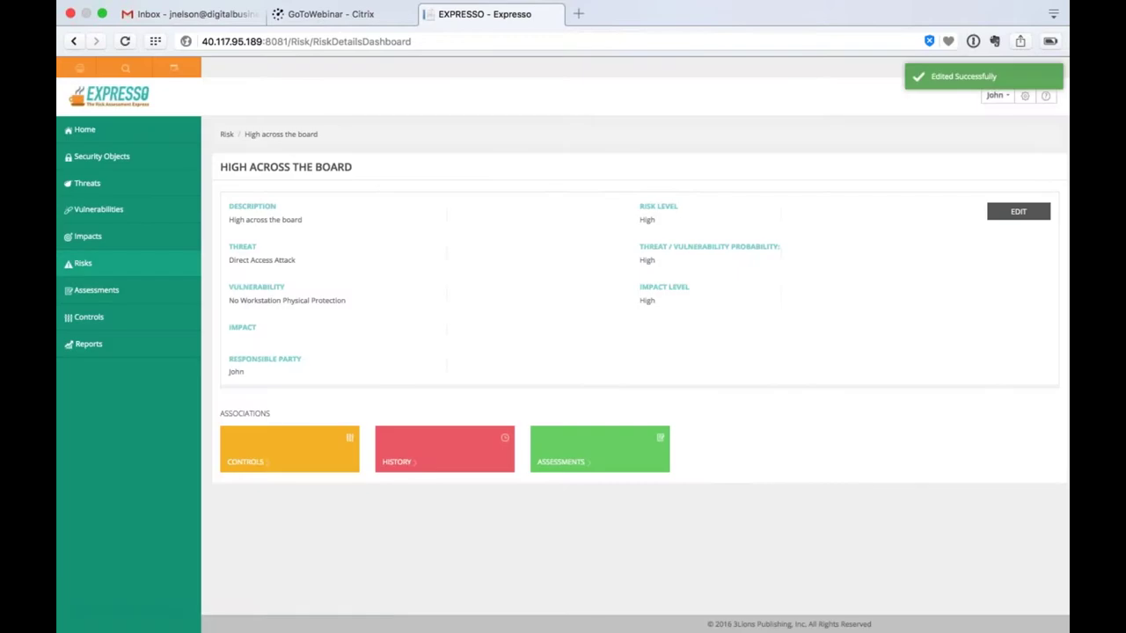
{"action": "left_click", "coordinate": [82, 263]}
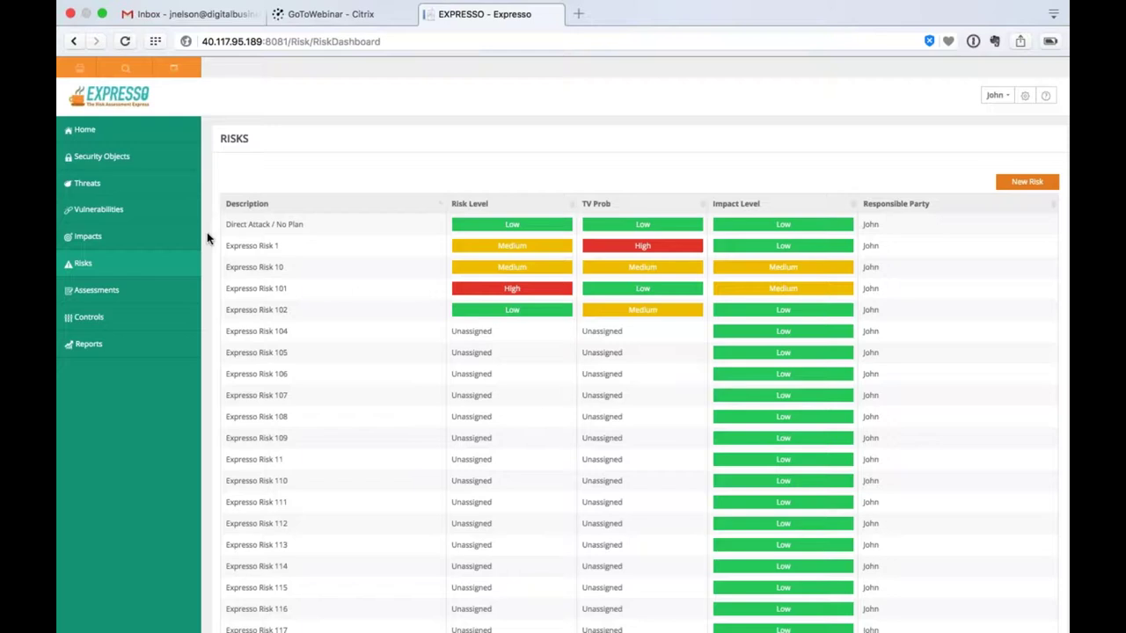
Open the Expresso Baseline Risk Assessment, set its closed date to August 11, 2016, and save
{"action": "left_click", "coordinate": [127, 300]}
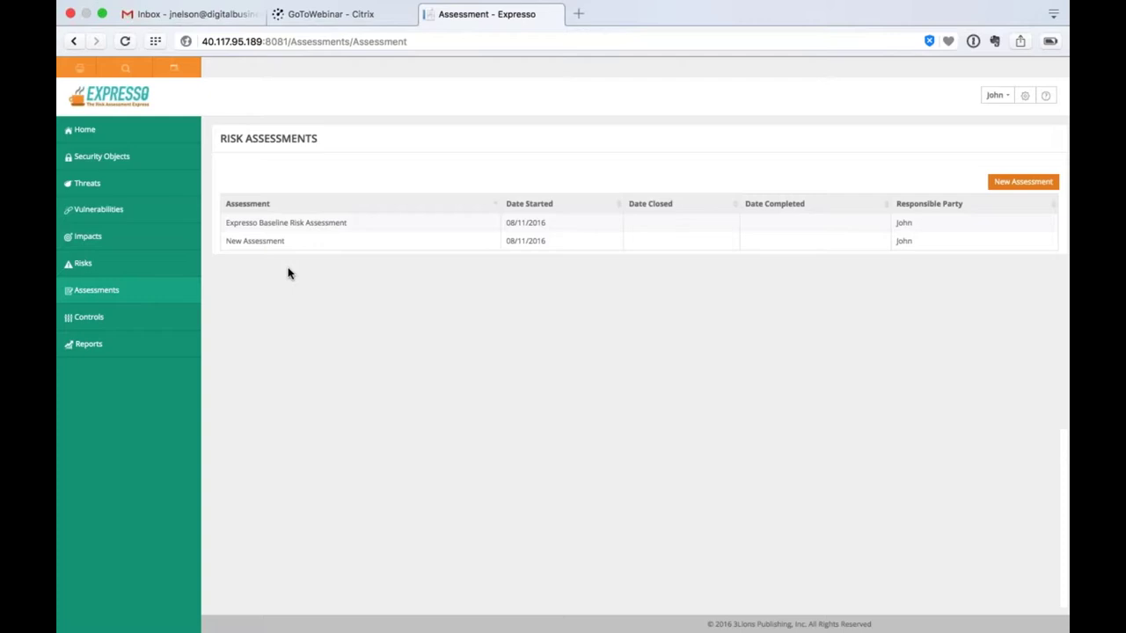
{"action": "left_click", "coordinate": [290, 223]}
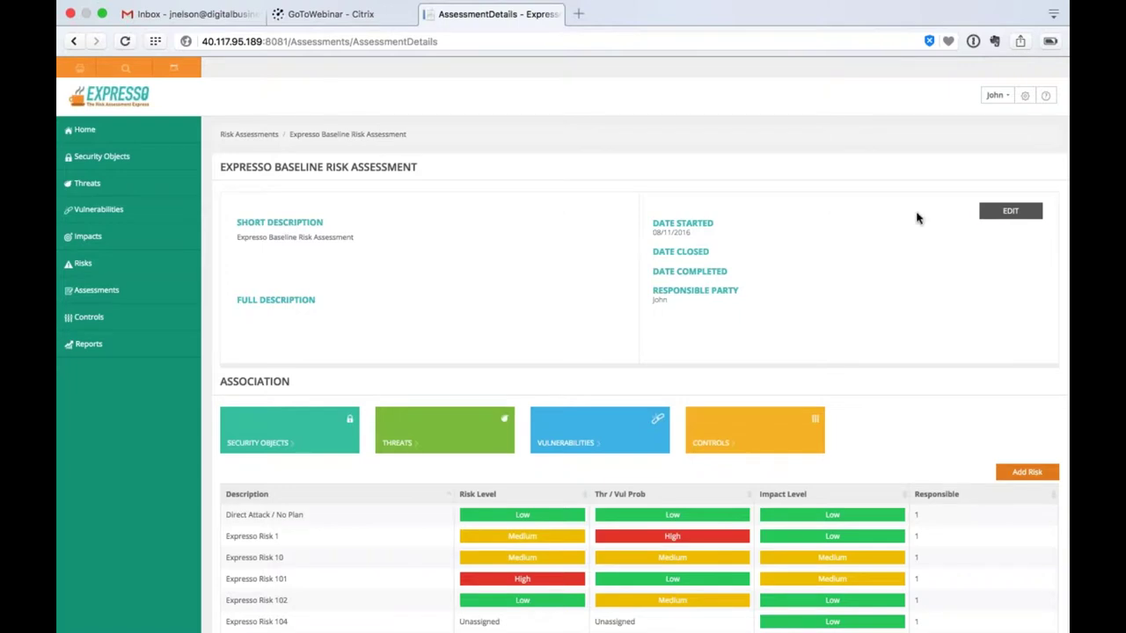
{"action": "left_click", "coordinate": [994, 212]}
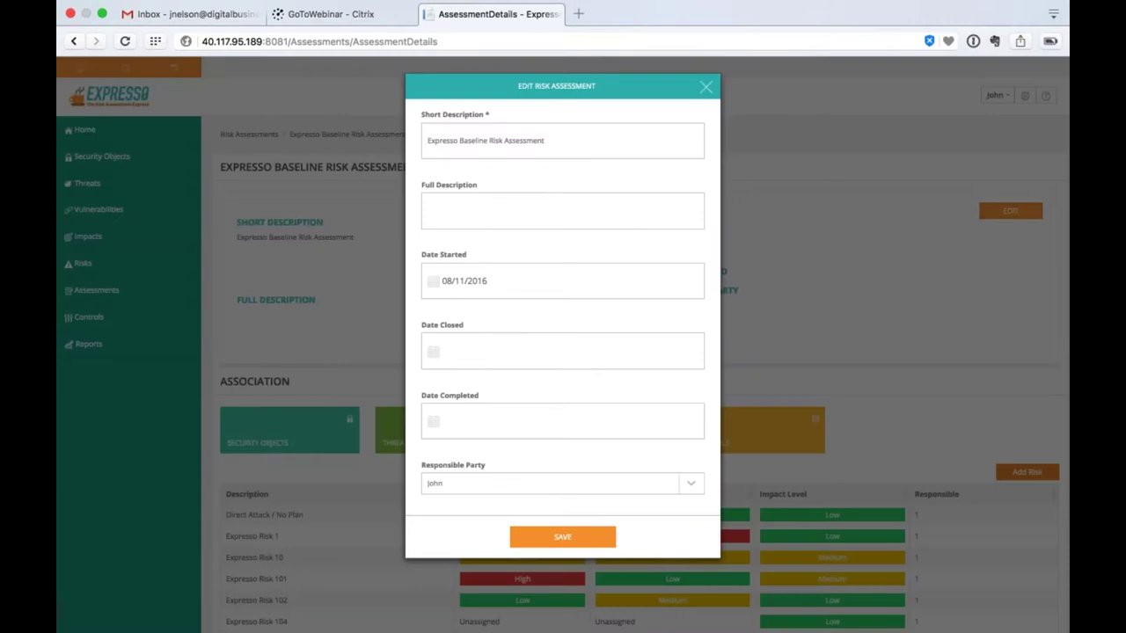
{"action": "left_click", "coordinate": [436, 352]}
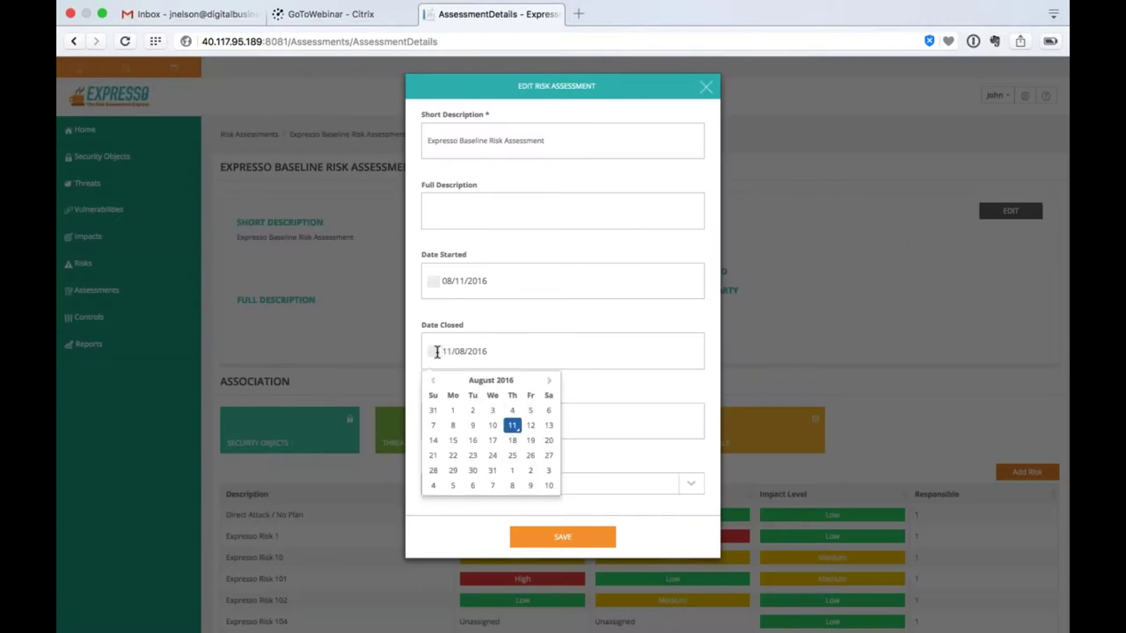
{"action": "left_click", "coordinate": [512, 426]}
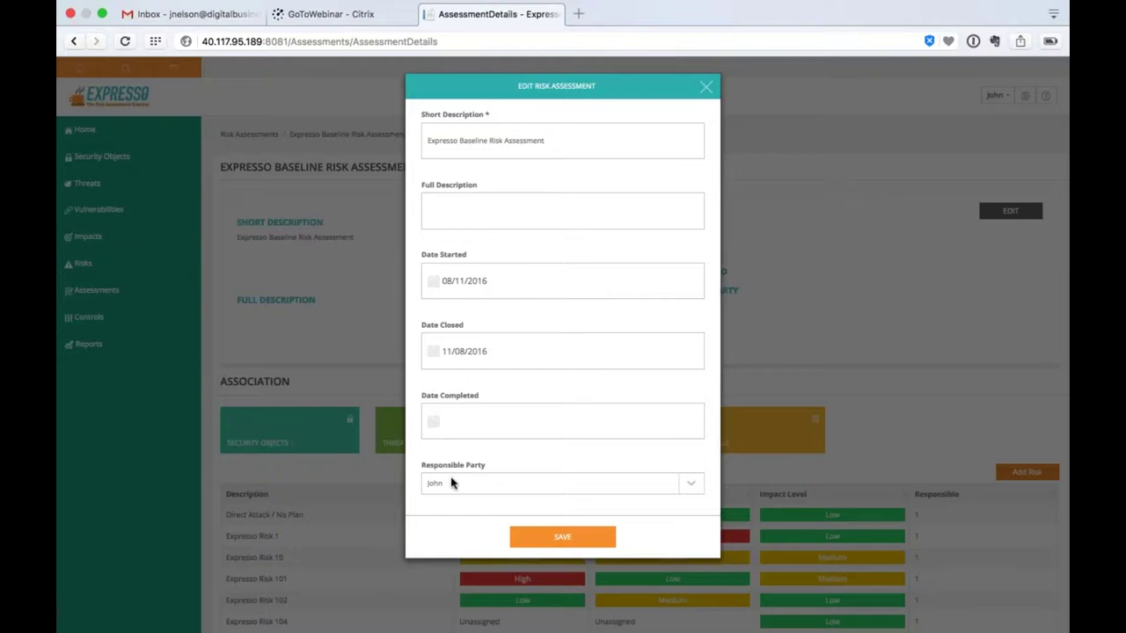
{"action": "left_click", "coordinate": [580, 536]}
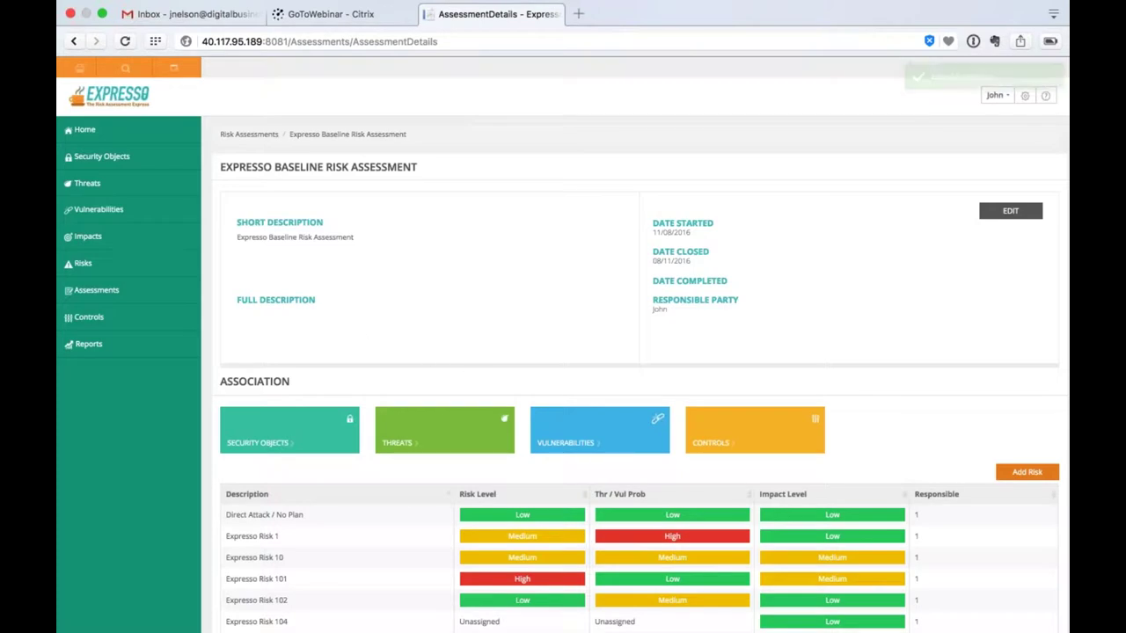
Associate the Direct Attack / No Plan risk with the risk and vulnerability assessment control and the password procedures control, and save
{"action": "left_click", "coordinate": [175, 267]}
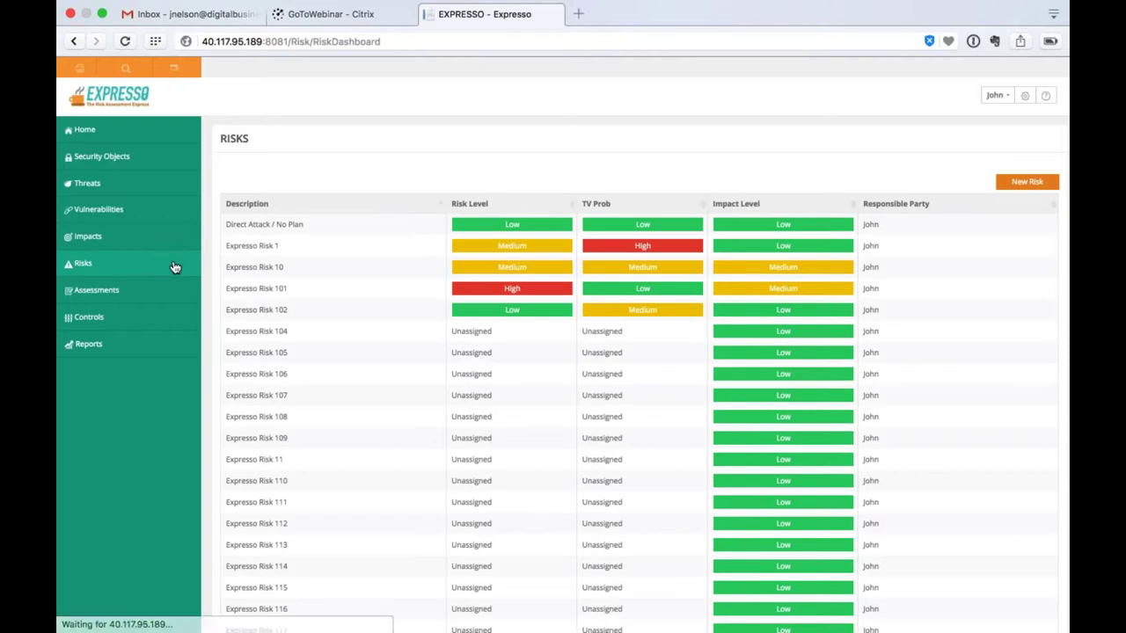
{"action": "left_click", "coordinate": [273, 225]}
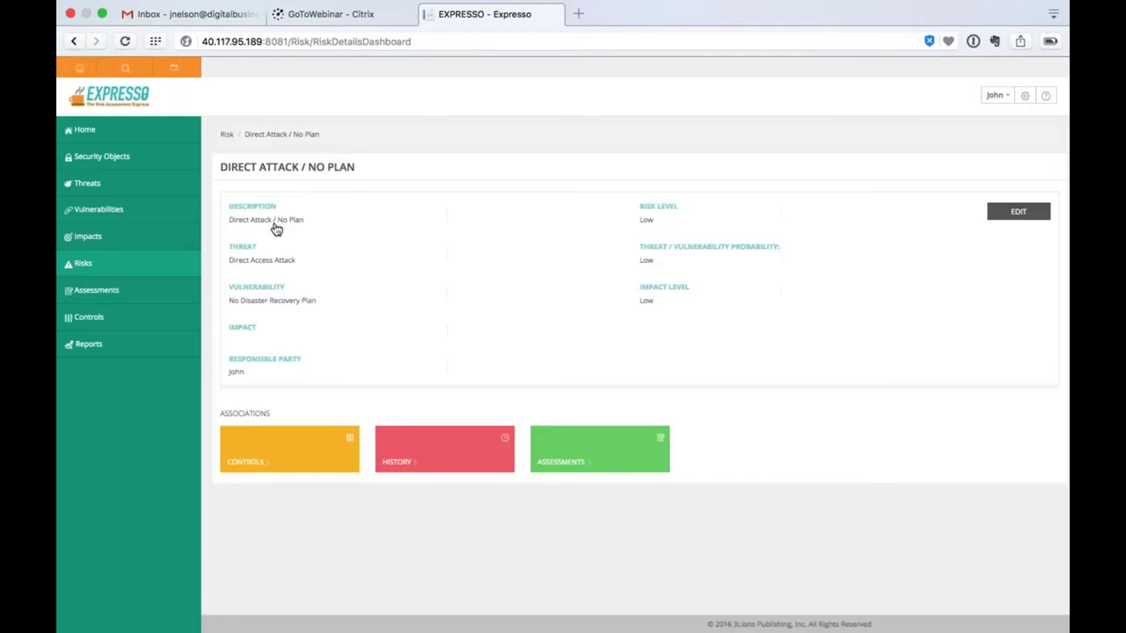
{"action": "left_click", "coordinate": [242, 464]}
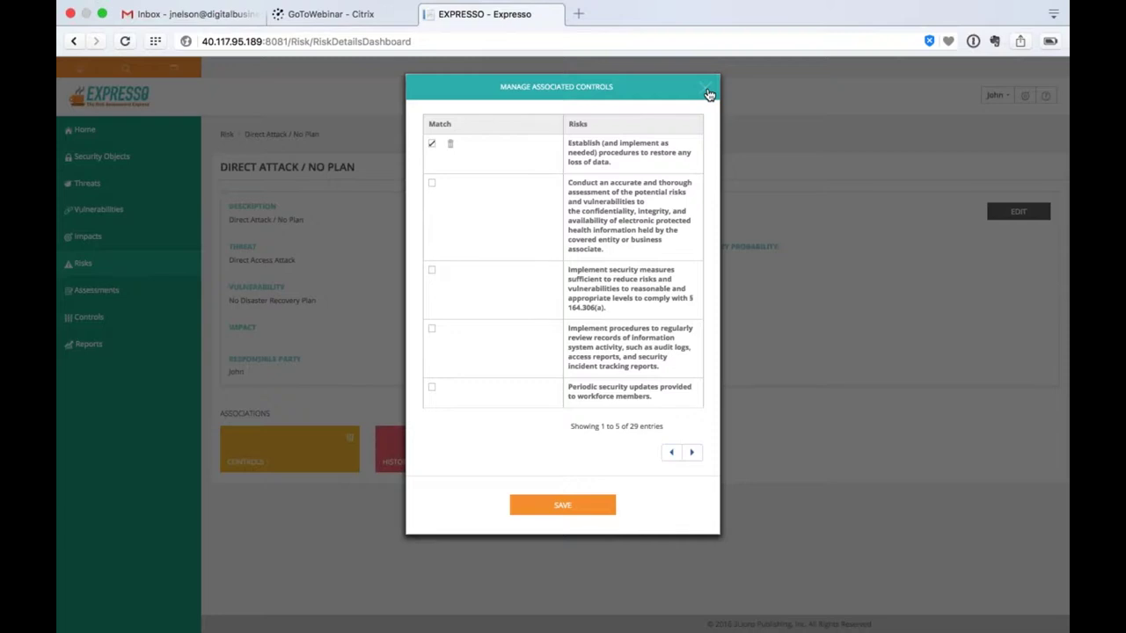
{"action": "left_click", "coordinate": [432, 183]}
{"action": "left_click", "coordinate": [691, 452]}
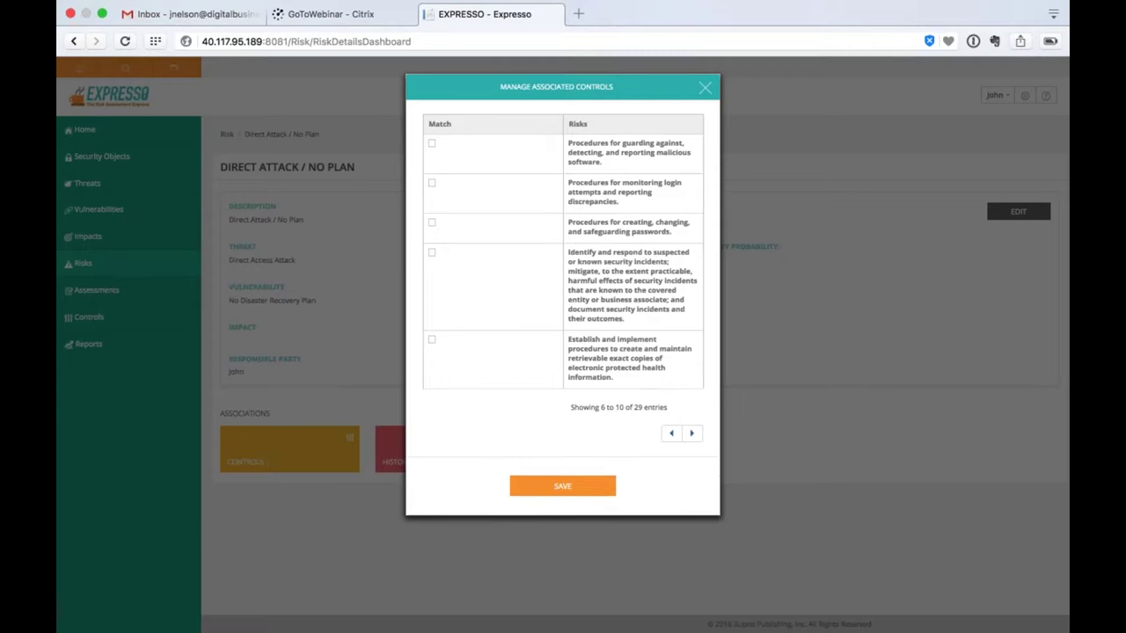
{"action": "left_click", "coordinate": [432, 223]}
{"action": "left_click", "coordinate": [543, 486]}
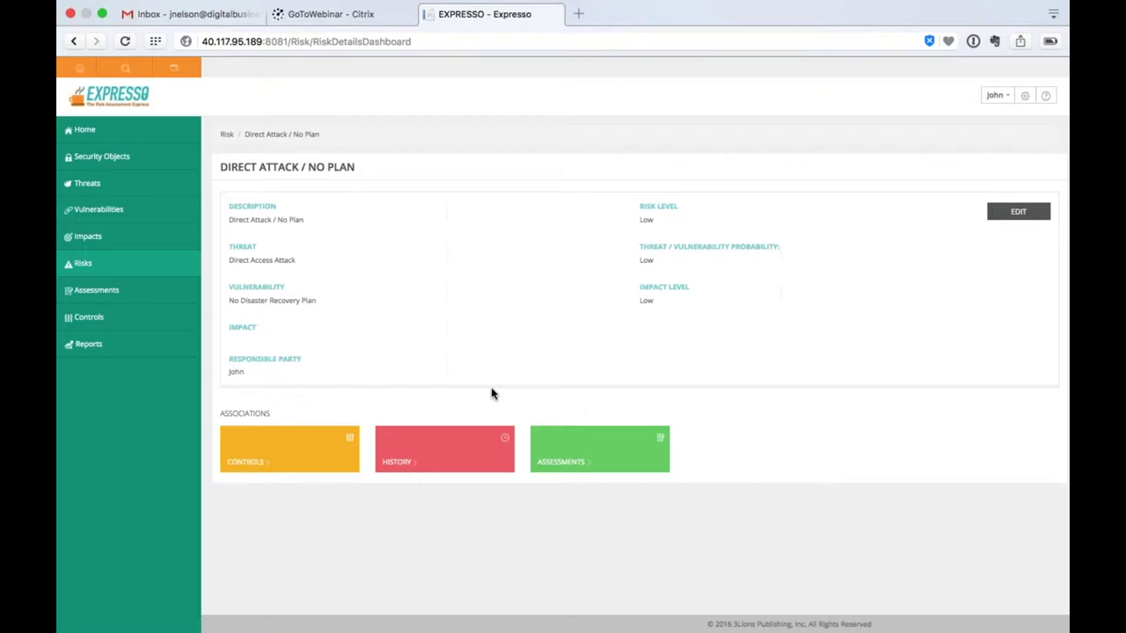
Review the history of the Direct Attack / No Plan risk, set its risk level to Medium, and save
{"action": "left_click", "coordinate": [398, 457]}
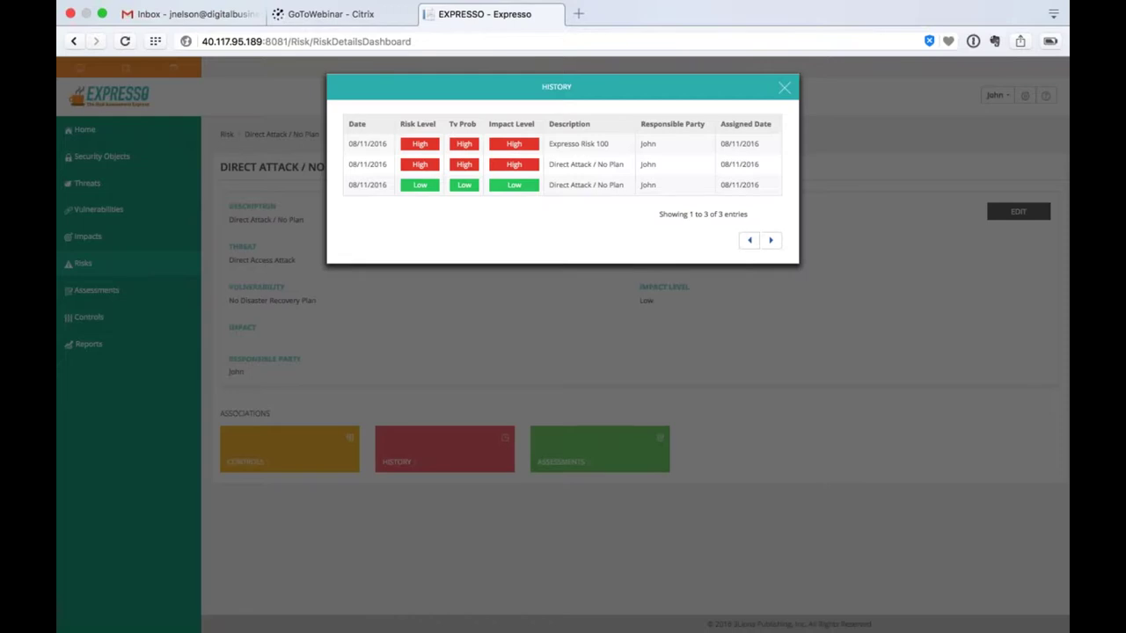
{"action": "left_click", "coordinate": [784, 87]}
{"action": "left_click", "coordinate": [1017, 211]}
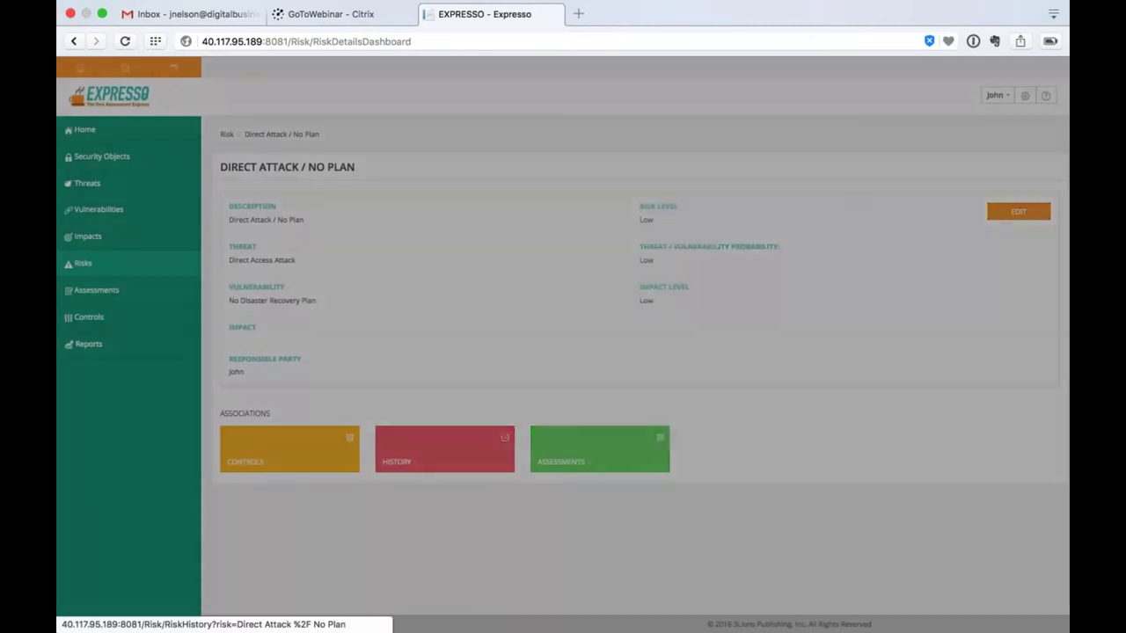
{"action": "left_click", "coordinate": [699, 206]}
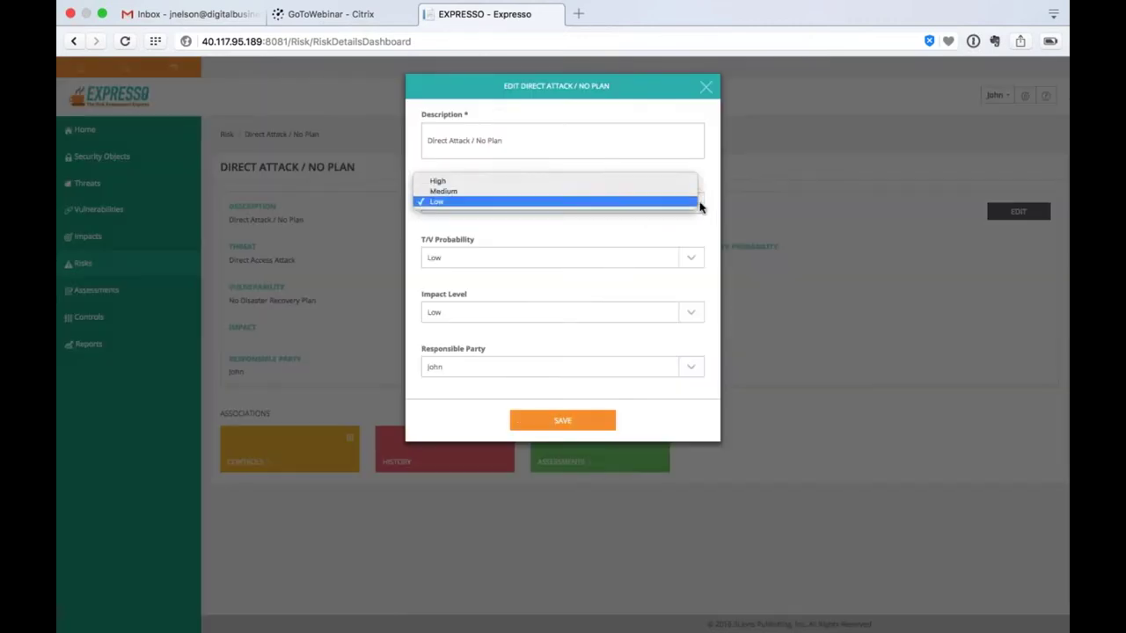
{"action": "left_click", "coordinate": [675, 192]}
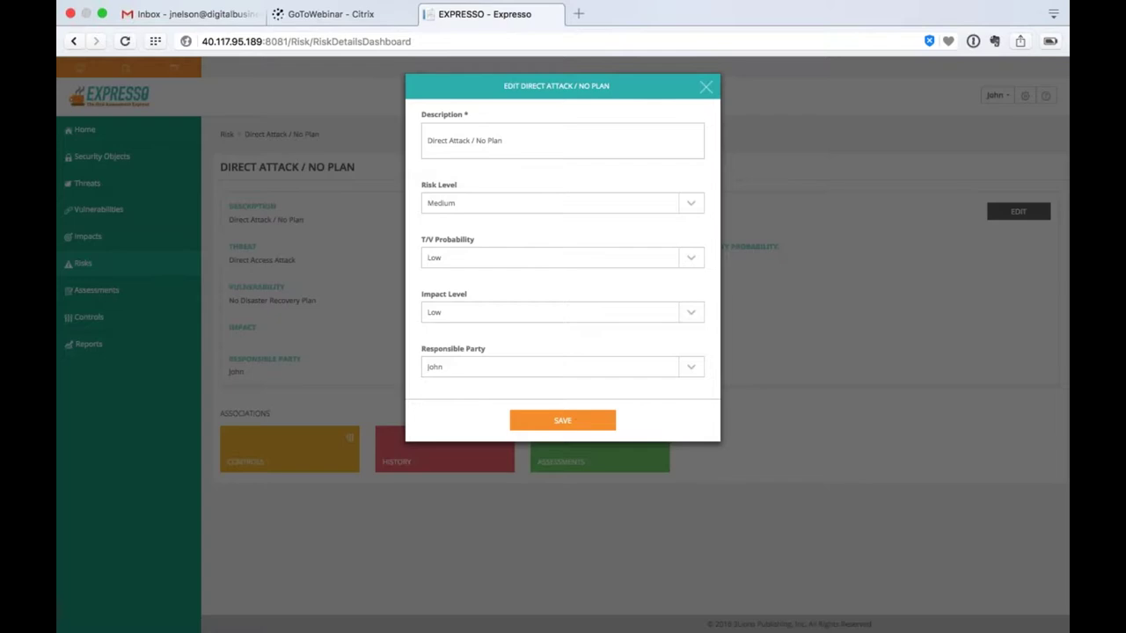
{"action": "left_click", "coordinate": [576, 423]}
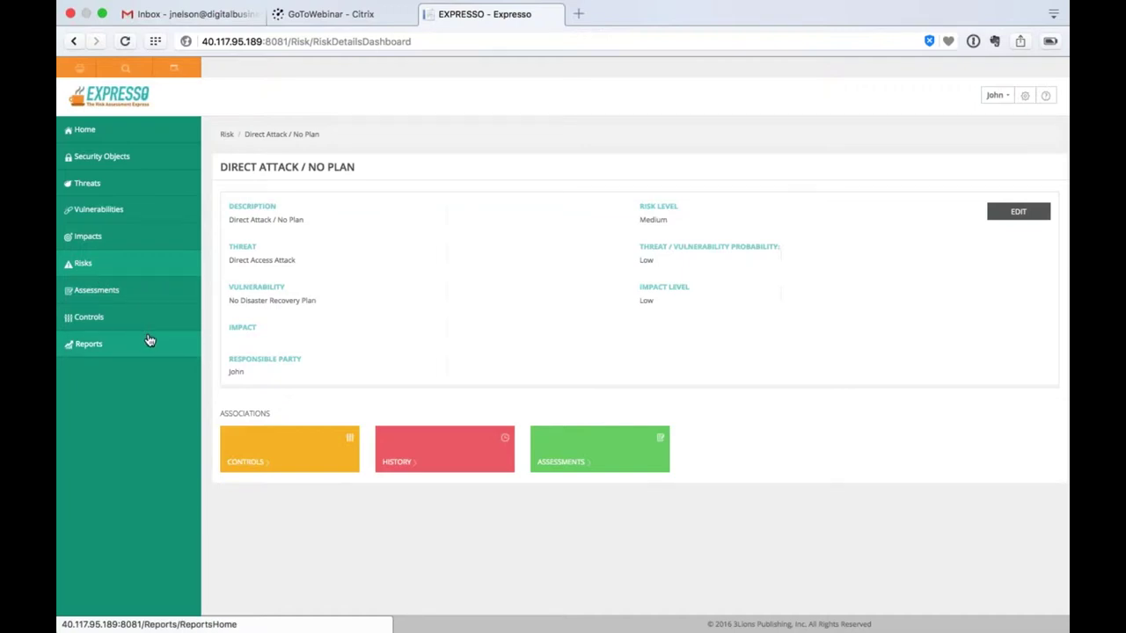
Start a new risk from the risks list with threat Fire and vulnerability No Facility Maintenance Records, leaving the impact unselected
{"action": "left_click", "coordinate": [86, 260]}
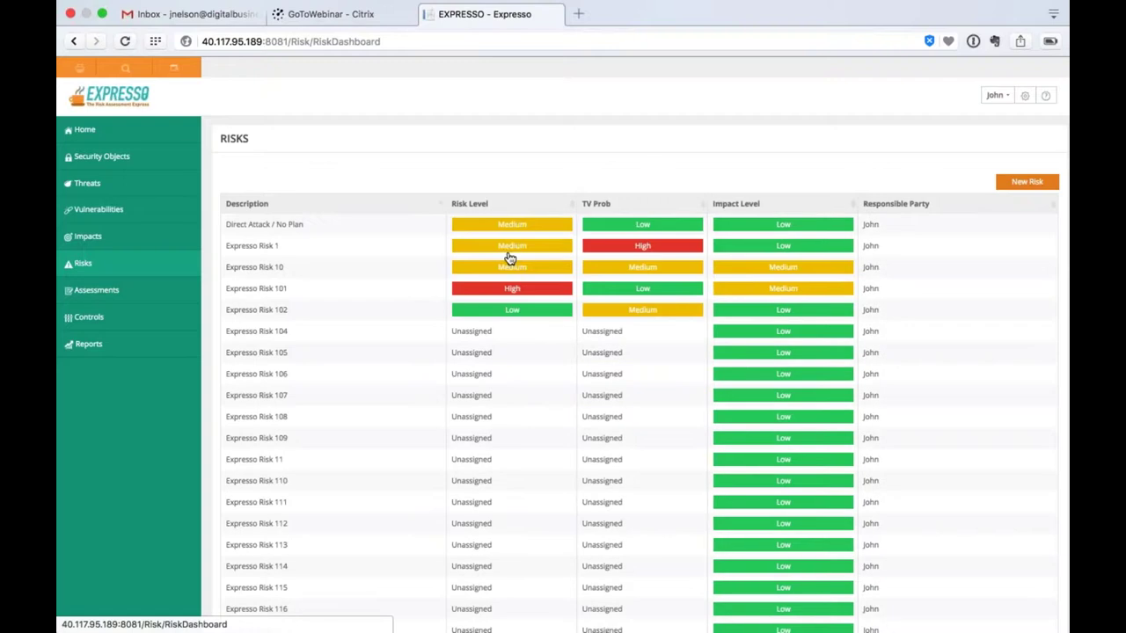
{"action": "left_click", "coordinate": [1008, 187]}
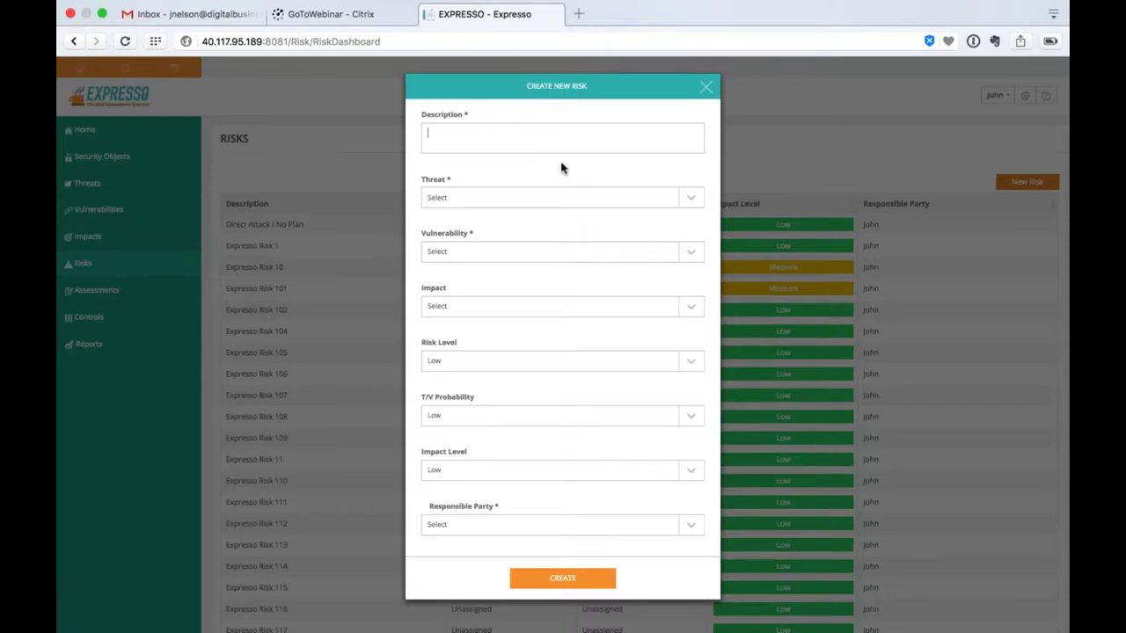
{"action": "left_click", "coordinate": [471, 205]}
{"action": "left_click", "coordinate": [468, 219]}
{"action": "left_click", "coordinate": [480, 254]}
{"action": "left_click", "coordinate": [460, 297]}
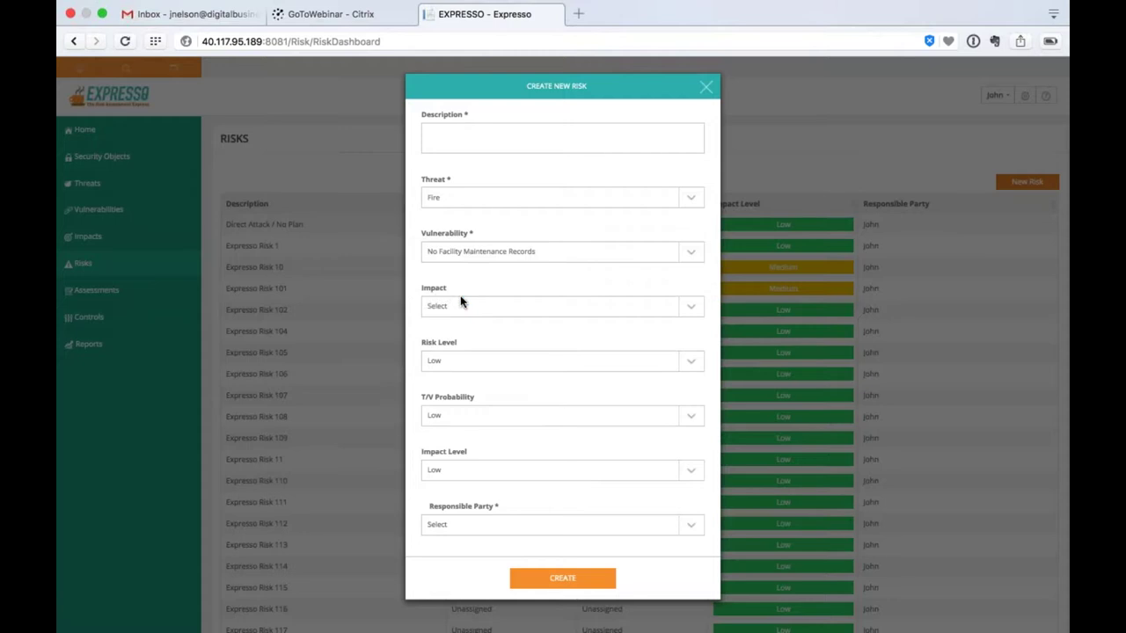
{"action": "left_click", "coordinate": [463, 313]}
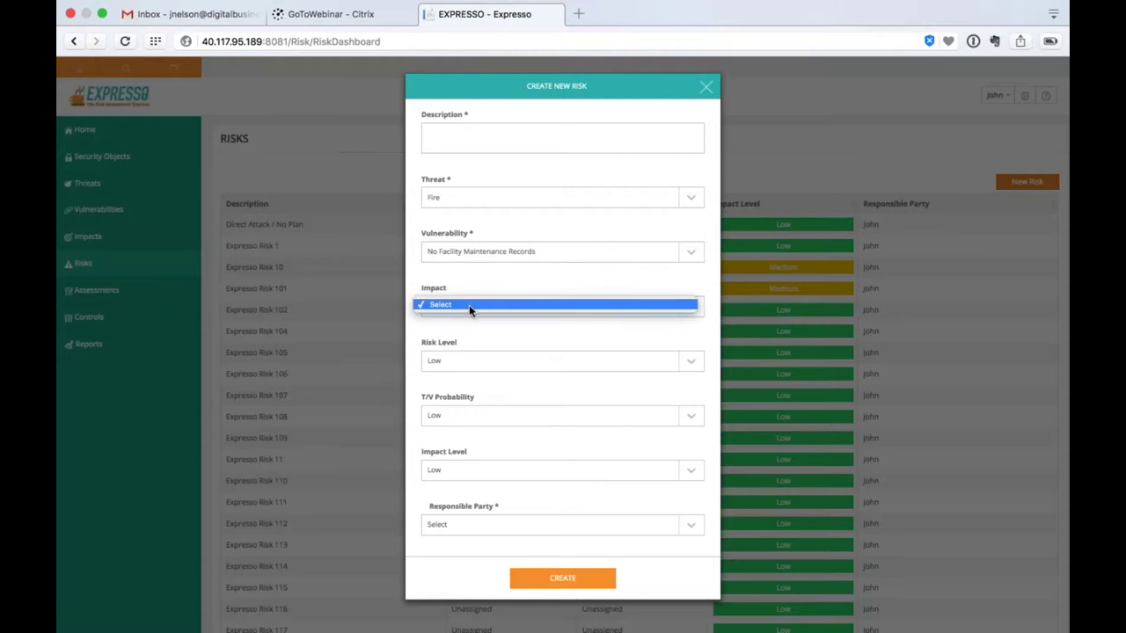
{"action": "left_click", "coordinate": [470, 305]}
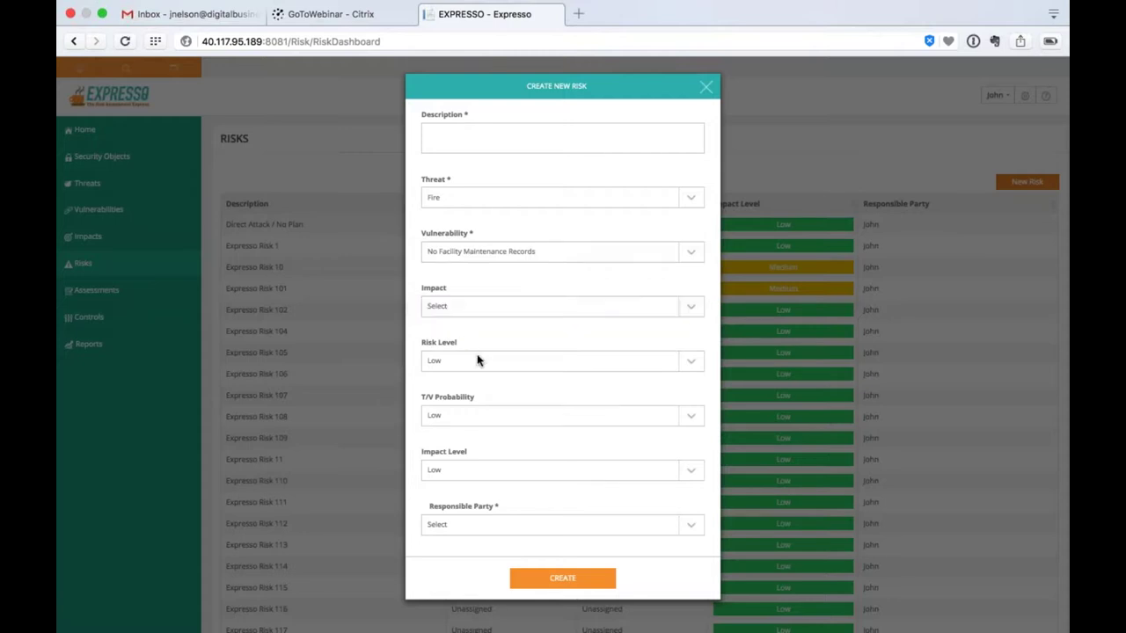
Set the new risk's risk level and T/V probability to Medium and its impact level to High
{"action": "left_click", "coordinate": [477, 359]}
{"action": "left_click", "coordinate": [477, 346]}
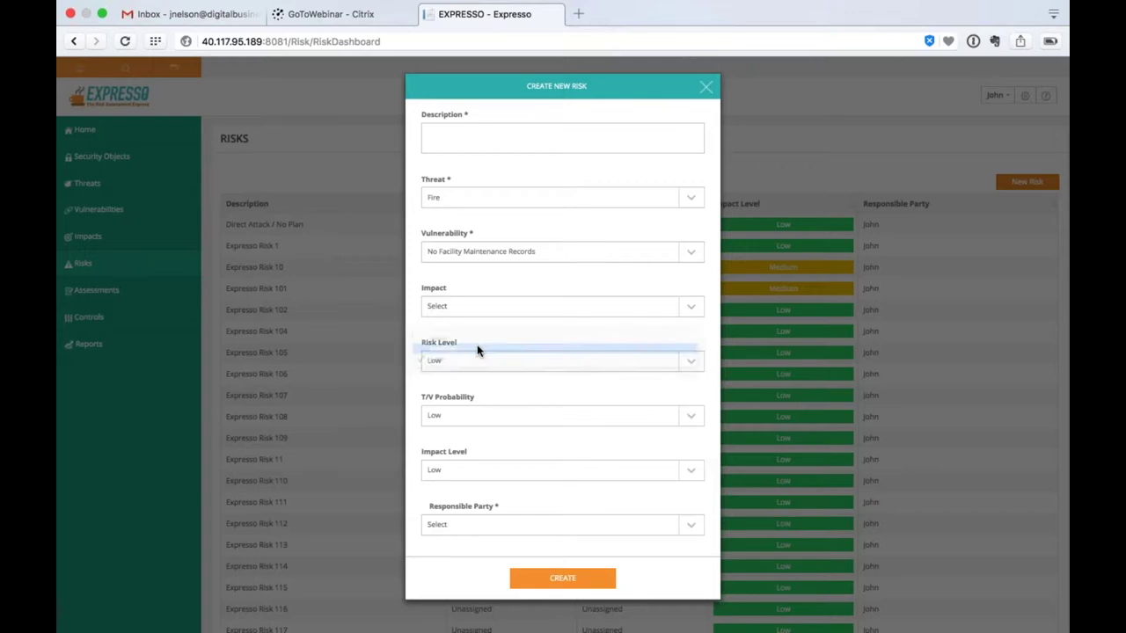
{"action": "left_click", "coordinate": [467, 410]}
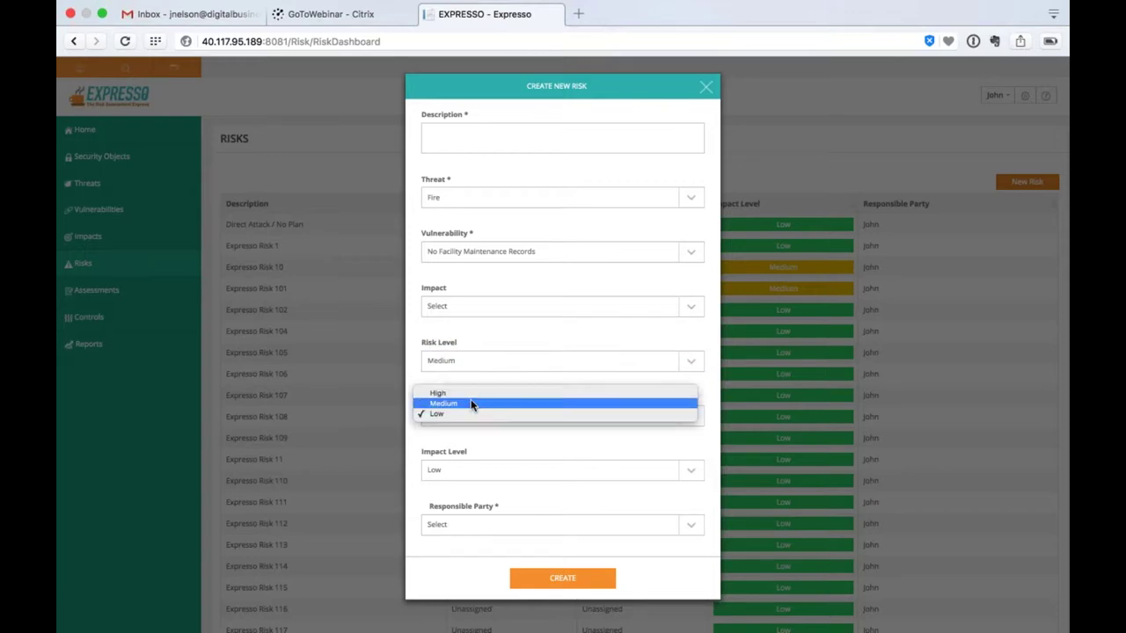
{"action": "left_click", "coordinate": [471, 401]}
{"action": "left_click", "coordinate": [480, 476]}
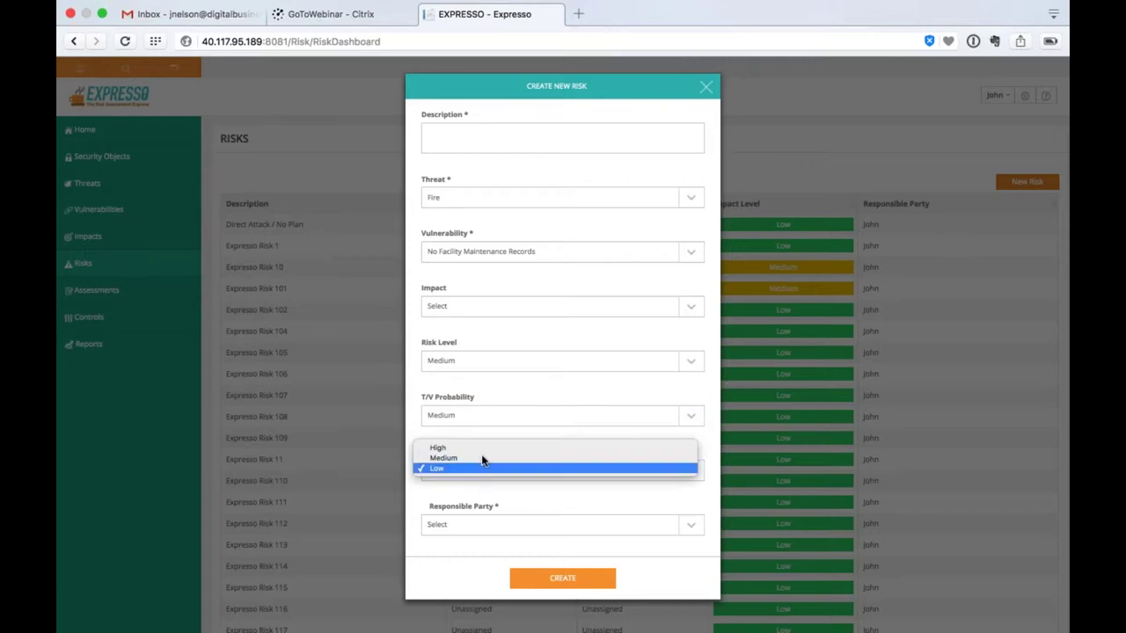
{"action": "left_click", "coordinate": [482, 446]}
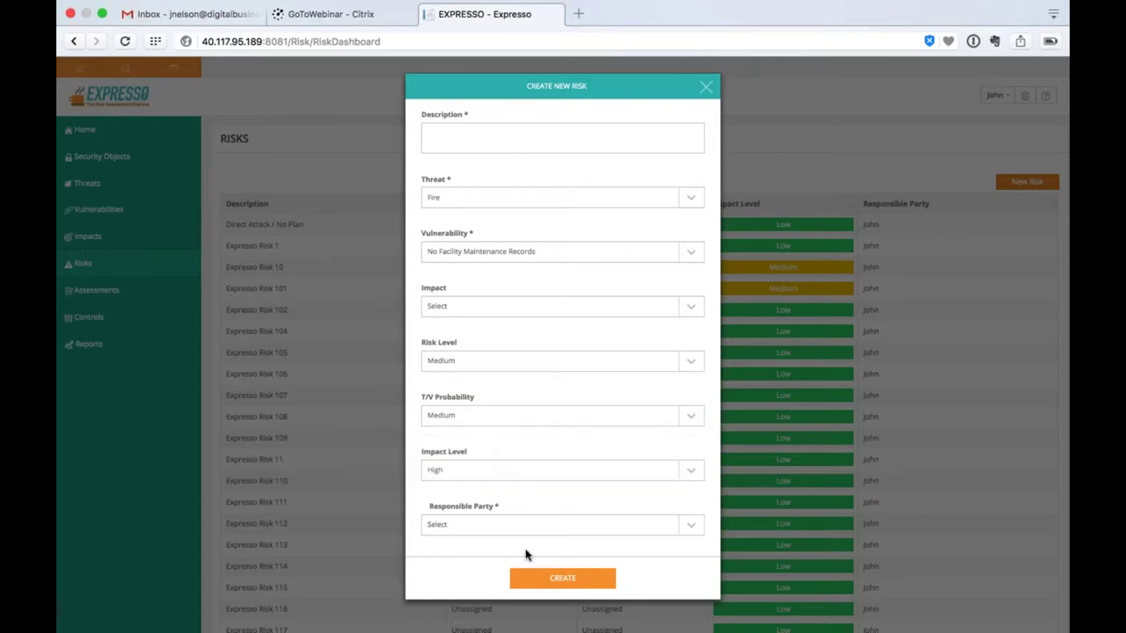
Assign the listed person as responsible party, describe the risk as "new risk 1010", and create it
{"action": "left_click", "coordinate": [548, 524]}
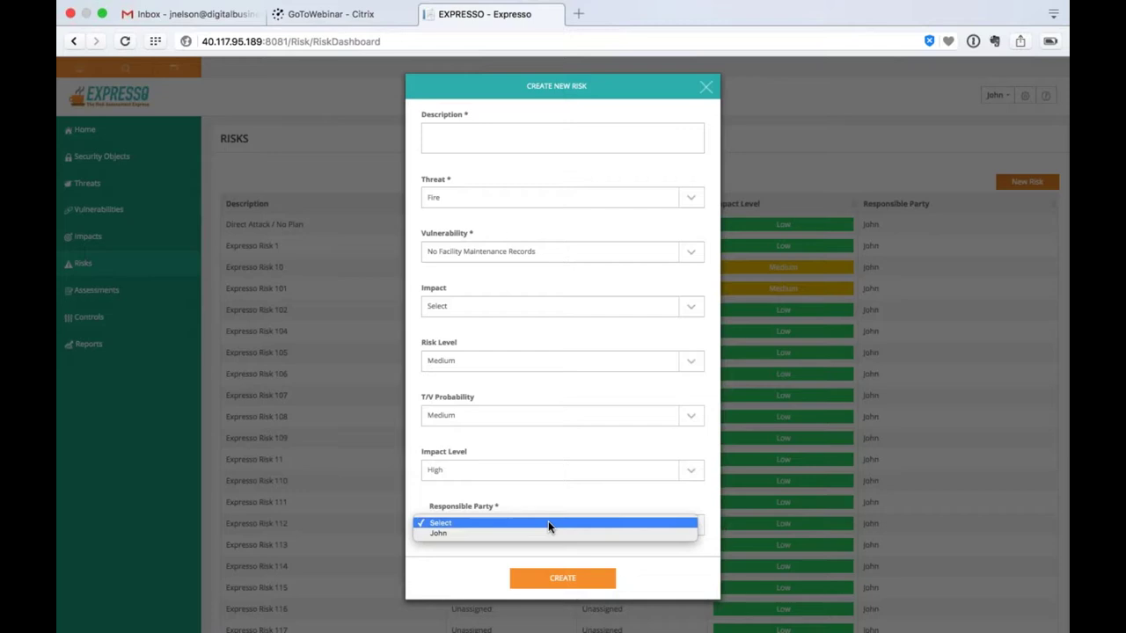
{"action": "left_click", "coordinate": [485, 532]}
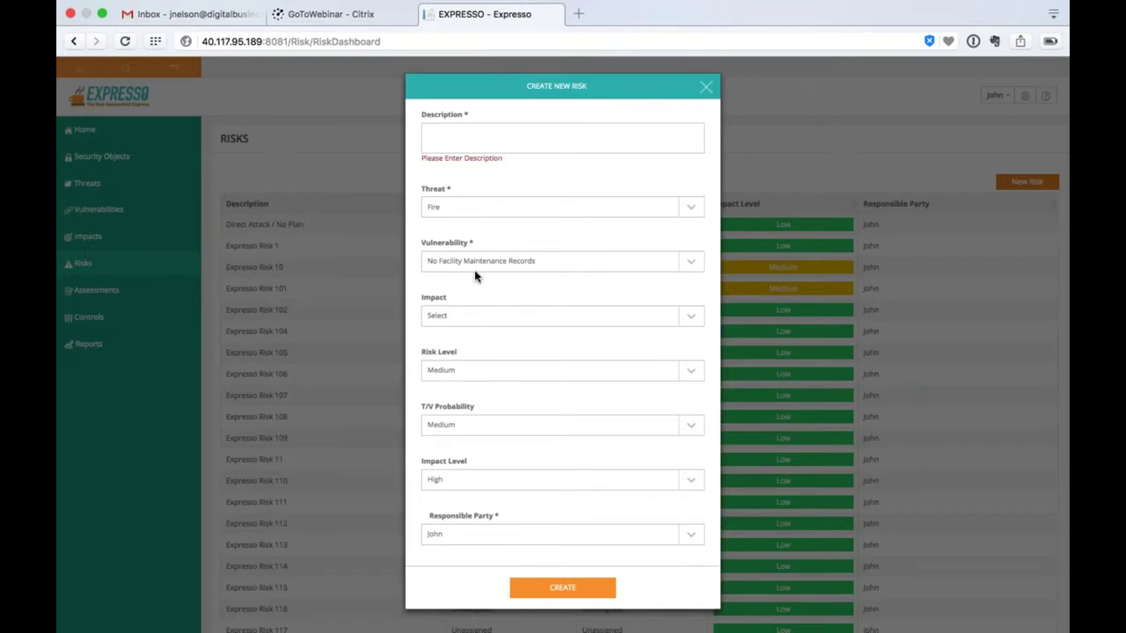
{"action": "type", "text": "new risk 101"}
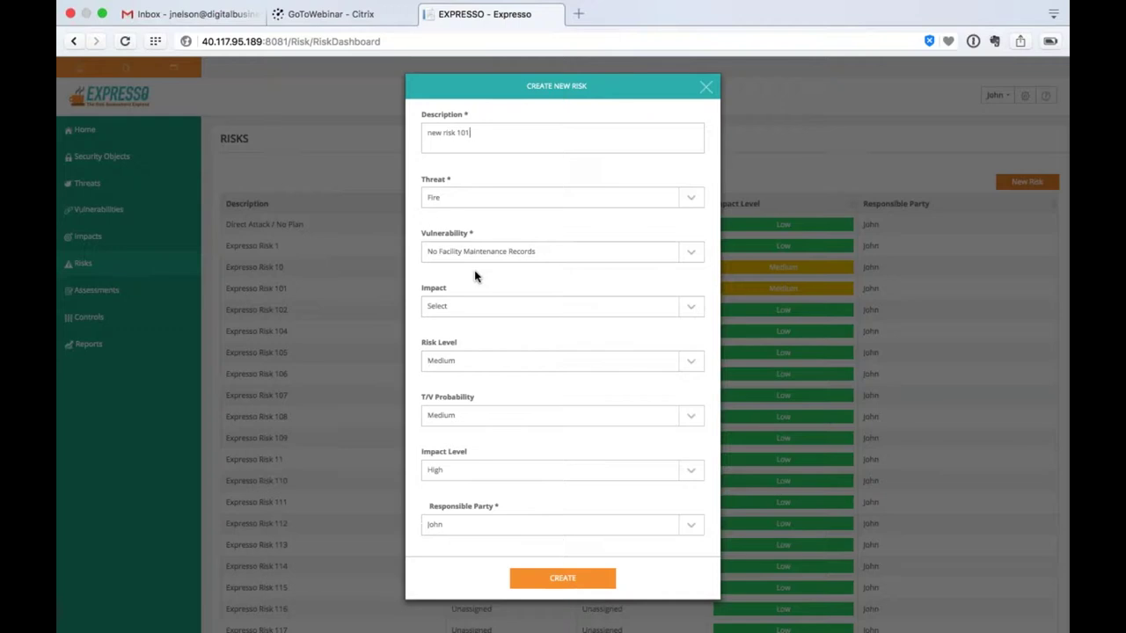
{"action": "type", "text": "0"}
{"action": "left_click", "coordinate": [554, 577]}
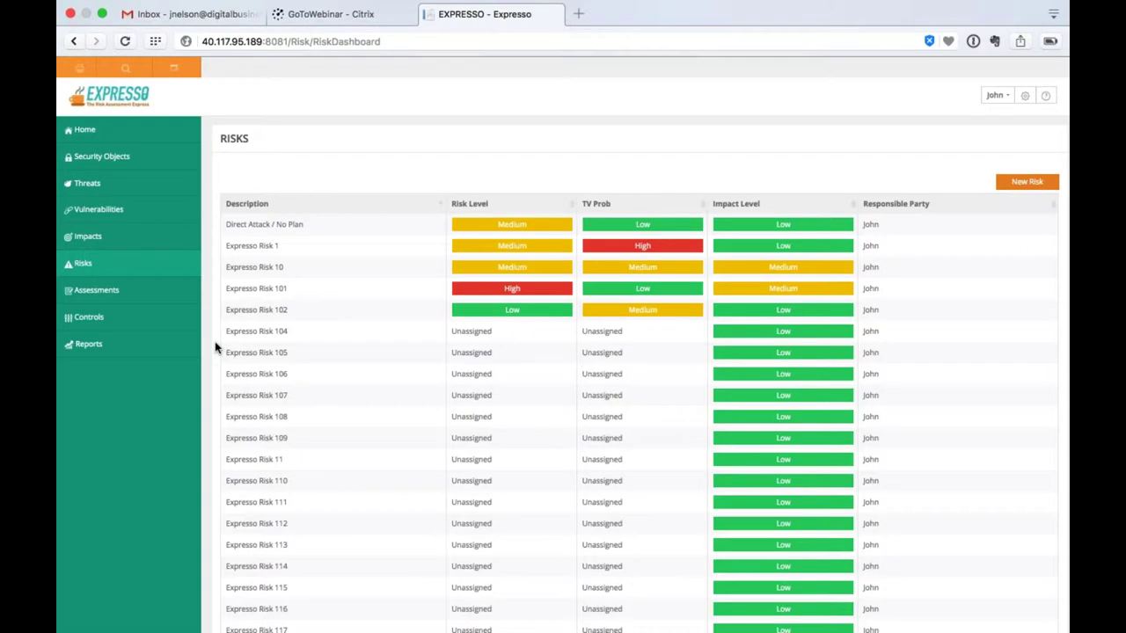
Go to the reports page and choose the RiskAssessment / Master Report under Risk Assessments
{"action": "left_click", "coordinate": [134, 343]}
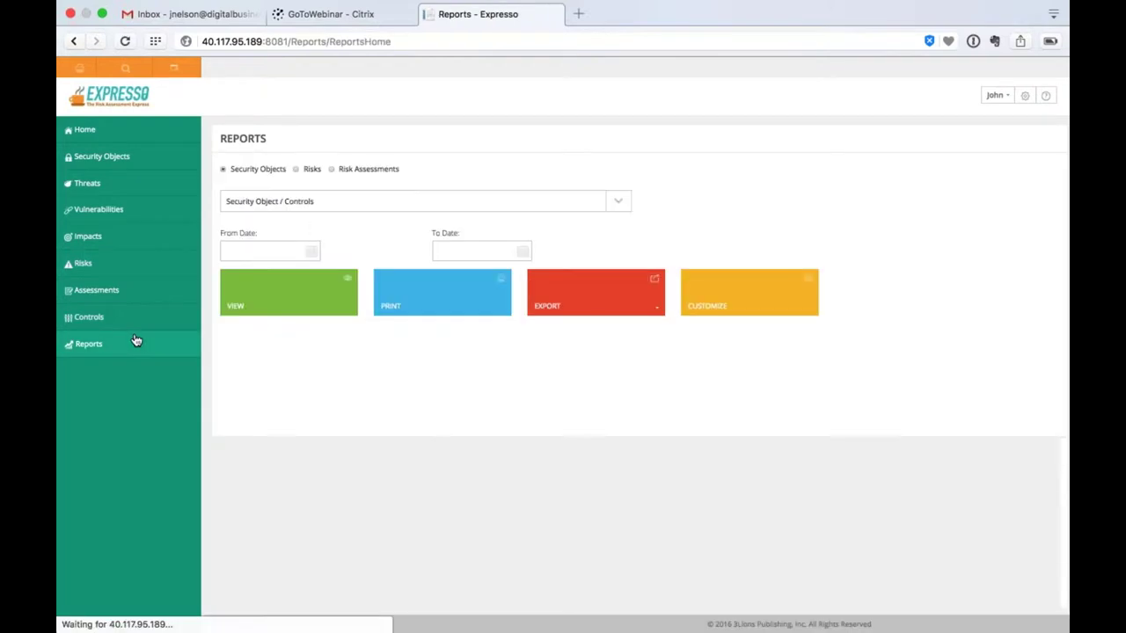
{"action": "left_click", "coordinate": [354, 204]}
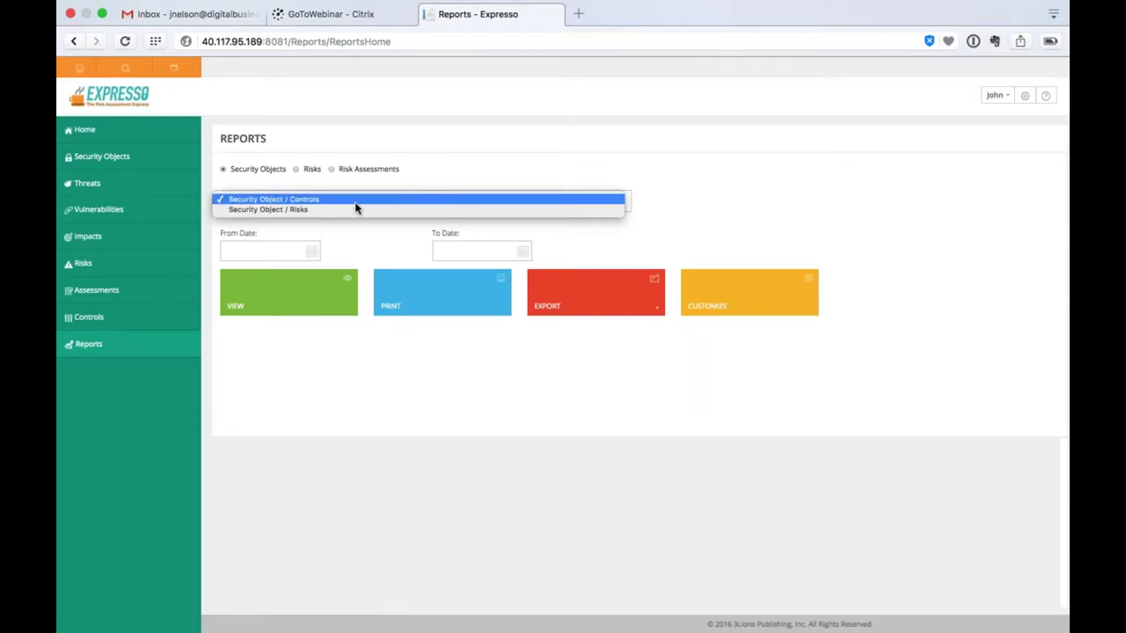
{"action": "left_click", "coordinate": [354, 201]}
{"action": "left_click", "coordinate": [333, 169]}
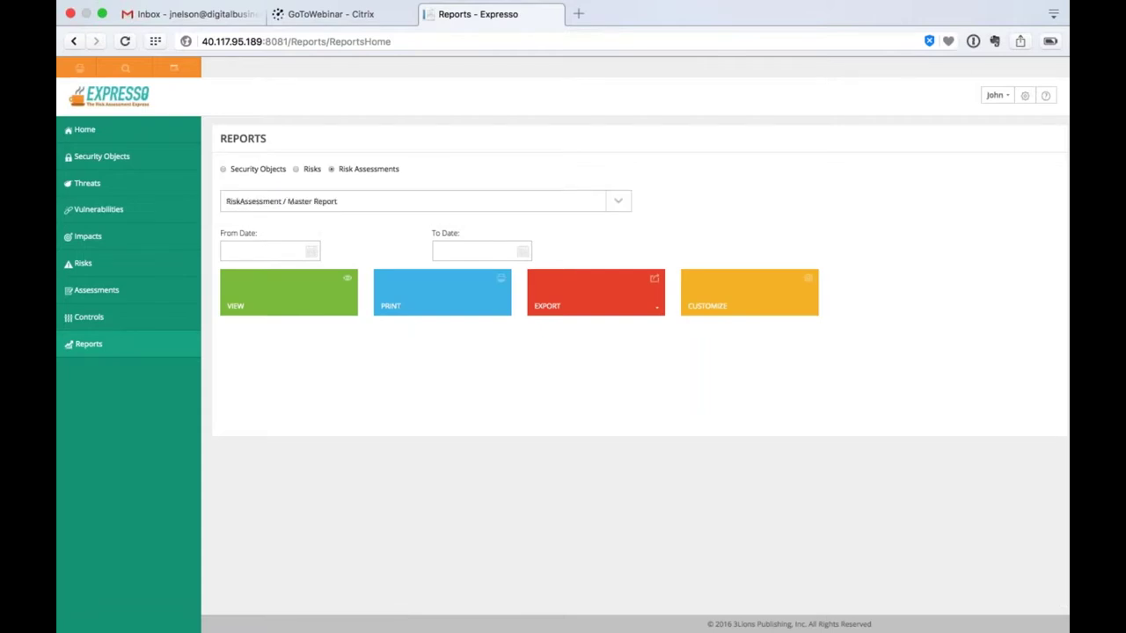
{"action": "left_click", "coordinate": [348, 202]}
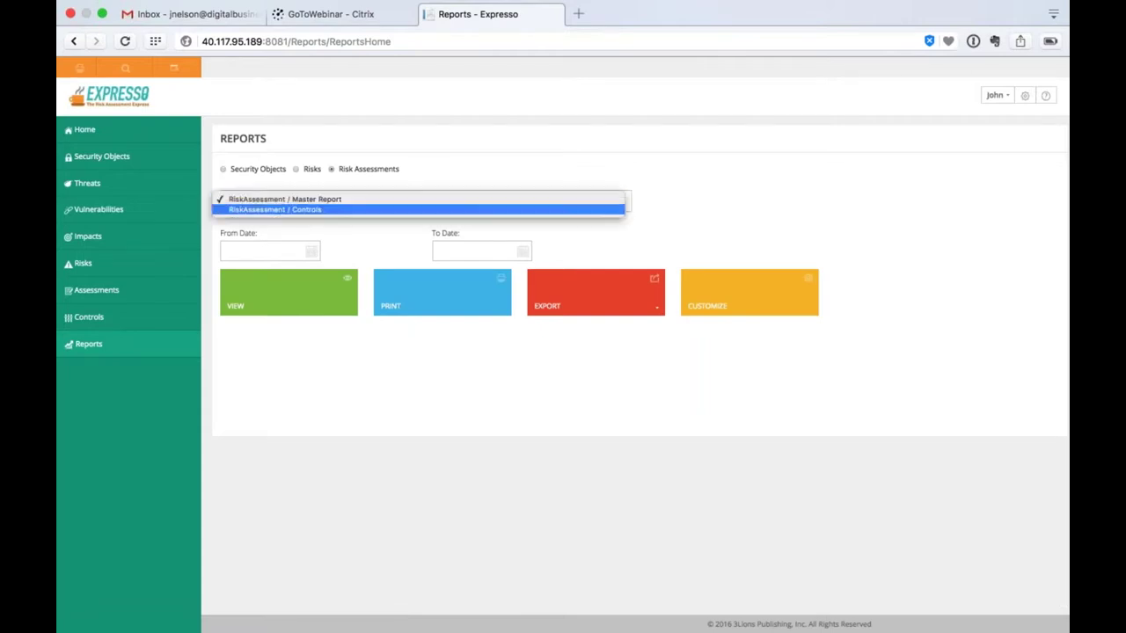
{"action": "left_click", "coordinate": [348, 199]}
Set the report period from 30/06/2016 to 11/08/2016 and view the master report
{"action": "left_click", "coordinate": [264, 251]}
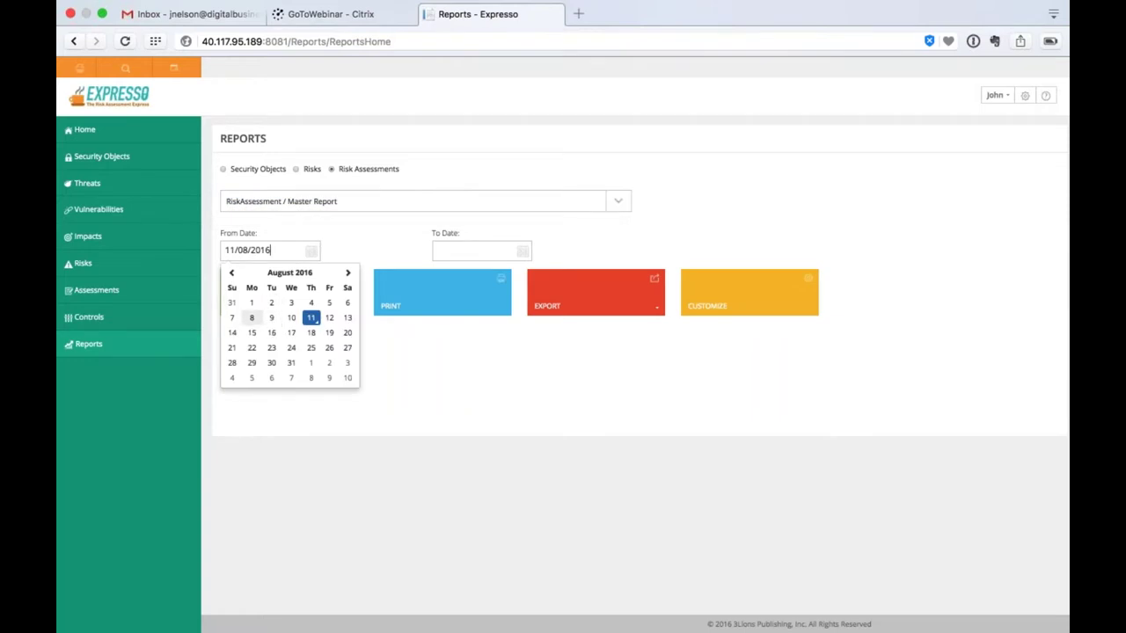
{"action": "left_click", "coordinate": [231, 273]}
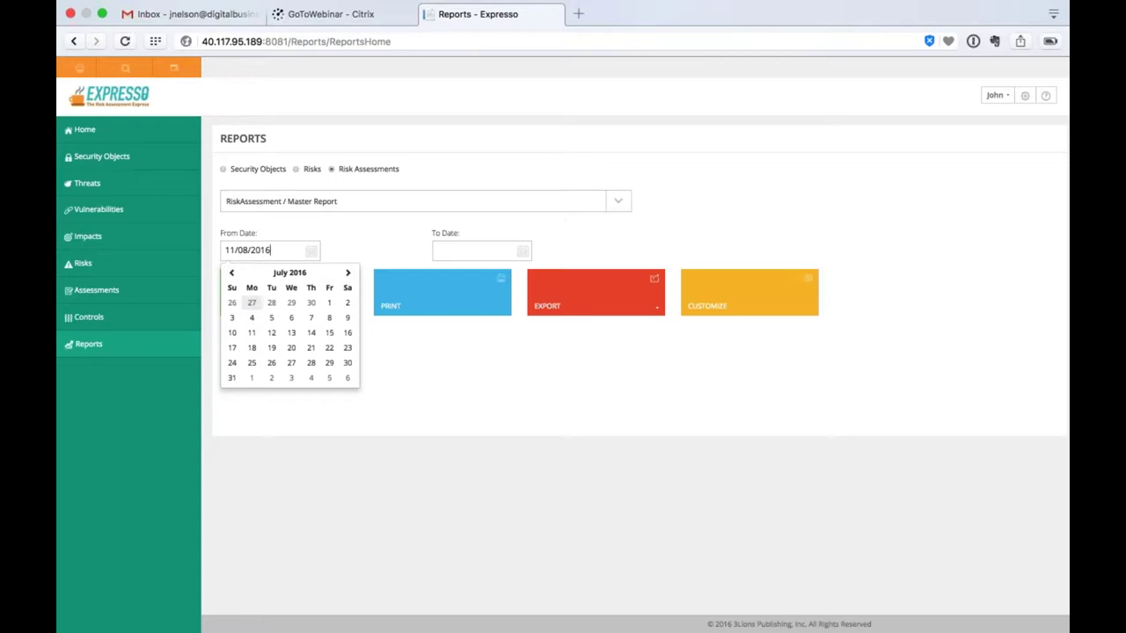
{"action": "left_click", "coordinate": [314, 303]}
{"action": "left_click", "coordinate": [522, 252]}
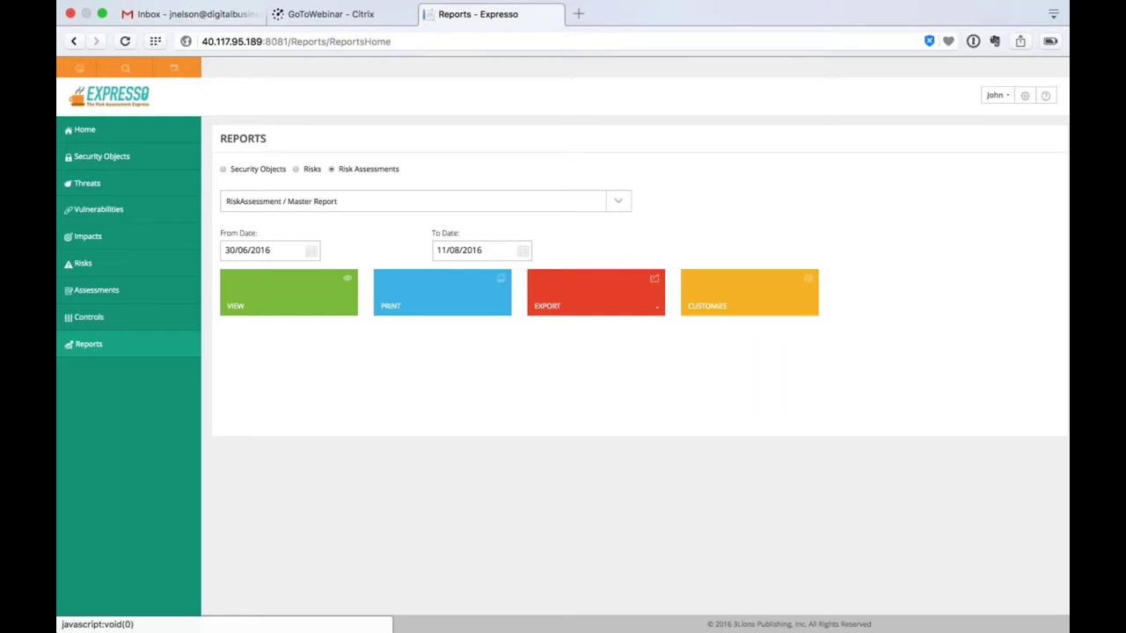
{"action": "left_click", "coordinate": [339, 303]}
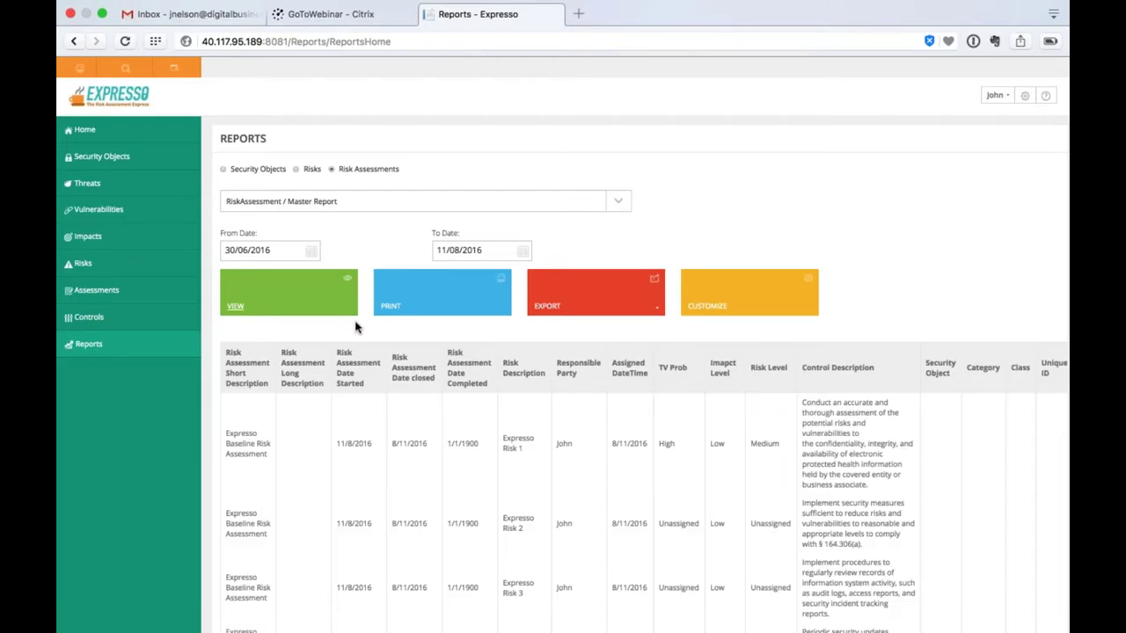
Examine the master report's rows for each risk's dates, responsible party, ratings and control descriptions
{"action": "scroll", "coordinate": [355, 327], "scroll_direction": "down", "scroll_amount": 5}
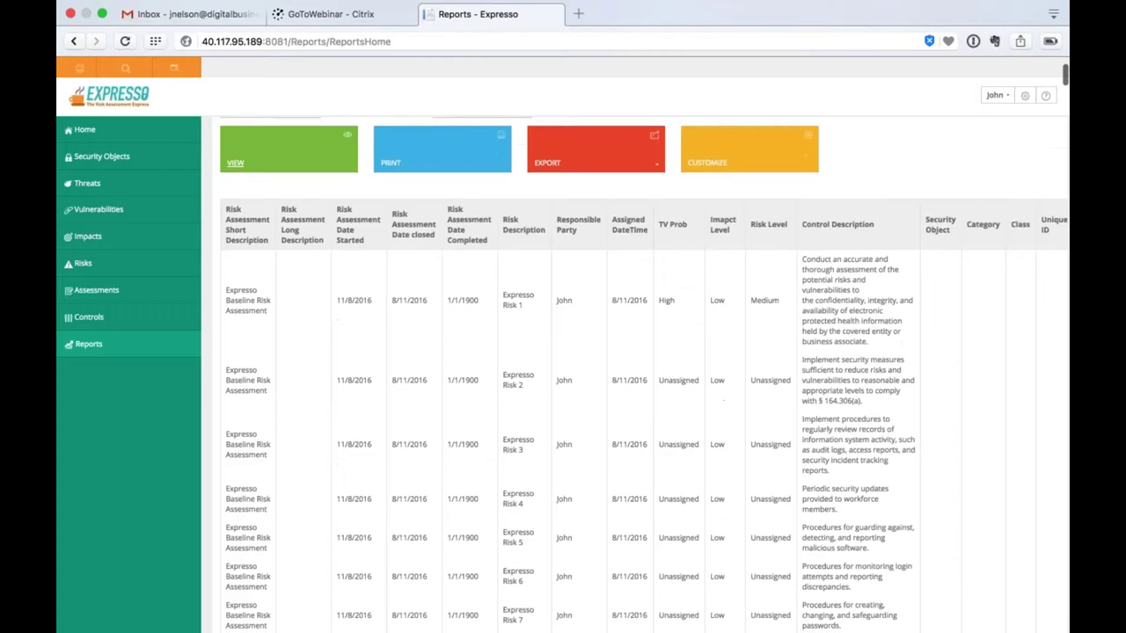
{"action": "scroll", "coordinate": [643, 369], "scroll_direction": "down", "scroll_amount": 1}
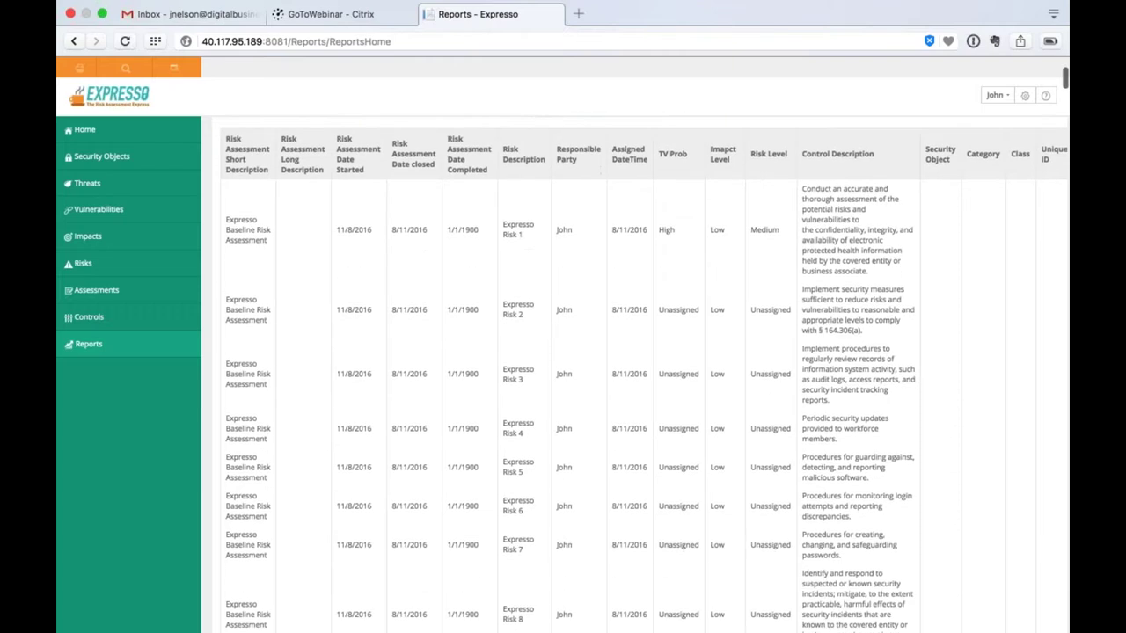
{"action": "scroll", "coordinate": [643, 370], "scroll_direction": "up", "scroll_amount": 3}
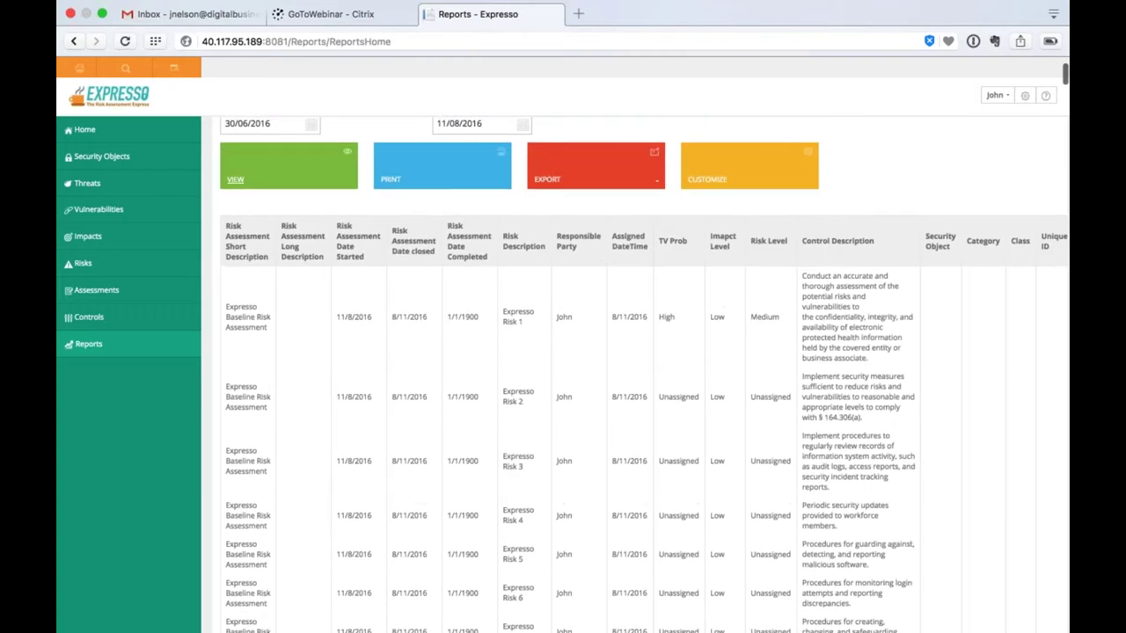
{"action": "scroll", "coordinate": [644, 369], "scroll_direction": "down", "scroll_amount": 4}
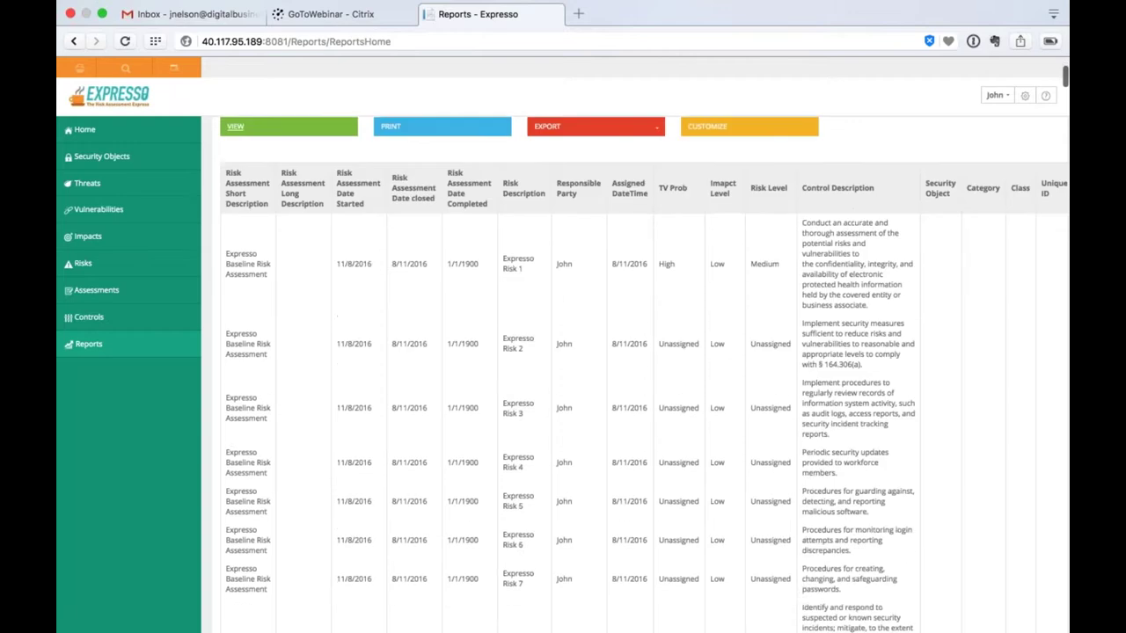
{"action": "scroll", "coordinate": [643, 370], "scroll_direction": "down", "scroll_amount": 3}
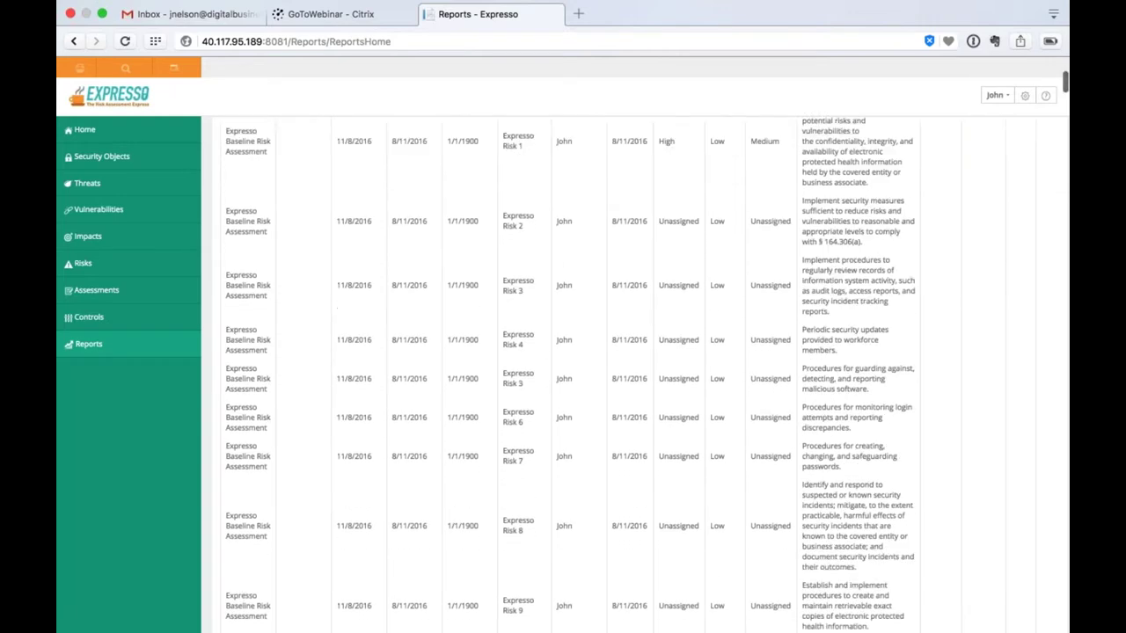
{"action": "scroll", "coordinate": [644, 369], "scroll_direction": "down", "scroll_amount": 10}
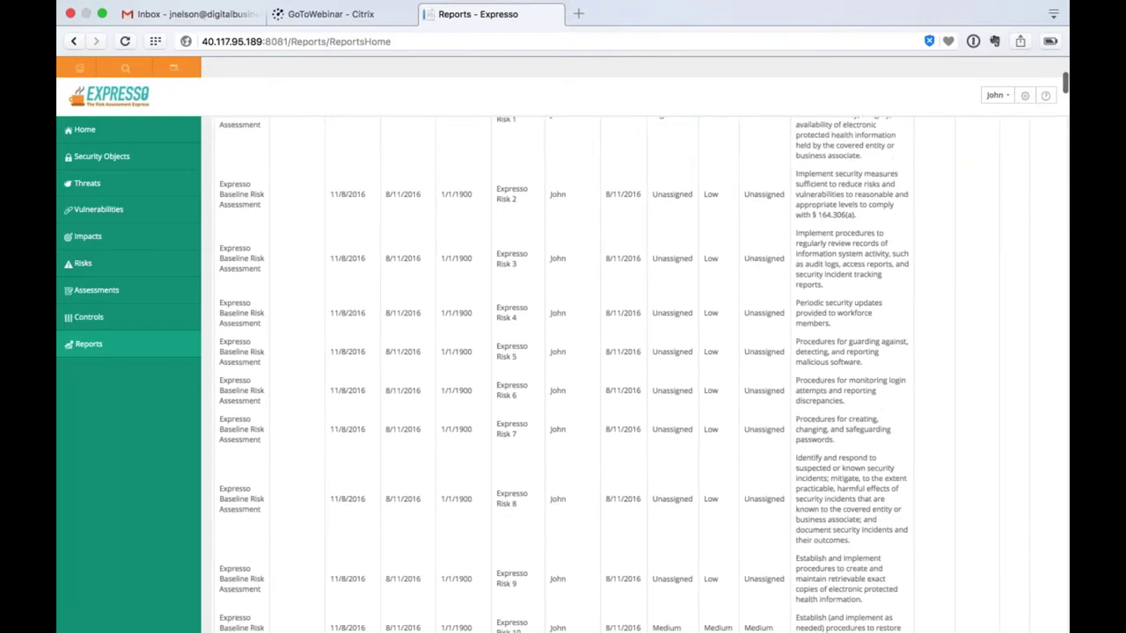
{"action": "scroll", "coordinate": [643, 370], "scroll_direction": "down", "scroll_amount": 20}
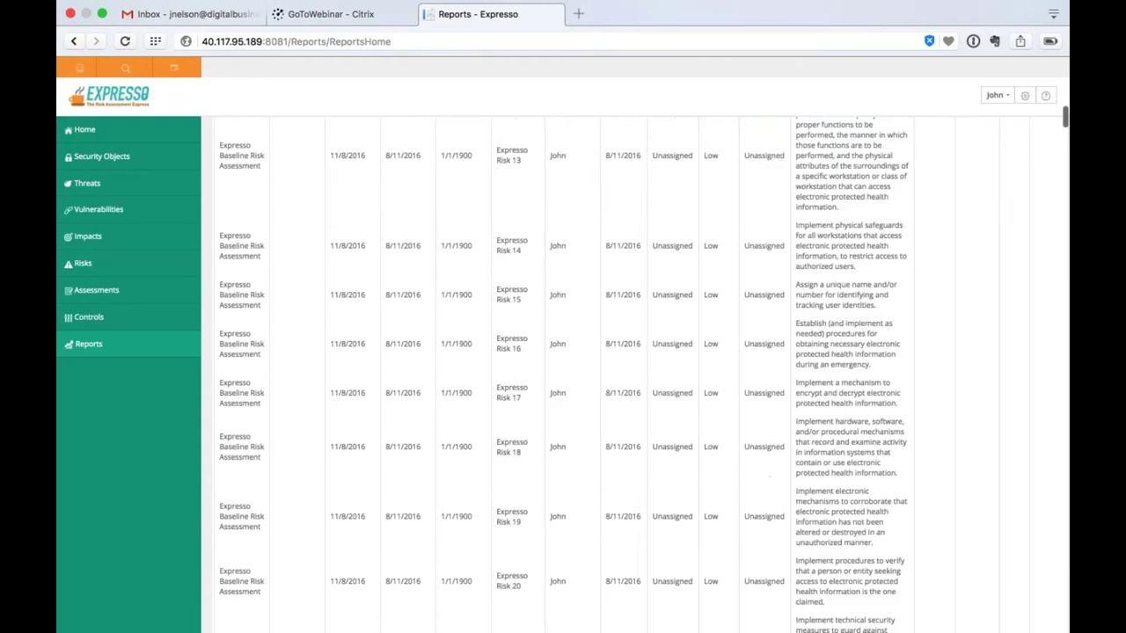
{"action": "scroll", "coordinate": [644, 369], "scroll_direction": "down", "scroll_amount": 20}
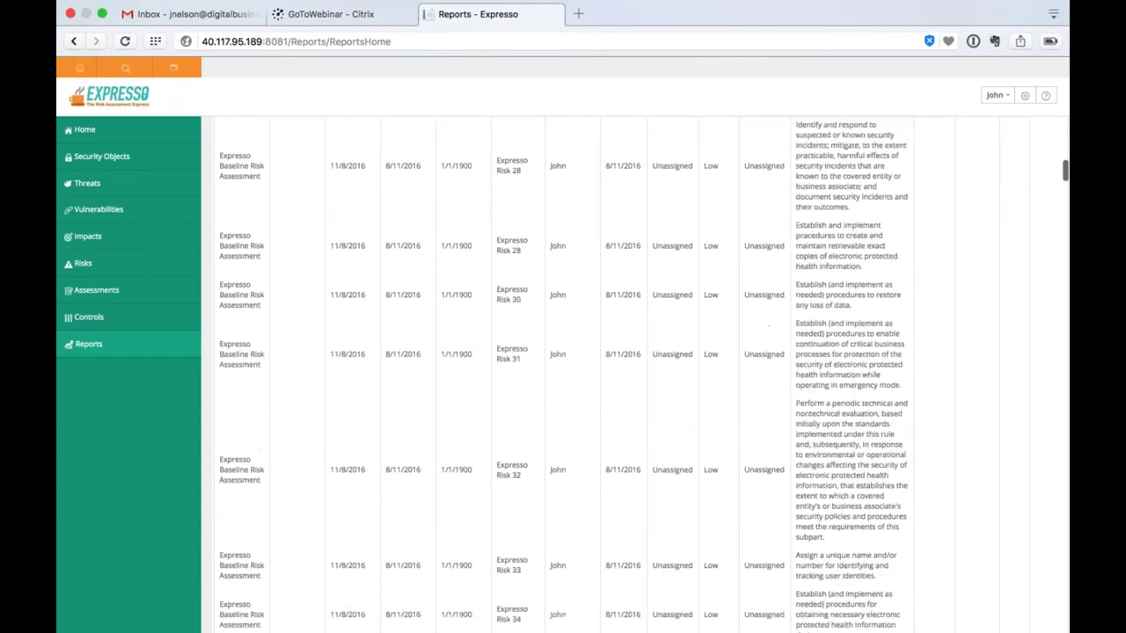
{"action": "scroll", "coordinate": [643, 369], "scroll_direction": "down", "scroll_amount": 20}
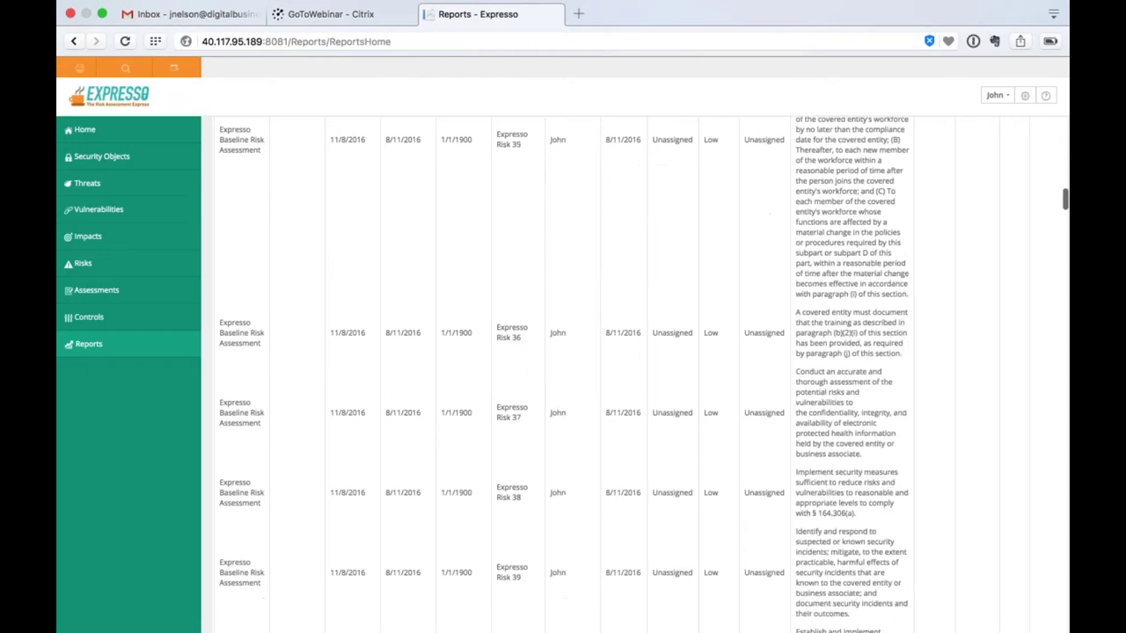
Review the master report's remaining risks through Expresso Risk 111, including their ratings and control descriptions, and return to the report's beginning
{"action": "scroll", "coordinate": [563, 370], "scroll_direction": "down", "scroll_amount": 20}
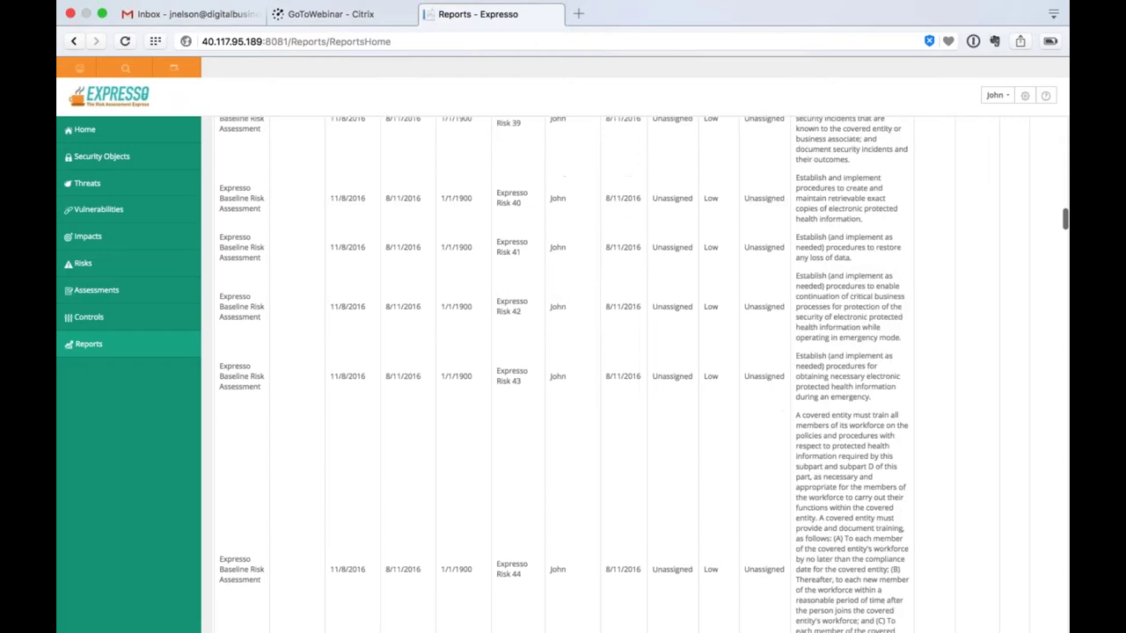
{"action": "scroll", "coordinate": [563, 369], "scroll_direction": "down", "scroll_amount": 20}
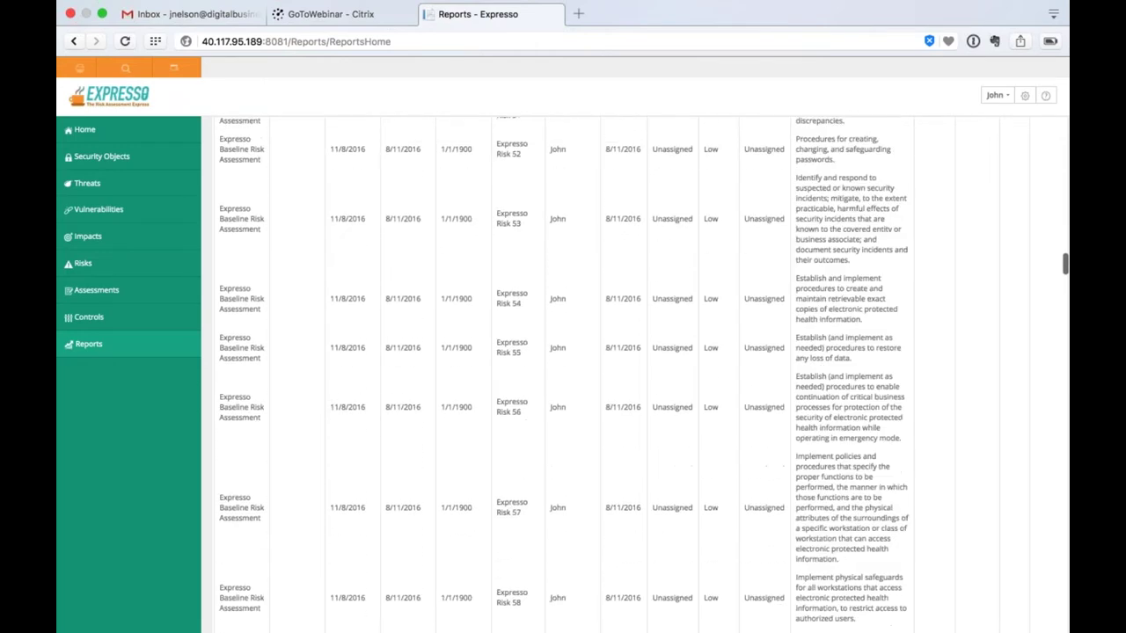
{"action": "scroll", "coordinate": [563, 369], "scroll_direction": "down", "scroll_amount": 4}
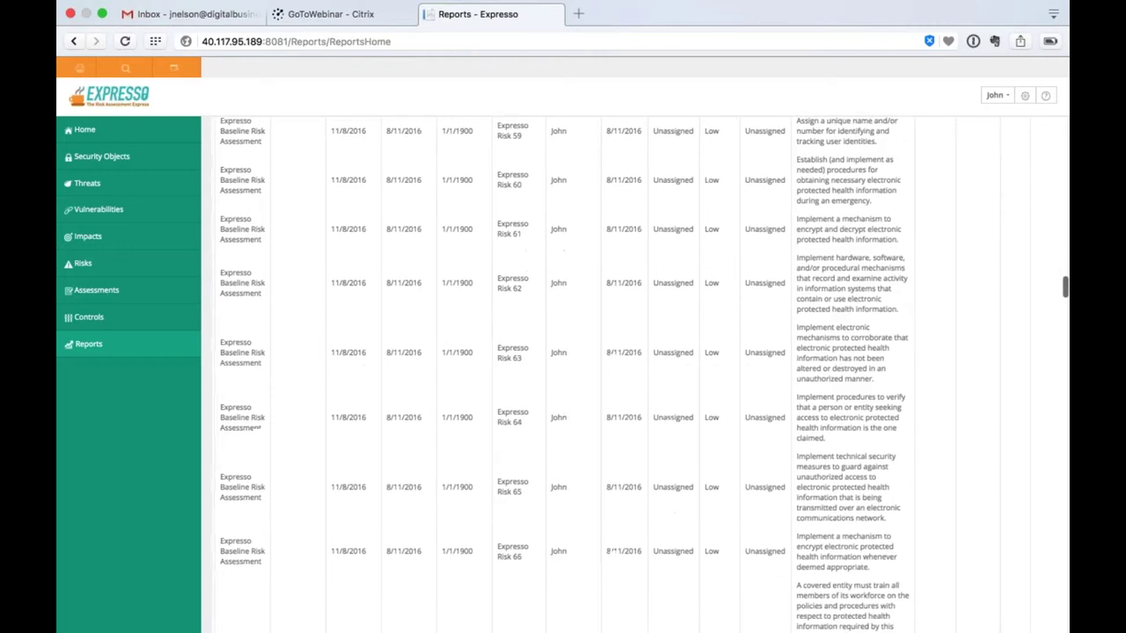
{"action": "scroll", "coordinate": [563, 370], "scroll_direction": "down", "scroll_amount": 15}
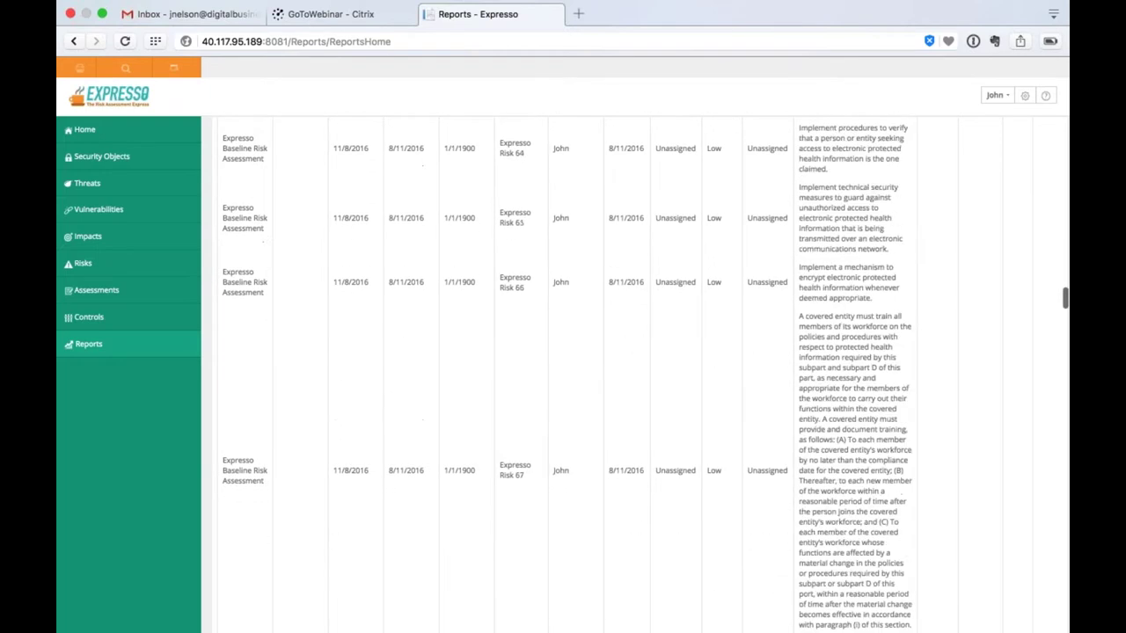
{"action": "scroll", "coordinate": [563, 369], "scroll_direction": "down", "scroll_amount": 20}
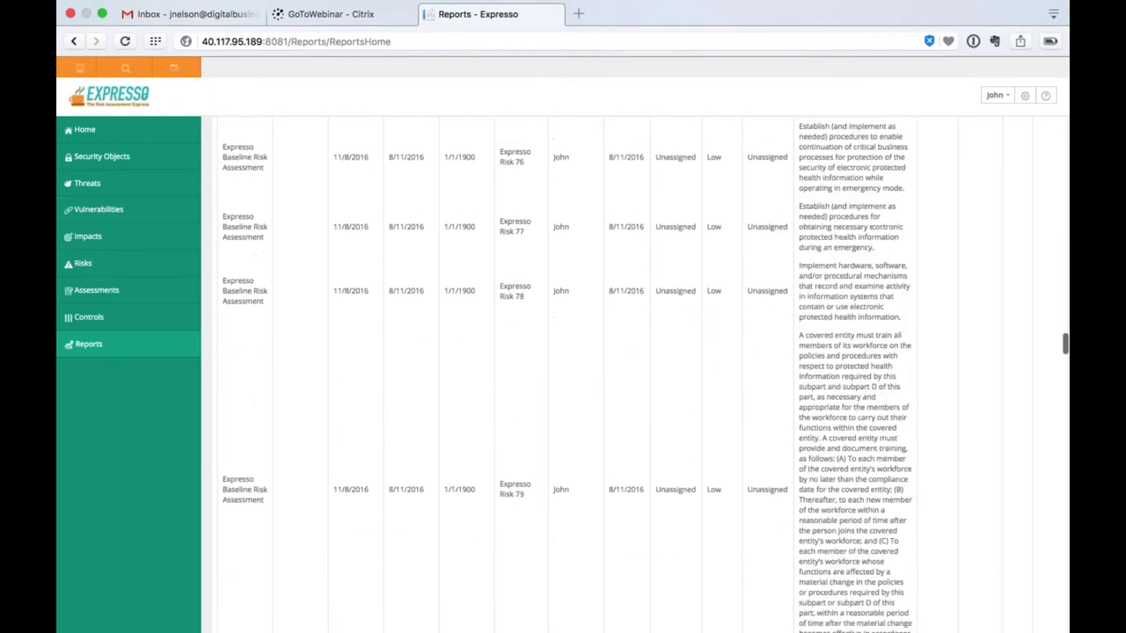
{"action": "scroll", "coordinate": [563, 370], "scroll_direction": "down", "scroll_amount": 10}
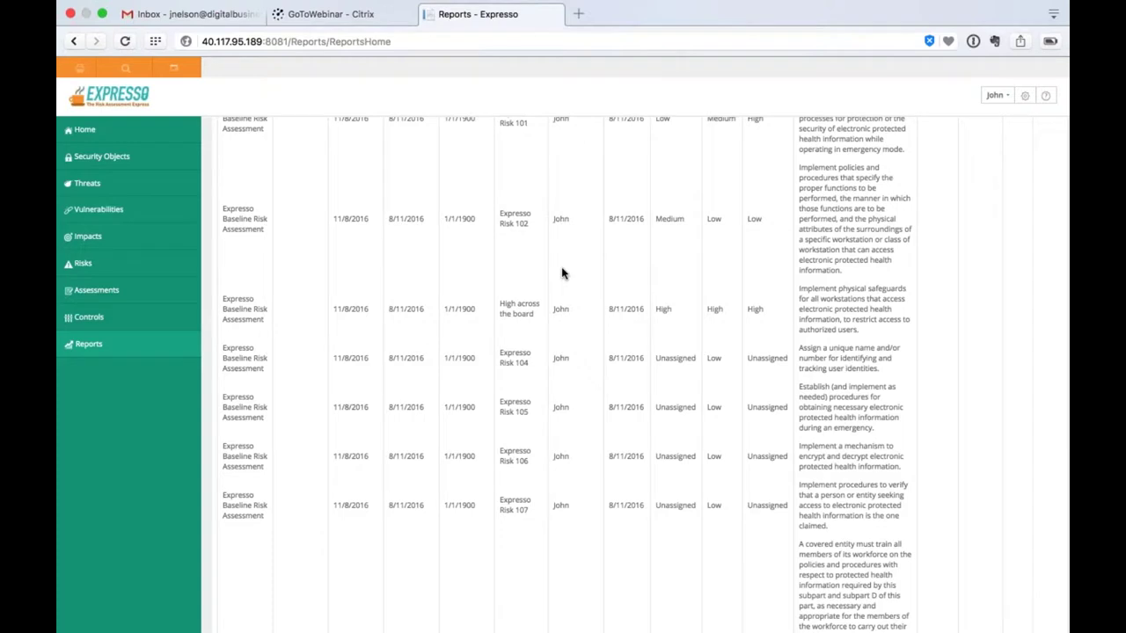
{"action": "scroll", "coordinate": [563, 273], "scroll_direction": "down", "scroll_amount": 1}
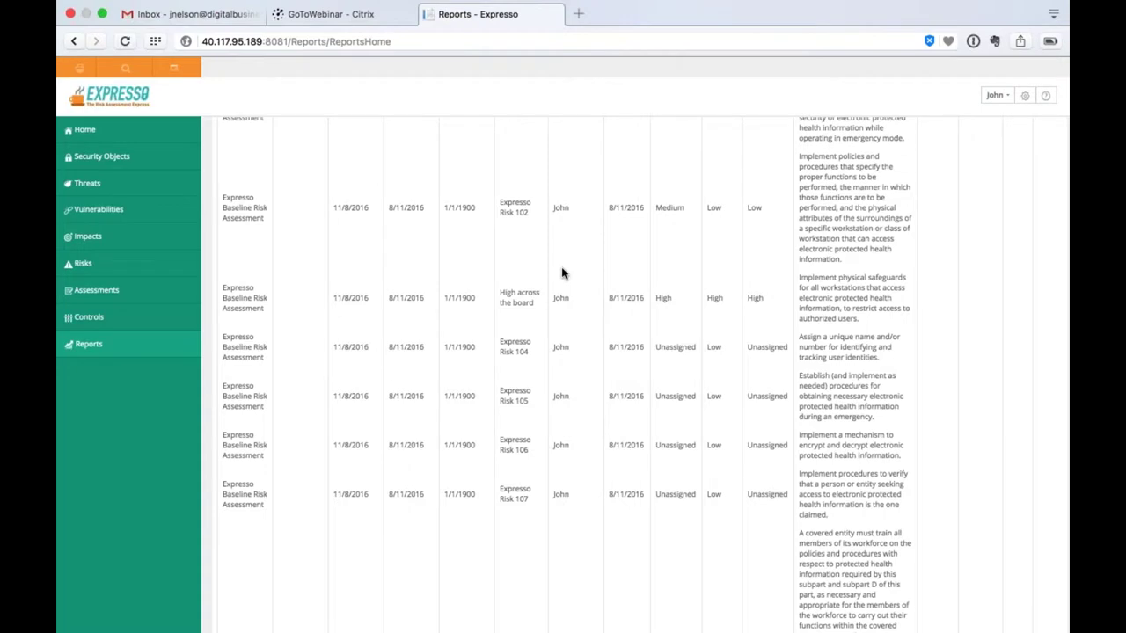
{"action": "scroll", "coordinate": [563, 274], "scroll_direction": "down", "scroll_amount": 5}
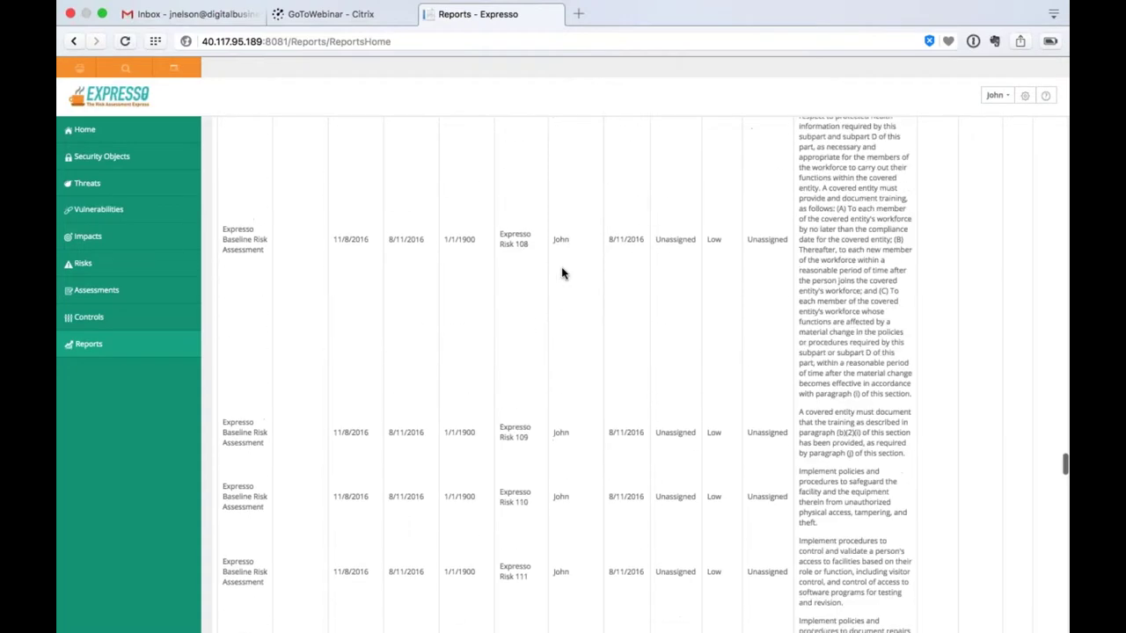
{"action": "scroll", "coordinate": [563, 273], "scroll_direction": "up", "scroll_amount": 20}
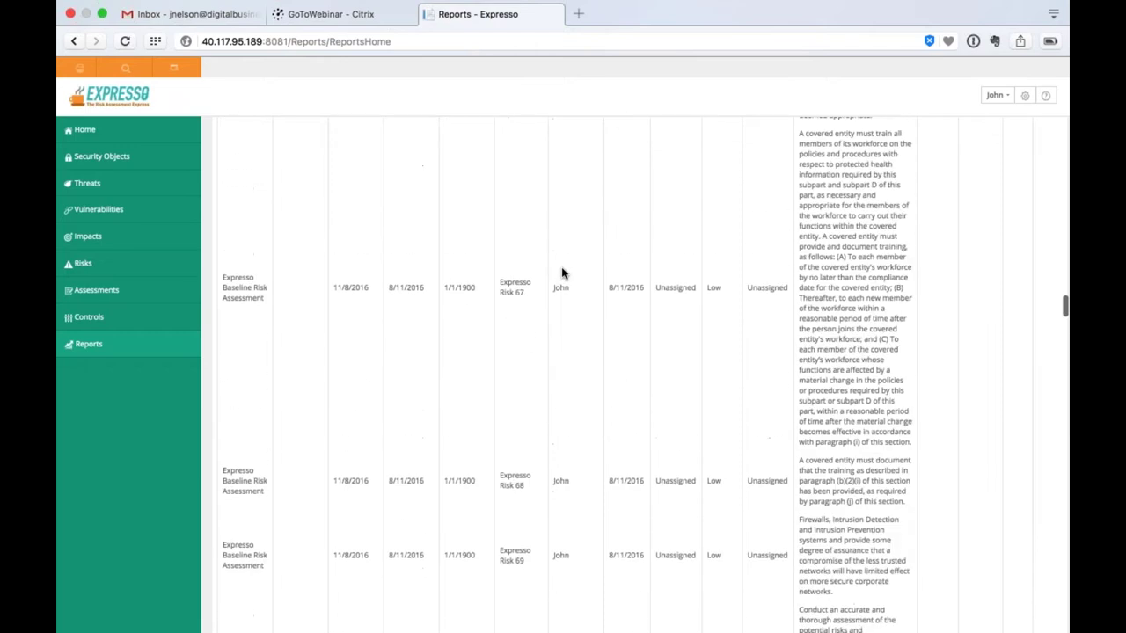
{"action": "scroll", "coordinate": [563, 274], "scroll_direction": "up", "scroll_amount": 15}
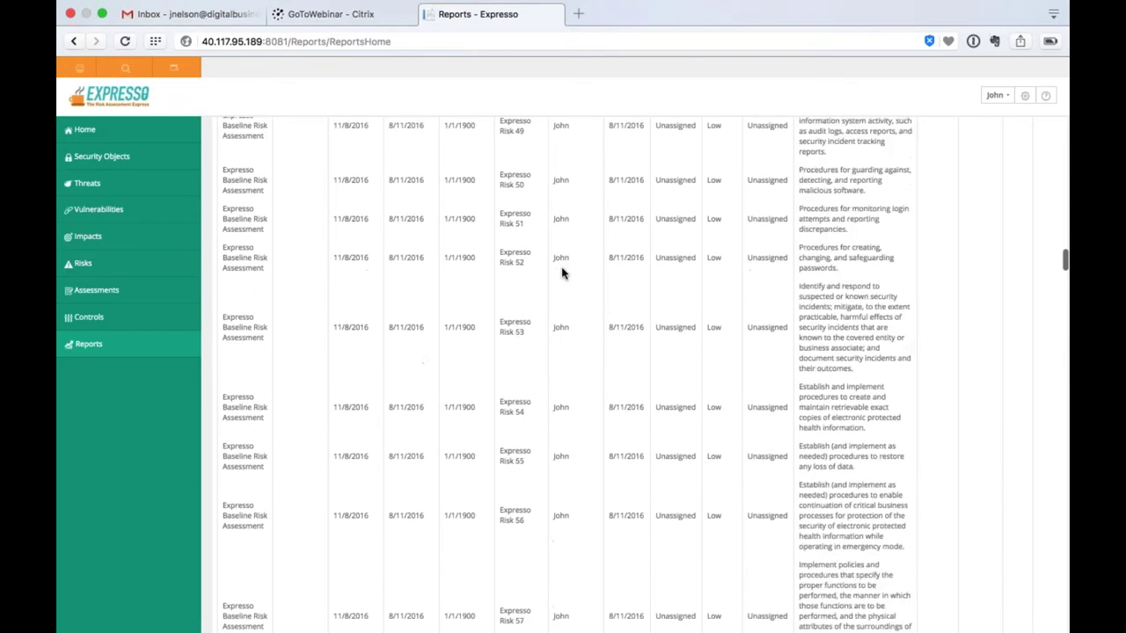
{"action": "scroll", "coordinate": [563, 273], "scroll_direction": "up", "scroll_amount": 15}
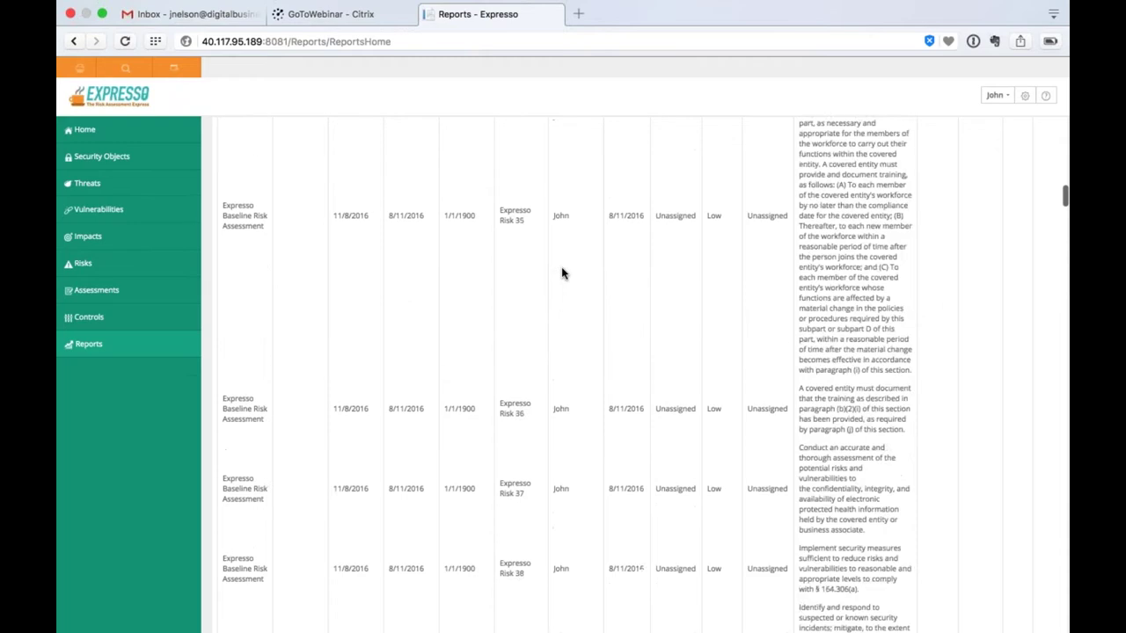
{"action": "scroll", "coordinate": [563, 273], "scroll_direction": "up", "scroll_amount": 20}
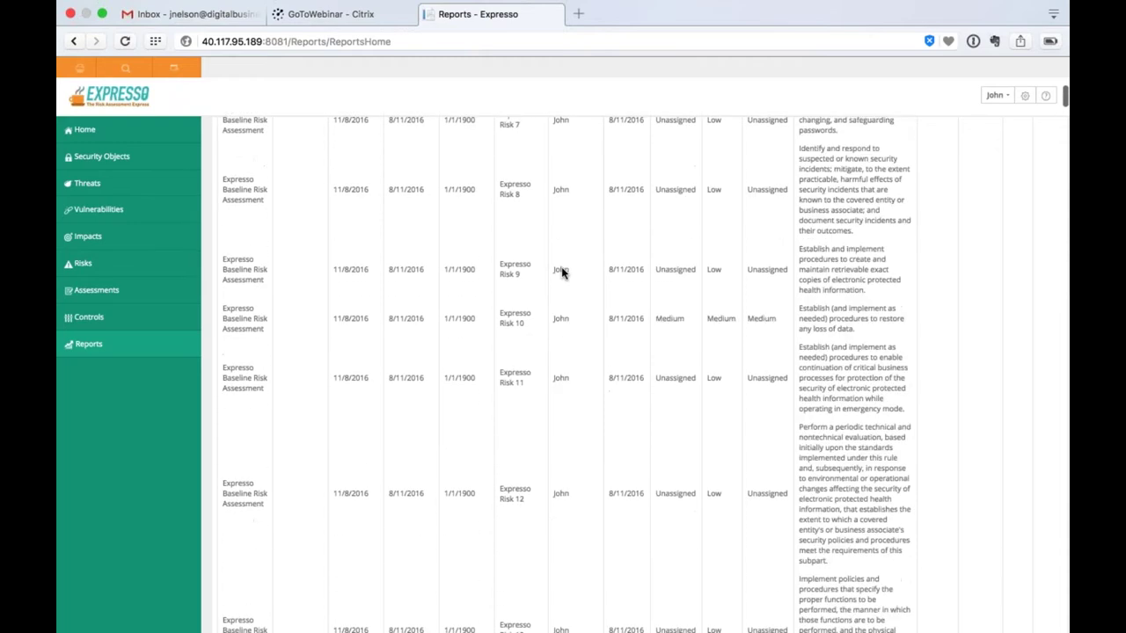
{"action": "scroll", "coordinate": [562, 273], "scroll_direction": "up", "scroll_amount": 10}
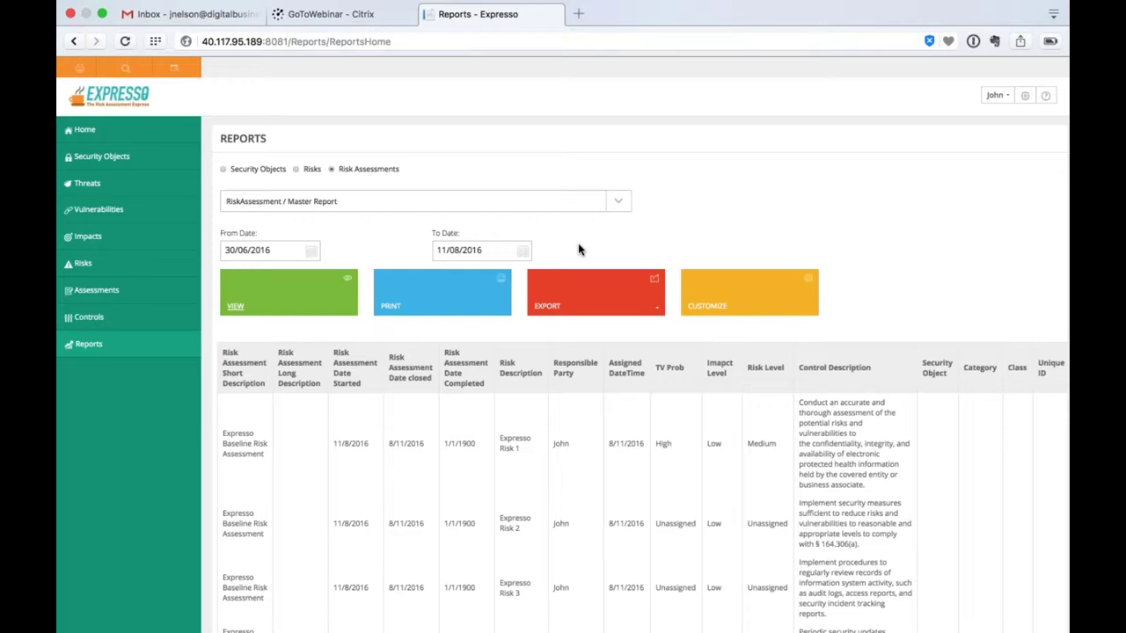
Open the training documentation control from all controls, follow its §164.530 (B)(2)(II) regulation link past the certificate warning, and return to the control's details
{"action": "left_click", "coordinate": [119, 322]}
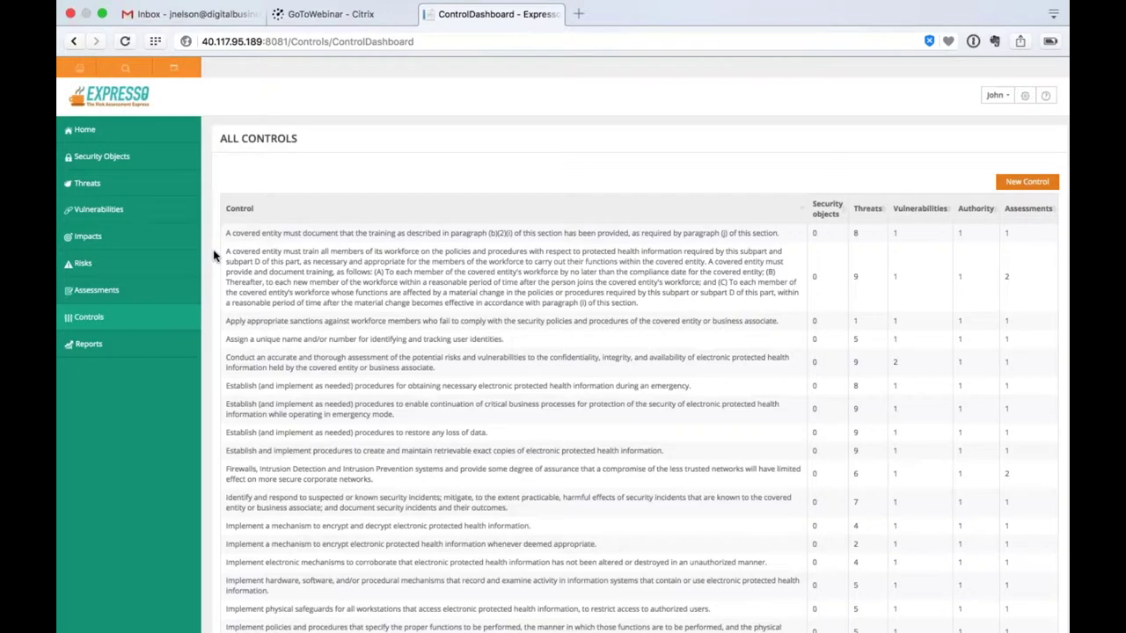
{"action": "left_click", "coordinate": [267, 233]}
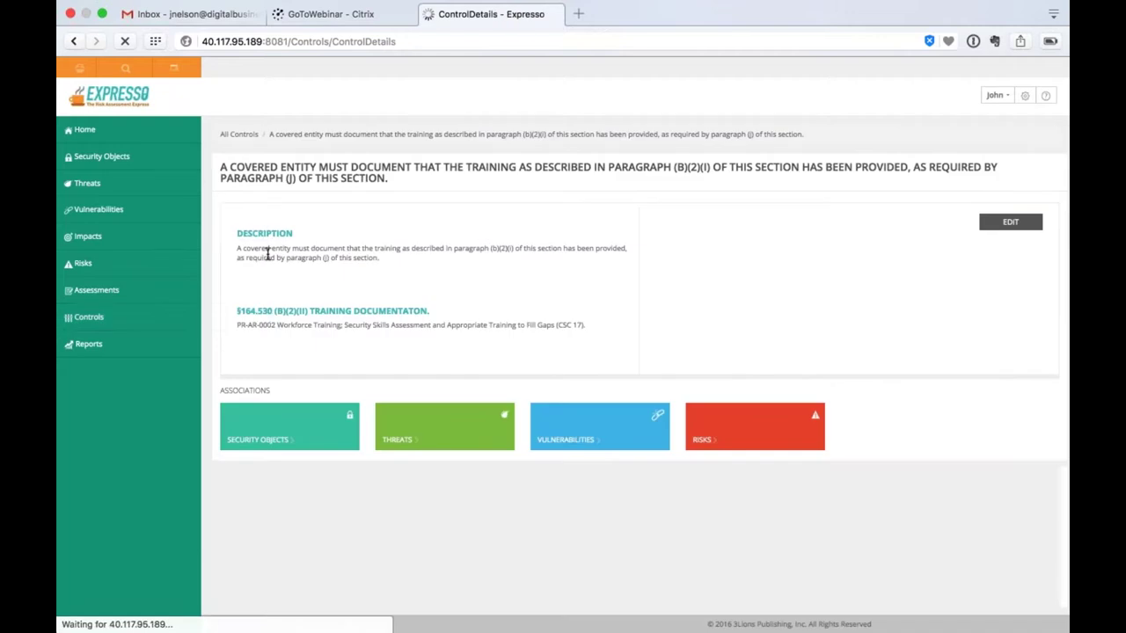
{"action": "left_click", "coordinate": [271, 314]}
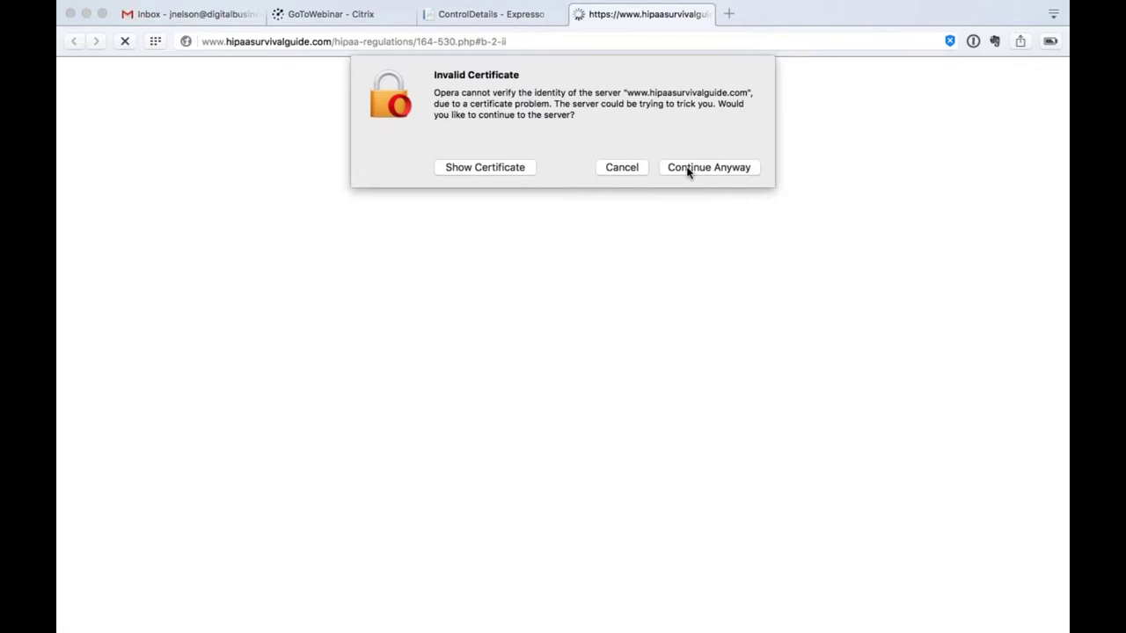
{"action": "left_click", "coordinate": [688, 169]}
{"action": "left_click", "coordinate": [502, 15]}
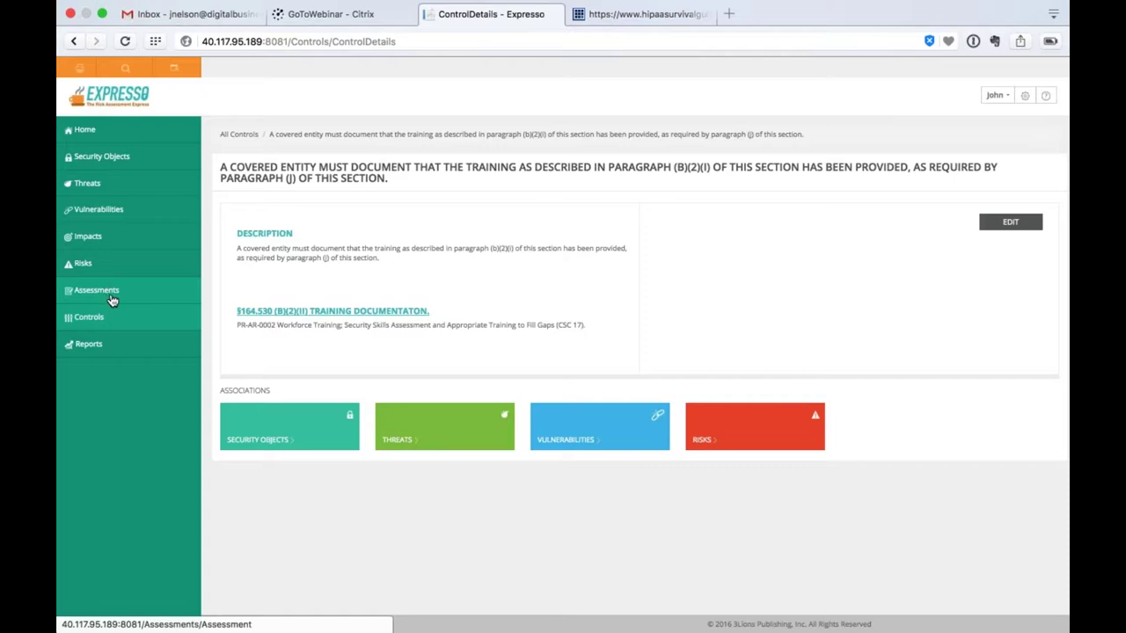
{"action": "left_click", "coordinate": [315, 316]}
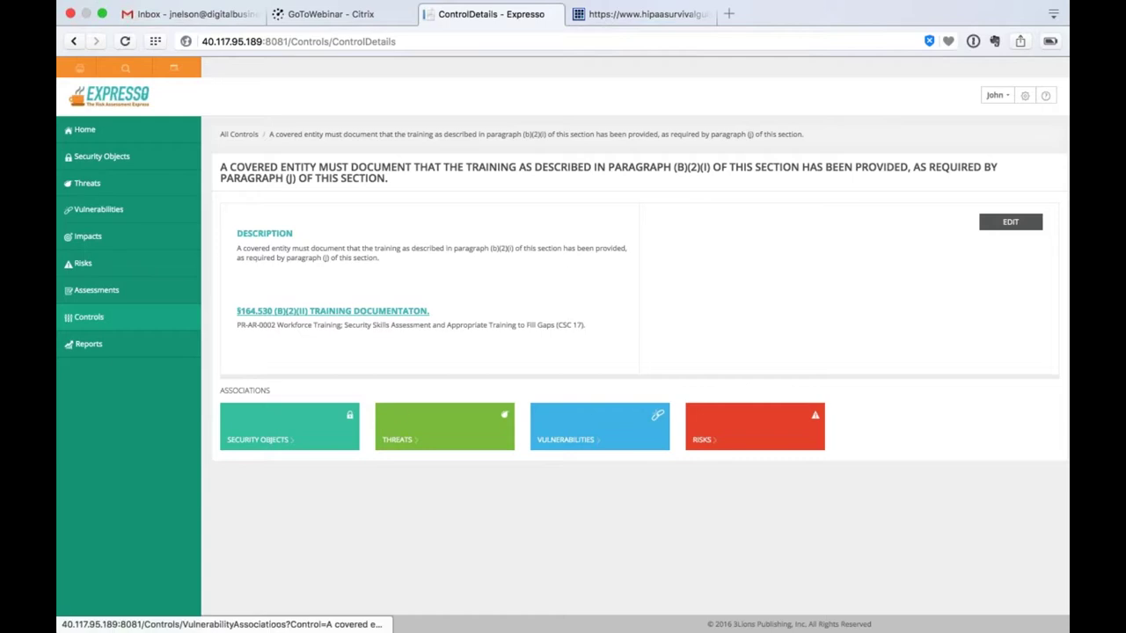
View the risks associated with the training documentation control without saving, and reopen the control from the list of all controls
{"action": "left_click", "coordinate": [755, 431]}
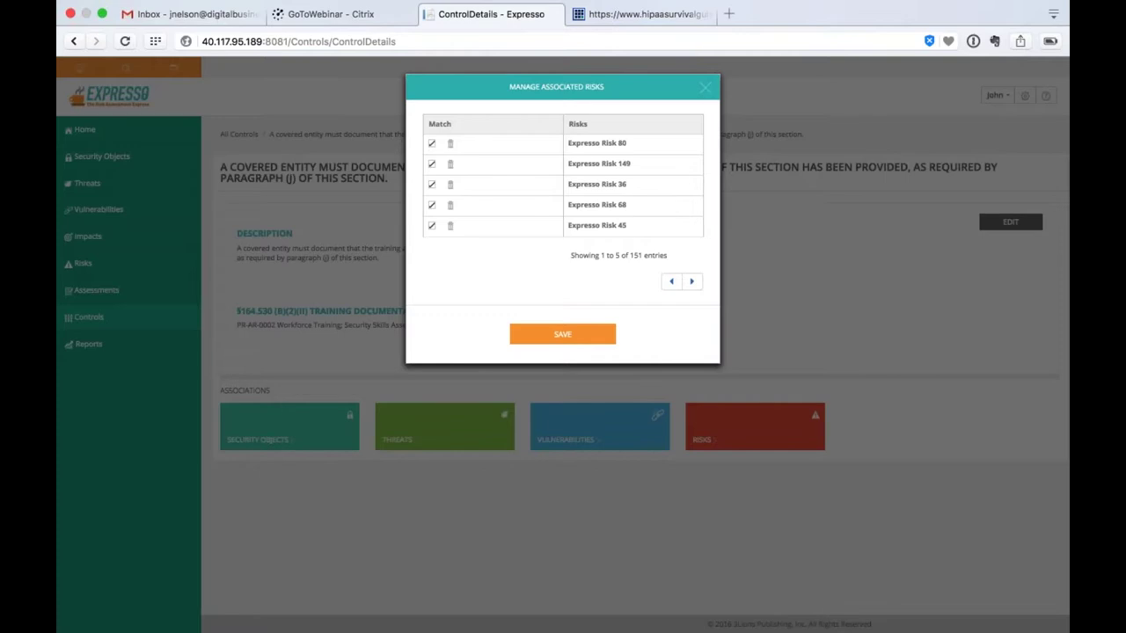
{"action": "left_click", "coordinate": [708, 92]}
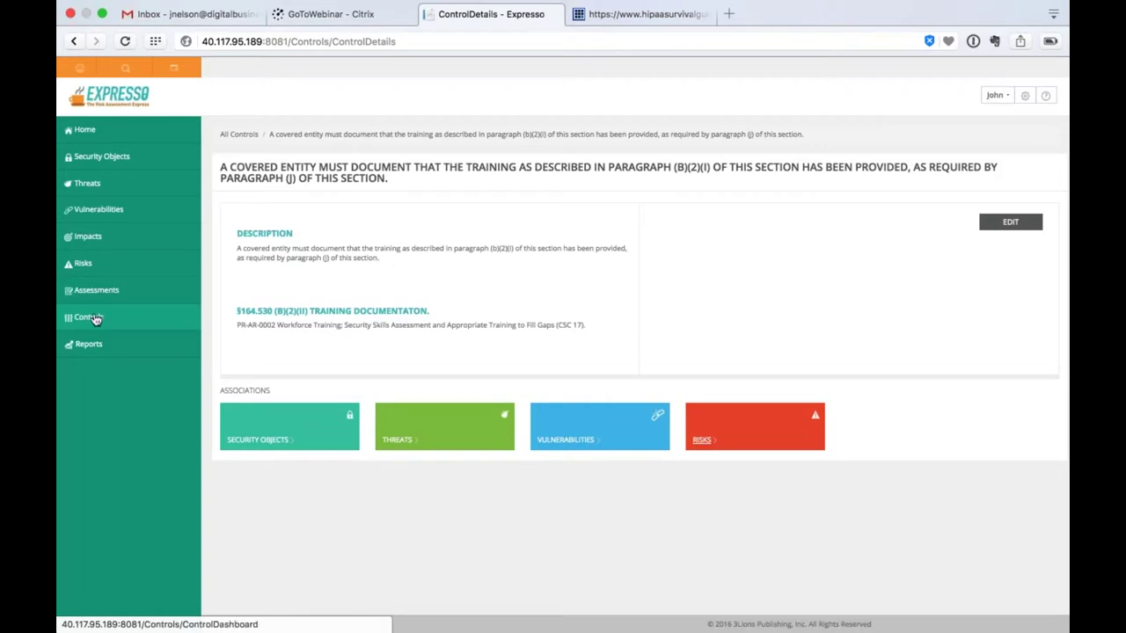
{"action": "left_click", "coordinate": [238, 136]}
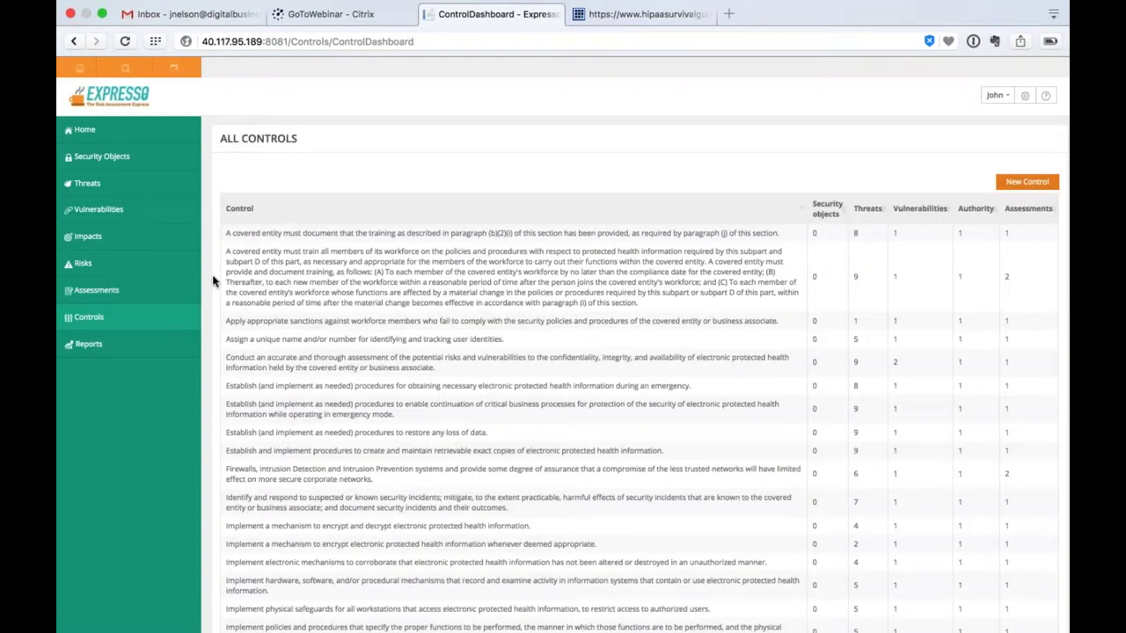
{"action": "left_click", "coordinate": [251, 235]}
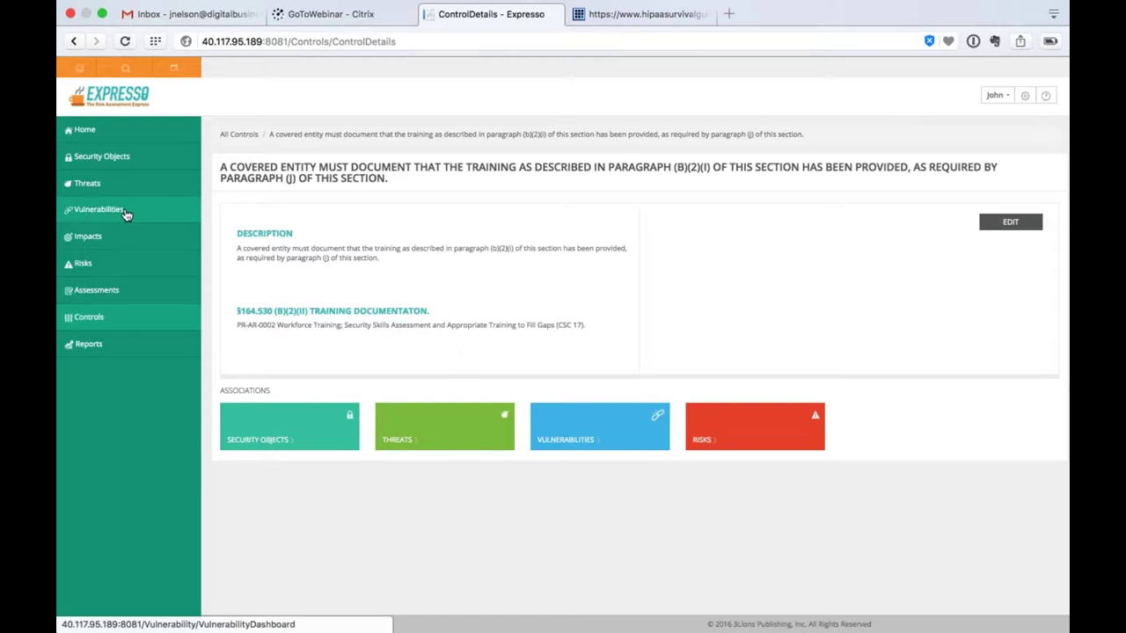
Go to the threat types and open the Expresso category to view its threats
{"action": "left_click", "coordinate": [97, 183]}
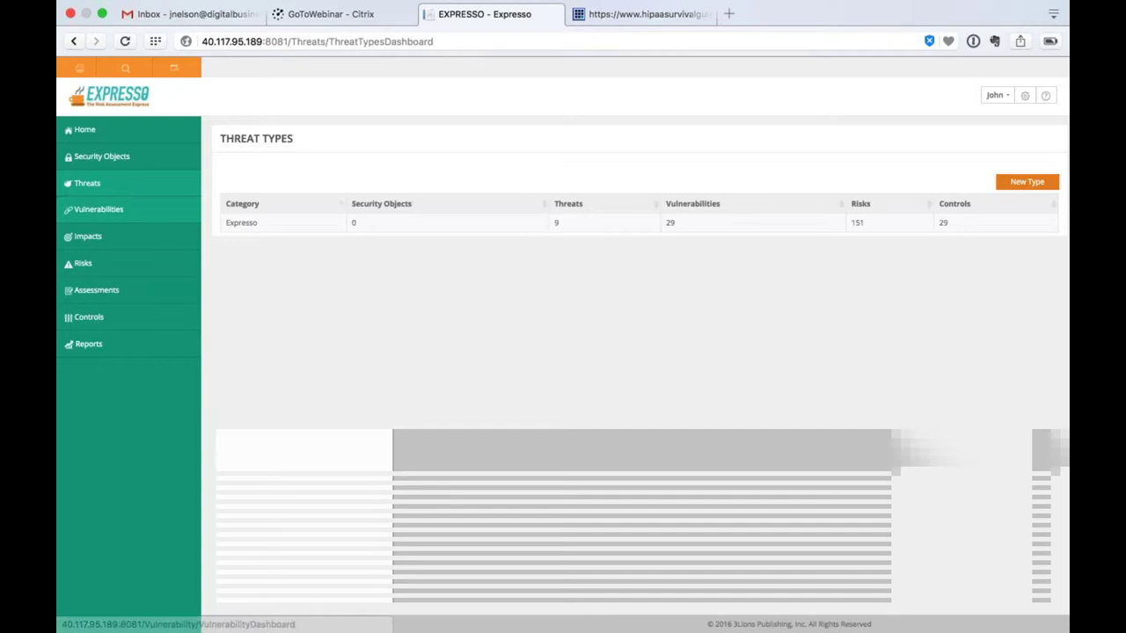
{"action": "left_click", "coordinate": [248, 225]}
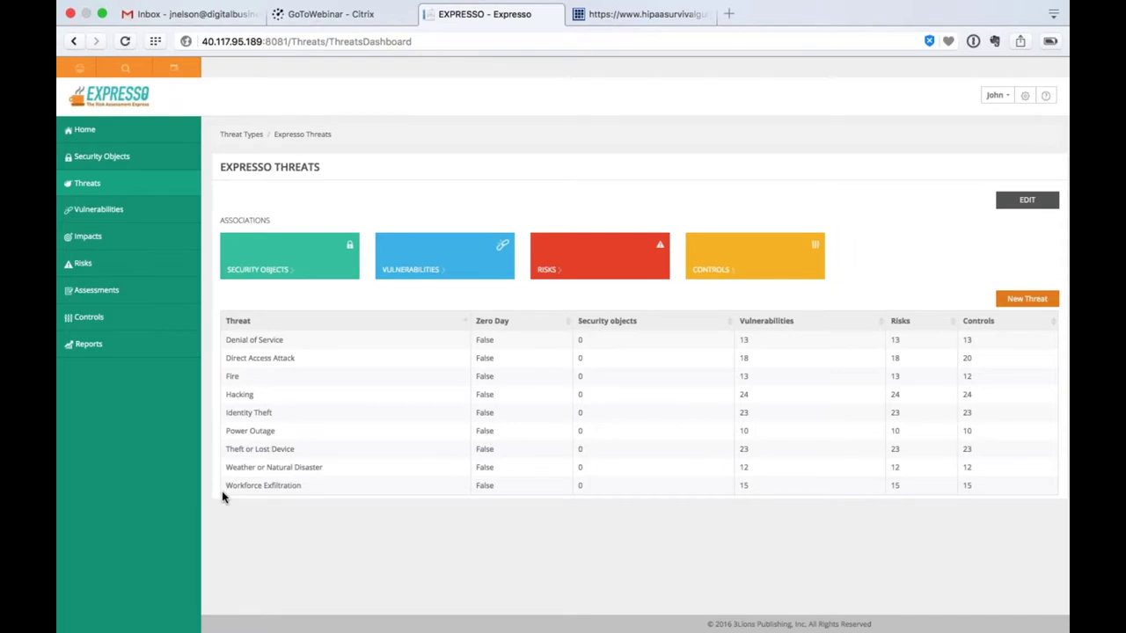
{"action": "left_click", "coordinate": [240, 135]}
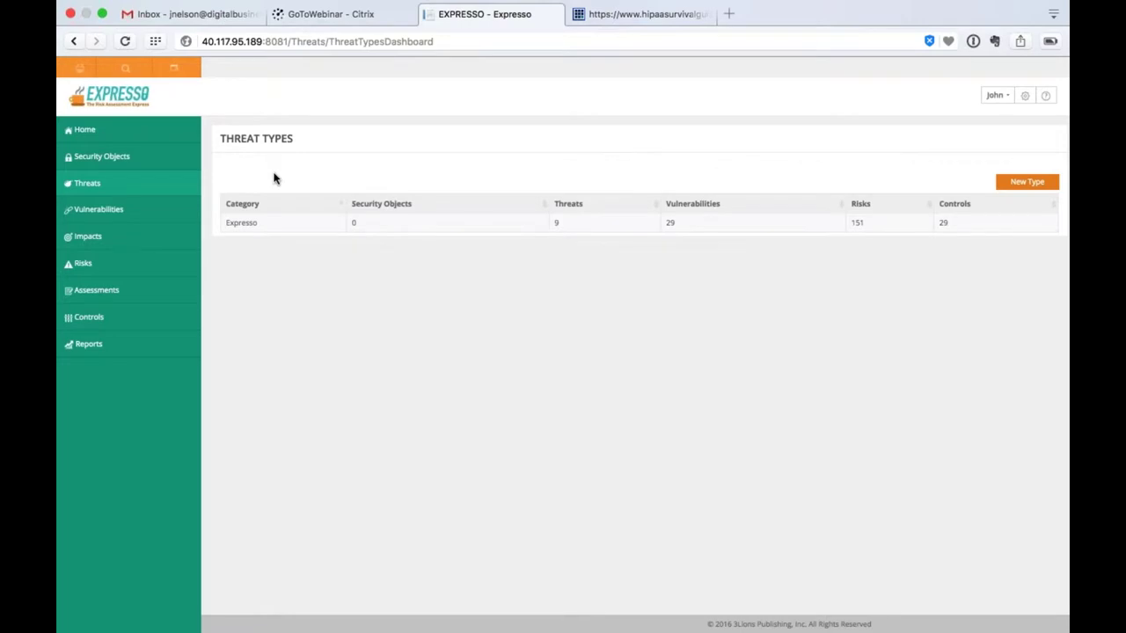
{"action": "left_click", "coordinate": [245, 225]}
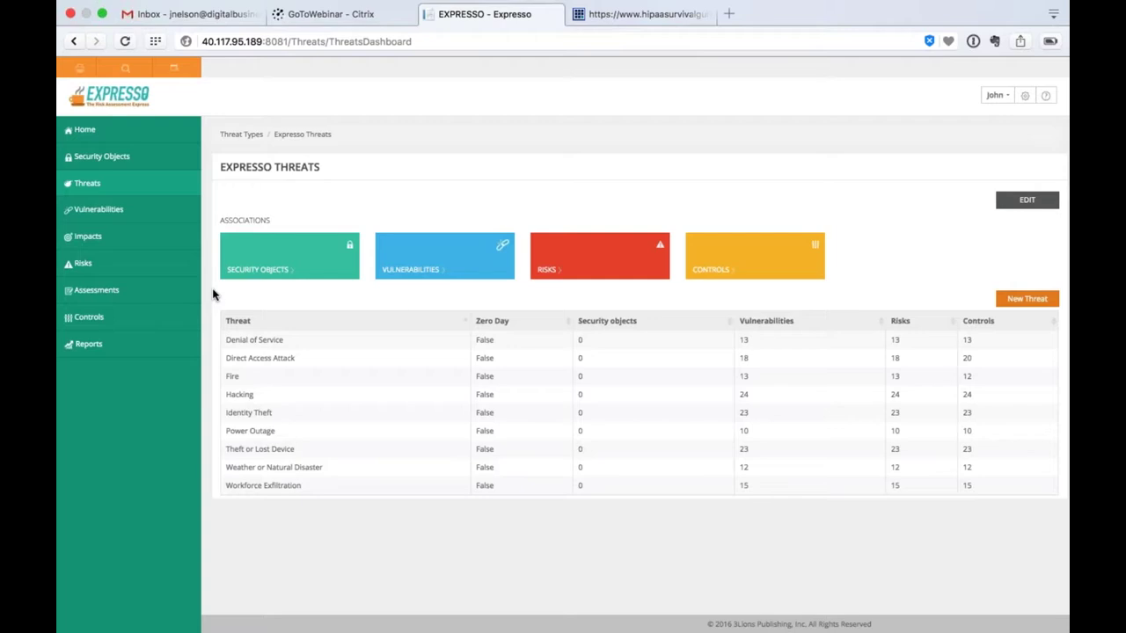
Sort the Expresso threats by vulnerabilities in descending order, view the Hacking threat's details, and return to the Expresso threats list
{"action": "left_click", "coordinate": [753, 322]}
{"action": "left_click", "coordinate": [754, 322]}
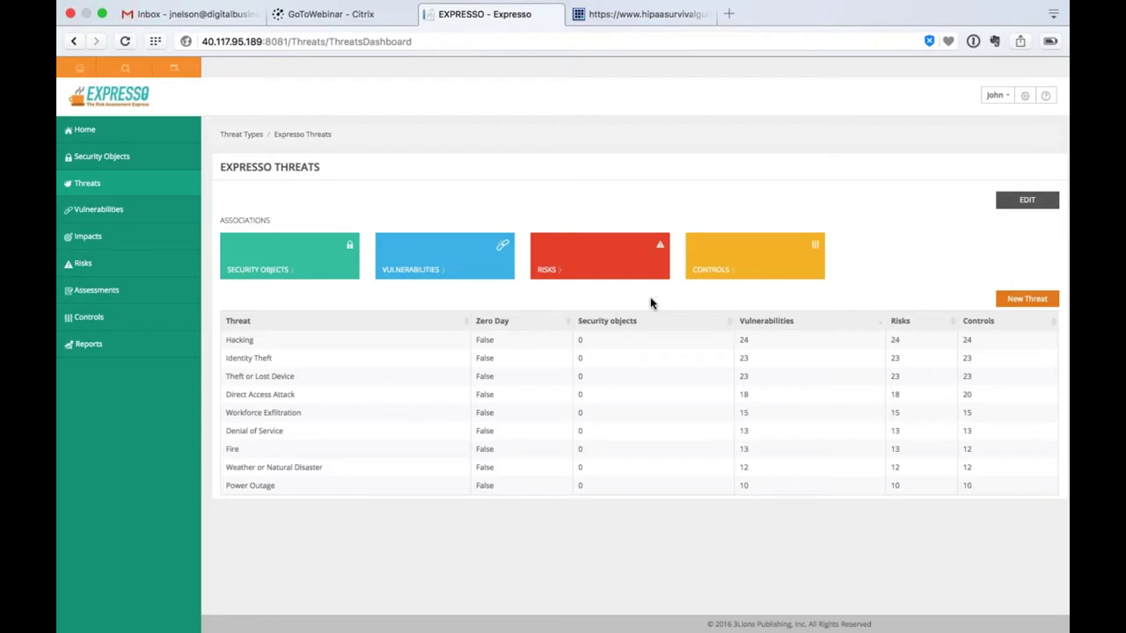
{"action": "left_click", "coordinate": [244, 343]}
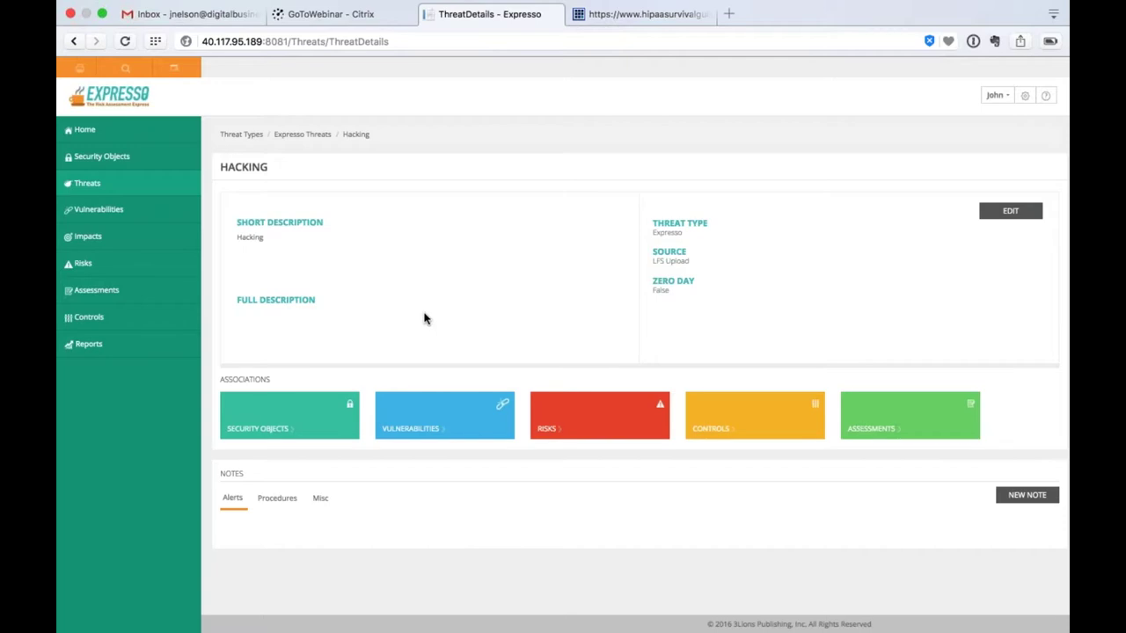
{"action": "left_click", "coordinate": [253, 140]}
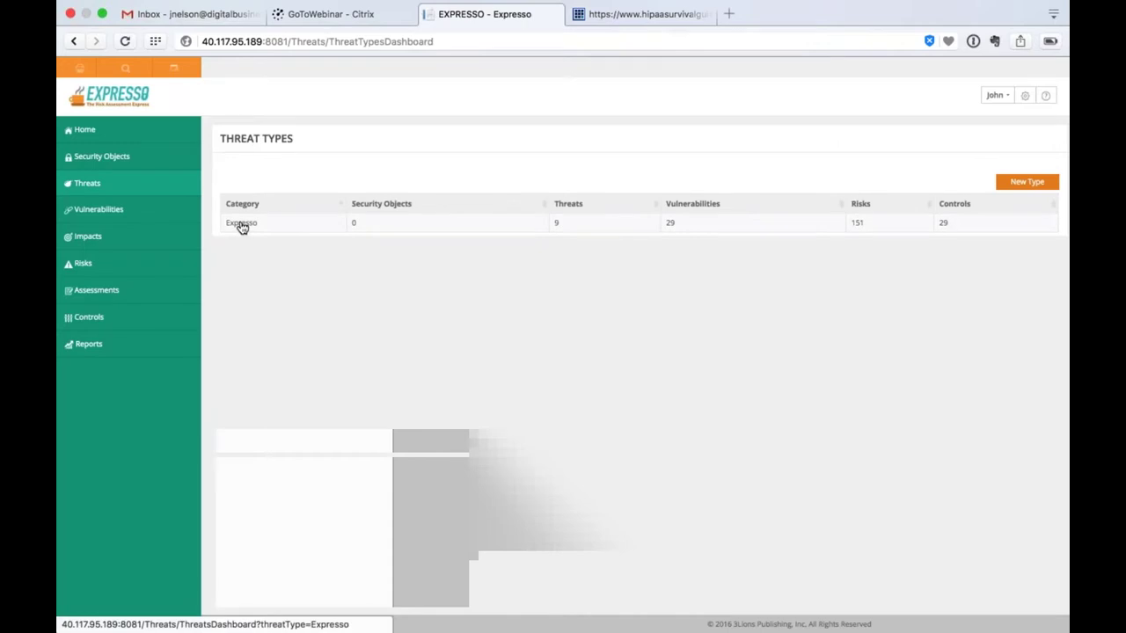
{"action": "left_click", "coordinate": [241, 224]}
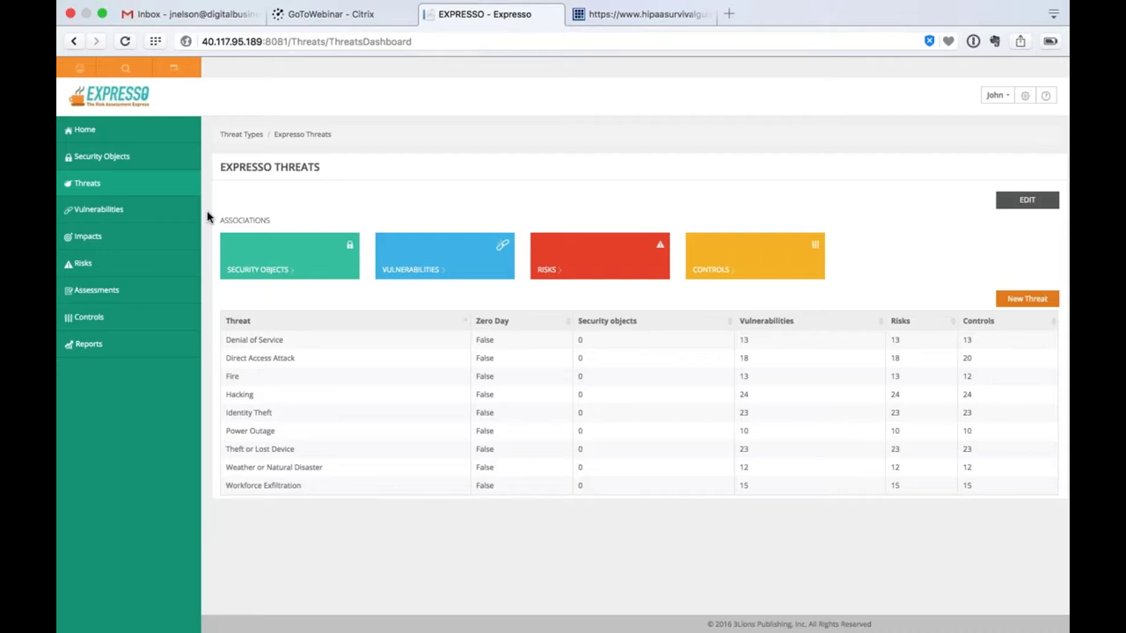
Go to the vulnerability types, open the Expresso category and review its full list of vulnerabilities
{"action": "left_click", "coordinate": [117, 211]}
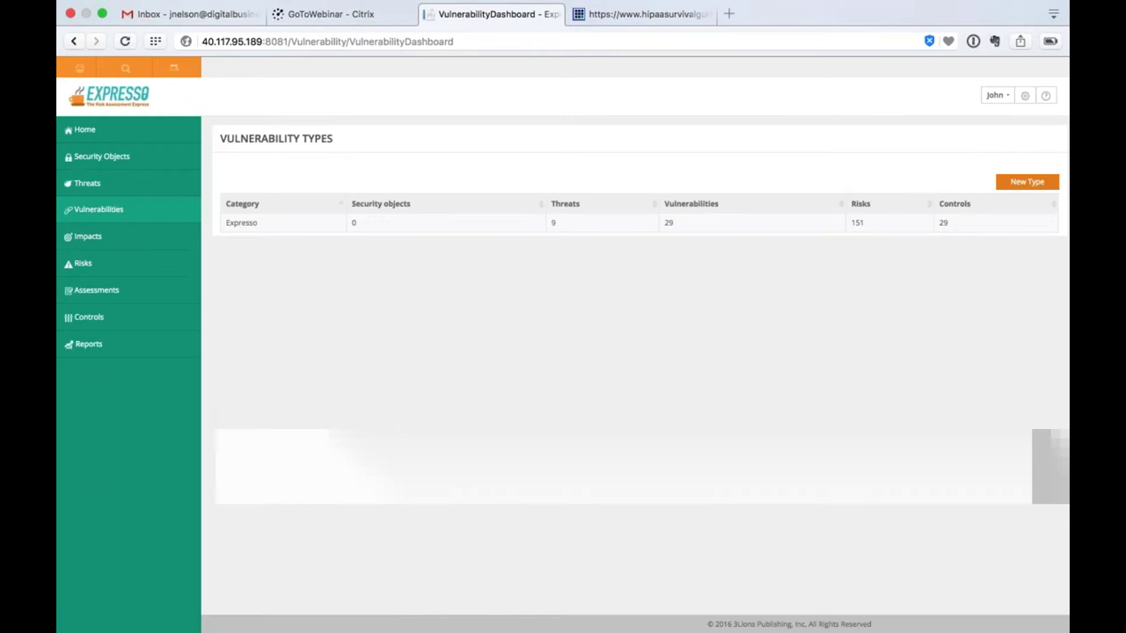
{"action": "left_click", "coordinate": [246, 227]}
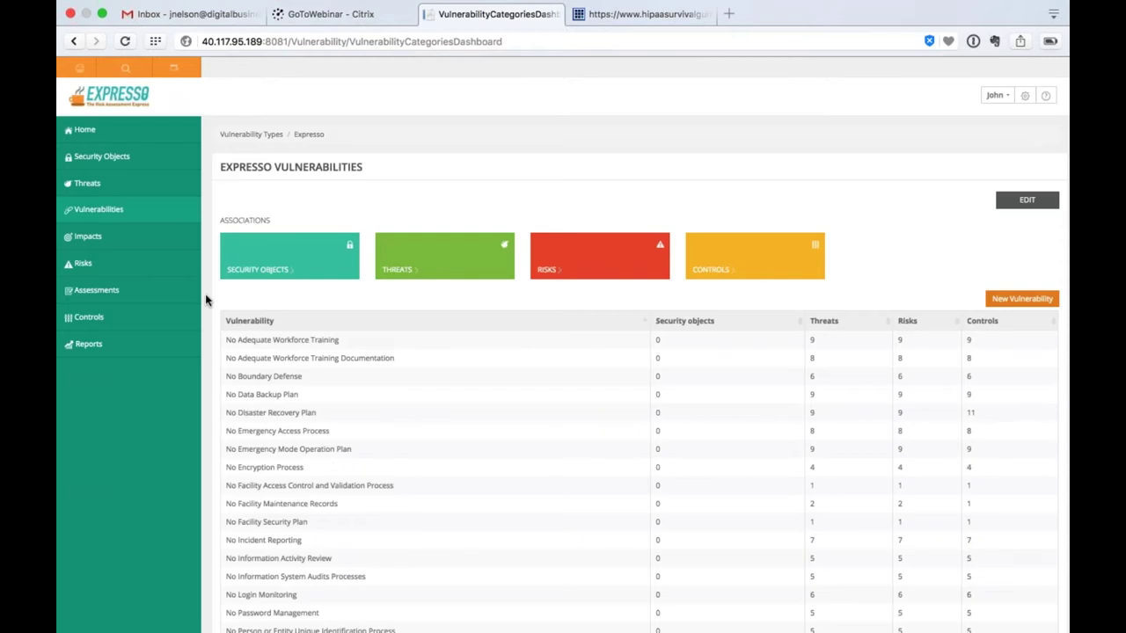
{"action": "scroll", "coordinate": [206, 301], "scroll_direction": "down", "scroll_amount": 1}
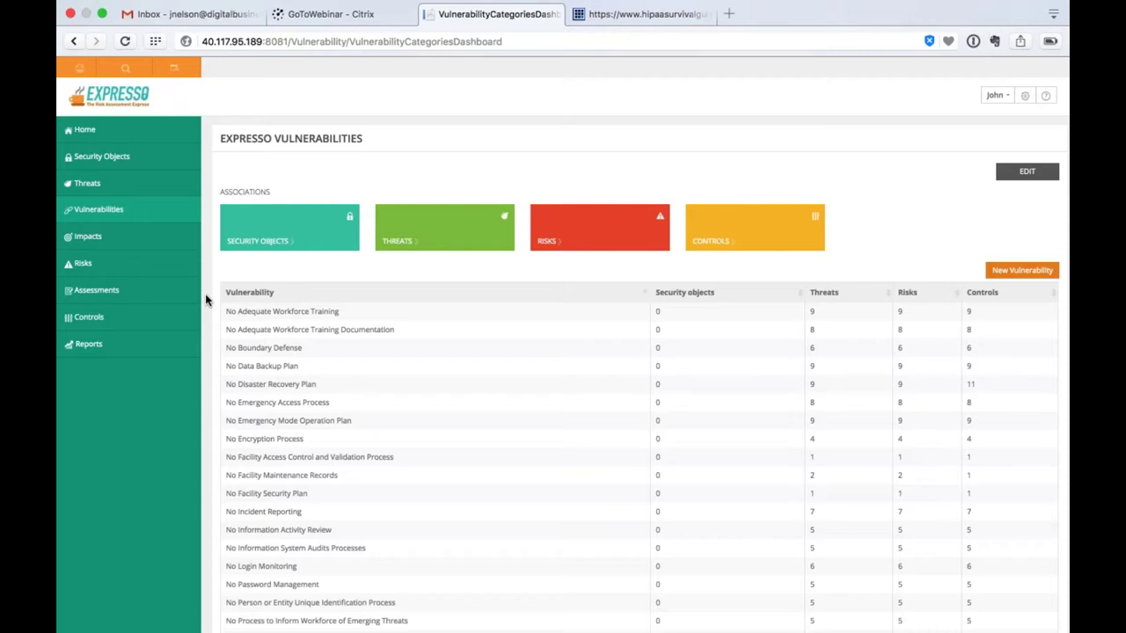
{"action": "scroll", "coordinate": [205, 300], "scroll_direction": "down", "scroll_amount": 5}
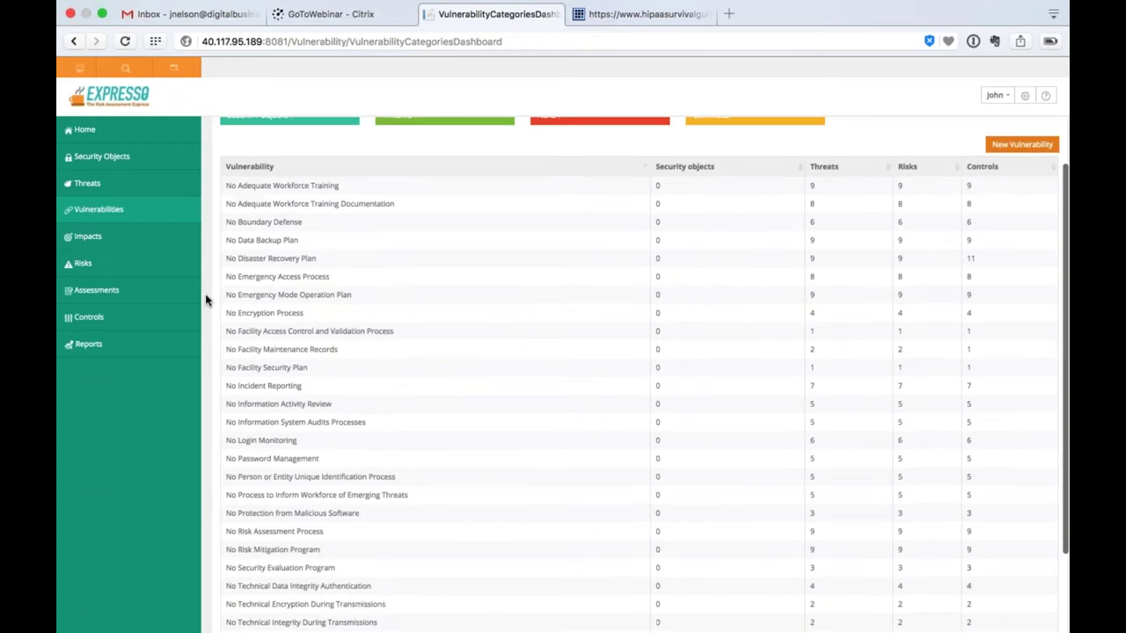
{"action": "scroll", "coordinate": [205, 300], "scroll_direction": "down", "scroll_amount": 2}
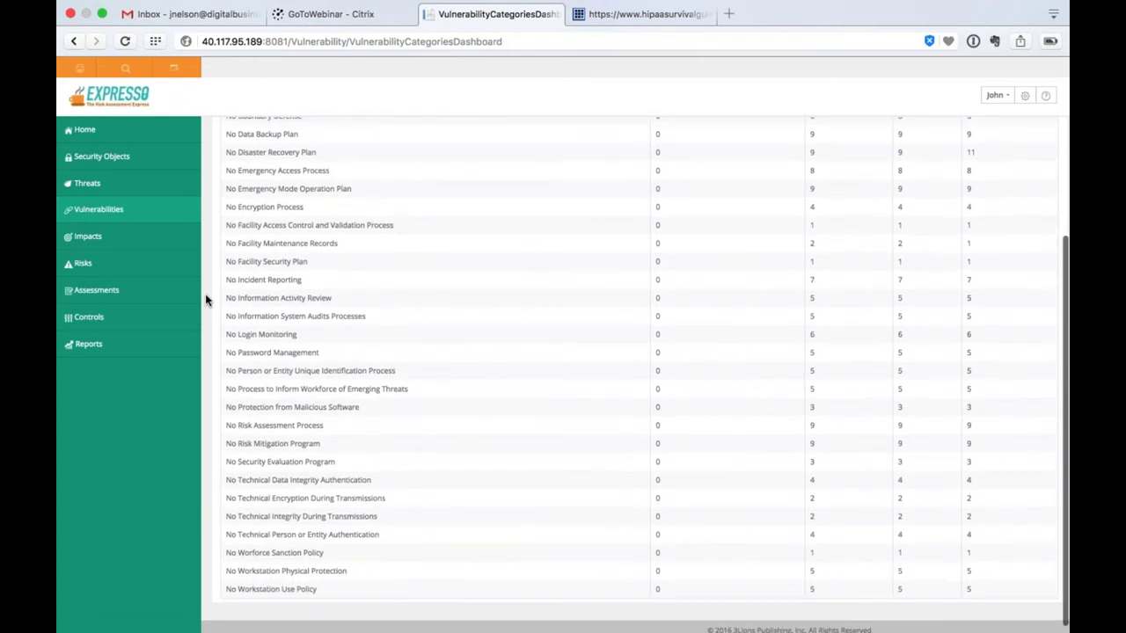
{"action": "scroll", "coordinate": [206, 300], "scroll_direction": "up", "scroll_amount": 1}
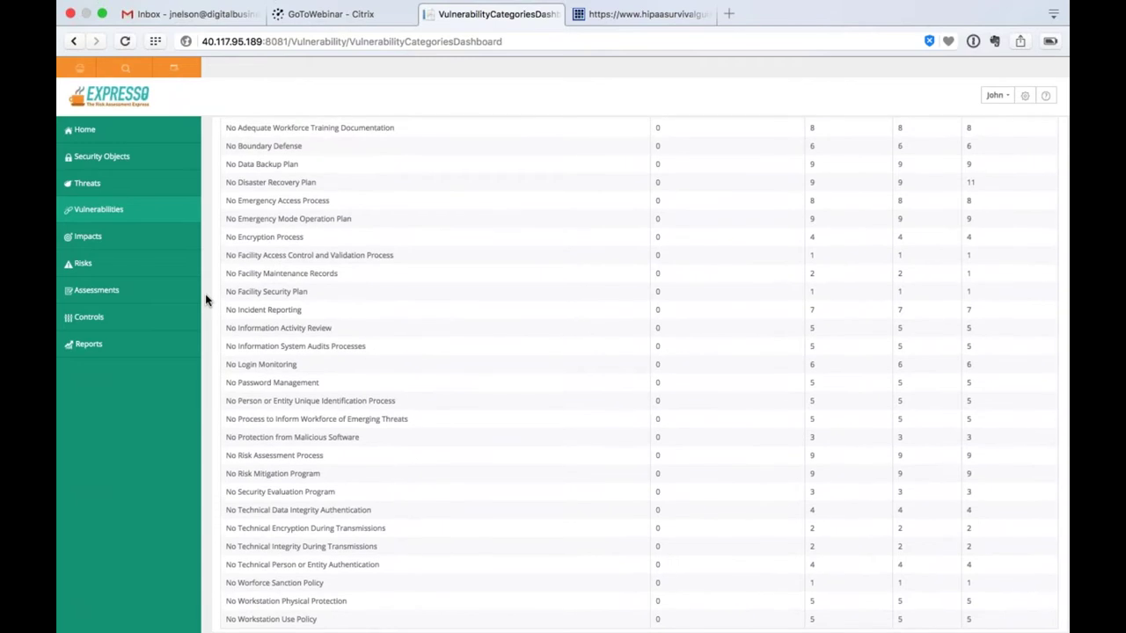
{"action": "scroll", "coordinate": [206, 300], "scroll_direction": "up", "scroll_amount": 4}
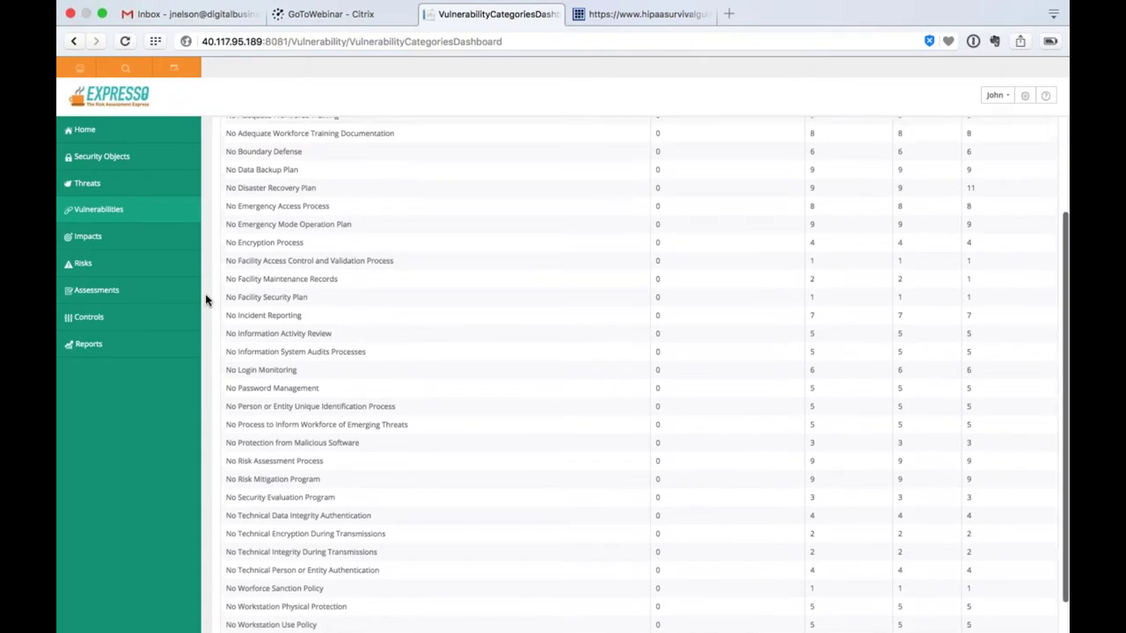
{"action": "scroll", "coordinate": [206, 300], "scroll_direction": "up", "scroll_amount": 4}
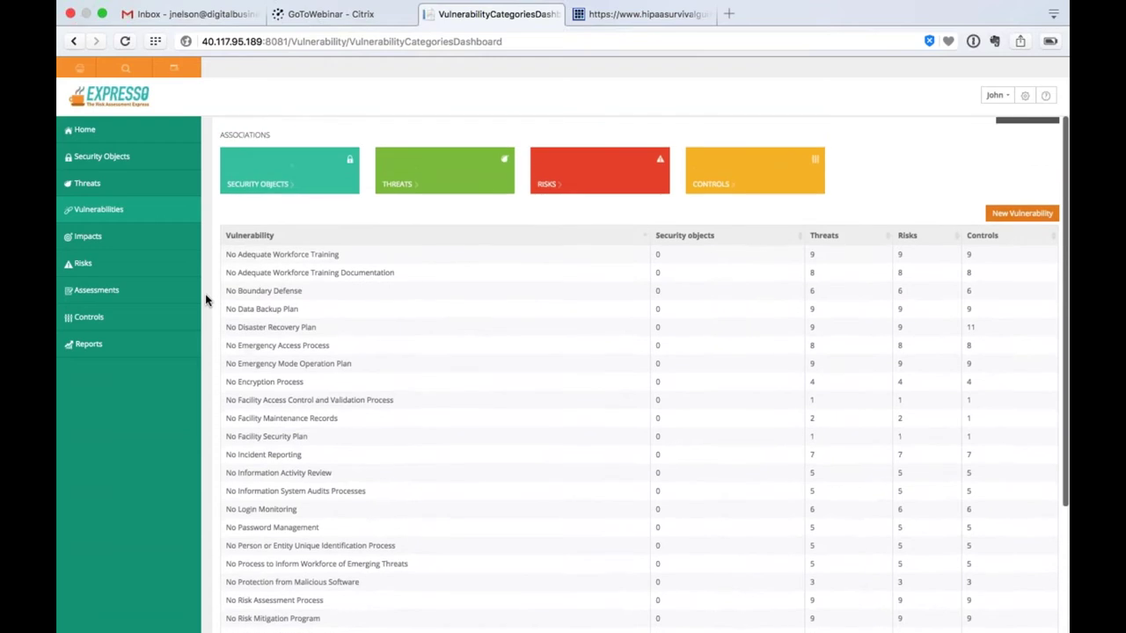
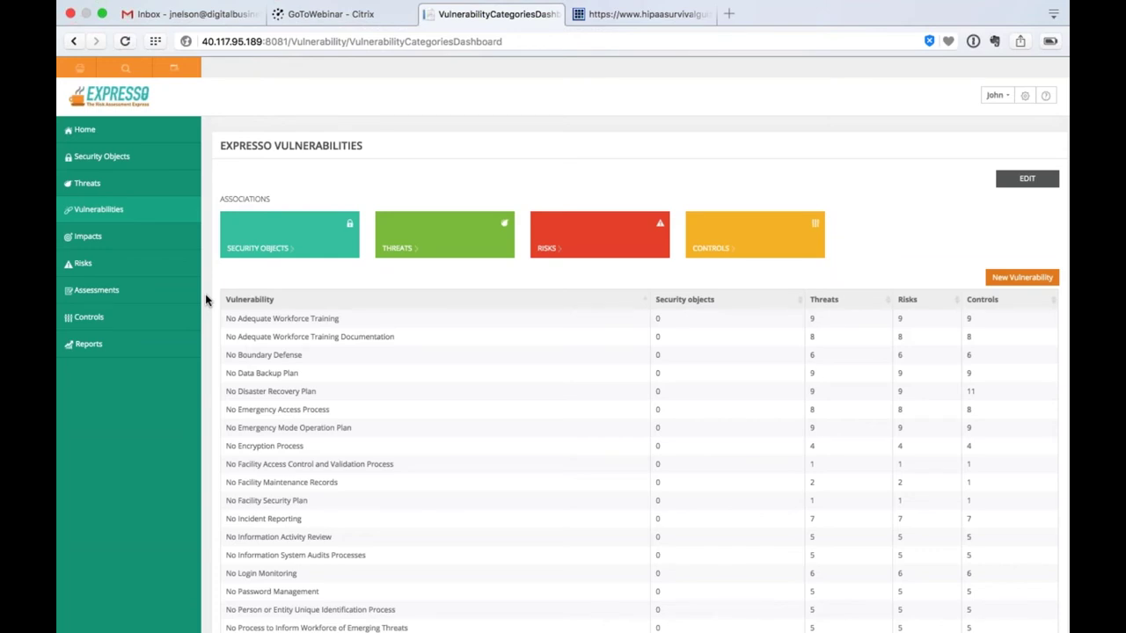
Go to the reports and set the report period from 08/04/2011 to 11/08/2016
{"action": "left_click", "coordinate": [99, 344]}
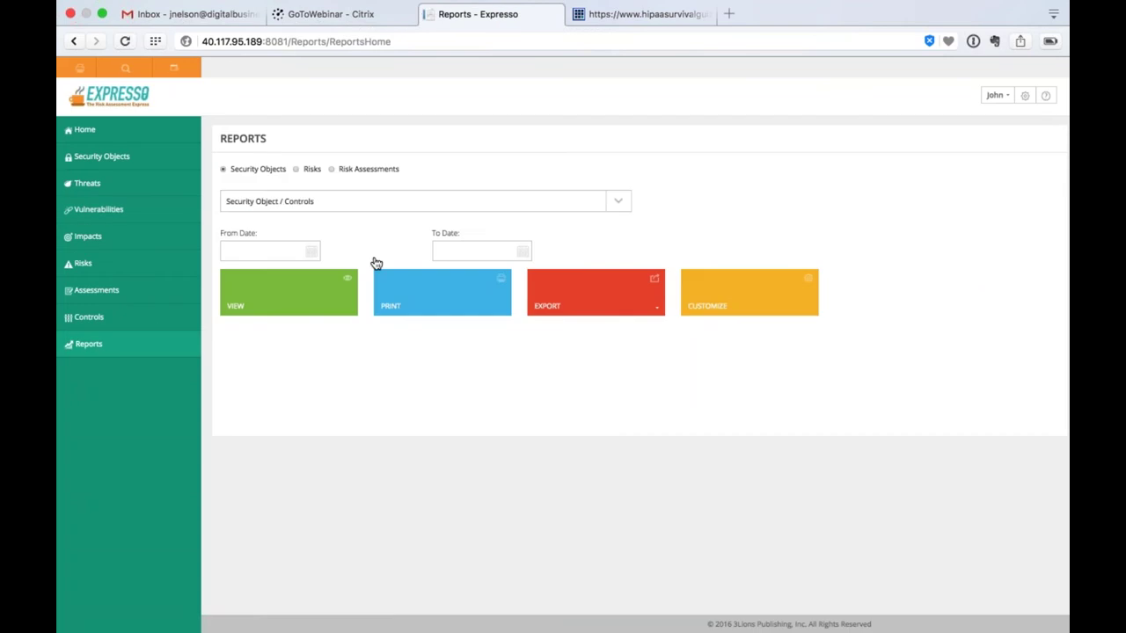
{"action": "left_click", "coordinate": [268, 251]}
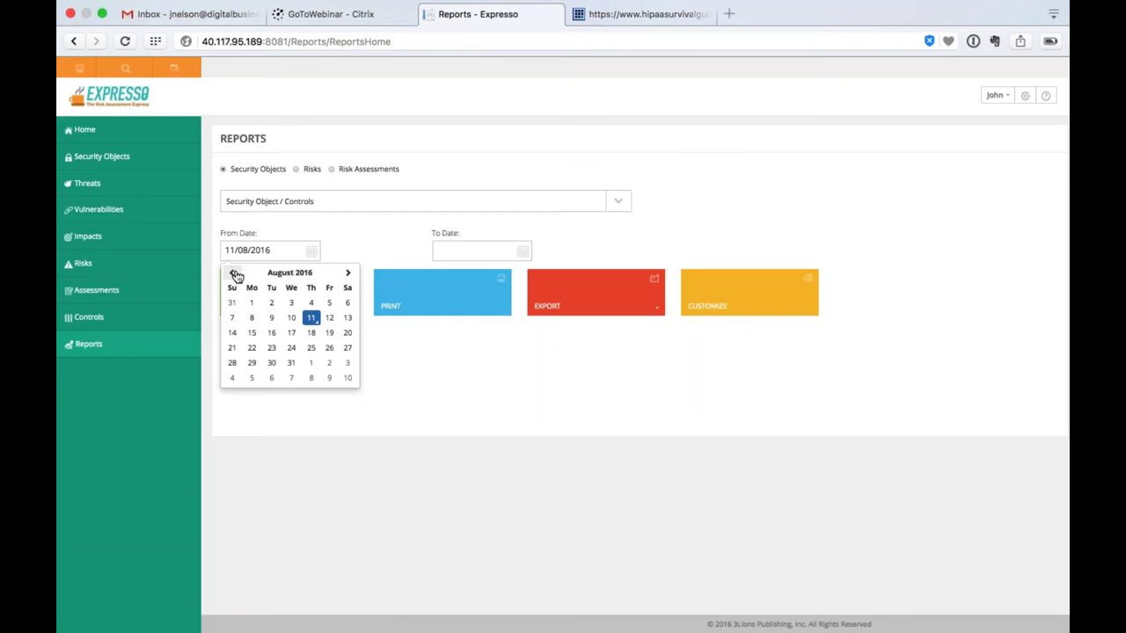
{"action": "left_click", "coordinate": [235, 274]}
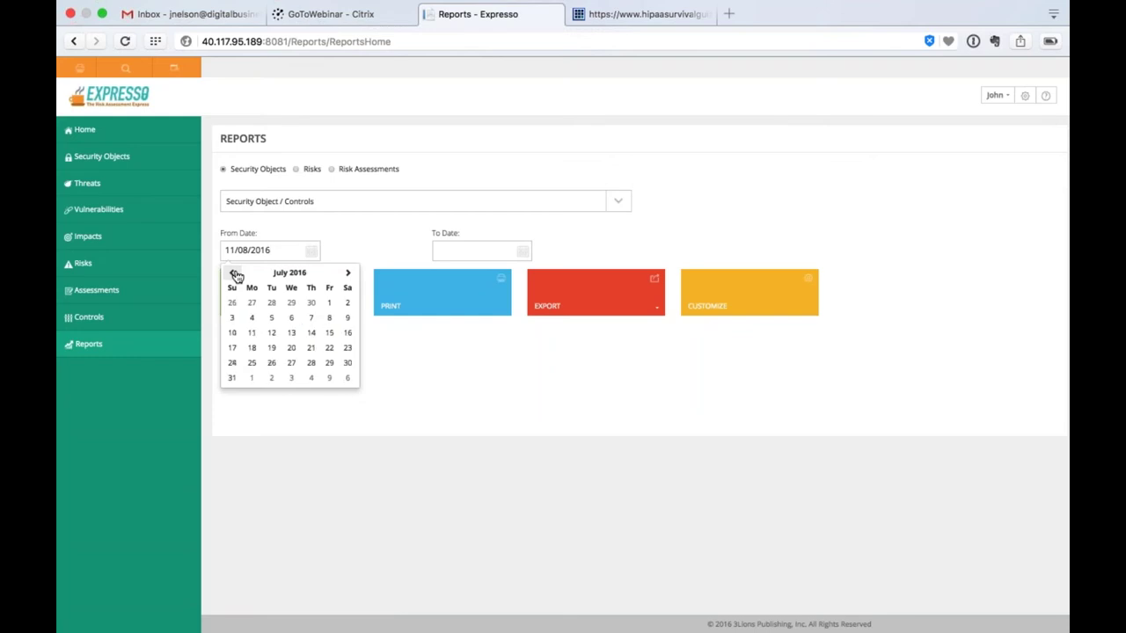
{"action": "left_click", "coordinate": [274, 276]}
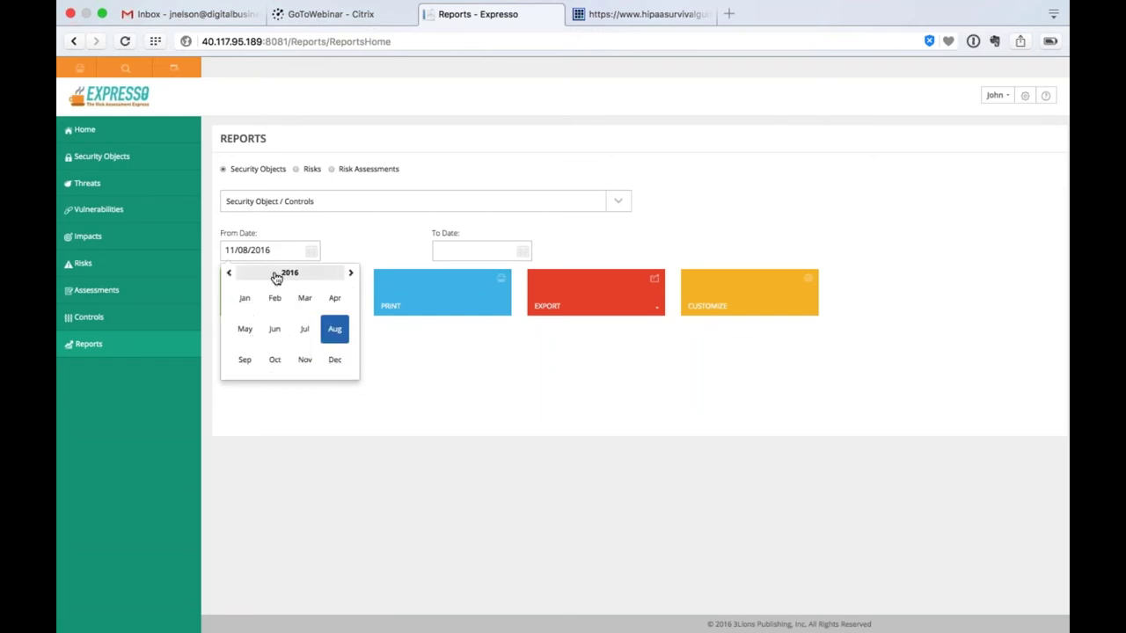
{"action": "left_click", "coordinate": [276, 278]}
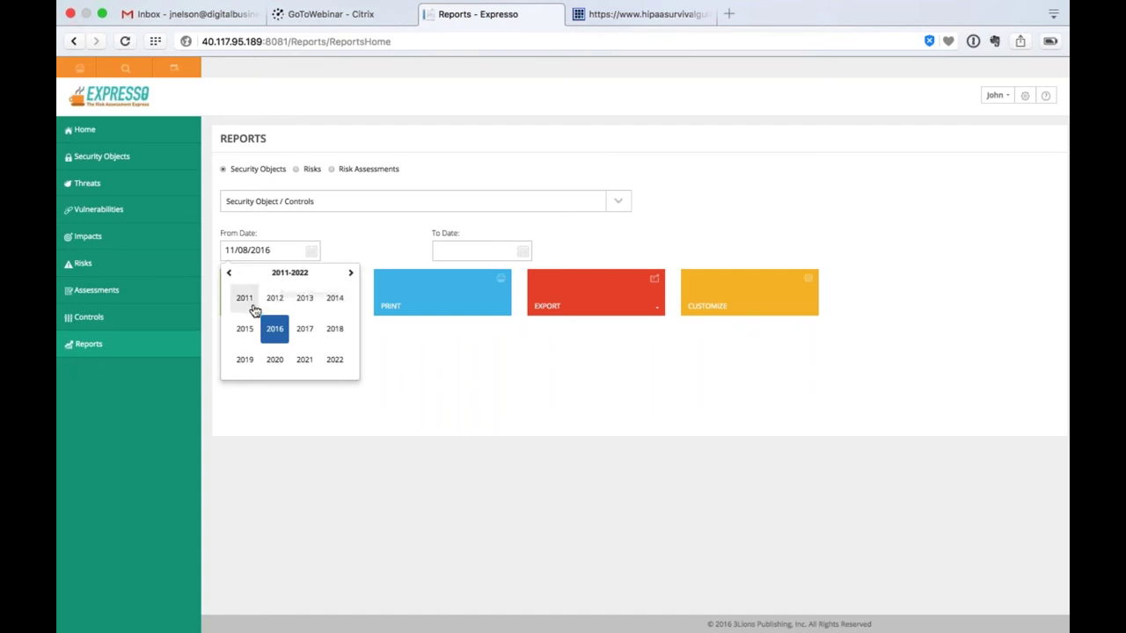
{"action": "left_click", "coordinate": [251, 305]}
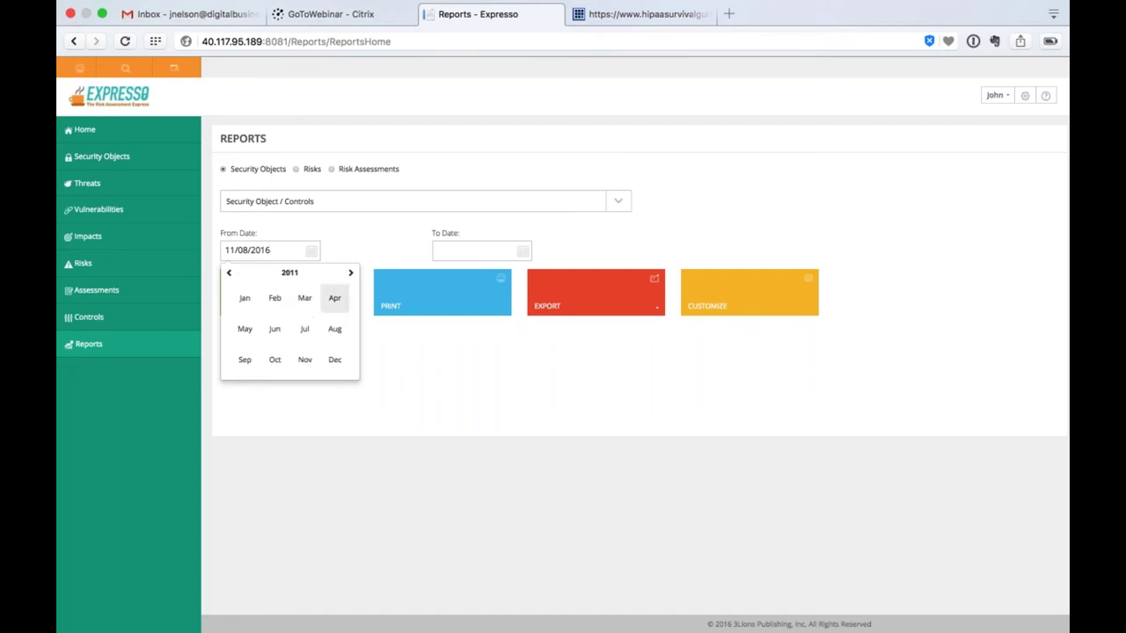
{"action": "left_click", "coordinate": [334, 299]}
{"action": "left_click", "coordinate": [329, 317]}
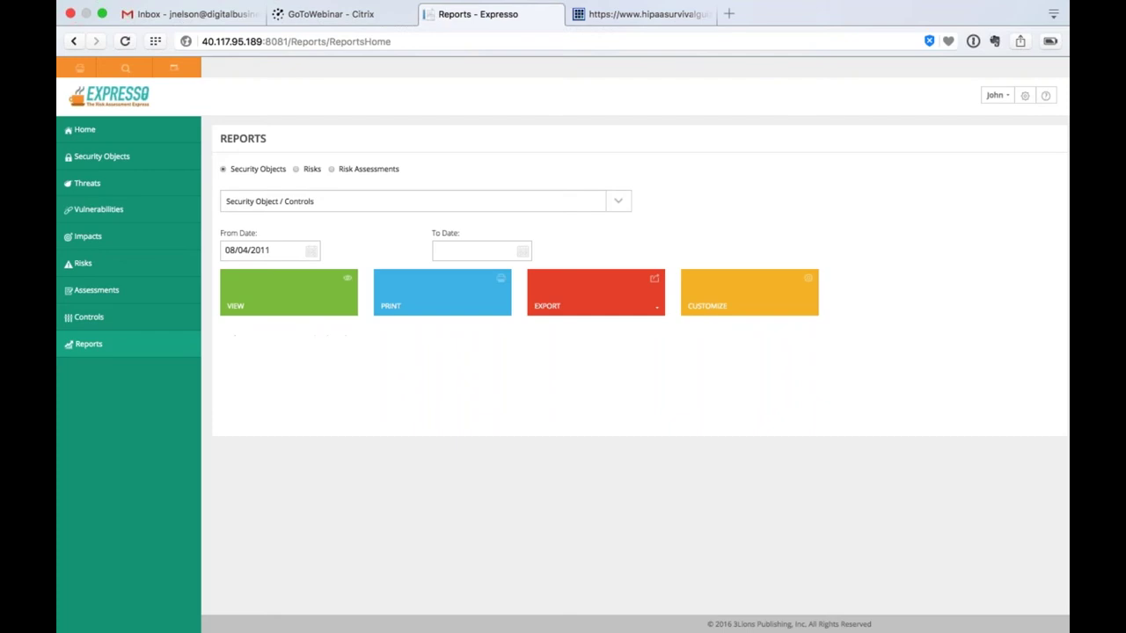
{"action": "left_click", "coordinate": [523, 251]}
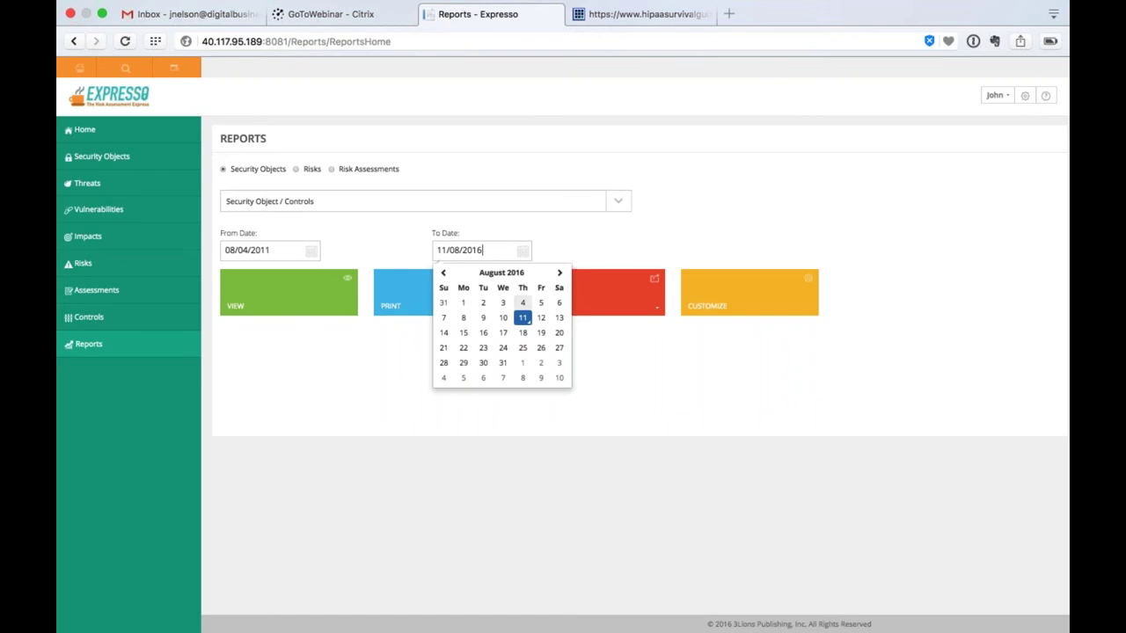
{"action": "left_click", "coordinate": [521, 321]}
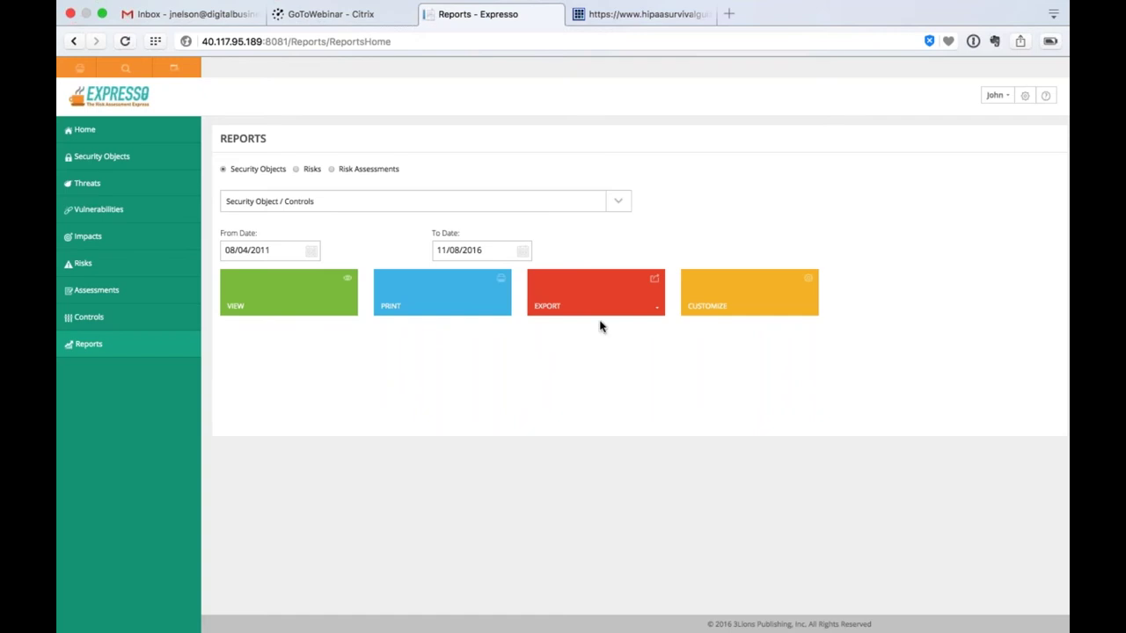
Switch the report type to Risk Assessments and run the Master Report customized for New Assessment
{"action": "left_click", "coordinate": [709, 310]}
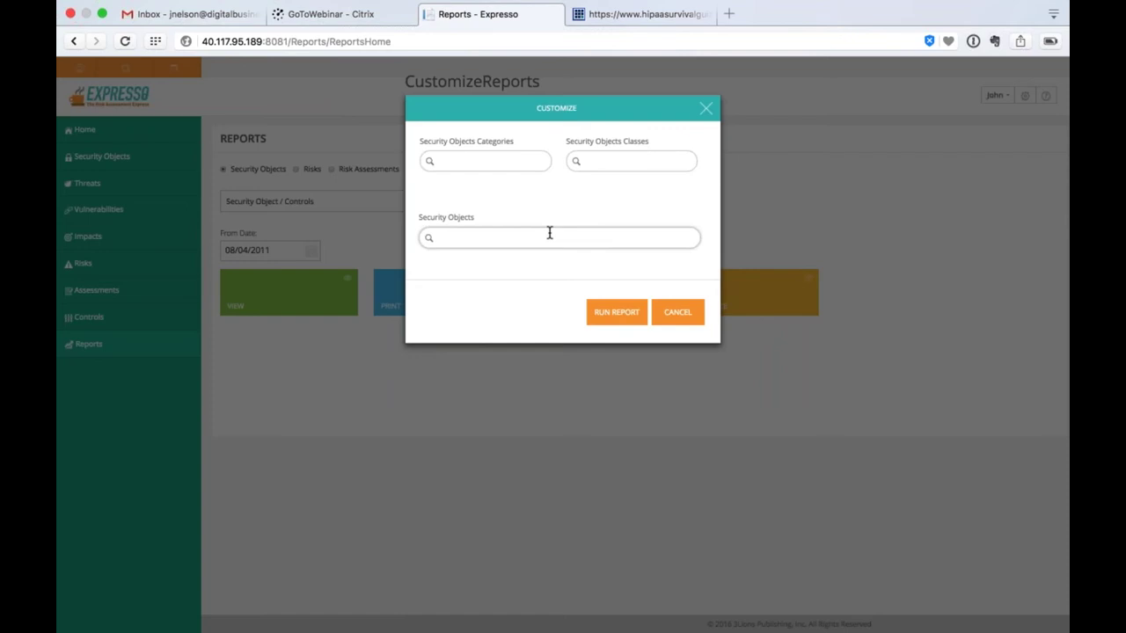
{"action": "left_click", "coordinate": [706, 108]}
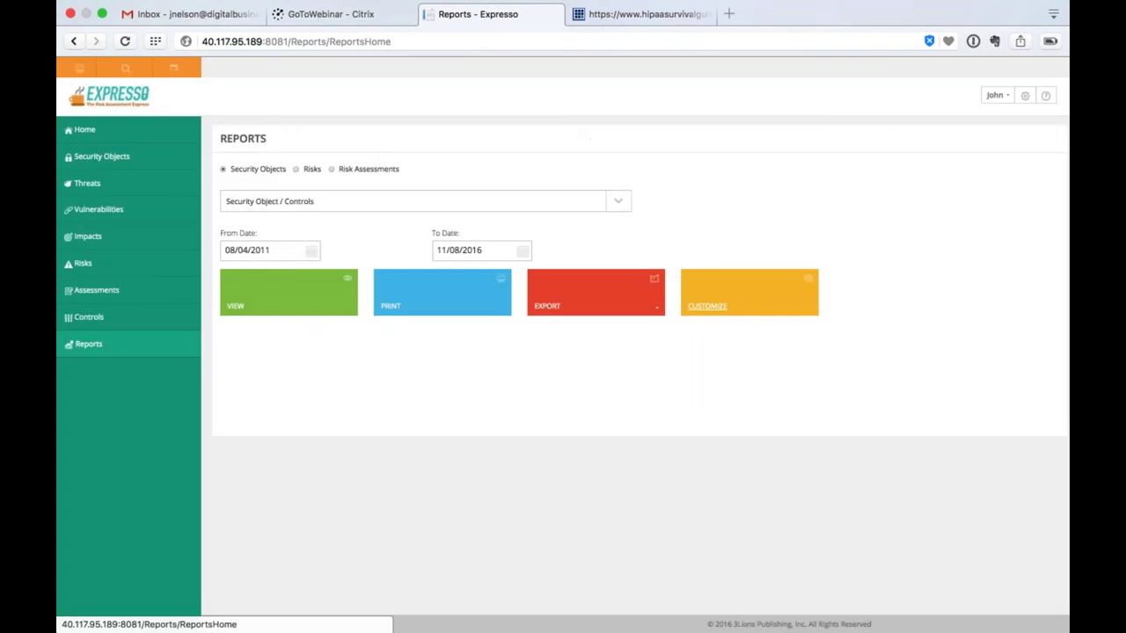
{"action": "left_click", "coordinate": [331, 169]}
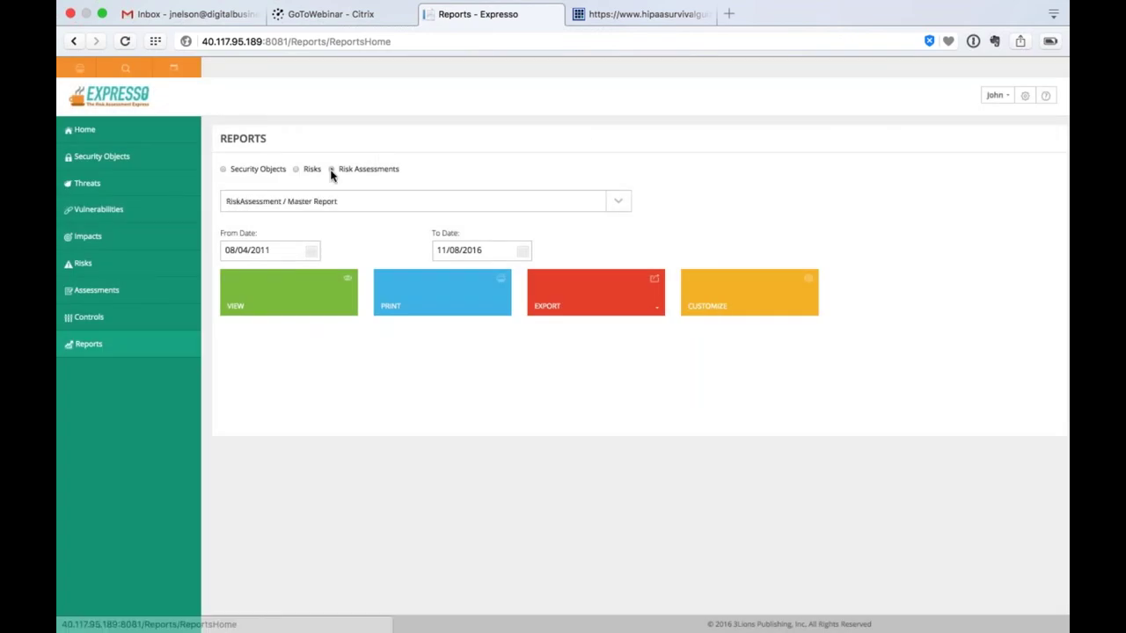
{"action": "left_click", "coordinate": [750, 292]}
{"action": "left_click", "coordinate": [570, 194]}
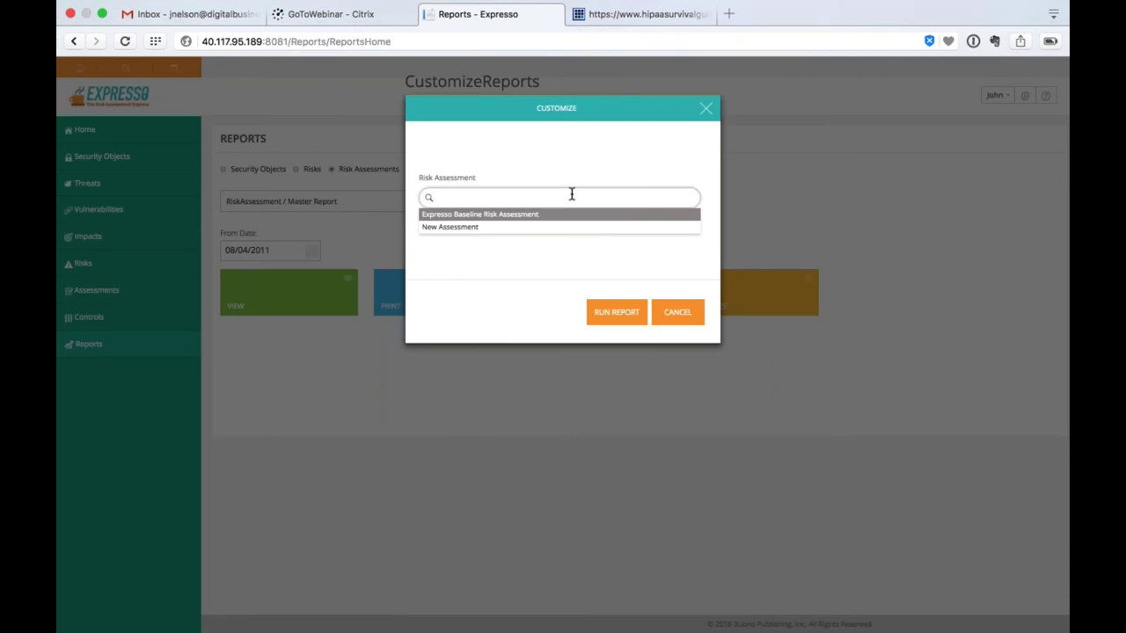
{"action": "left_click", "coordinate": [541, 227]}
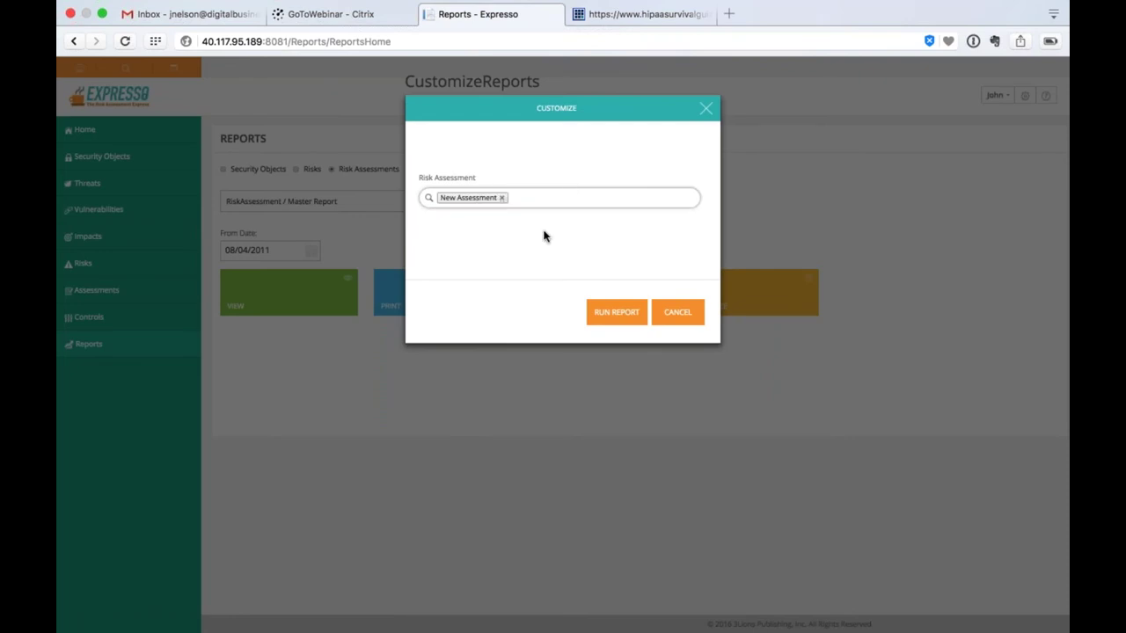
{"action": "left_click", "coordinate": [616, 312]}
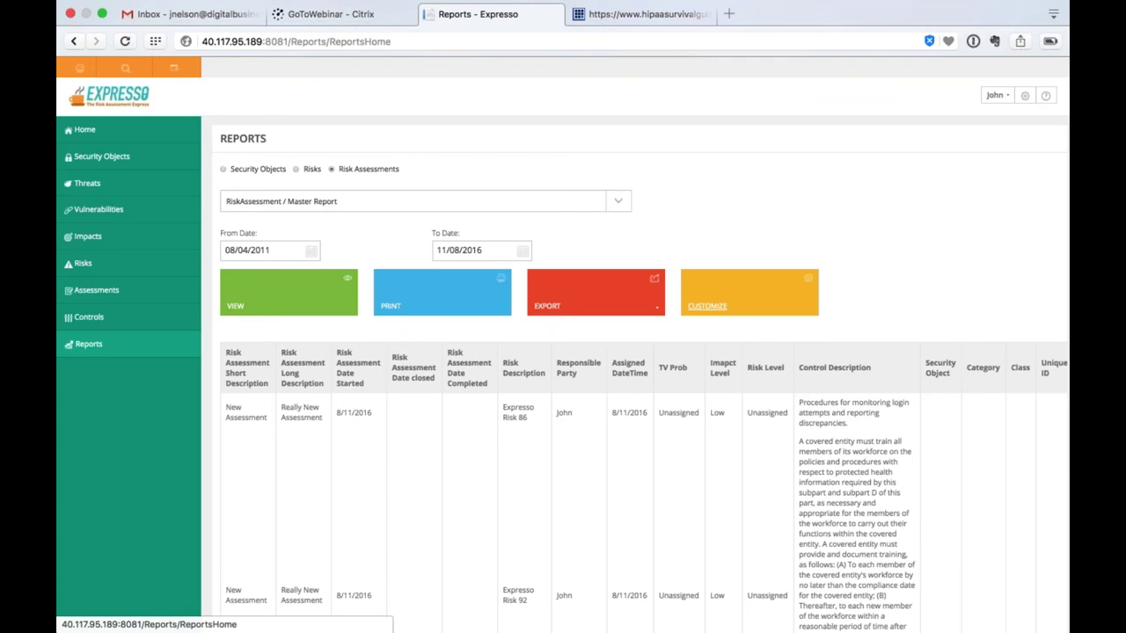
Go to the security object categories and look at the available import options
{"action": "left_click", "coordinate": [128, 163]}
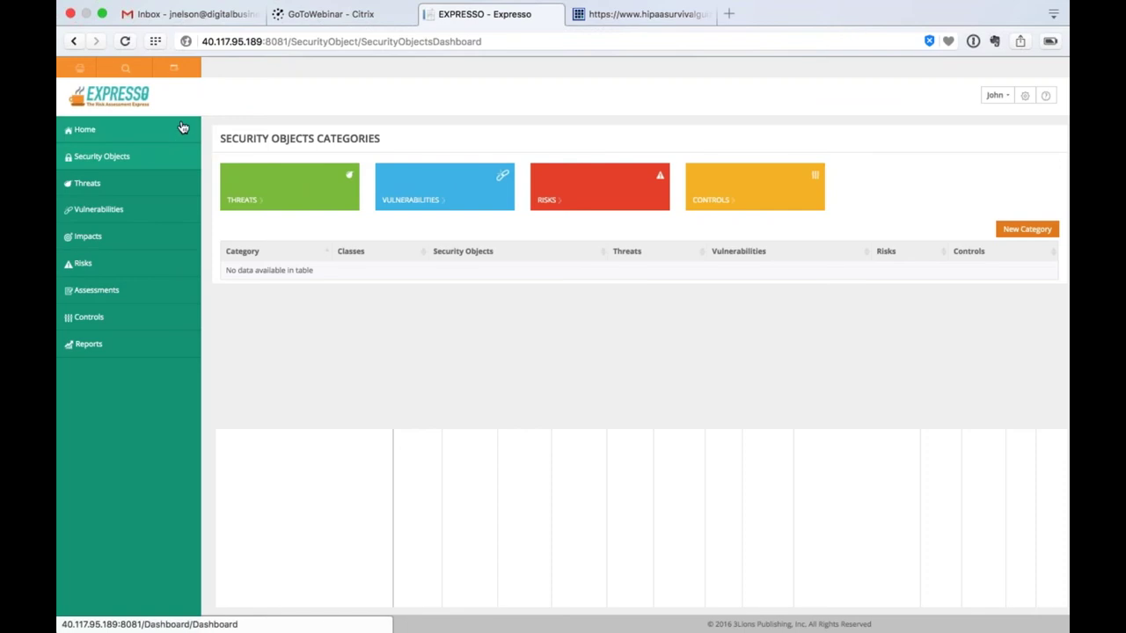
{"action": "left_click", "coordinate": [182, 70]}
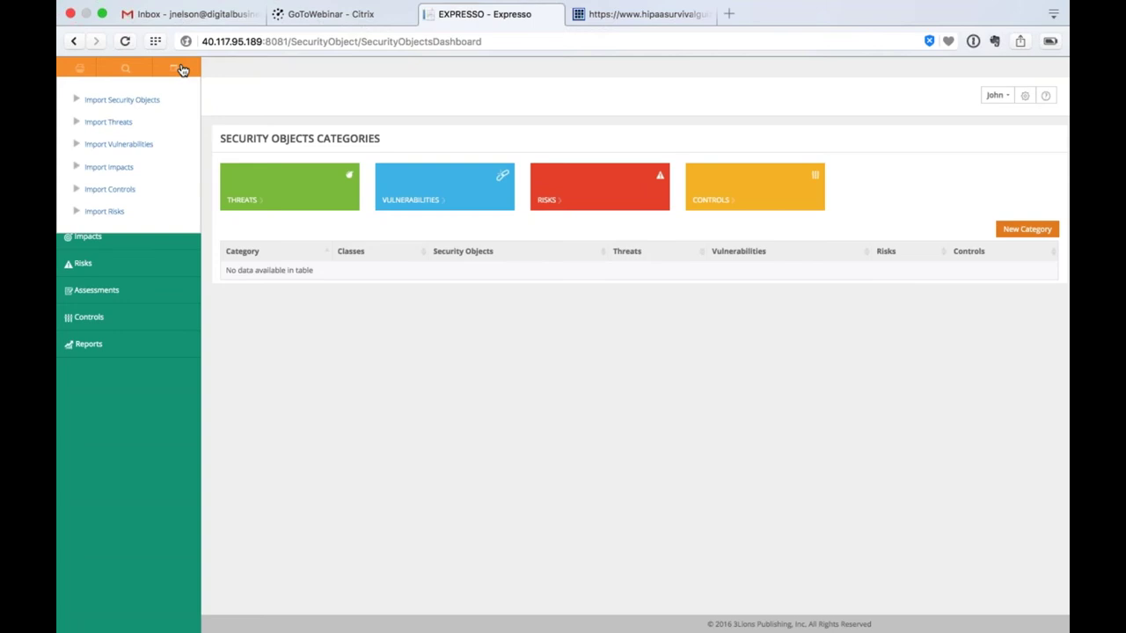
{"action": "left_click", "coordinate": [182, 70]}
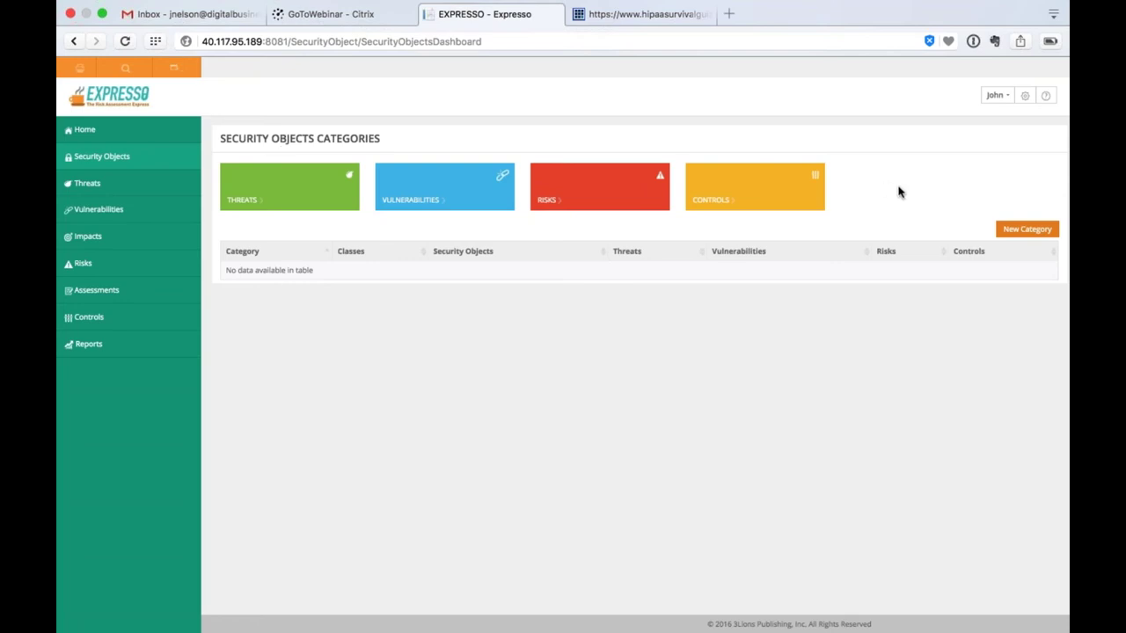
Create a security object category named Devices without importing any files
{"action": "left_click", "coordinate": [1013, 230]}
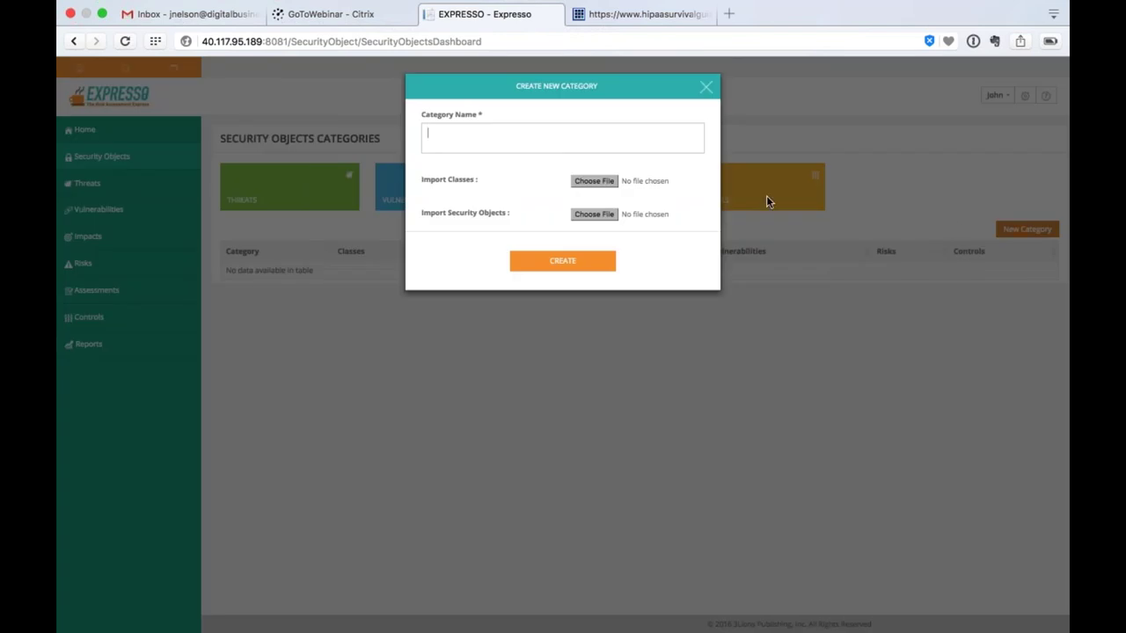
{"action": "left_click", "coordinate": [592, 214]}
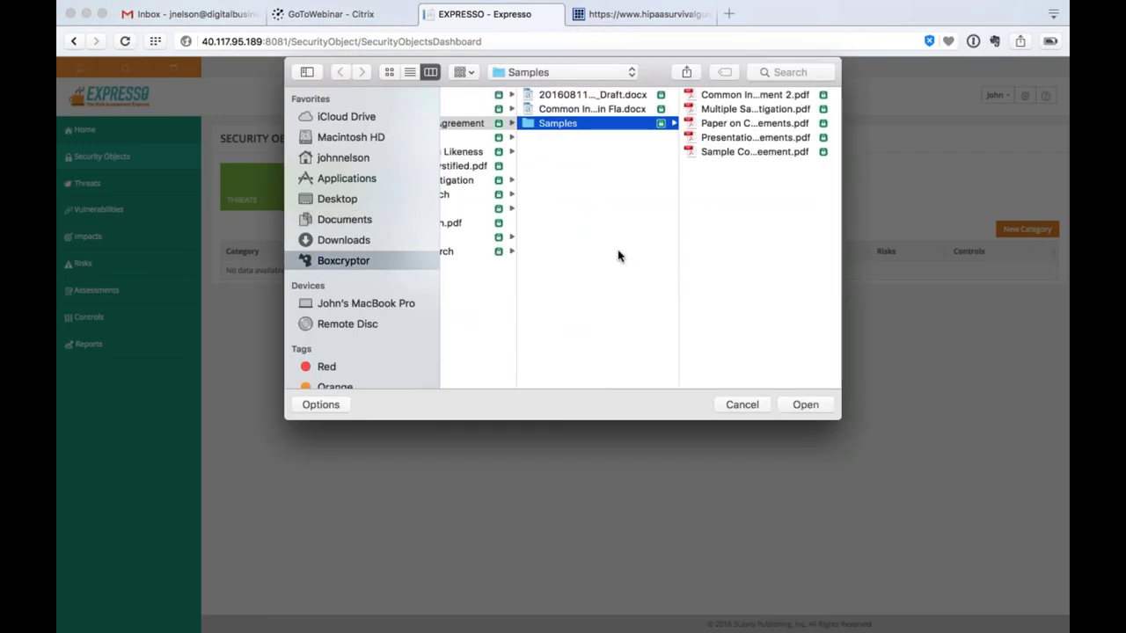
{"action": "left_click", "coordinate": [757, 404]}
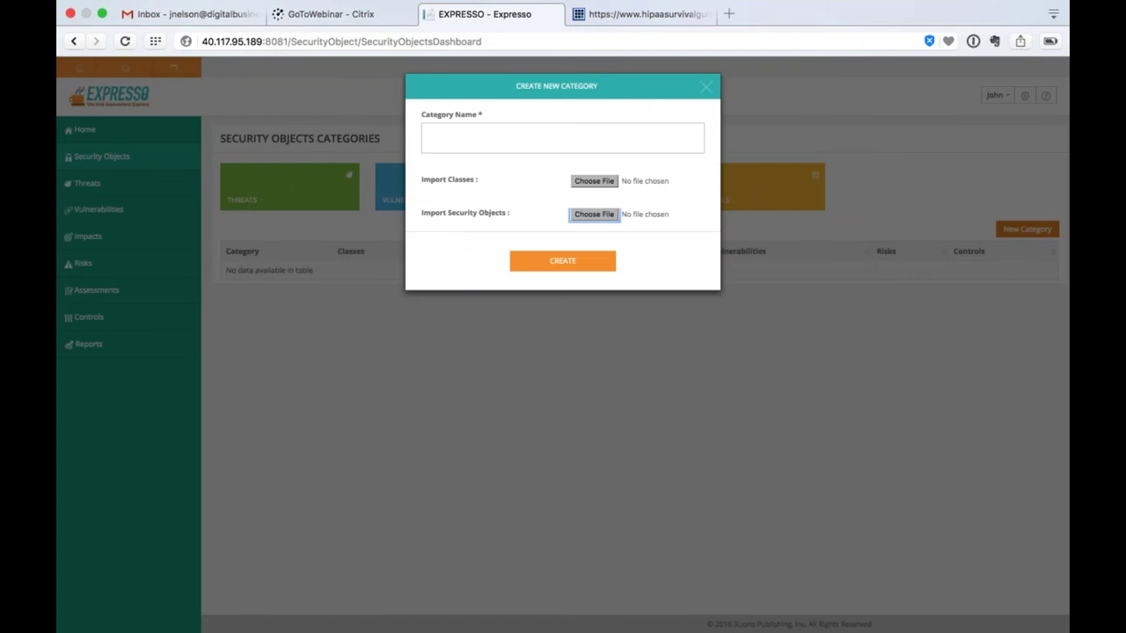
{"action": "left_click", "coordinate": [428, 133]}
{"action": "type", "text": "Devicew"}
{"action": "key", "text": "BackSpace"}
{"action": "type", "text": "s"}
{"action": "key", "text": "Return"}
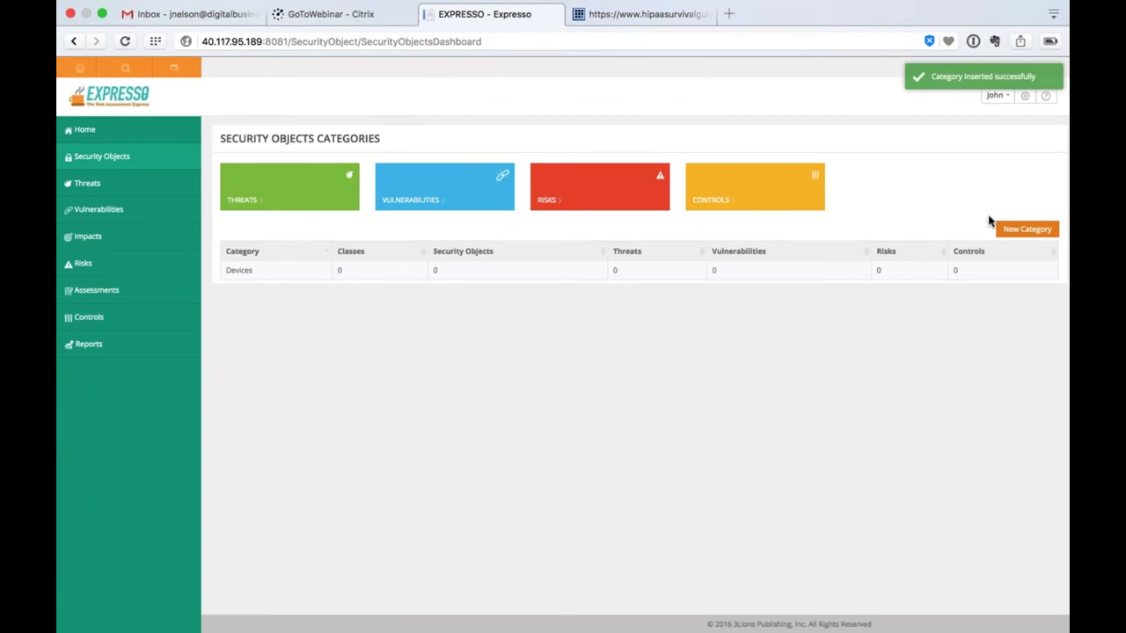
Create two more security object categories named Personnel and Buildings
{"action": "left_click", "coordinate": [1025, 229]}
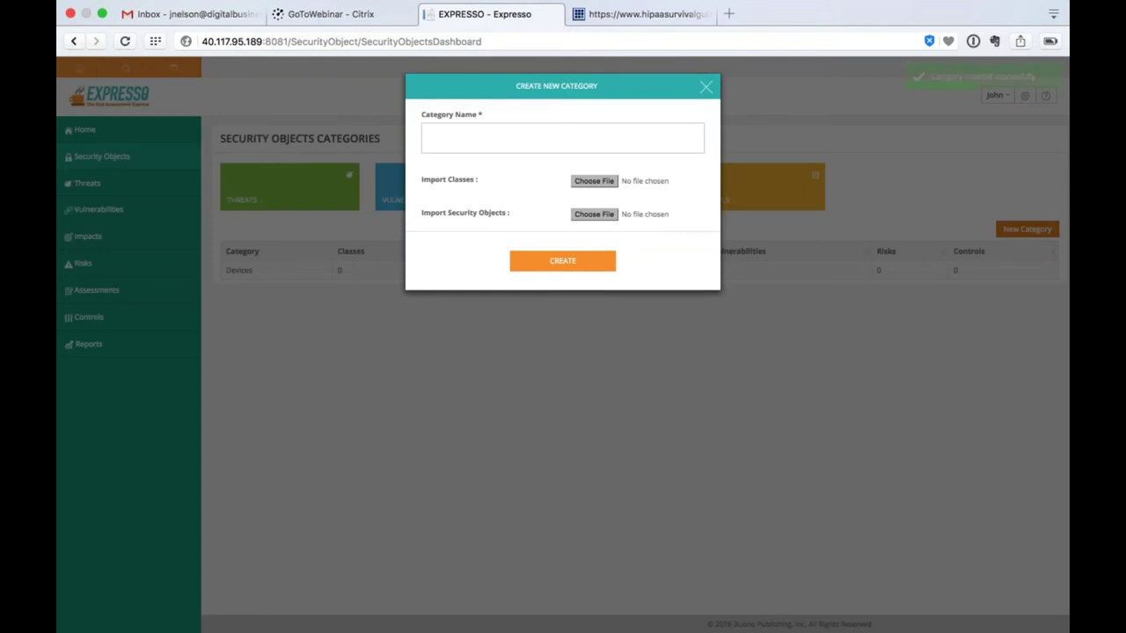
{"action": "type", "text": "Personnel"}
{"action": "key", "text": "Return"}
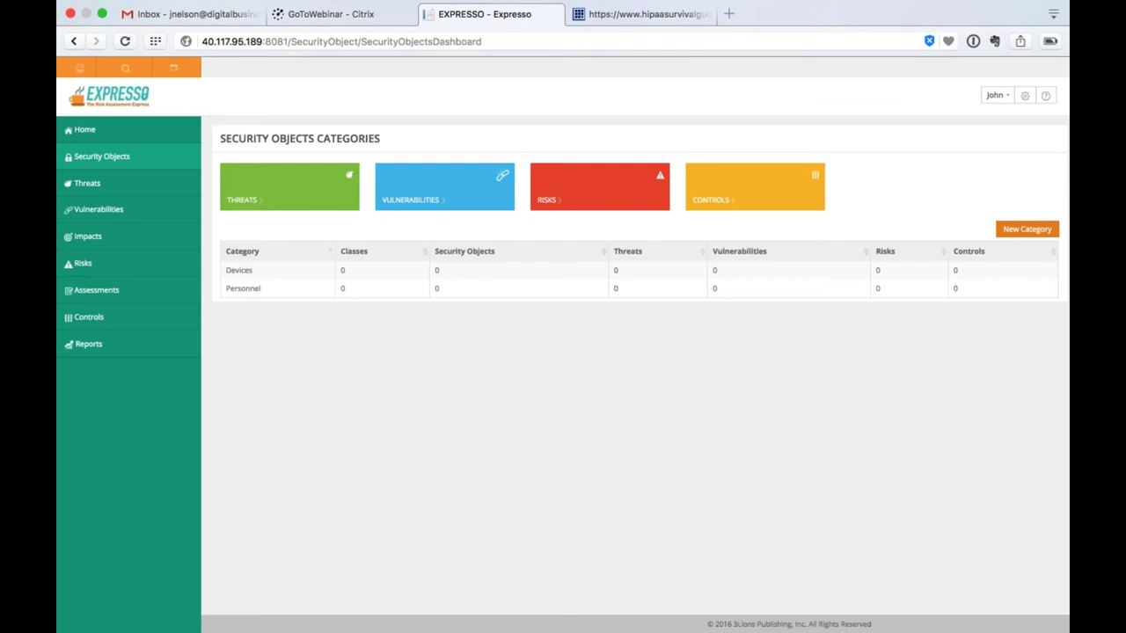
{"action": "left_click", "coordinate": [1004, 231]}
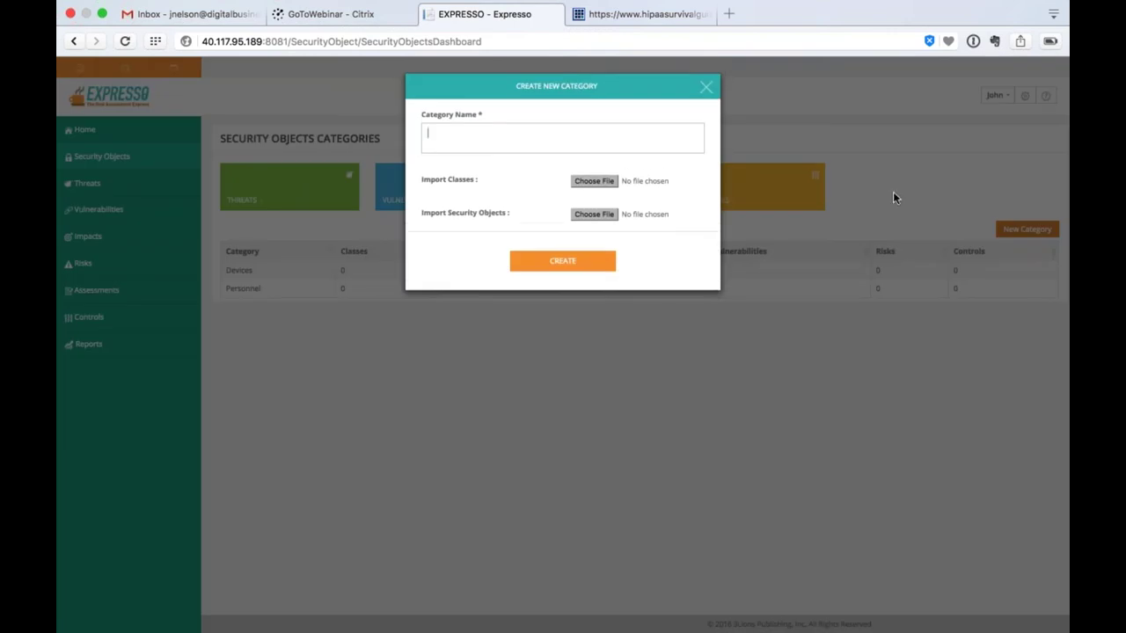
{"action": "type", "text": "Buildings"}
{"action": "left_click", "coordinate": [557, 266]}
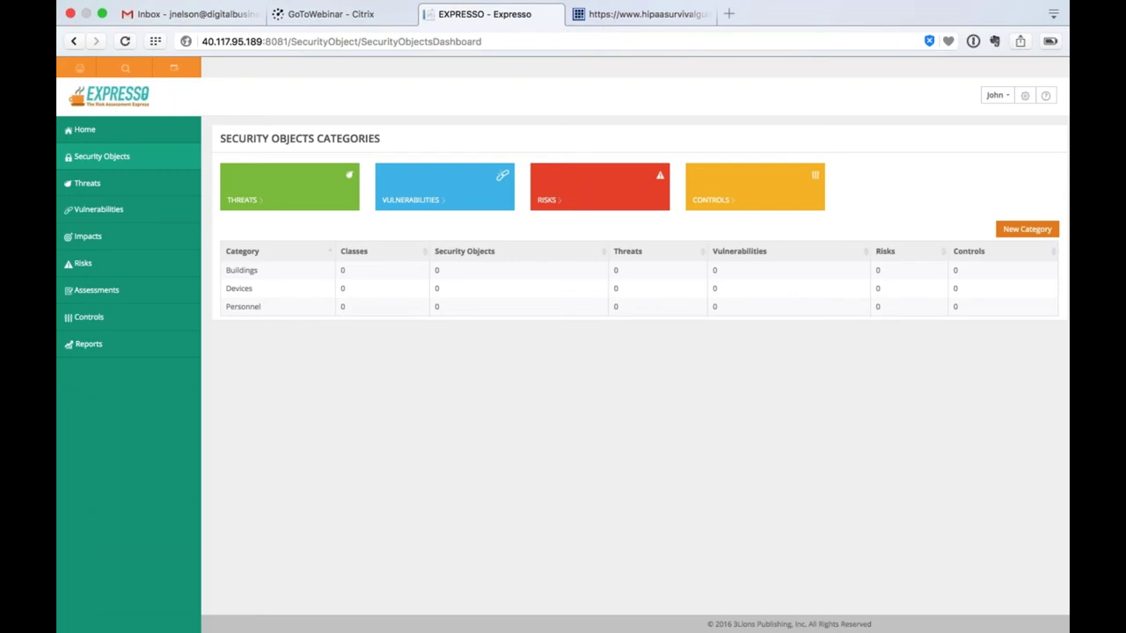
Open the Devices category and create a class named PCs in it
{"action": "left_click", "coordinate": [244, 292]}
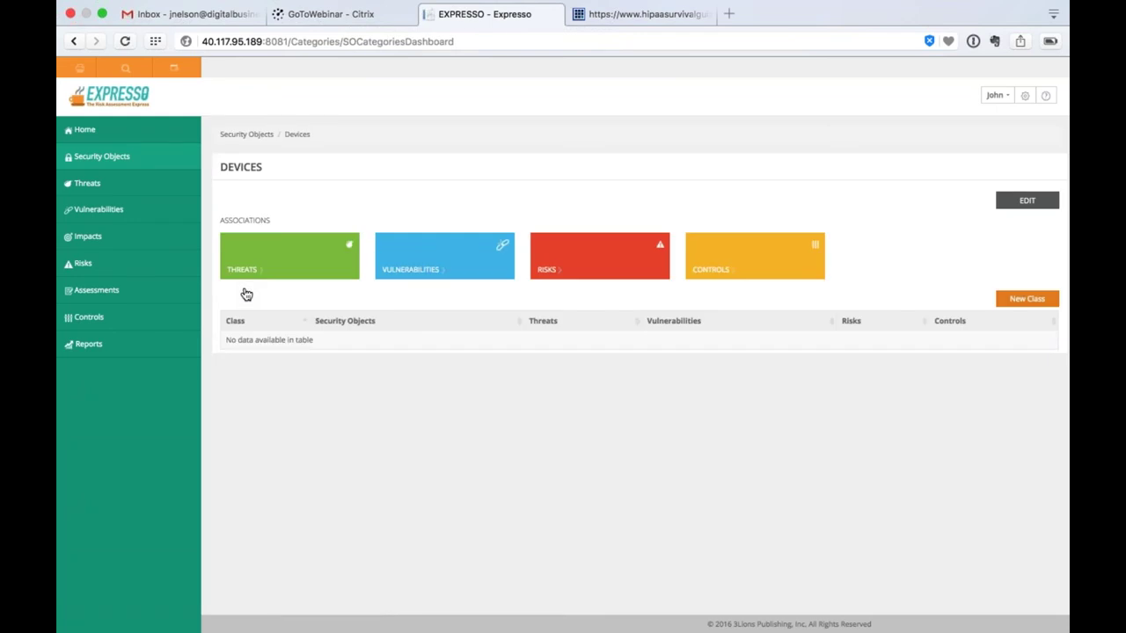
{"action": "left_click", "coordinate": [1029, 299]}
{"action": "type", "text": "PCs"}
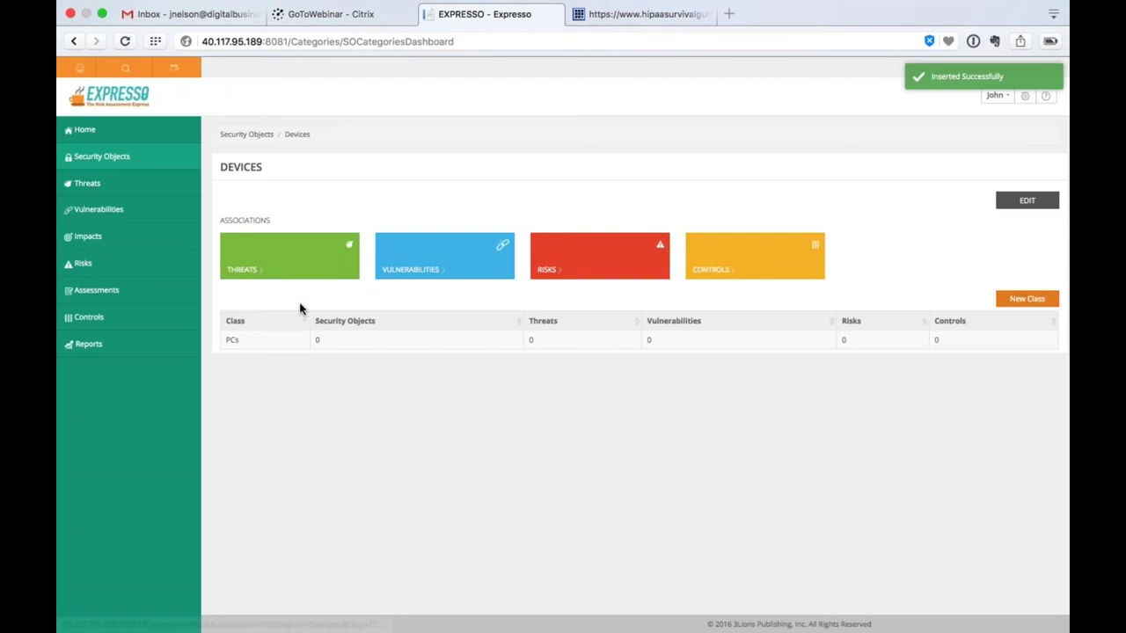
In the PCs class, create a security object with short description PC 1, full description CEO PC and unique identifier PC1
{"action": "left_click", "coordinate": [232, 339]}
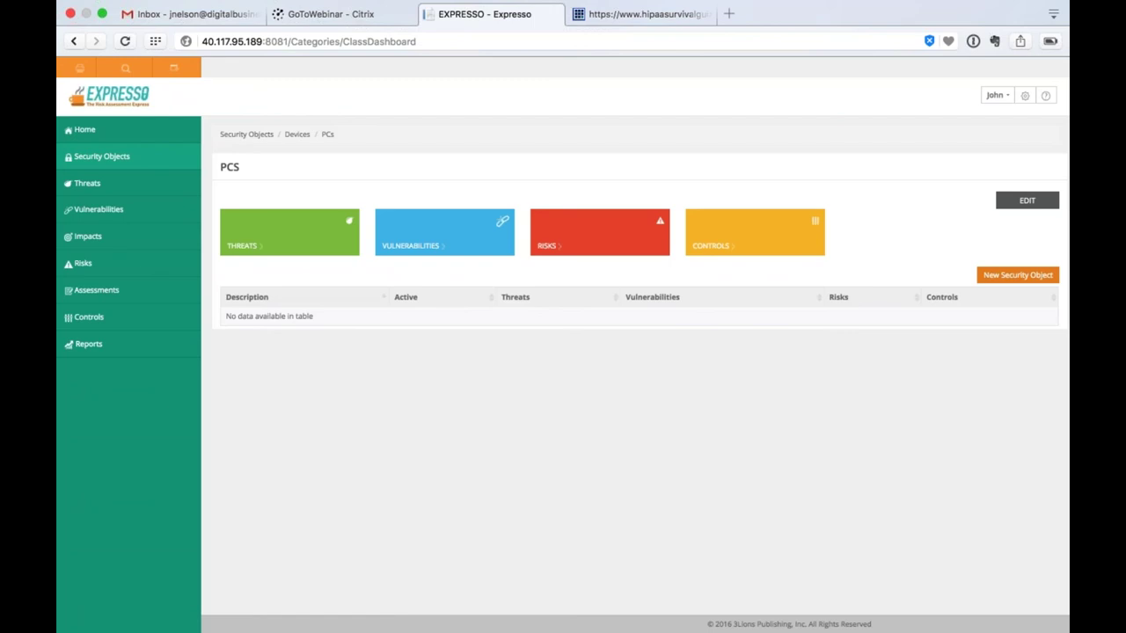
{"action": "left_click", "coordinate": [1020, 280]}
{"action": "type", "text": "PC"}
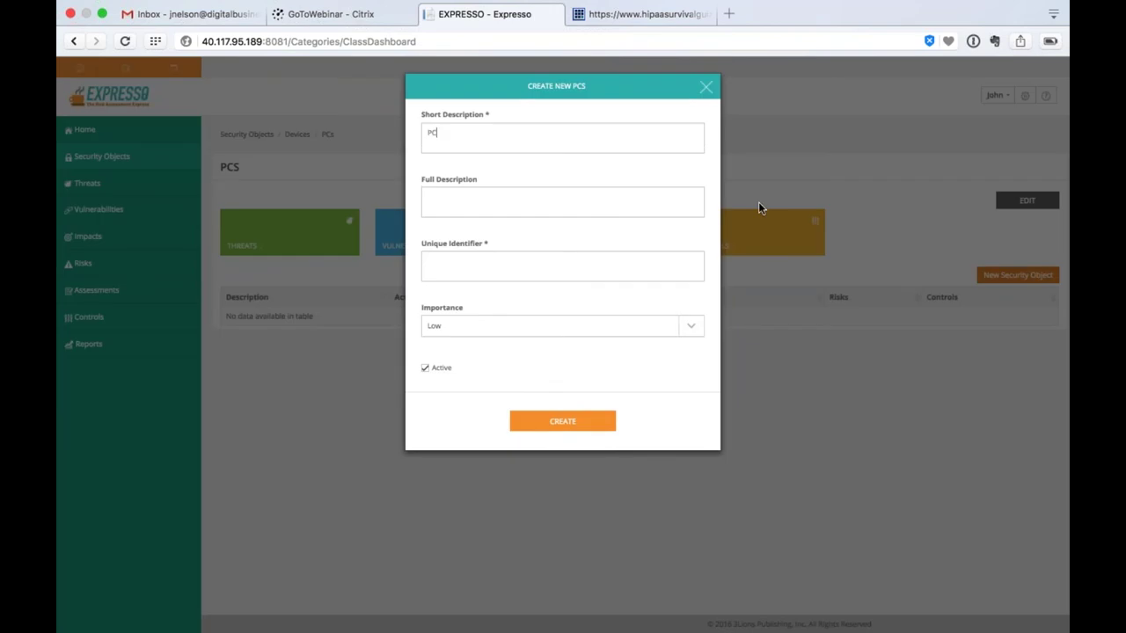
{"action": "type", "text": "1 1"}
{"action": "left_click", "coordinate": [524, 205]}
{"action": "type", "text": "CEI"}
{"action": "type", "text": "O"}
{"action": "type", "text": " PC"}
{"action": "left_click", "coordinate": [509, 269]}
{"action": "type", "text": "PC1"}
{"action": "key", "text": "Return"}
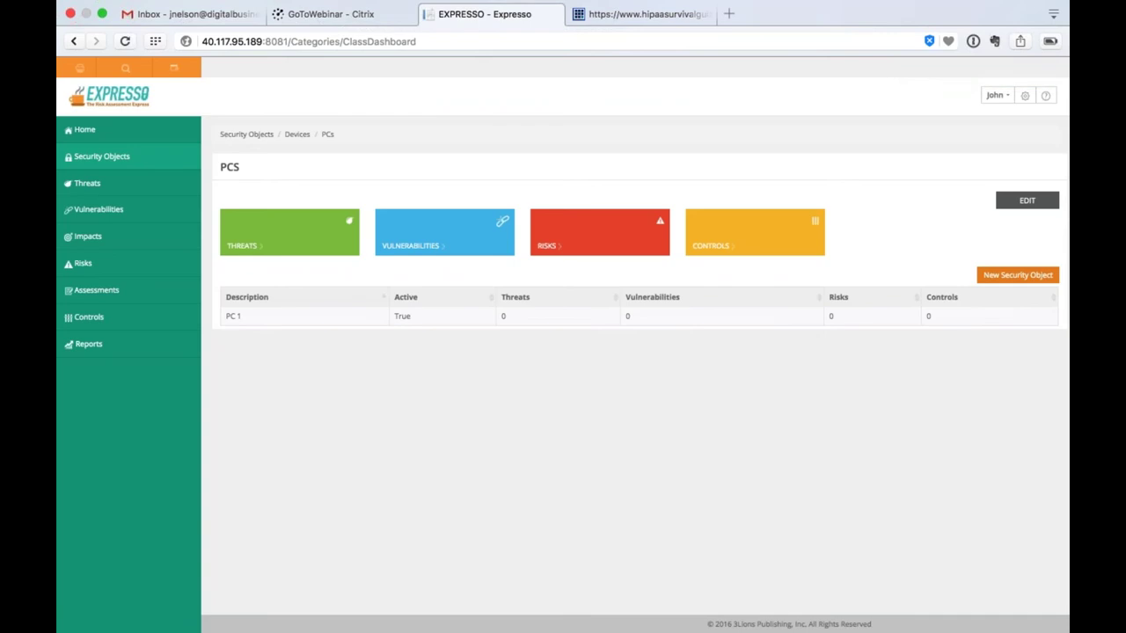
Start a security objects CSV import and open the file chooser for it
{"action": "left_click", "coordinate": [173, 67]}
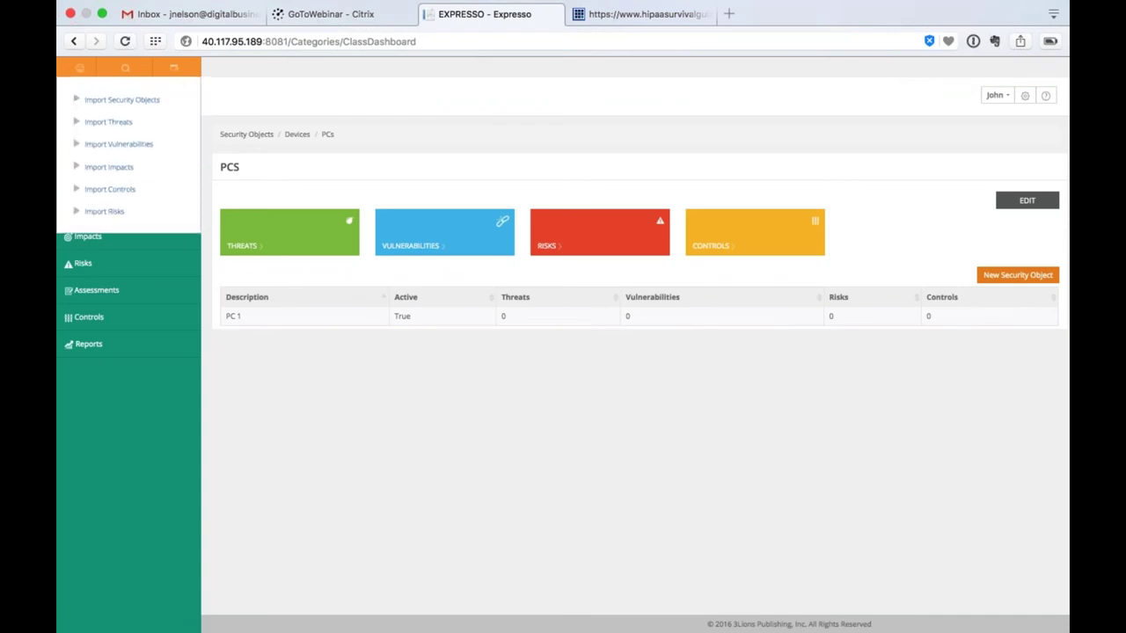
{"action": "left_click", "coordinate": [144, 99]}
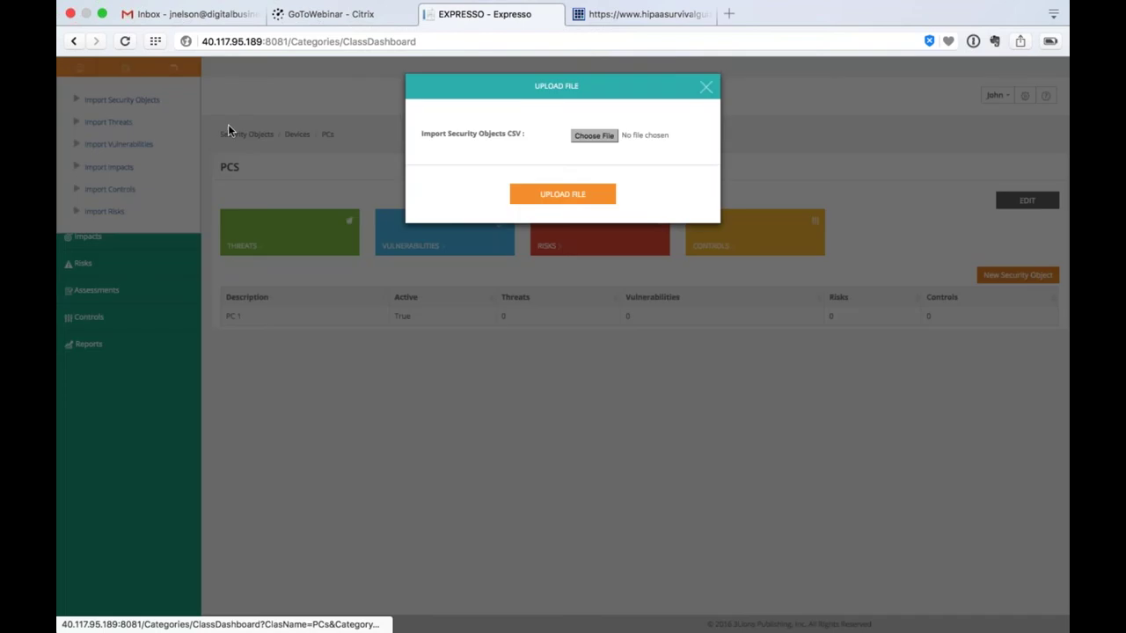
{"action": "left_click", "coordinate": [593, 145]}
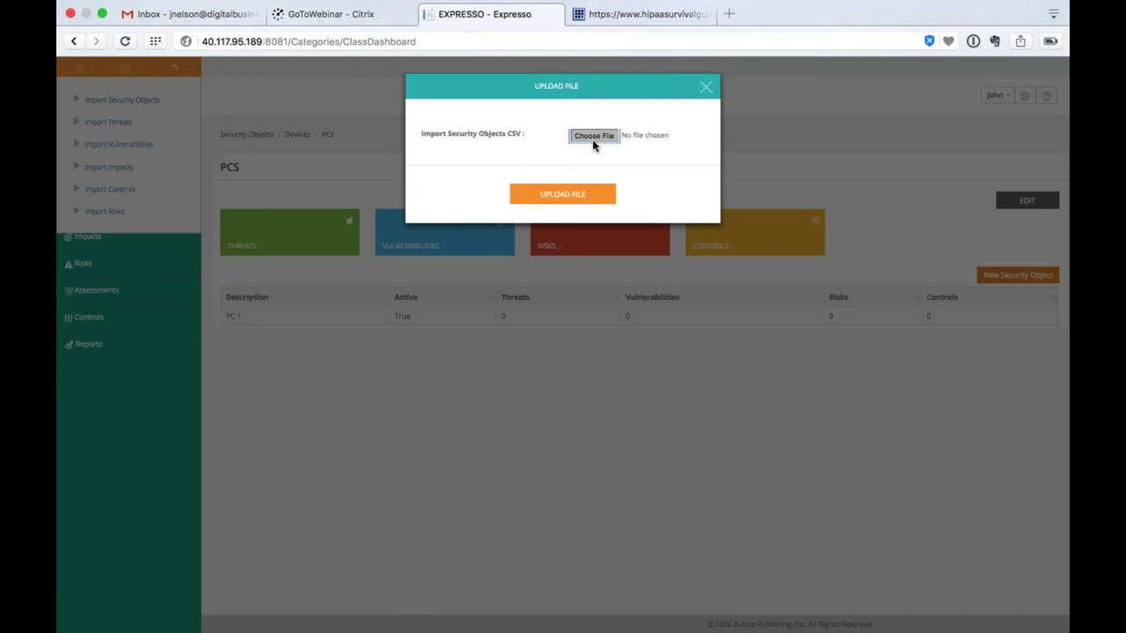
Choose TestImportSO.csv from 3Lions > Expresso > Import File Types > Left Header Import Samples in the DBLG Clients folder as the import file
{"action": "scroll", "coordinate": [493, 189], "scroll_direction": "left", "scroll_amount": 10}
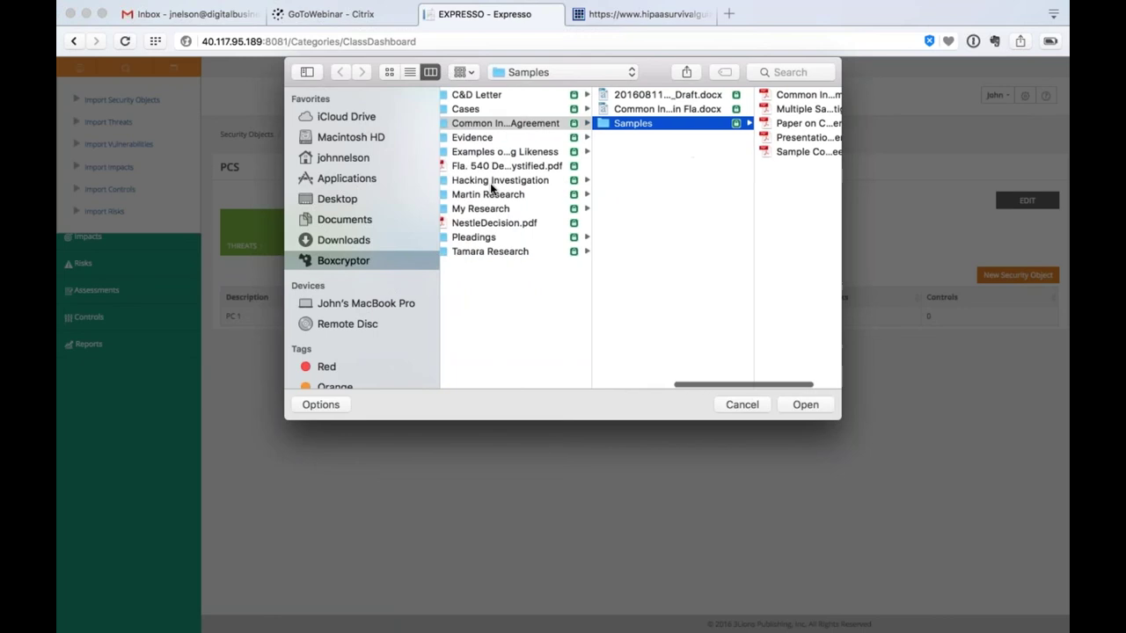
{"action": "scroll", "coordinate": [497, 176], "scroll_direction": "left", "scroll_amount": 10}
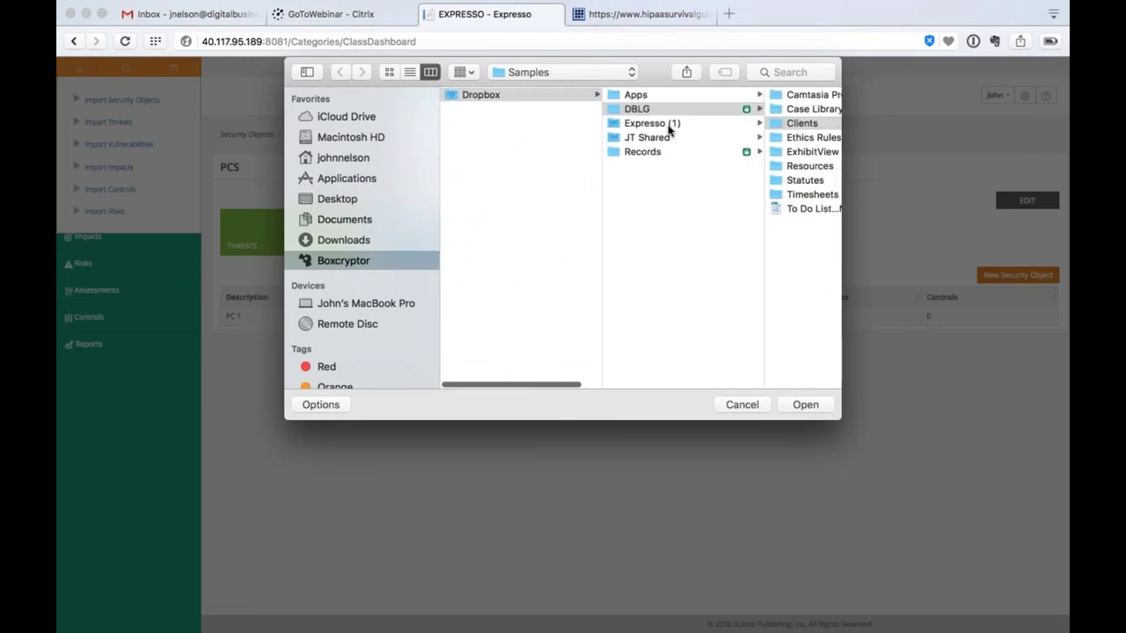
{"action": "scroll", "coordinate": [631, 121], "scroll_direction": "right", "scroll_amount": 3}
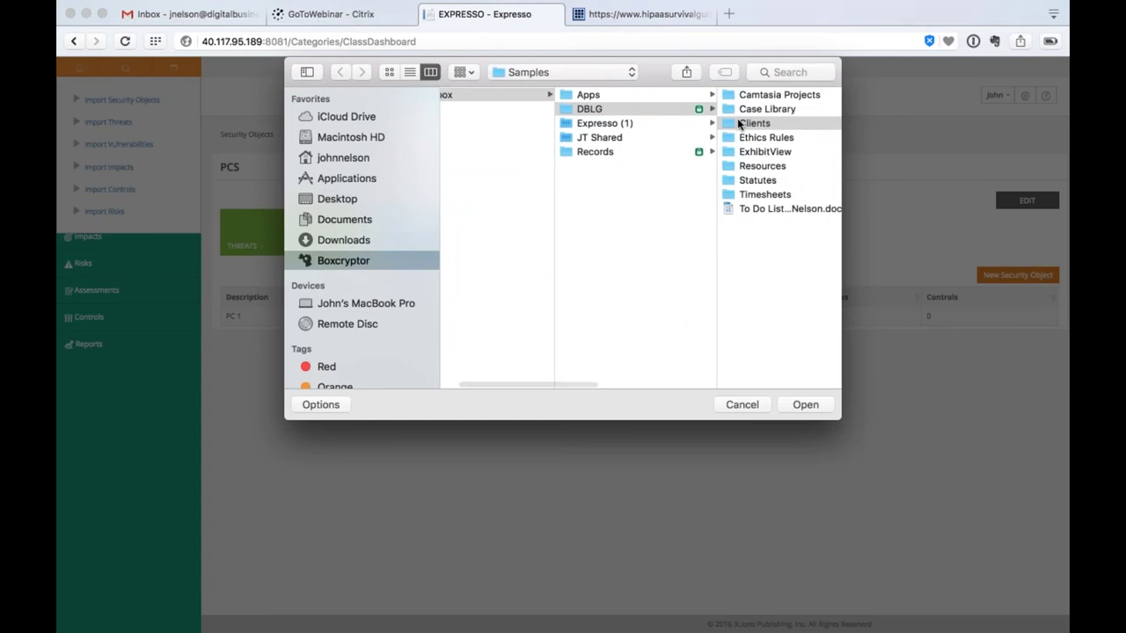
{"action": "left_click", "coordinate": [765, 123]}
{"action": "left_click", "coordinate": [762, 95]}
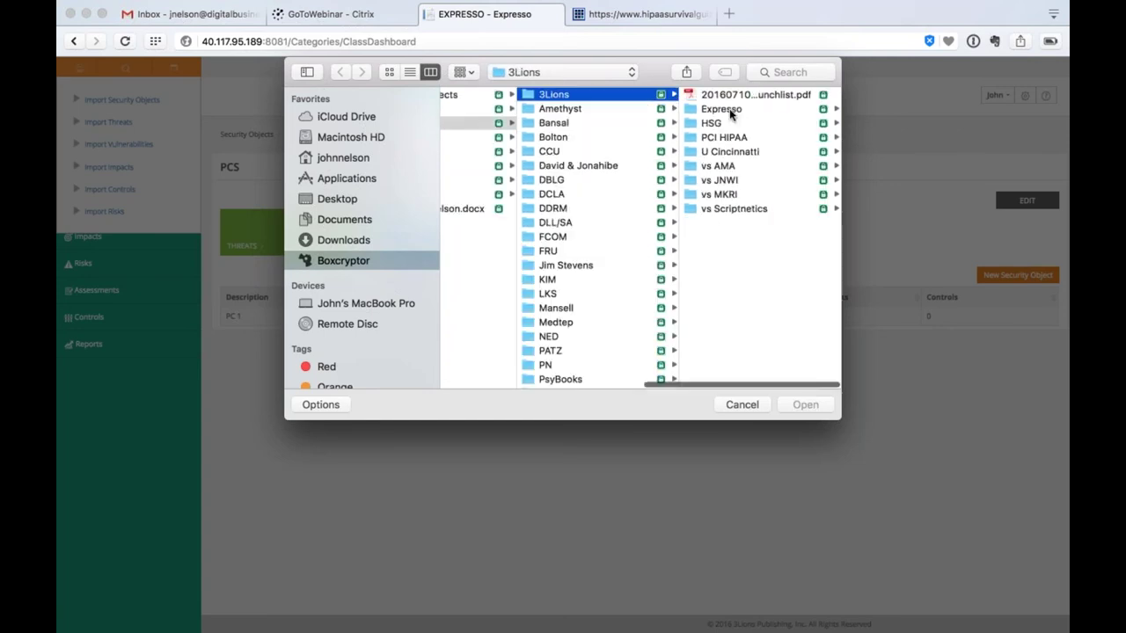
{"action": "left_click", "coordinate": [730, 110]}
{"action": "scroll", "coordinate": [721, 260], "scroll_direction": "down", "scroll_amount": 6}
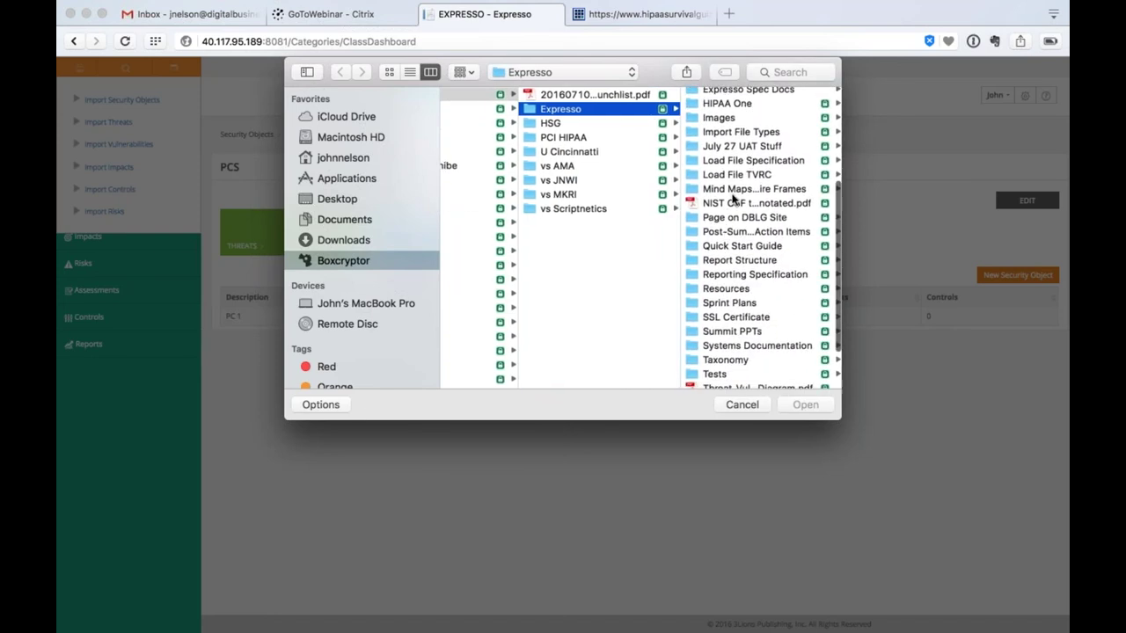
{"action": "left_click", "coordinate": [737, 132]}
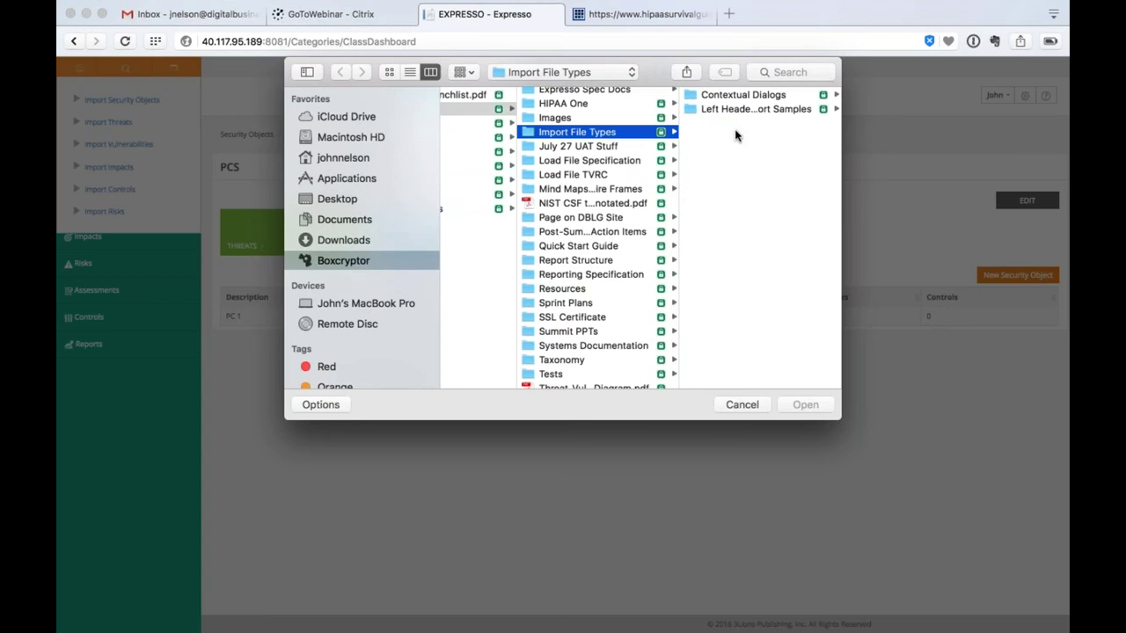
{"action": "left_click", "coordinate": [731, 107]}
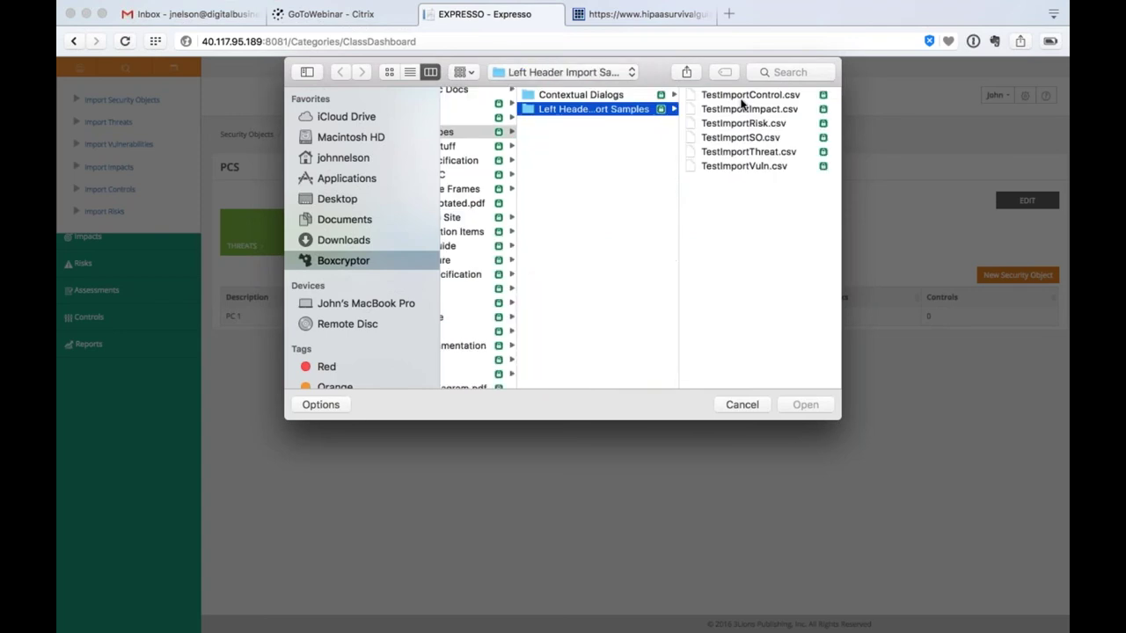
{"action": "left_click", "coordinate": [737, 138]}
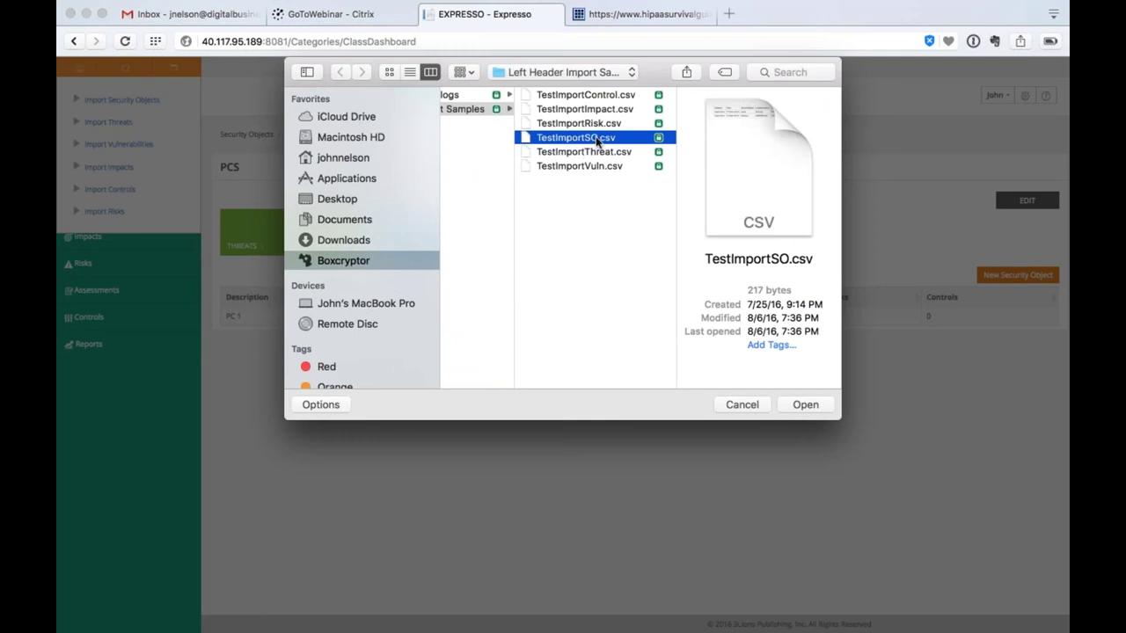
{"action": "left_click", "coordinate": [800, 404]}
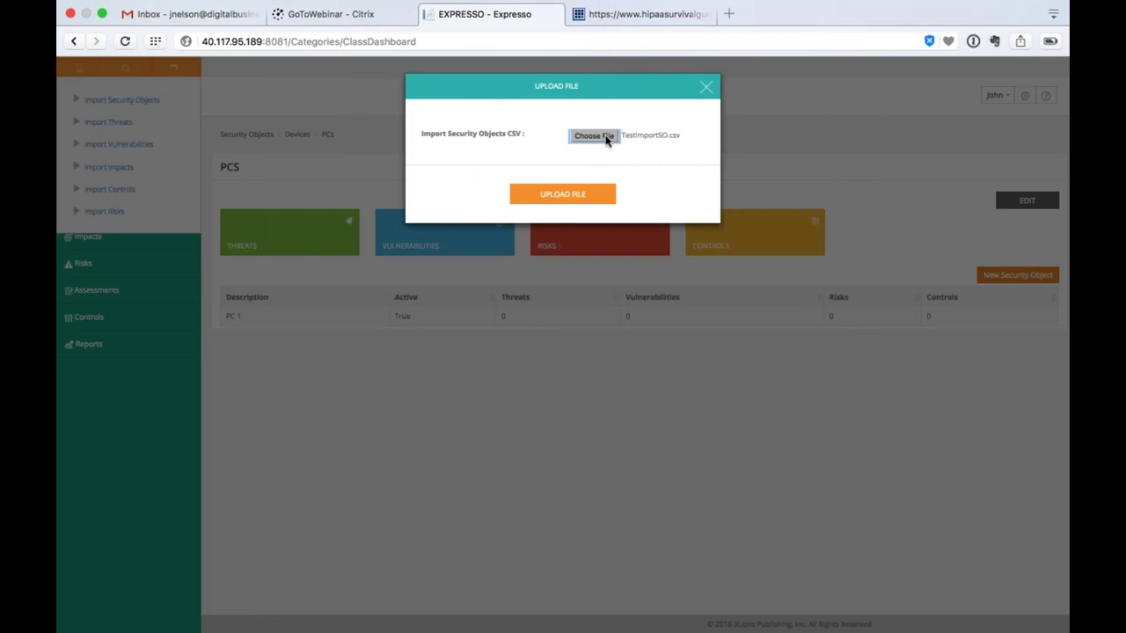
Upload the chosen security objects file, acknowledge the import result and close the upload dialog
{"action": "left_click", "coordinate": [563, 193]}
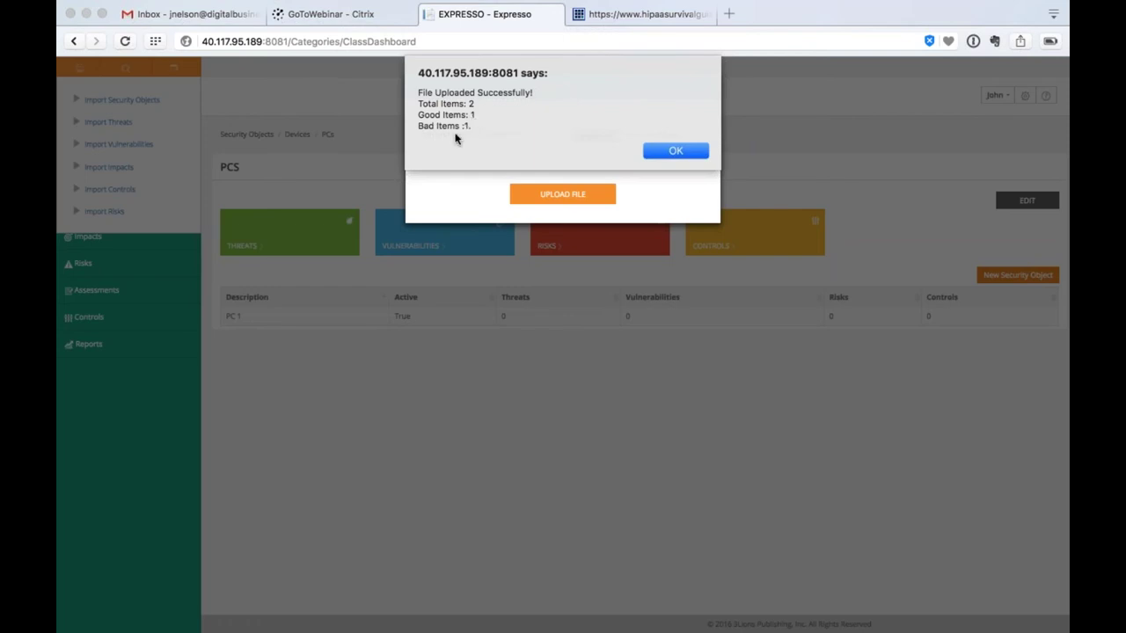
{"action": "left_click", "coordinate": [675, 155]}
{"action": "left_click", "coordinate": [705, 88]}
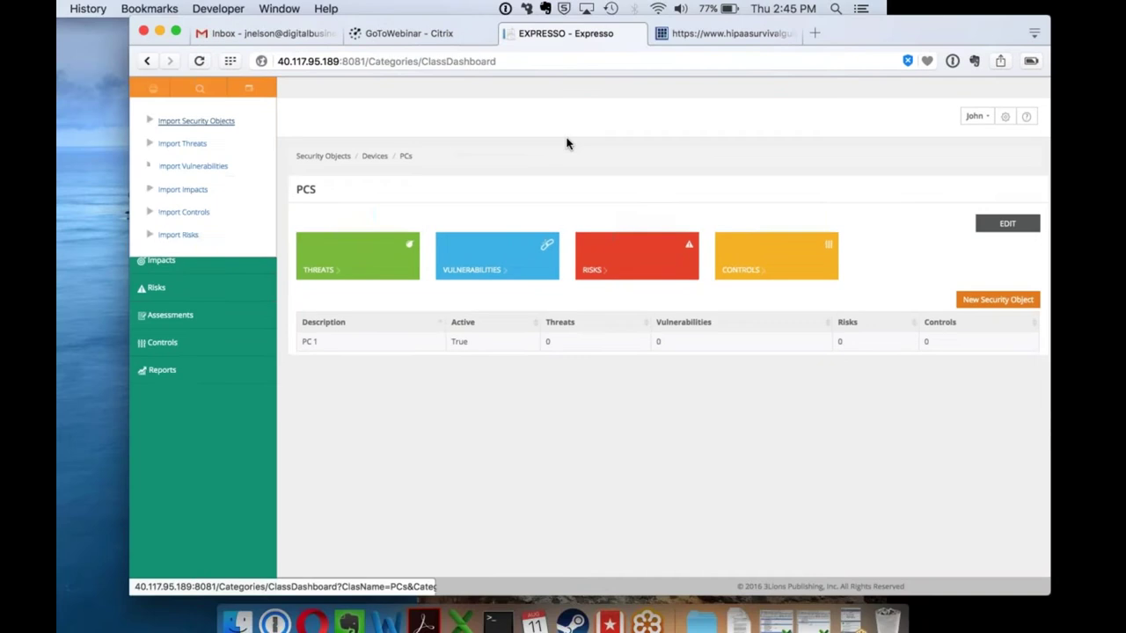
Switch to Finder and open the Boxcryptor folder Dropbox > DBLG > Clients > 3Lions > Expresso
{"action": "left_click", "coordinate": [234, 618]}
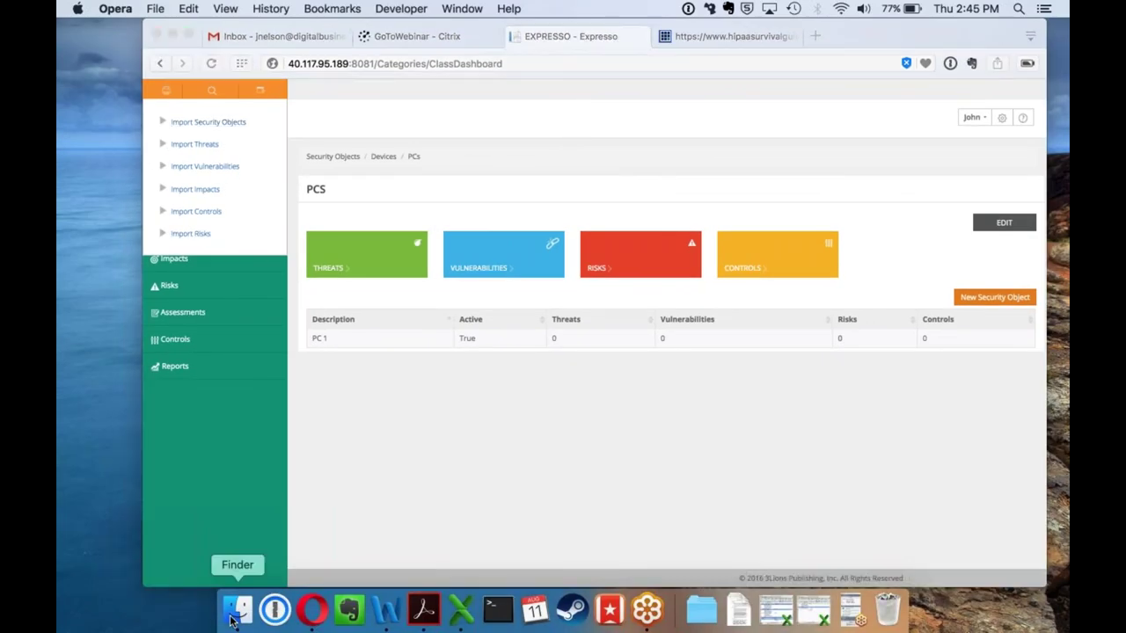
{"action": "left_click", "coordinate": [186, 272]}
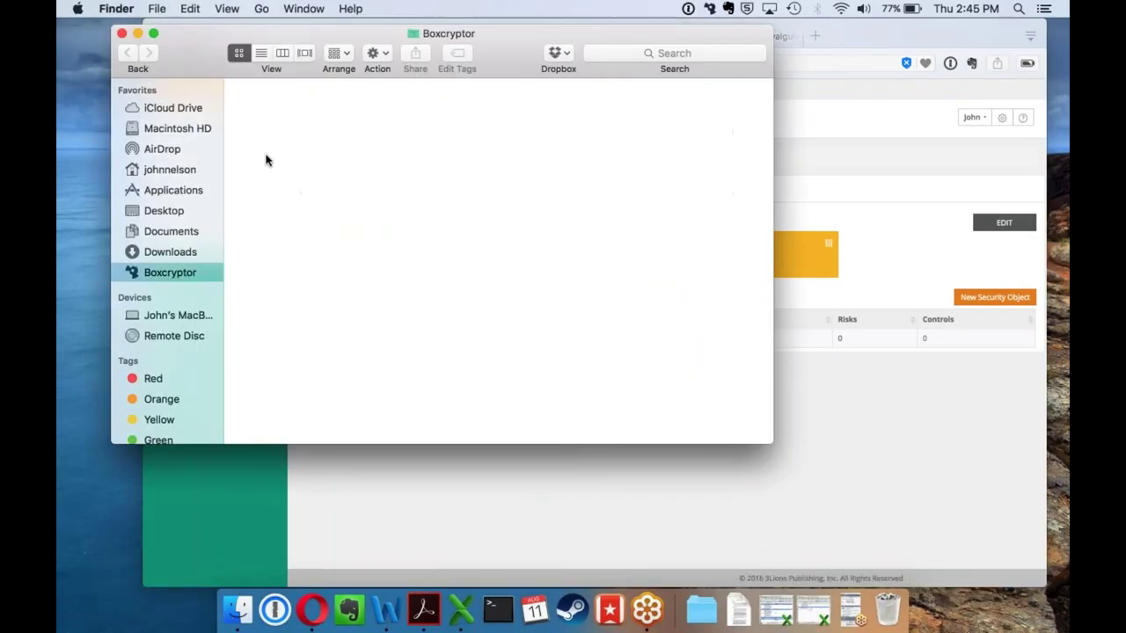
{"action": "double_click", "coordinate": [273, 112]}
{"action": "double_click", "coordinate": [274, 114]}
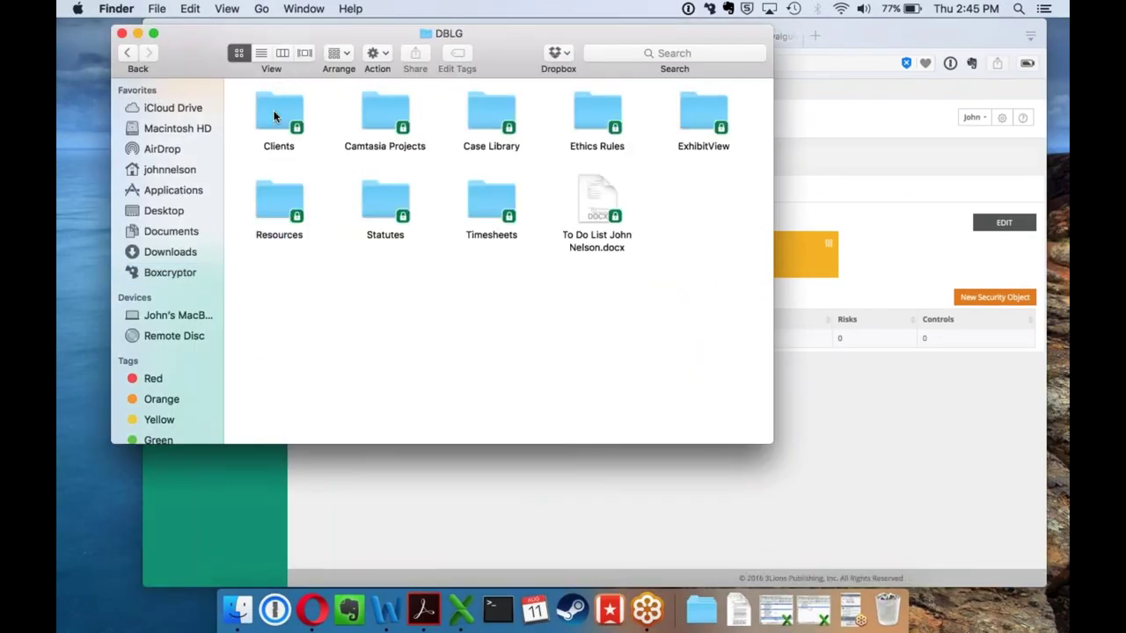
{"action": "double_click", "coordinate": [276, 115]}
{"action": "scroll", "coordinate": [279, 113], "scroll_direction": "up", "scroll_amount": 4}
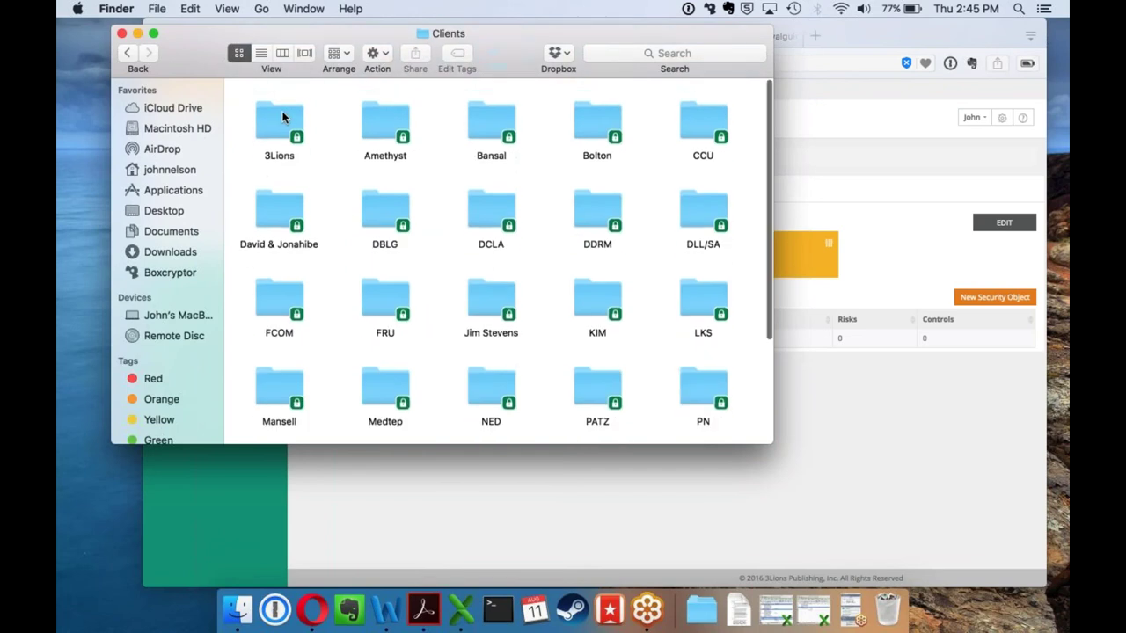
{"action": "double_click", "coordinate": [280, 113]}
{"action": "double_click", "coordinate": [381, 207]}
Open TestImportSO.csv from the Left Header Import Samples folder inside Import File Types in Excel
{"action": "scroll", "coordinate": [414, 290], "scroll_direction": "down", "scroll_amount": 3}
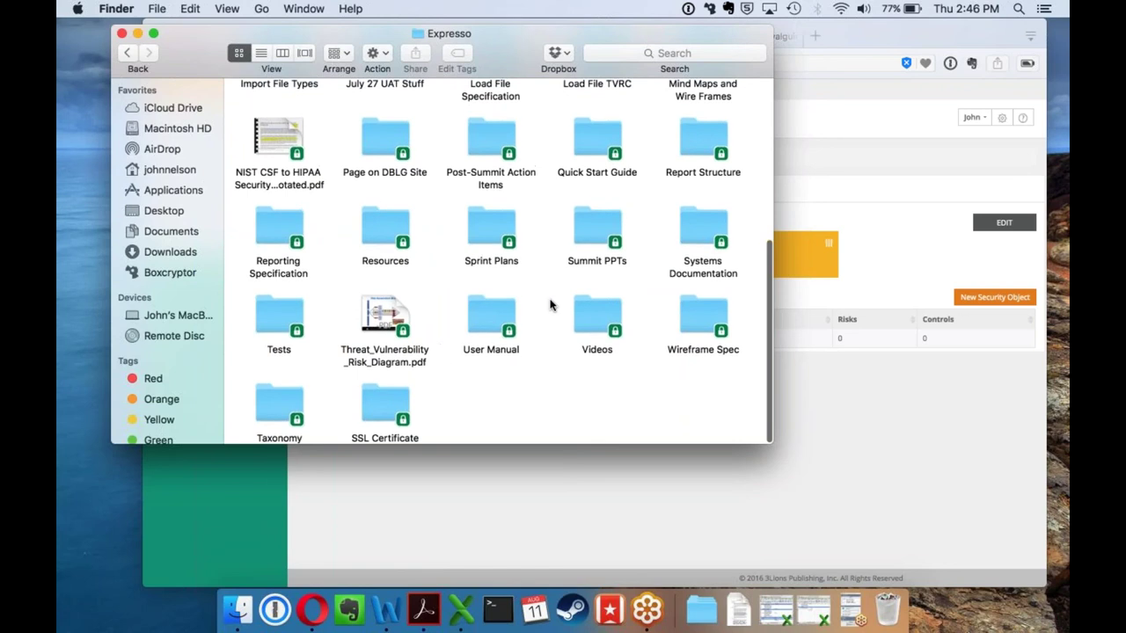
{"action": "scroll", "coordinate": [550, 304], "scroll_direction": "up", "scroll_amount": 2}
{"action": "scroll", "coordinate": [550, 304], "scroll_direction": "up", "scroll_amount": 3}
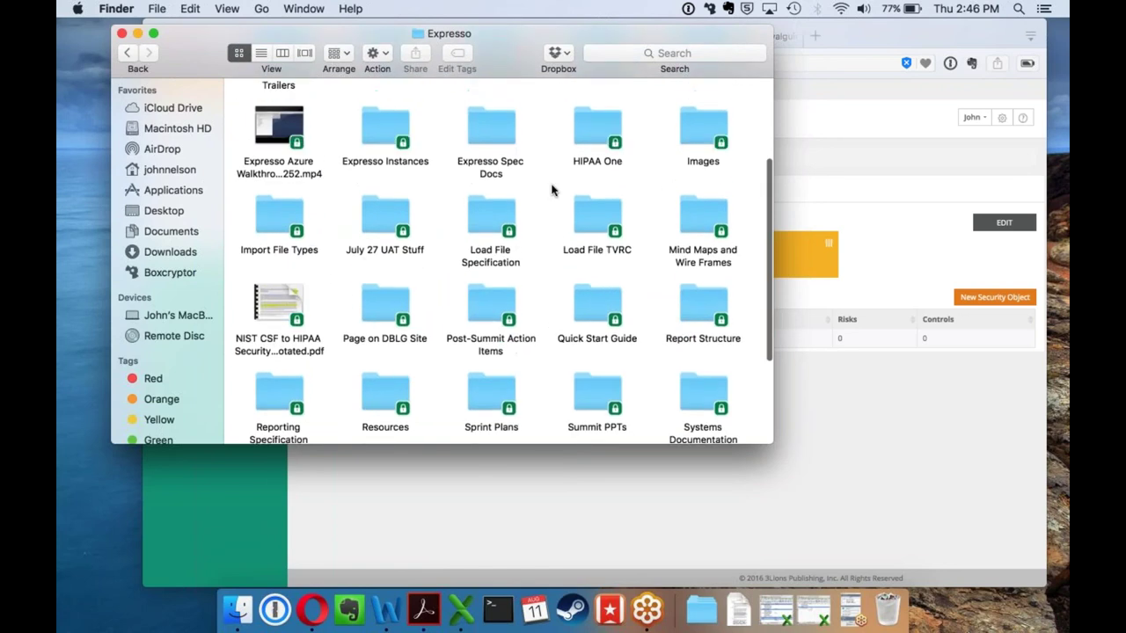
{"action": "scroll", "coordinate": [385, 180], "scroll_direction": "up", "scroll_amount": 2}
{"action": "double_click", "coordinate": [275, 269]}
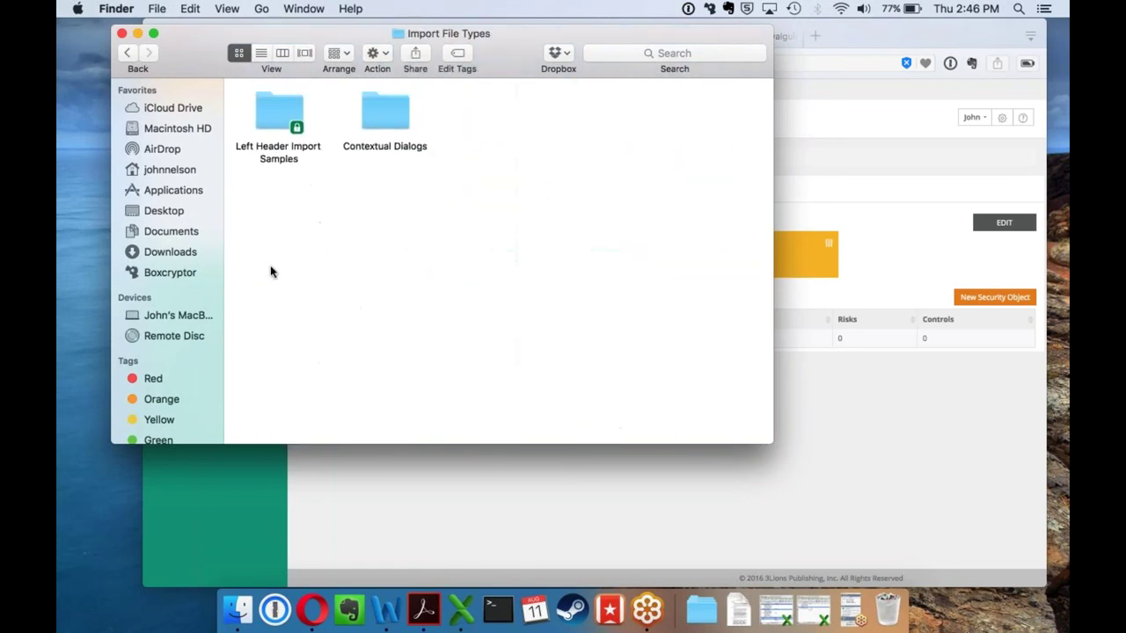
{"action": "double_click", "coordinate": [295, 114]}
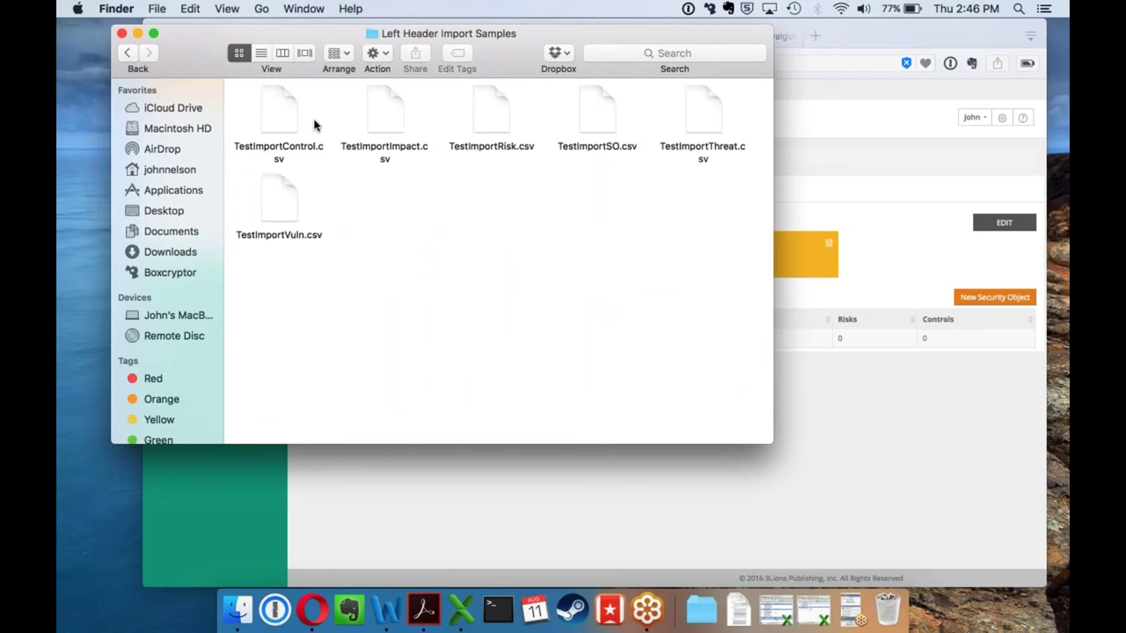
{"action": "double_click", "coordinate": [593, 102]}
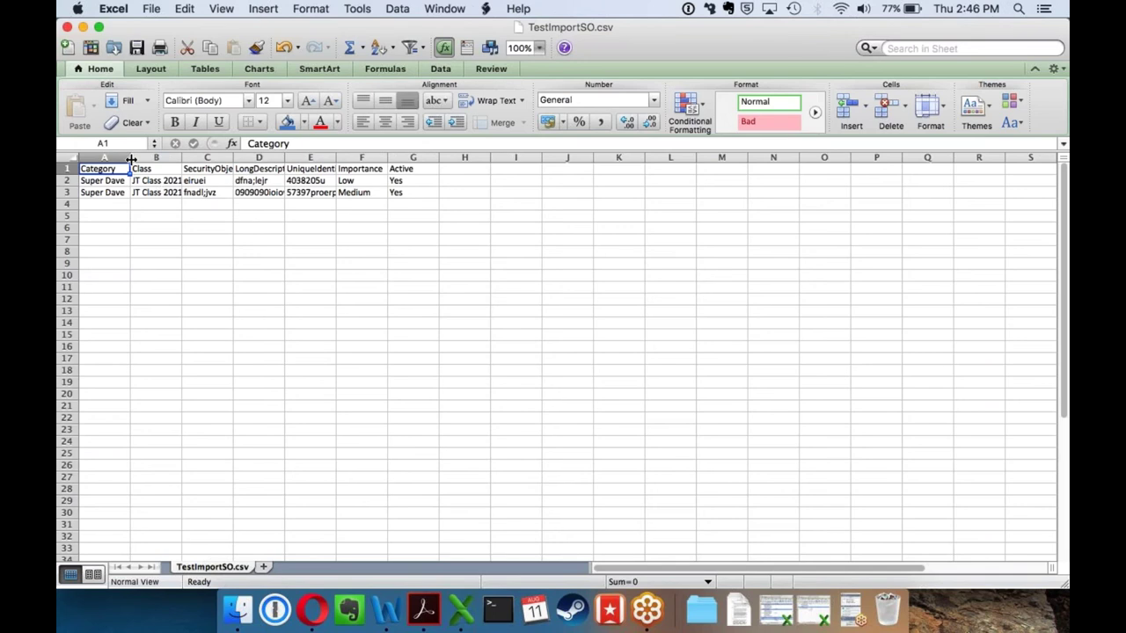
Widen the Category column and go through the Category, Class and SecurityObject headers
{"action": "left_click_drag", "start_coordinate": [130, 159], "coordinate": [169, 159]}
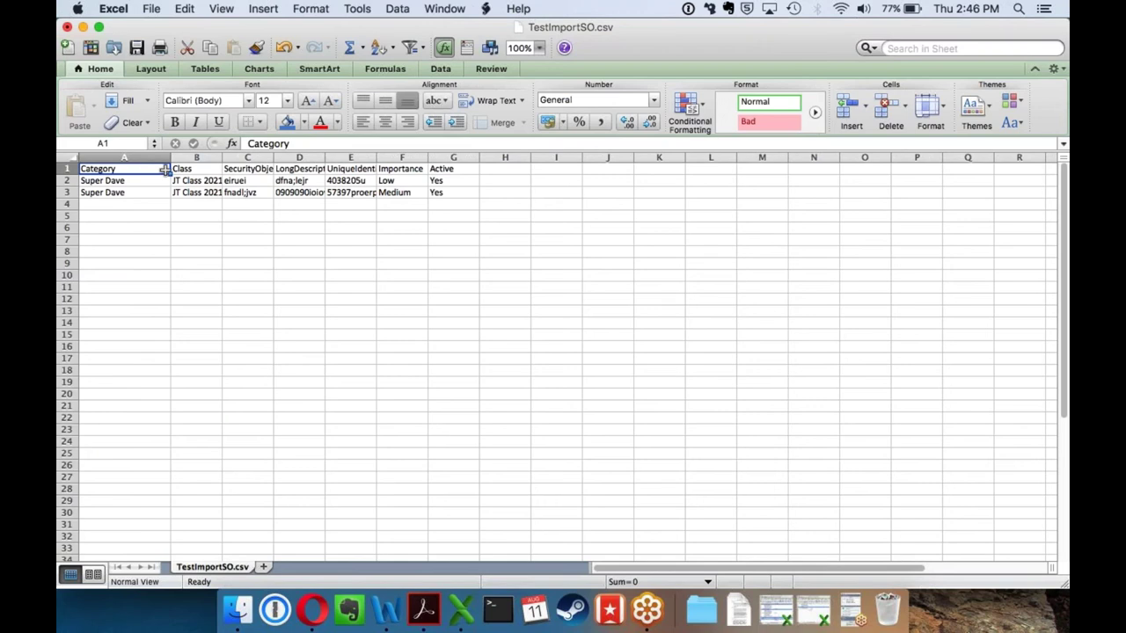
{"action": "left_click", "coordinate": [201, 169]}
{"action": "key", "text": "Left"}
{"action": "left_click", "coordinate": [200, 170]}
{"action": "key", "text": "Right"}
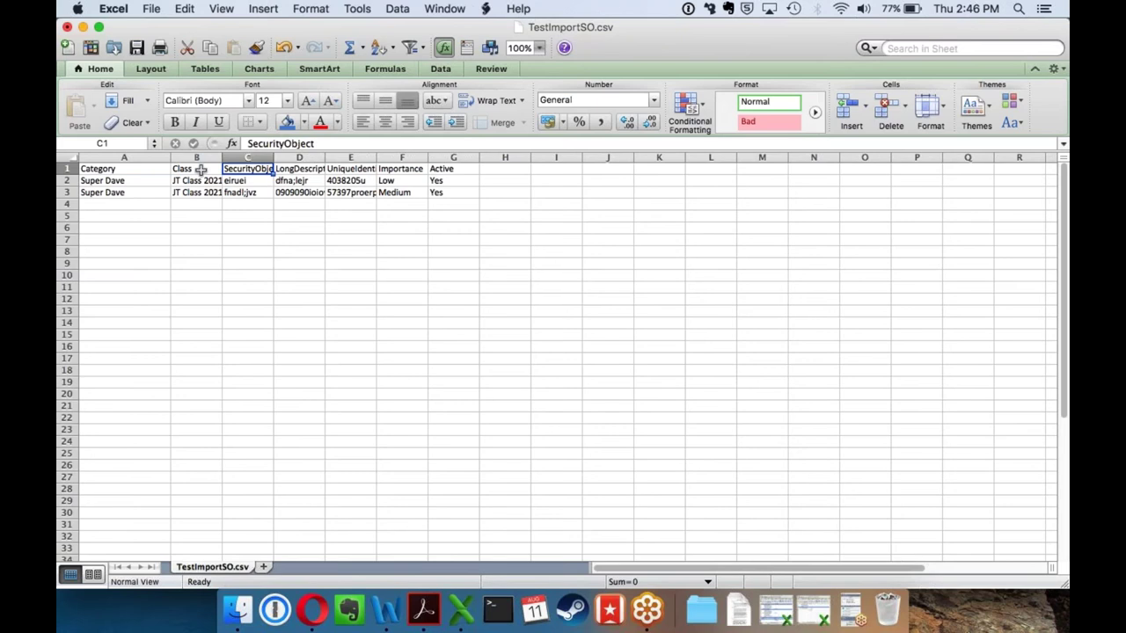
In the first data row, set the security object to PC1 and the long description to CEO PC
{"action": "key", "text": "Down"}
{"action": "type", "text": "PC1"}
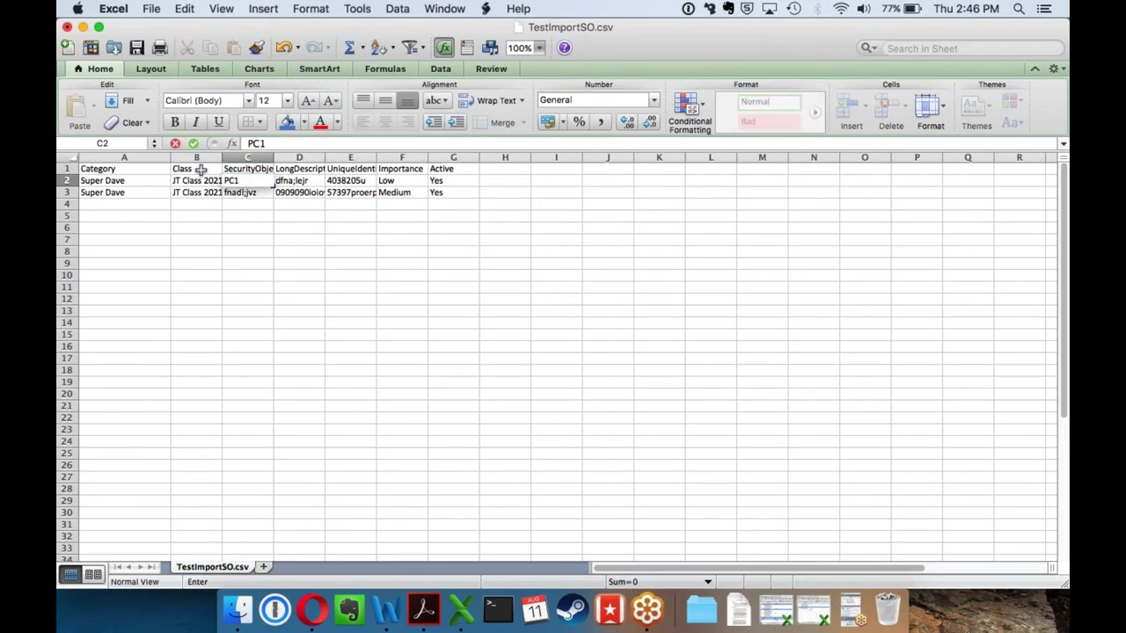
{"action": "key", "text": "Tab"}
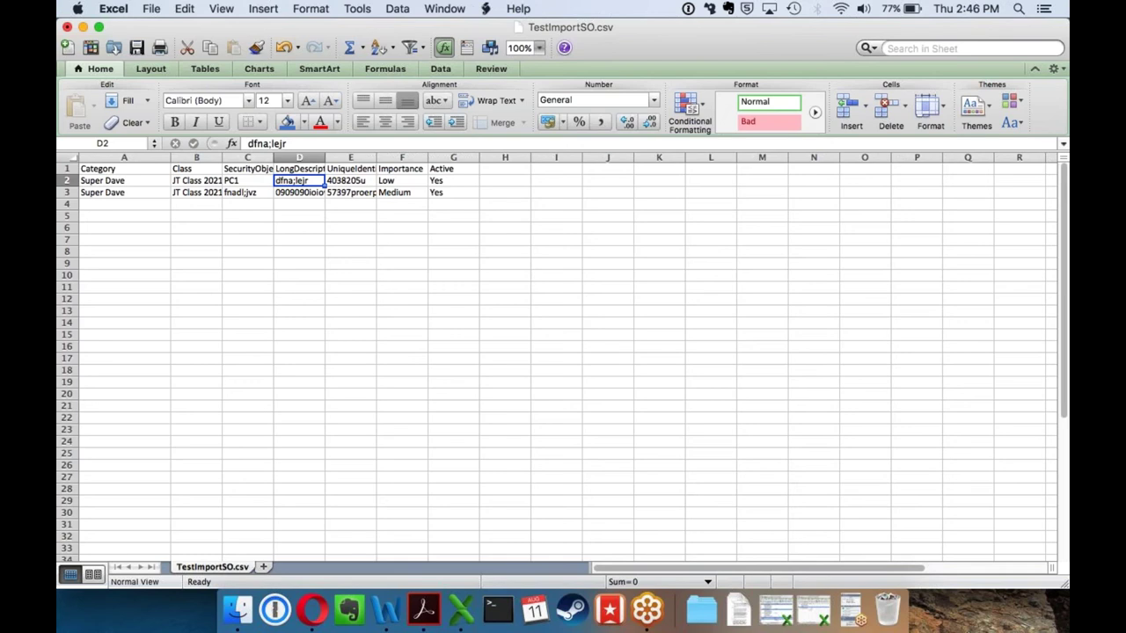
{"action": "type", "text": "CEO PC"}
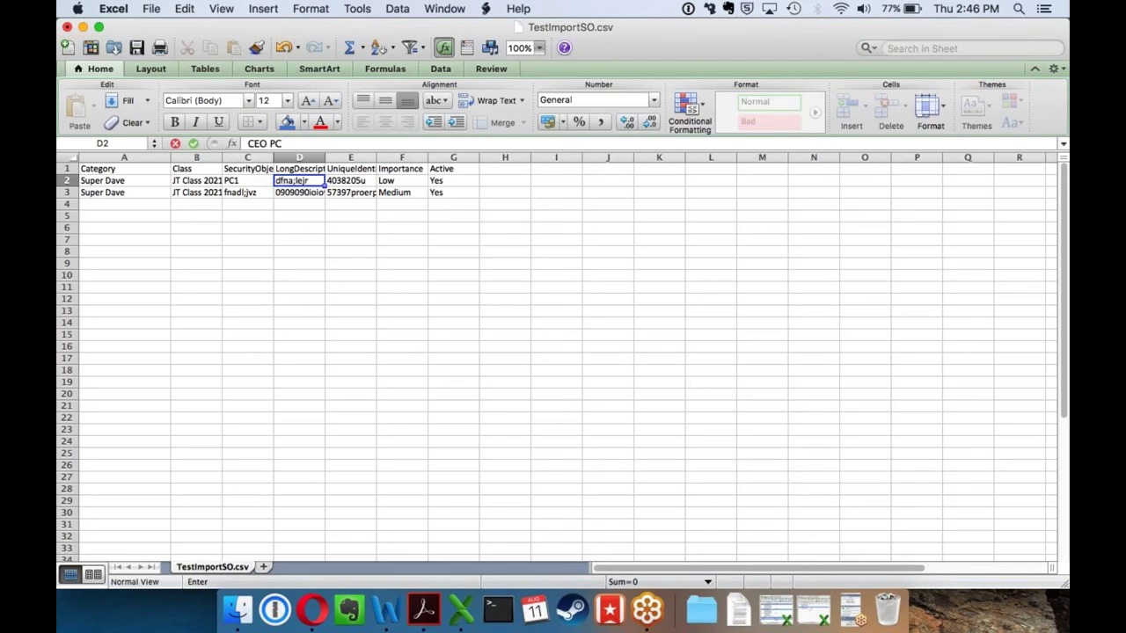
{"action": "key", "text": "Tab"}
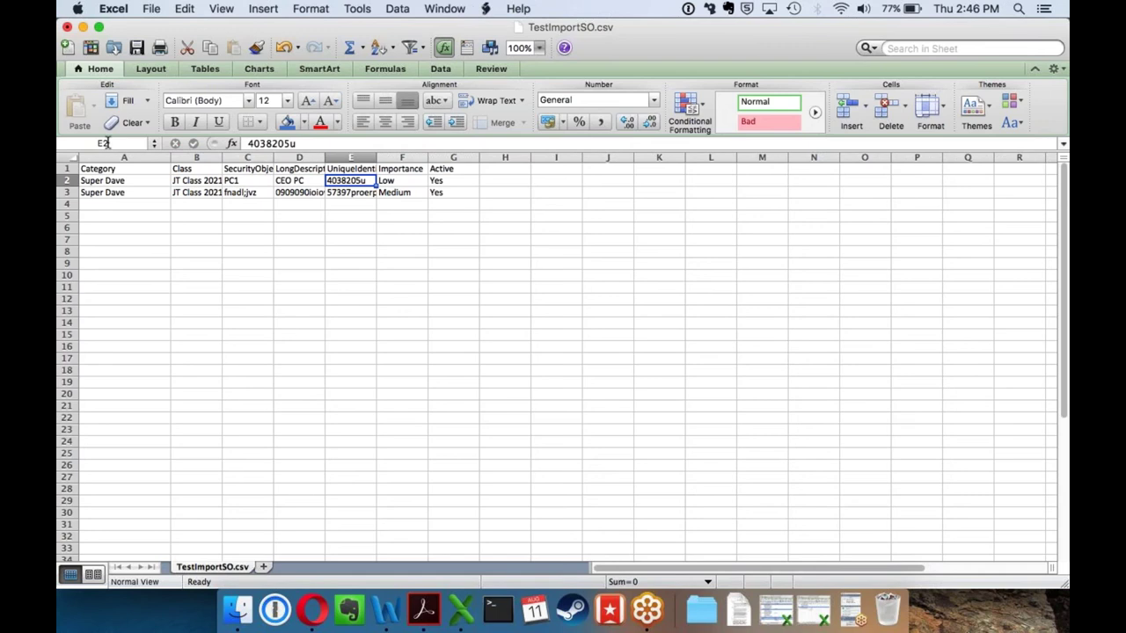
Examine the UniqueIdentifier, Importance and Active columns, including the importance values of both data rows
{"action": "left_click", "coordinate": [369, 158]}
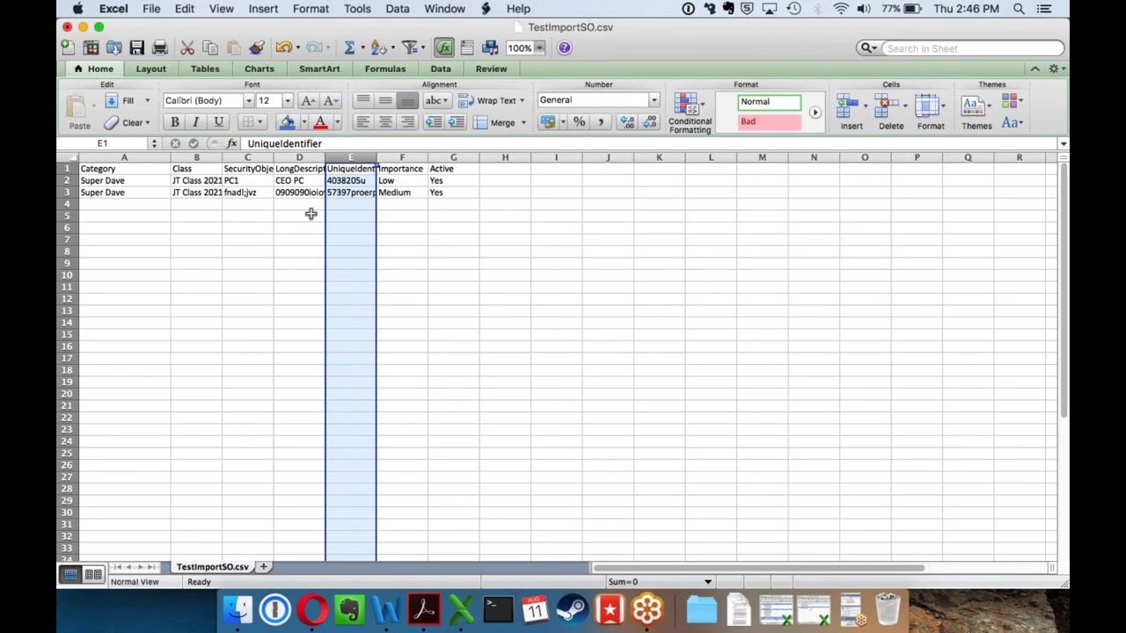
{"action": "left_click", "coordinate": [409, 159]}
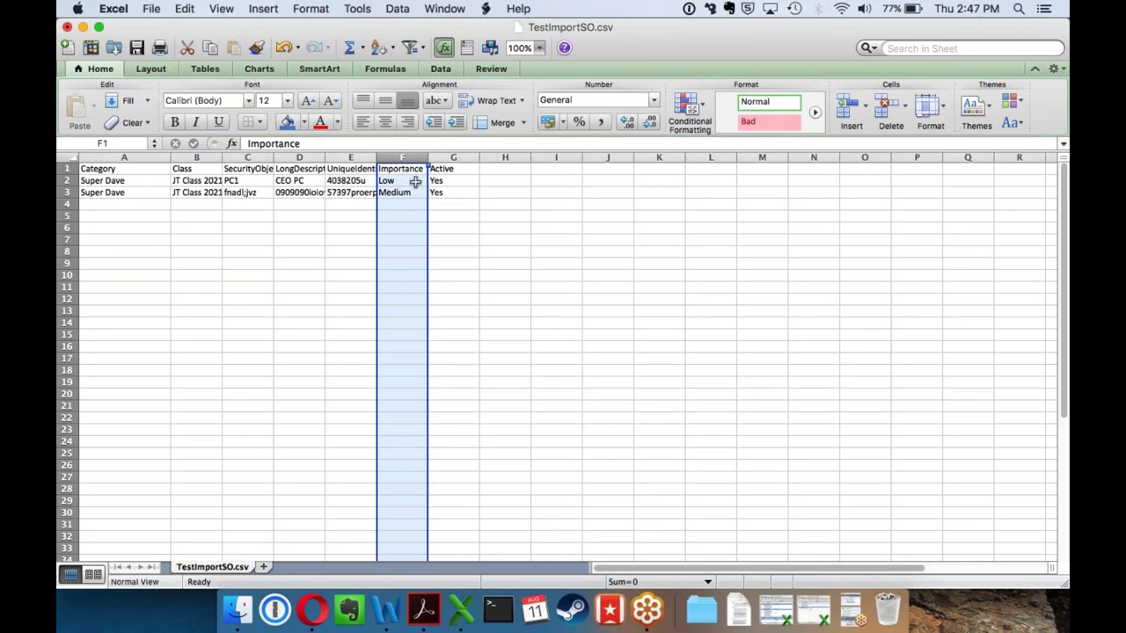
{"action": "left_click", "coordinate": [414, 180]}
{"action": "left_click", "coordinate": [410, 193]}
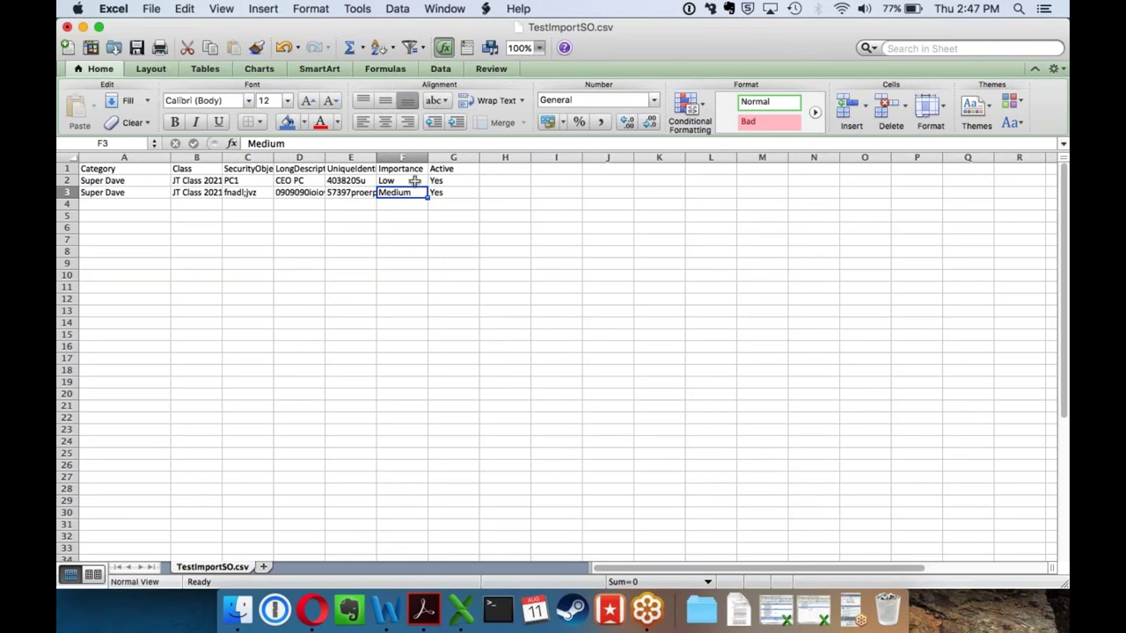
{"action": "left_click", "coordinate": [454, 158]}
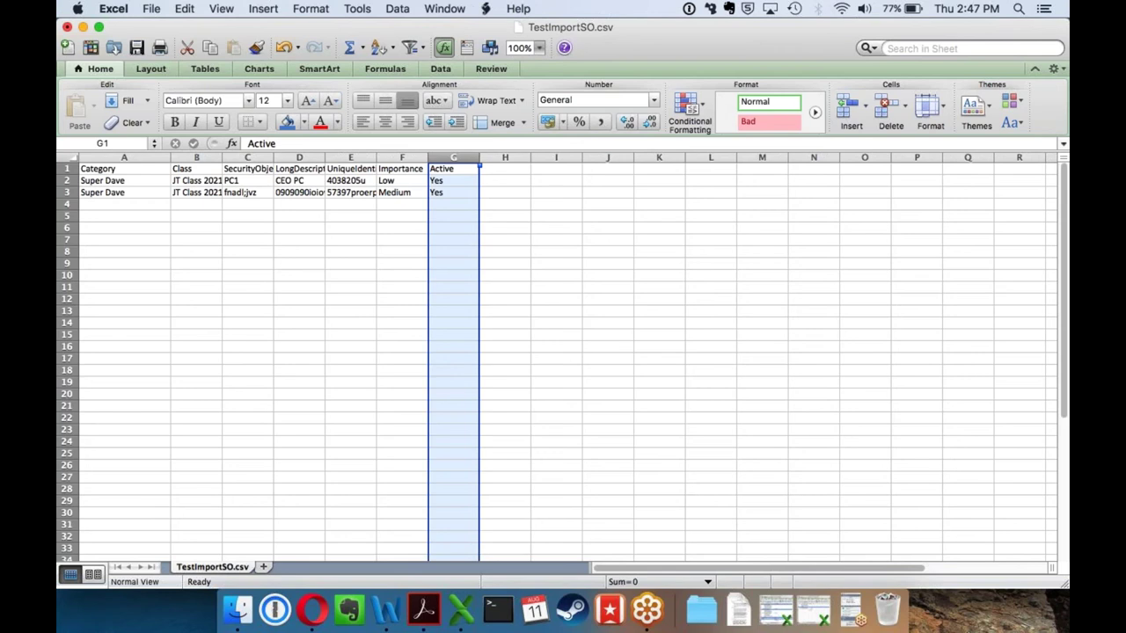
Set the Active value of the first data row to No and compare it with the second row's Active value
{"action": "left_click", "coordinate": [450, 181]}
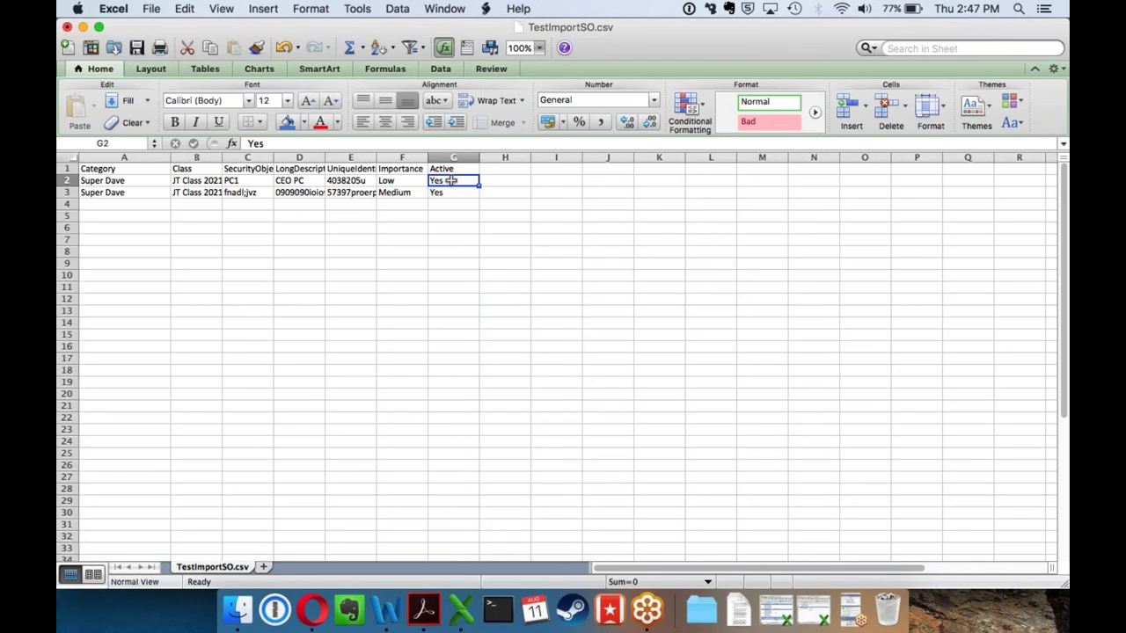
{"action": "type", "text": "NO"}
{"action": "key", "text": "BackSpace"}
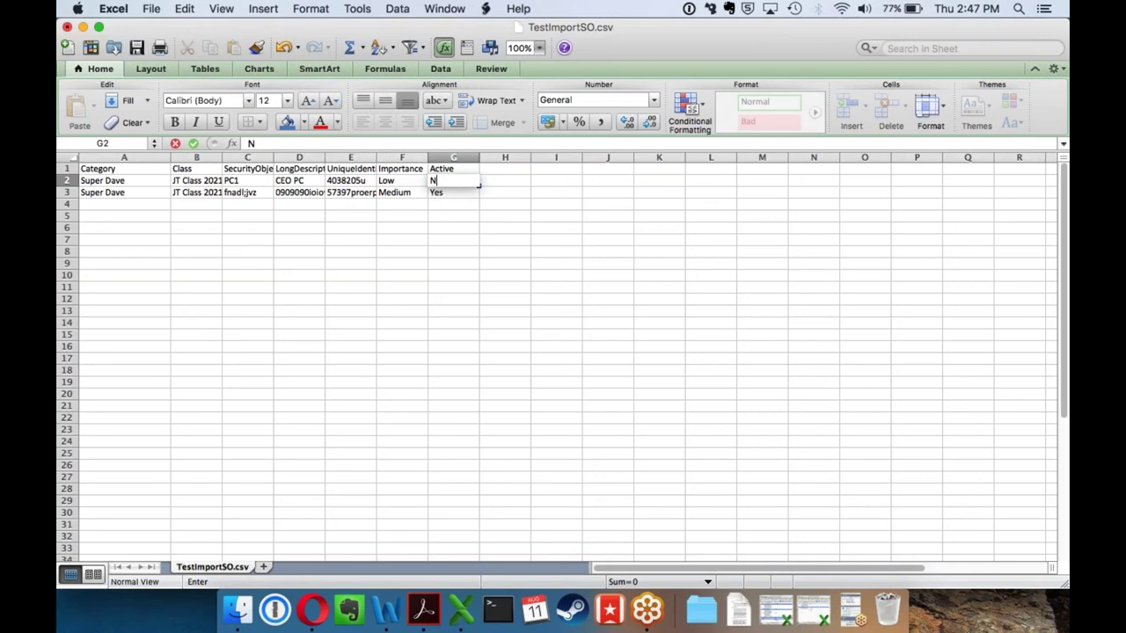
{"action": "type", "text": "o"}
{"action": "key", "text": "Return"}
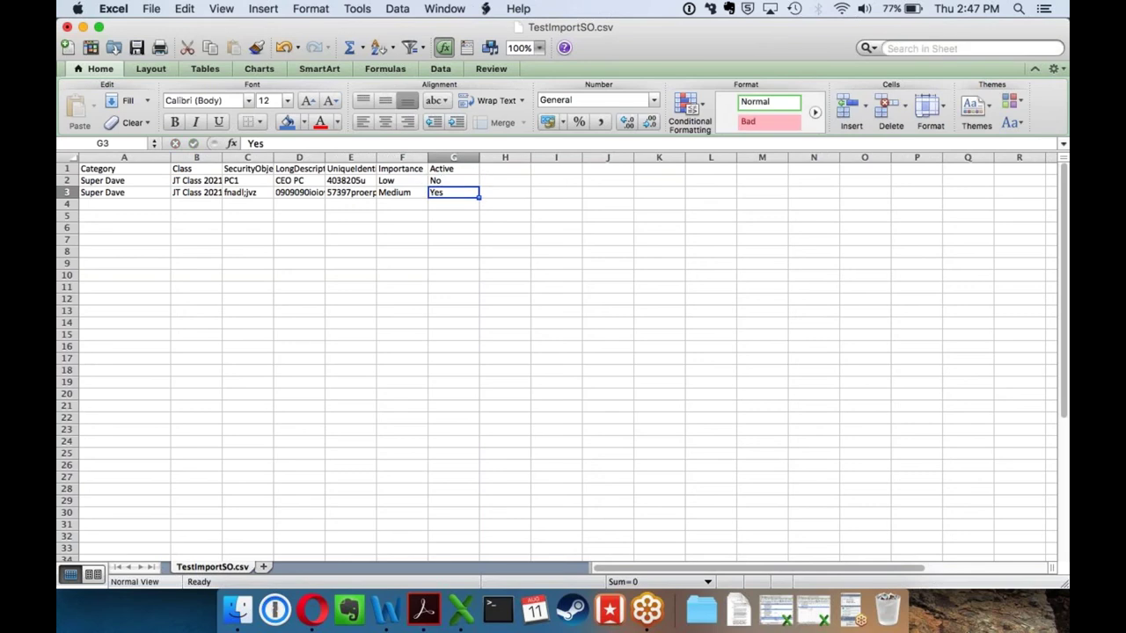
{"action": "left_click", "coordinate": [450, 180]}
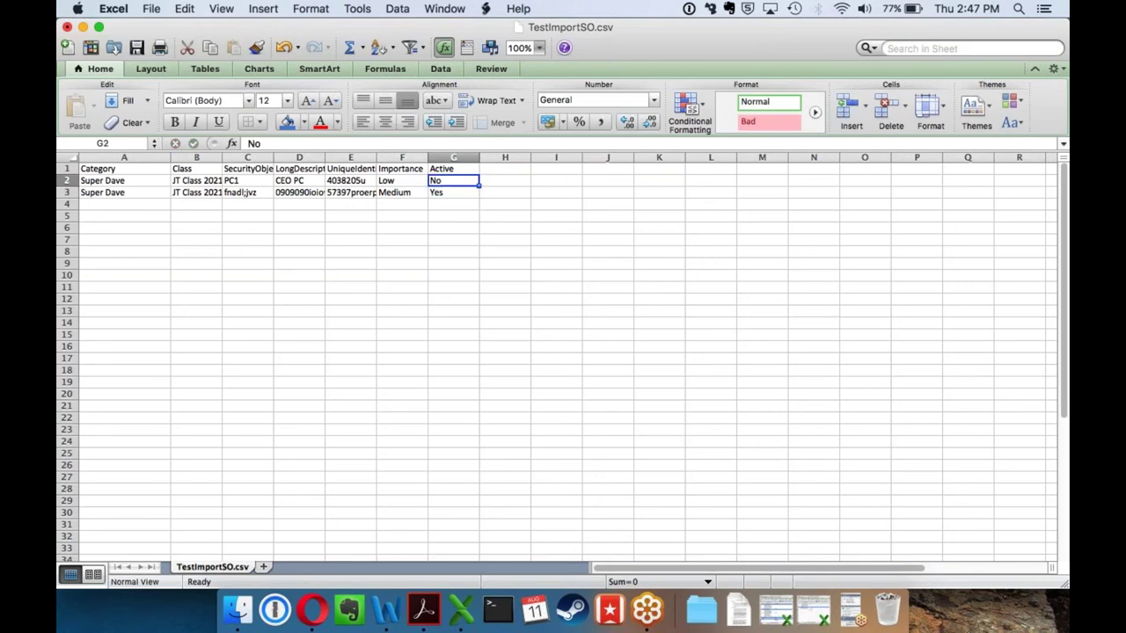
{"action": "left_click", "coordinate": [453, 192]}
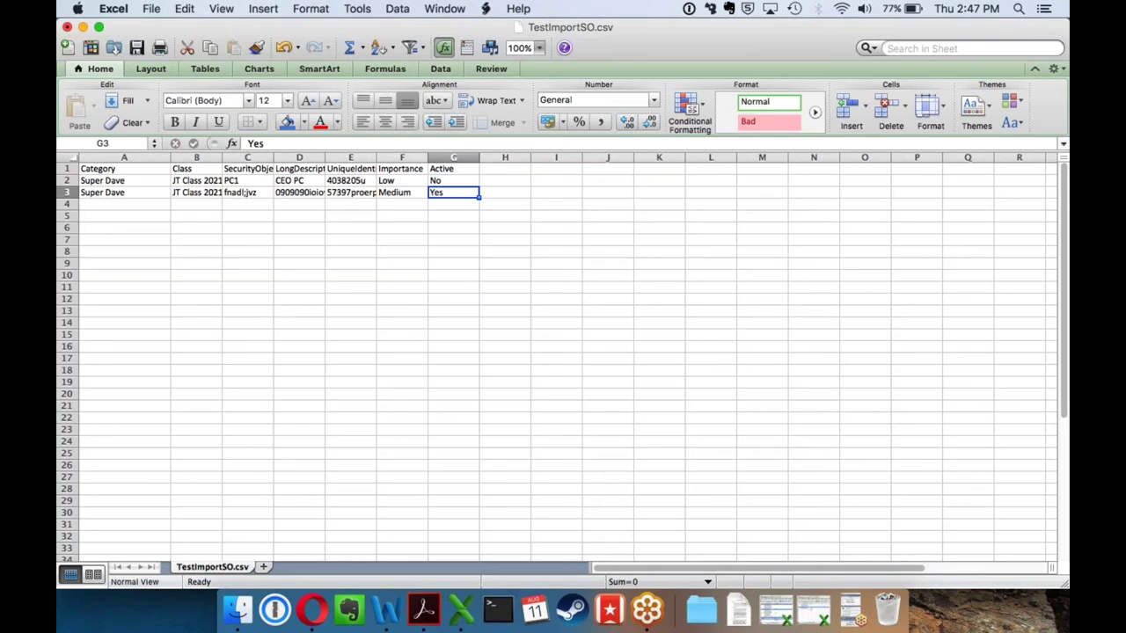
{"action": "left_click", "coordinate": [450, 180]}
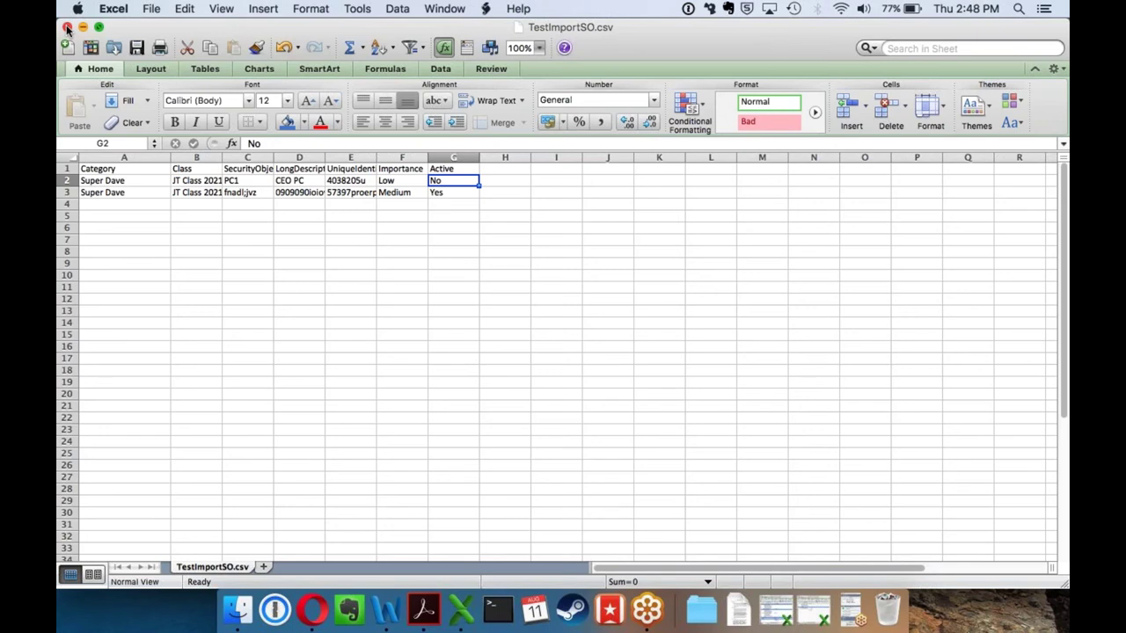
Add a third data row with category Personnel, class IT and a person's first name as the security object
{"action": "left_click", "coordinate": [109, 202]}
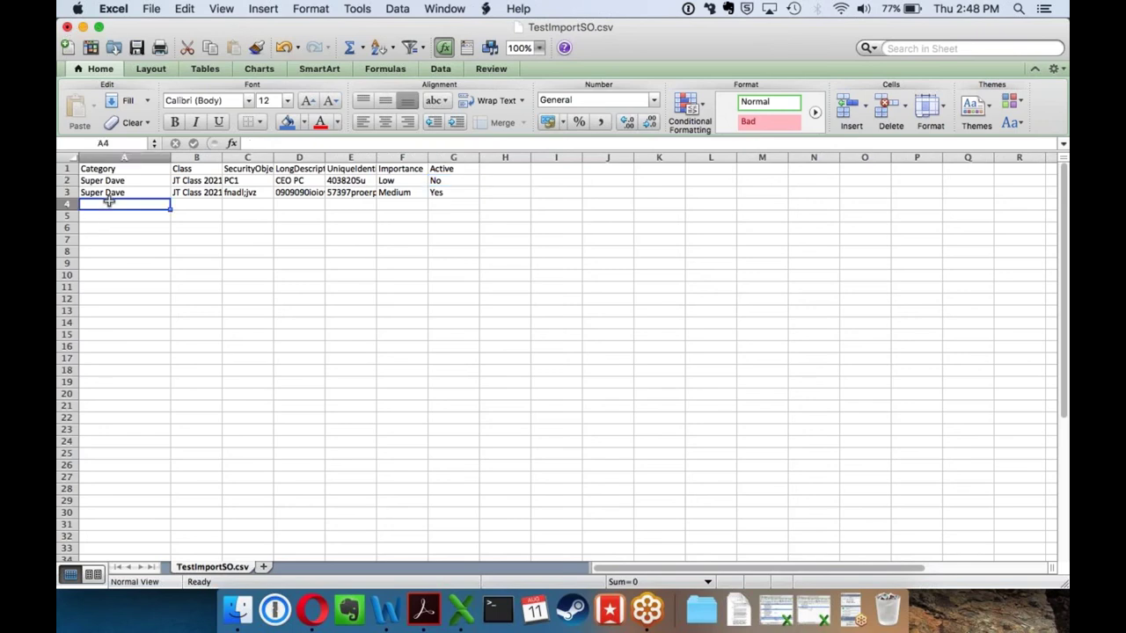
{"action": "type", "text": "Personnel"}
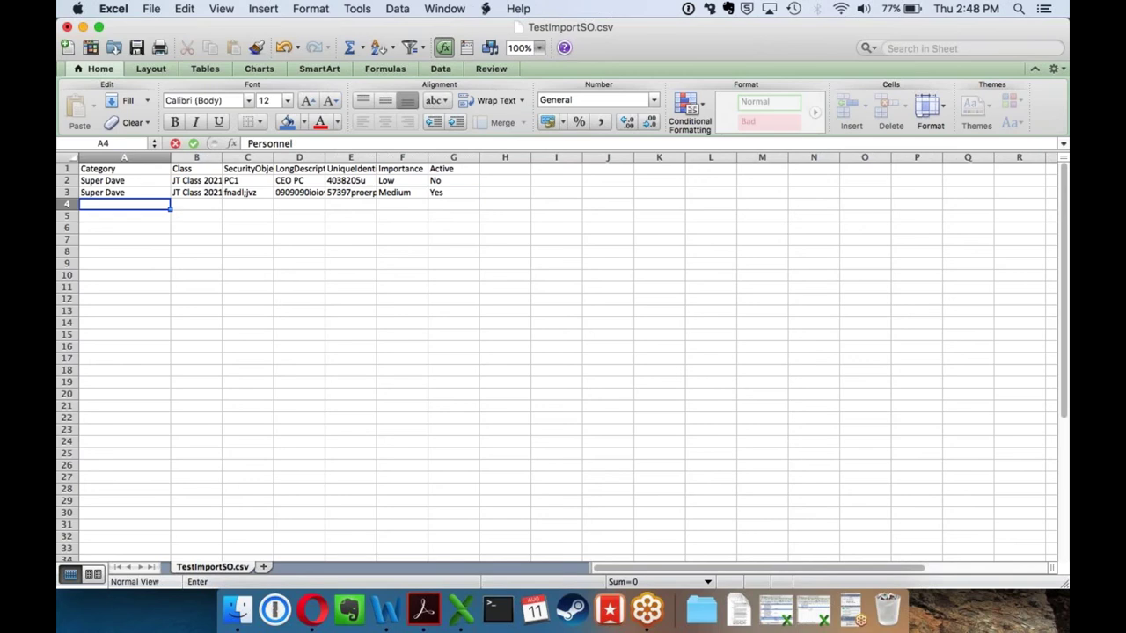
{"action": "key", "text": "Tab"}
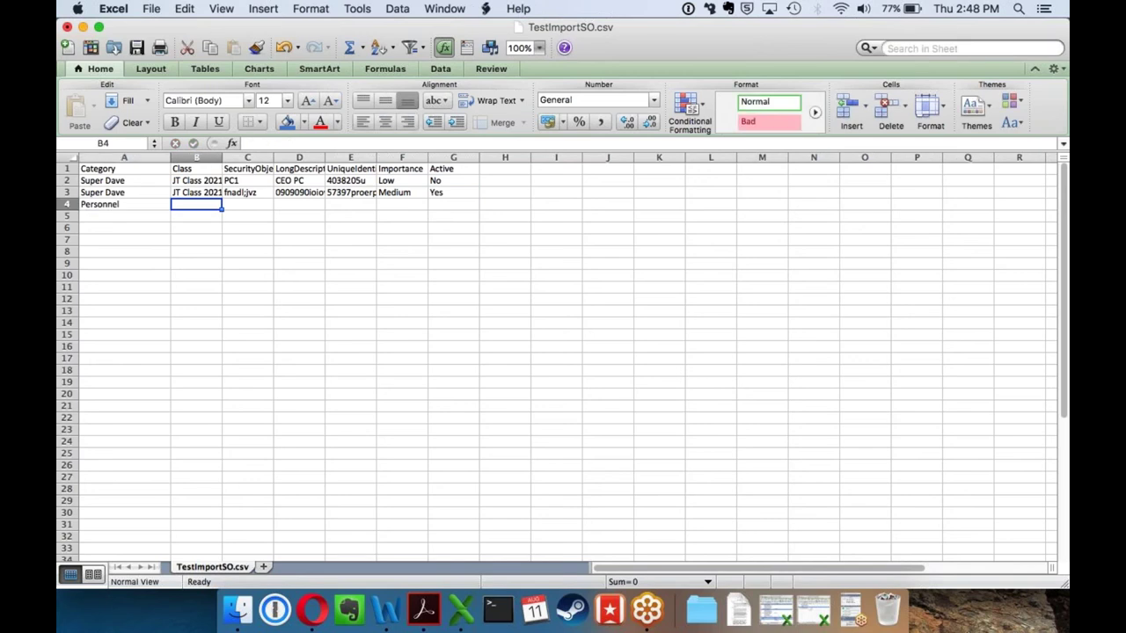
{"action": "type", "text": "Bob"}
{"action": "key", "text": "Tab"}
{"action": "double_click", "coordinate": [196, 204]}
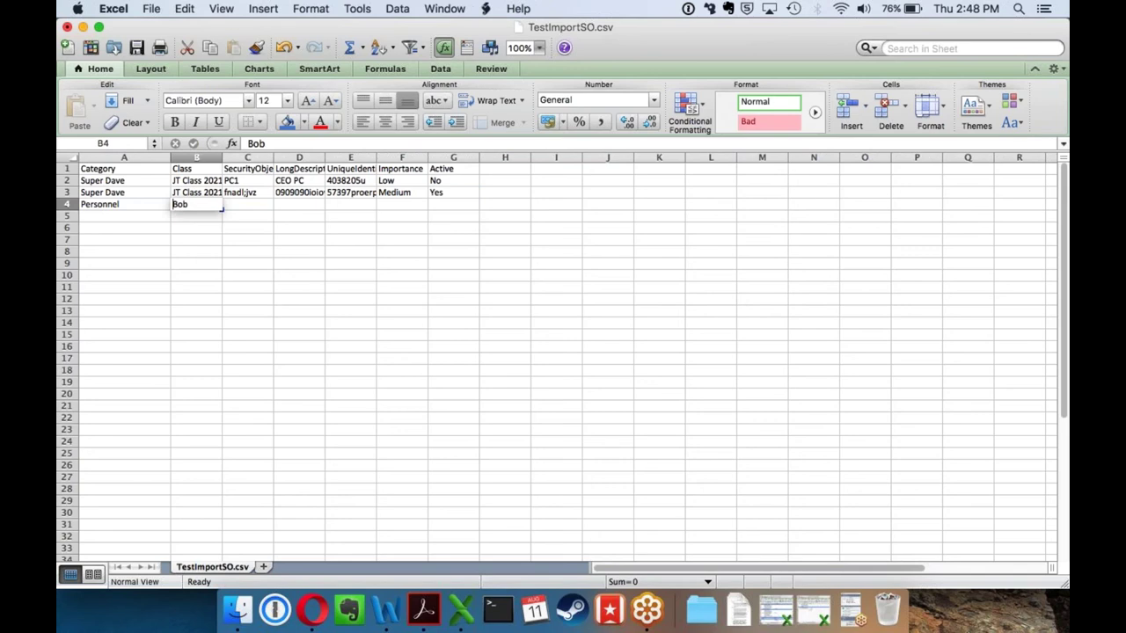
{"action": "key", "text": "BackSpace"}
{"action": "key", "text": "BackSpace"}
{"action": "key", "text": "BackSpace"}
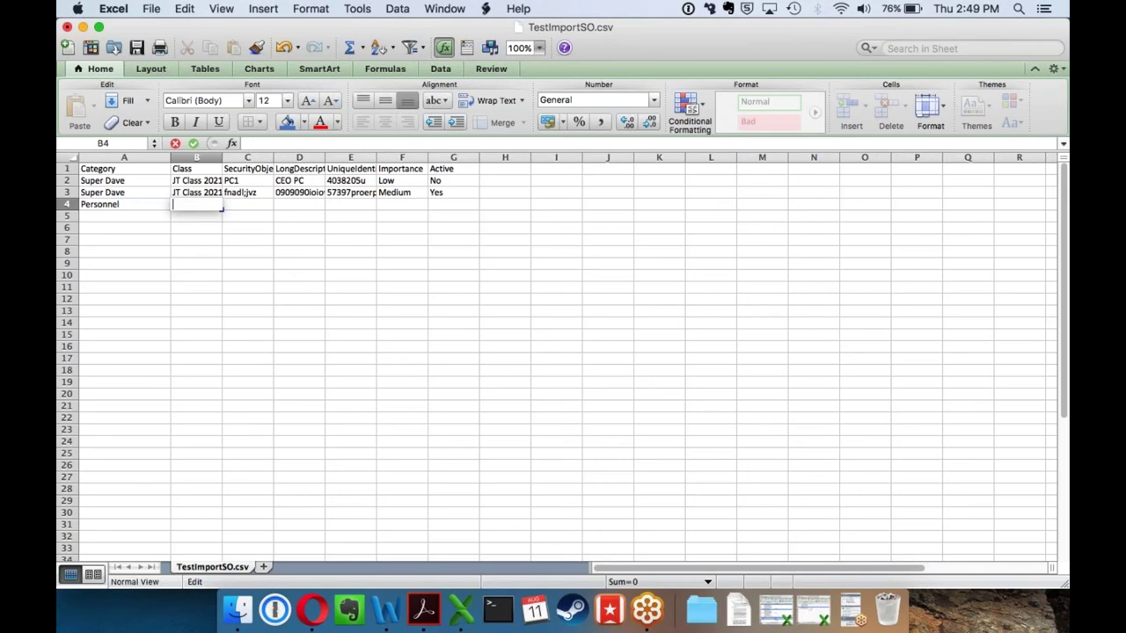
{"action": "type", "text": "Ed"}
{"action": "key", "text": "BackSpace"}
{"action": "key", "text": "BackSpace"}
{"action": "type", "text": "IT"}
{"action": "key", "text": "Tab"}
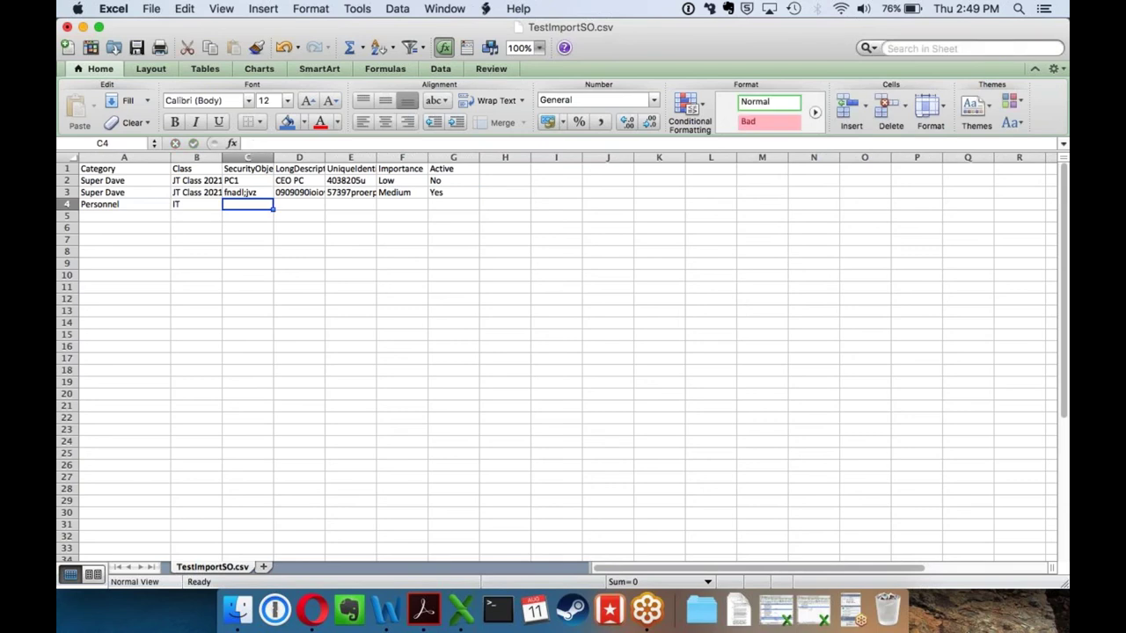
{"action": "type", "text": "Bob"}
{"action": "key", "text": "Tab"}
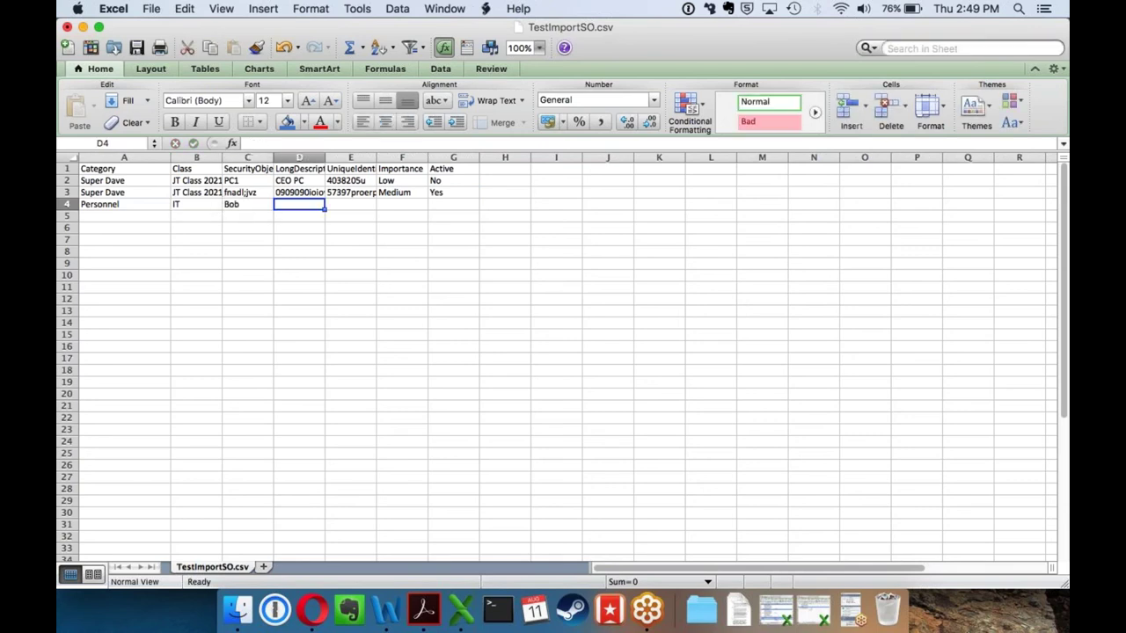
Close TestImportSO.csv without saving the changes
{"action": "left_click", "coordinate": [67, 27]}
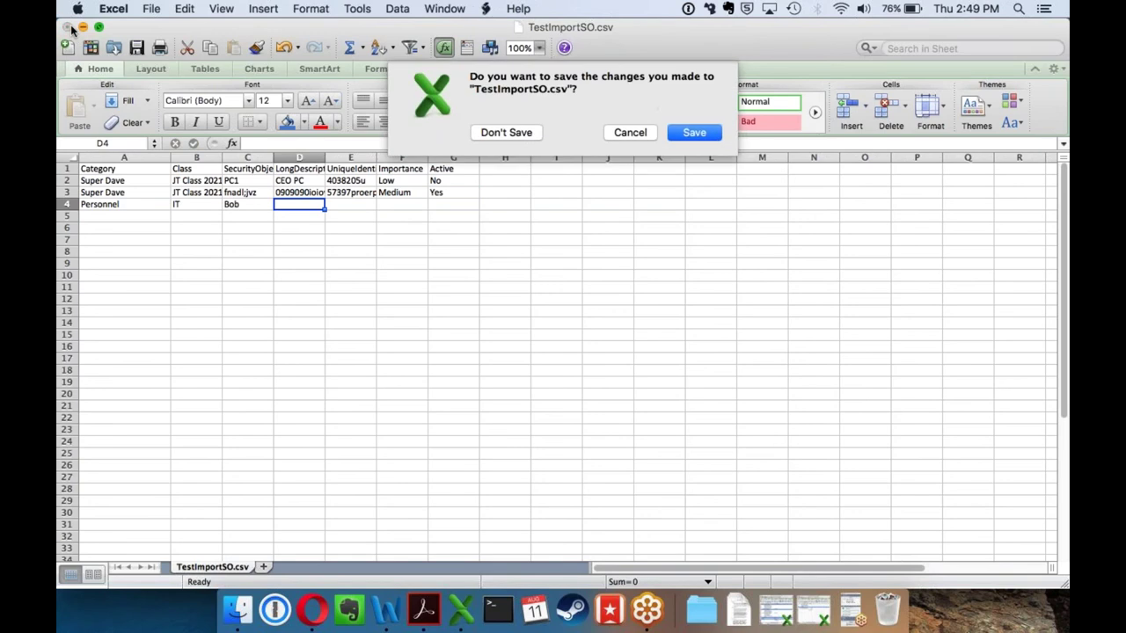
{"action": "left_click", "coordinate": [506, 133]}
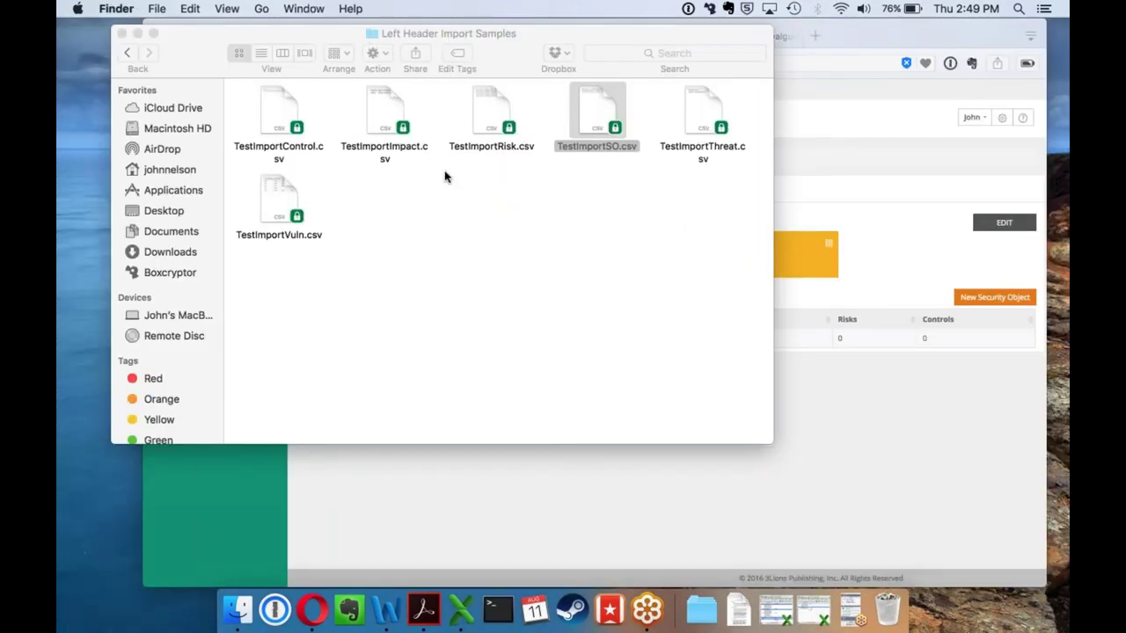
{"action": "left_click", "coordinate": [444, 177]}
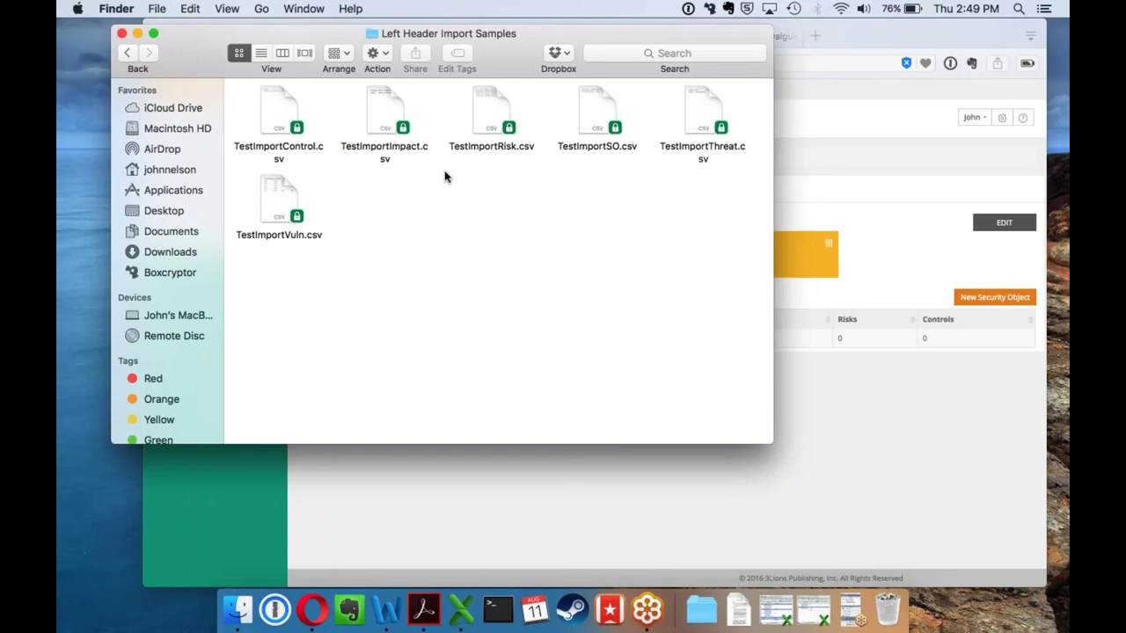
Switch to Expresso in Opera at full screen, dismiss the import list and view the PC 1 security object's details
{"action": "left_click", "coordinate": [802, 184]}
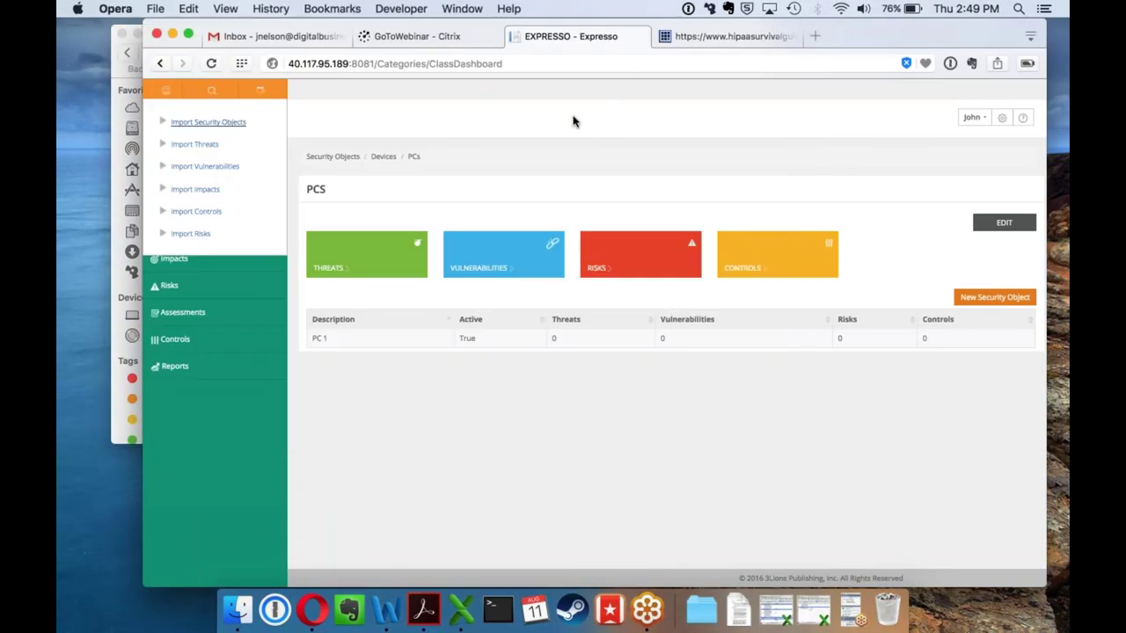
{"action": "left_click", "coordinate": [188, 33]}
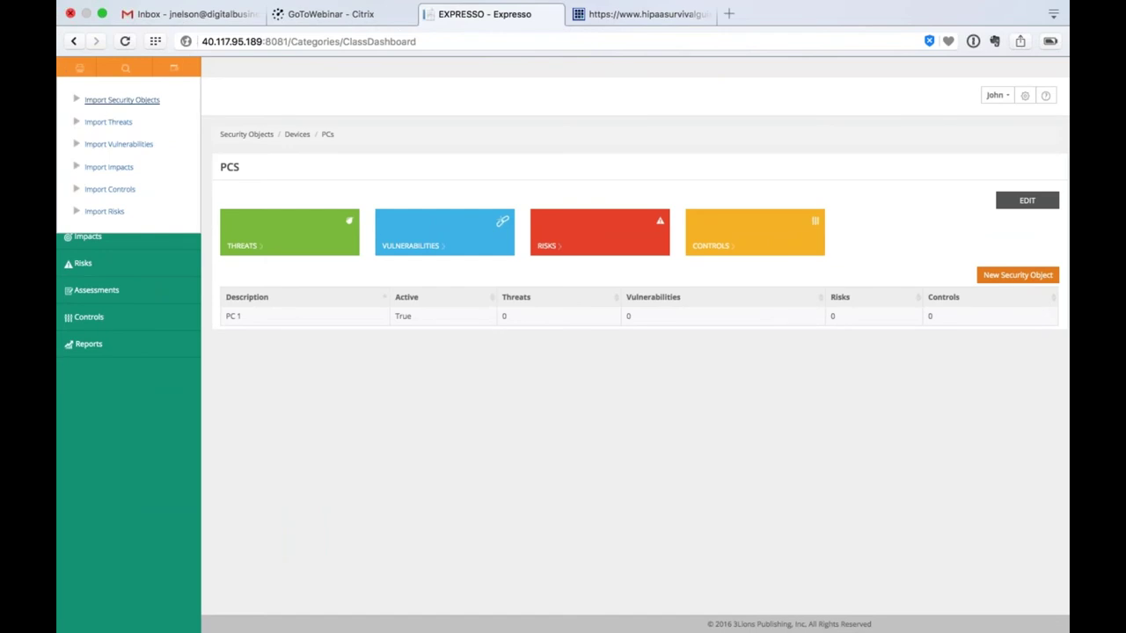
{"action": "left_click", "coordinate": [176, 68]}
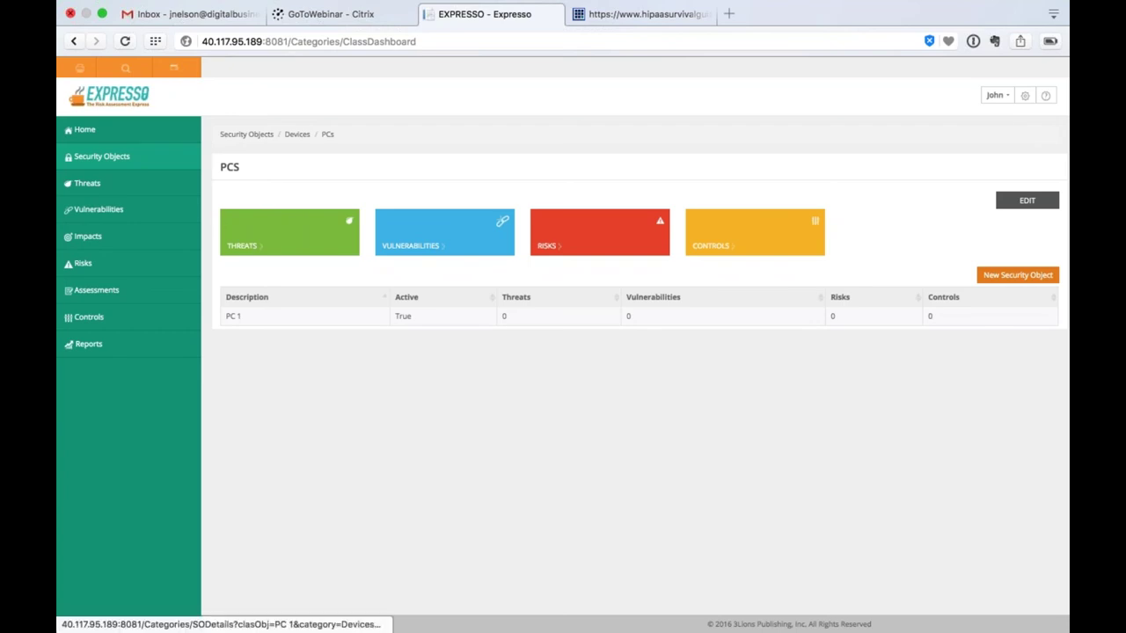
{"action": "left_click", "coordinate": [235, 231]}
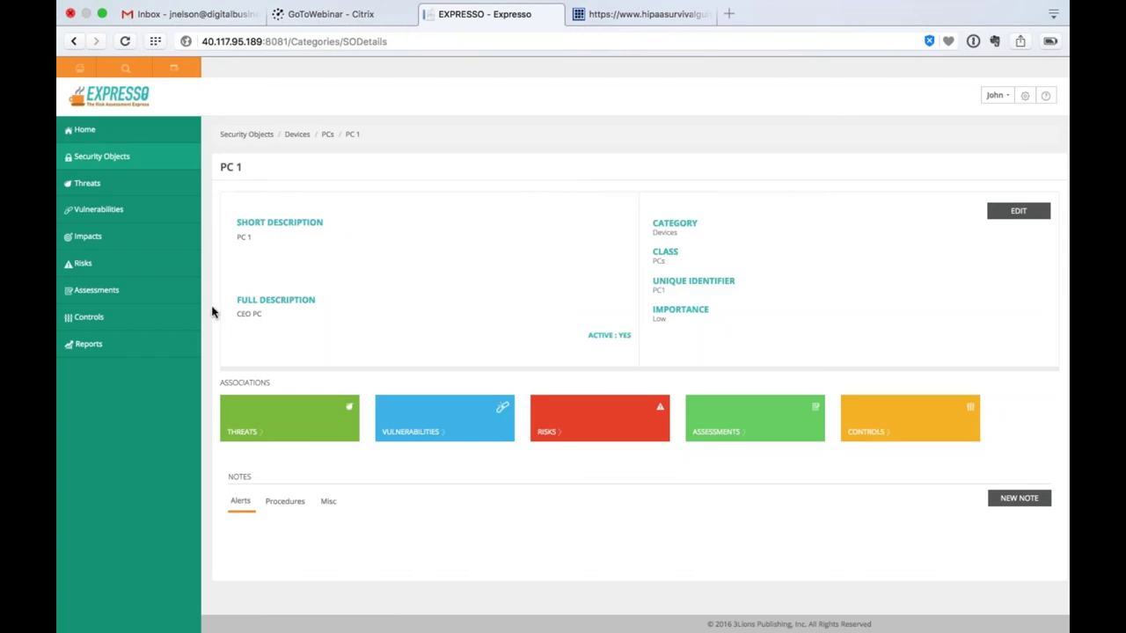
{"action": "scroll", "coordinate": [211, 311], "scroll_direction": "down", "scroll_amount": 1}
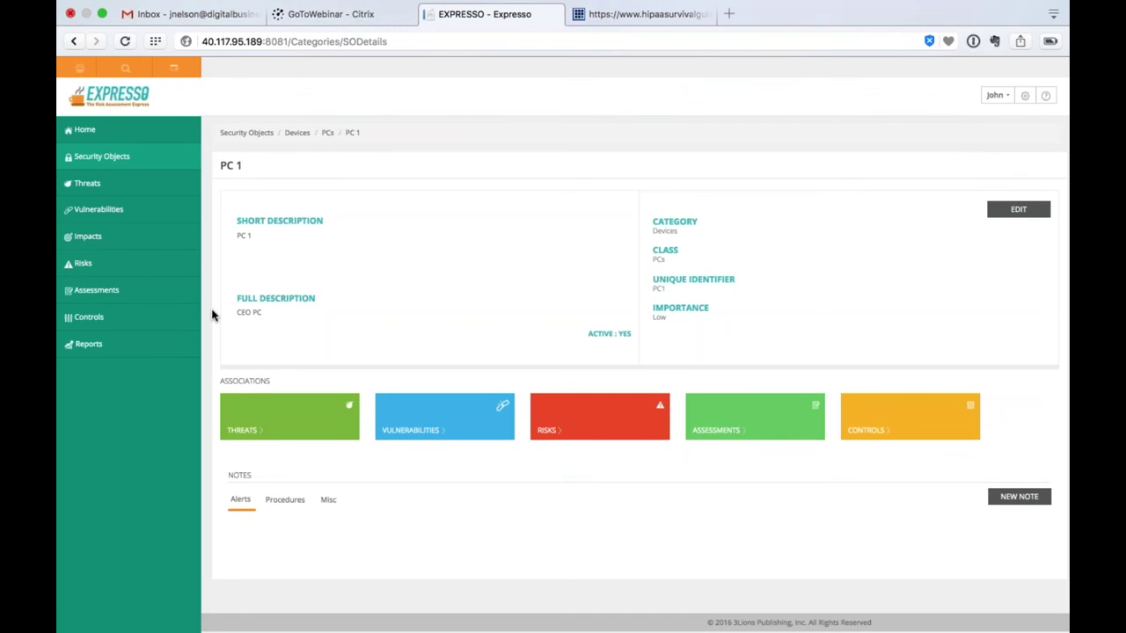
Set up a Security Object / Risks report for the date range 03/08/2016 to 11/08/2016
{"action": "left_click", "coordinate": [161, 343]}
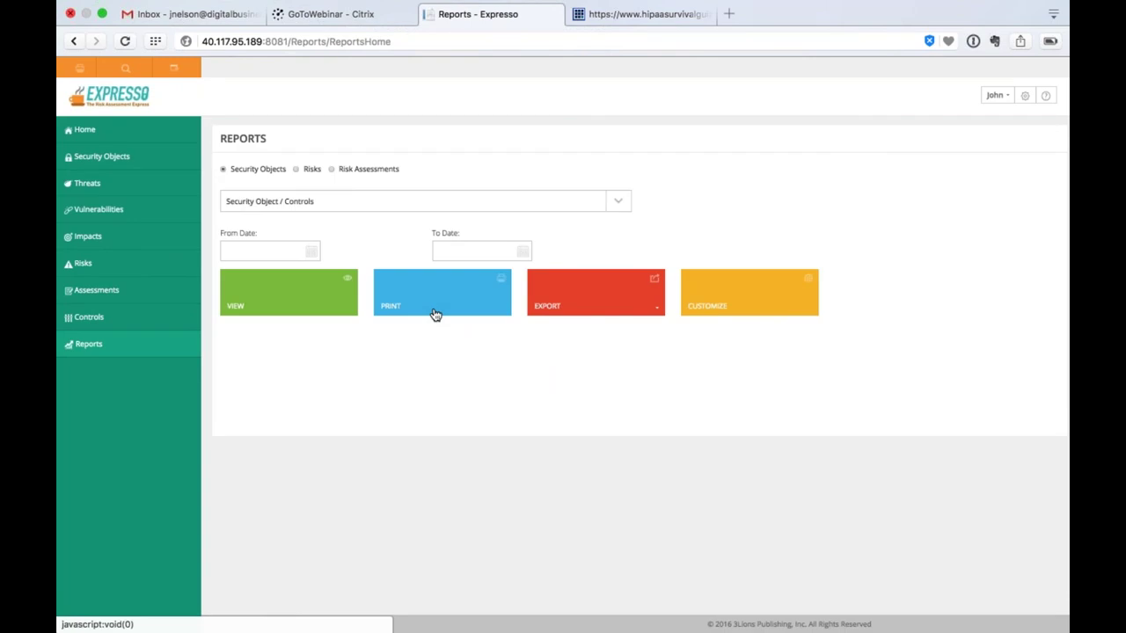
{"action": "left_click", "coordinate": [432, 204]}
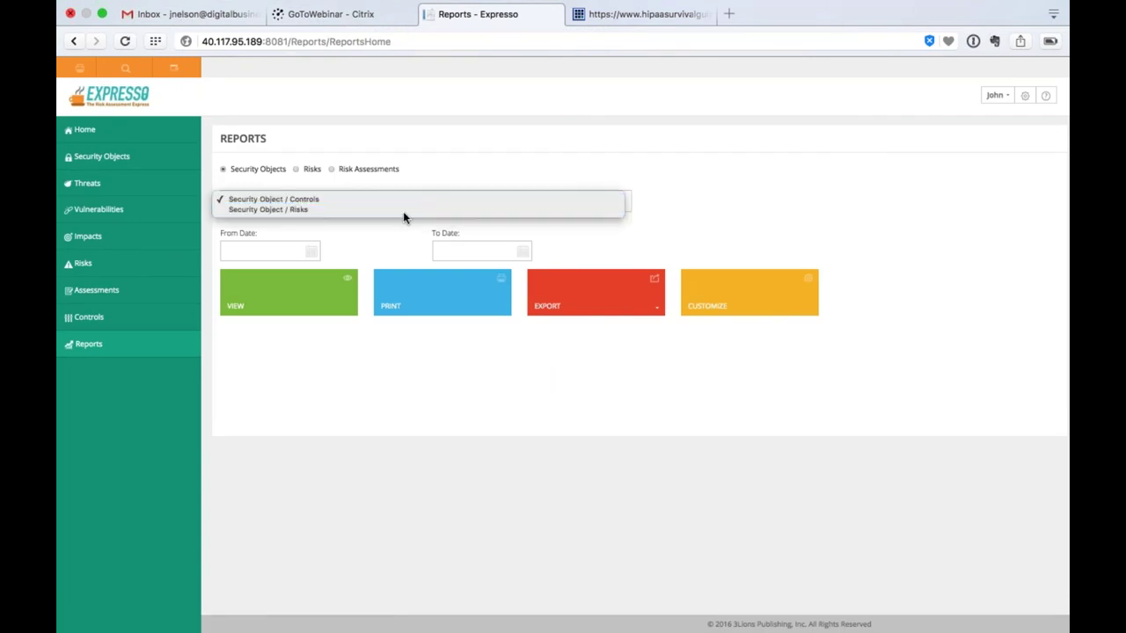
{"action": "left_click", "coordinate": [403, 211]}
{"action": "left_click", "coordinate": [312, 251]}
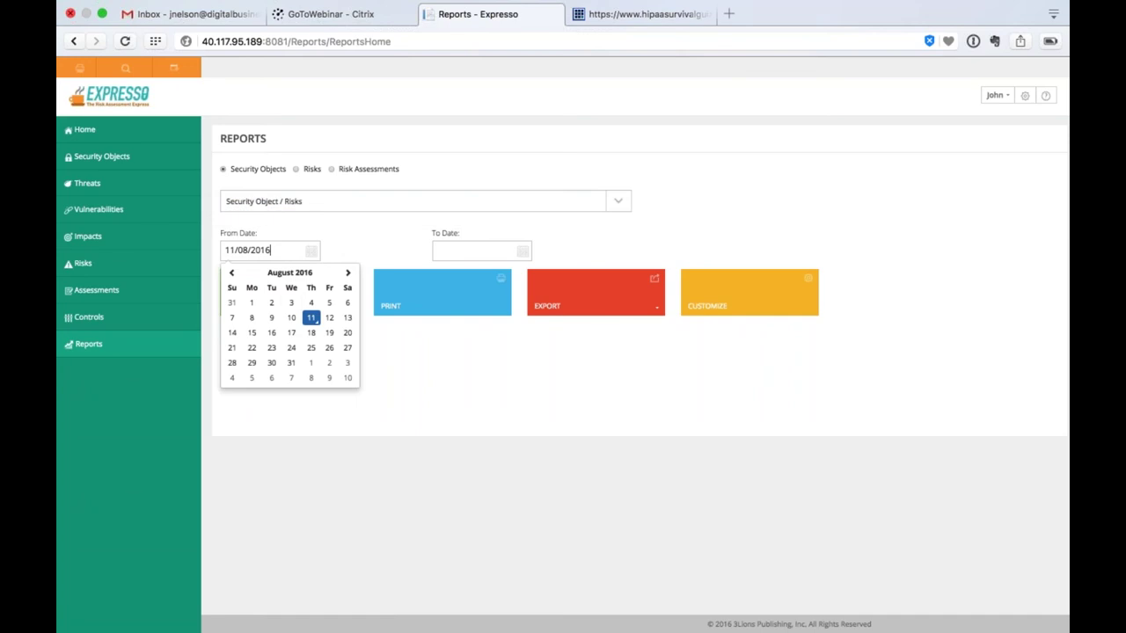
{"action": "left_click", "coordinate": [291, 302]}
{"action": "left_click", "coordinate": [458, 253]}
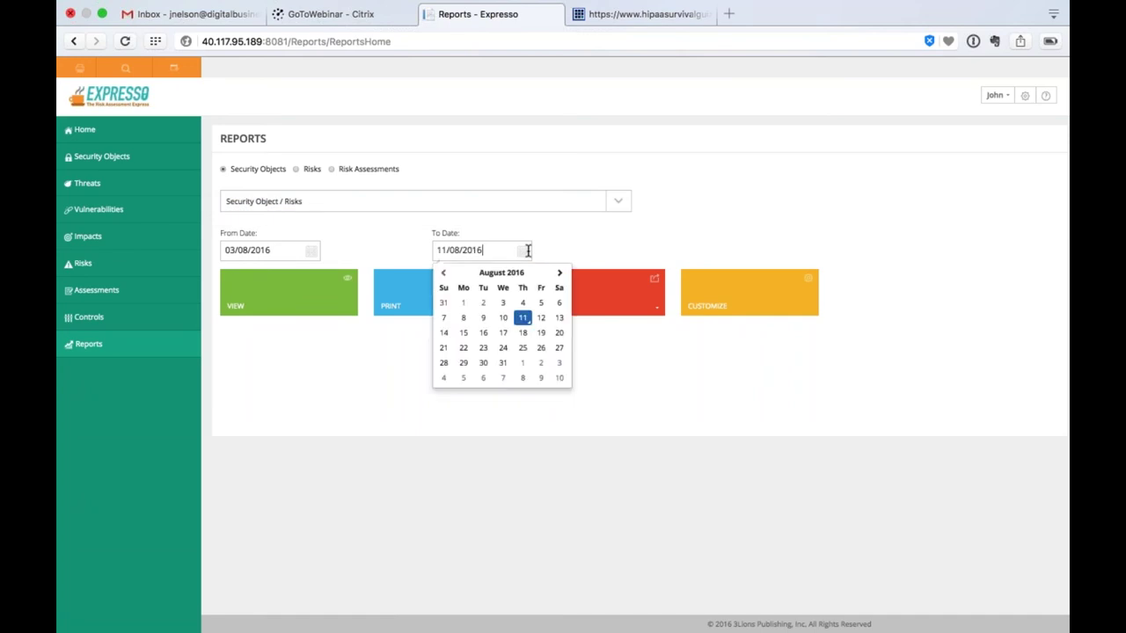
{"action": "left_click", "coordinate": [518, 319]}
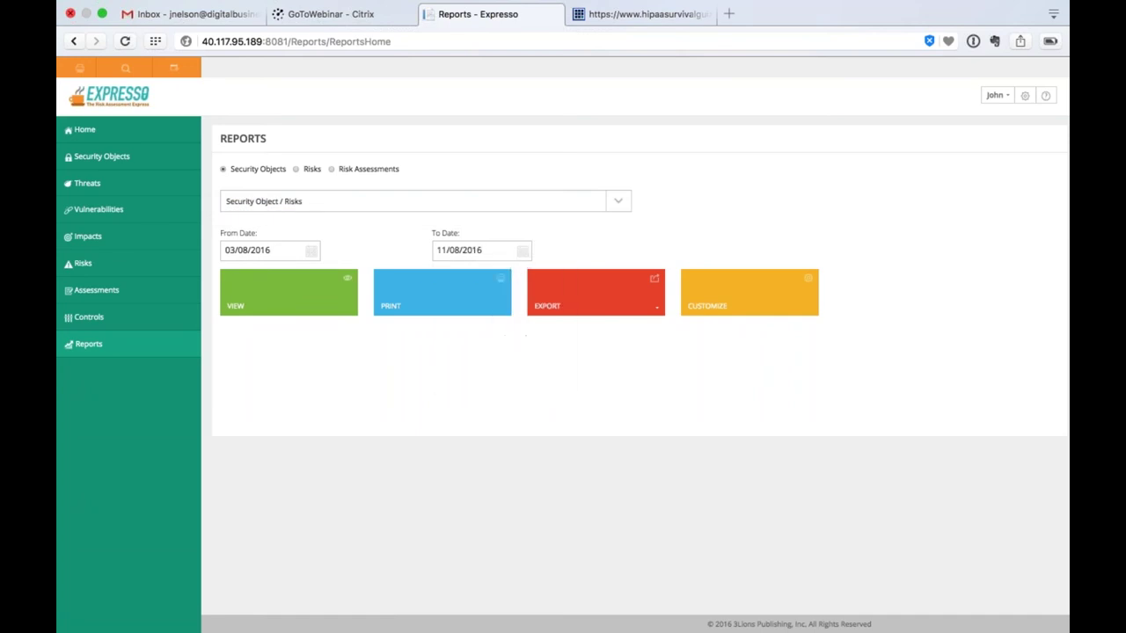
Export the report as a CSV file, leave full screen and look for SecurityObjectRisks.csv among the downloads
{"action": "left_click", "coordinate": [656, 307]}
{"action": "left_click", "coordinate": [594, 328]}
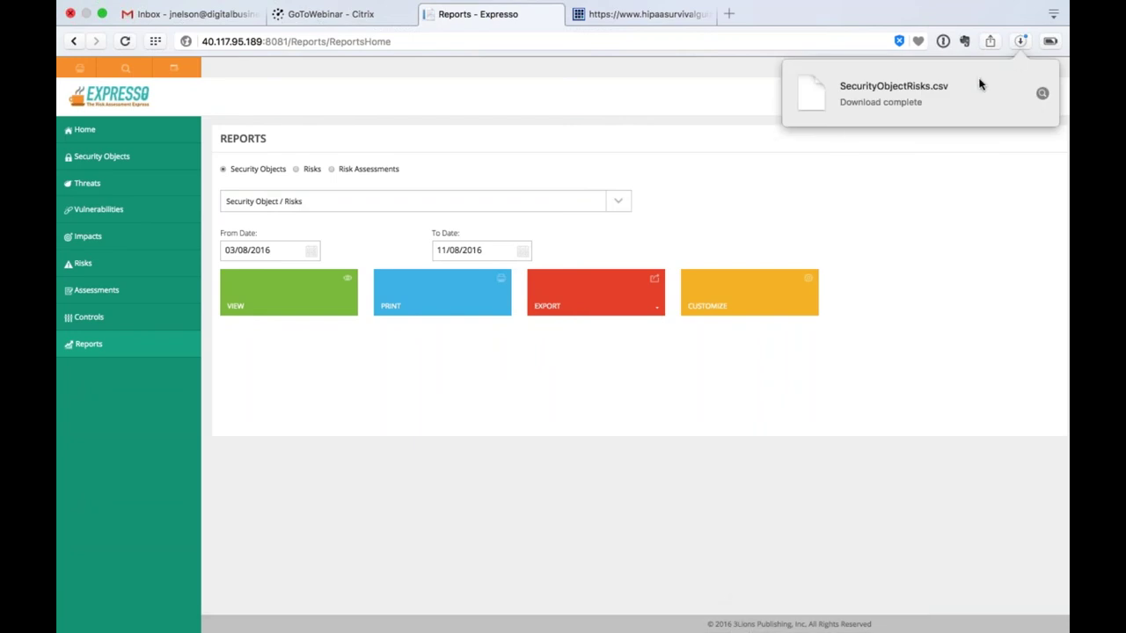
{"action": "left_click", "coordinate": [856, 142]}
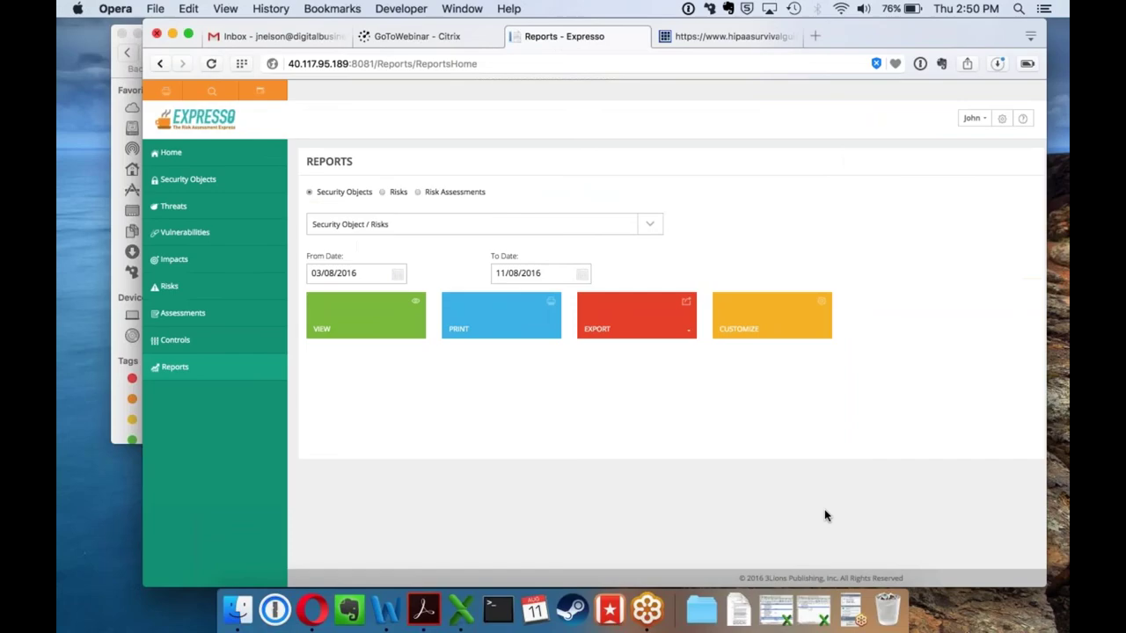
{"action": "left_click", "coordinate": [654, 589]}
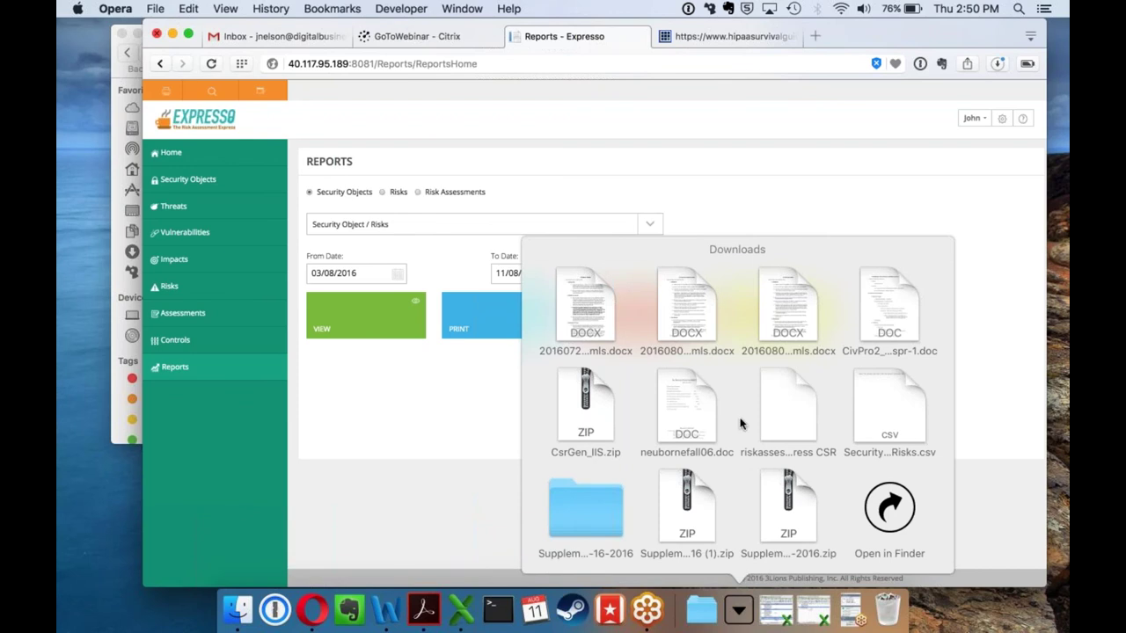
{"action": "left_click", "coordinate": [410, 378]}
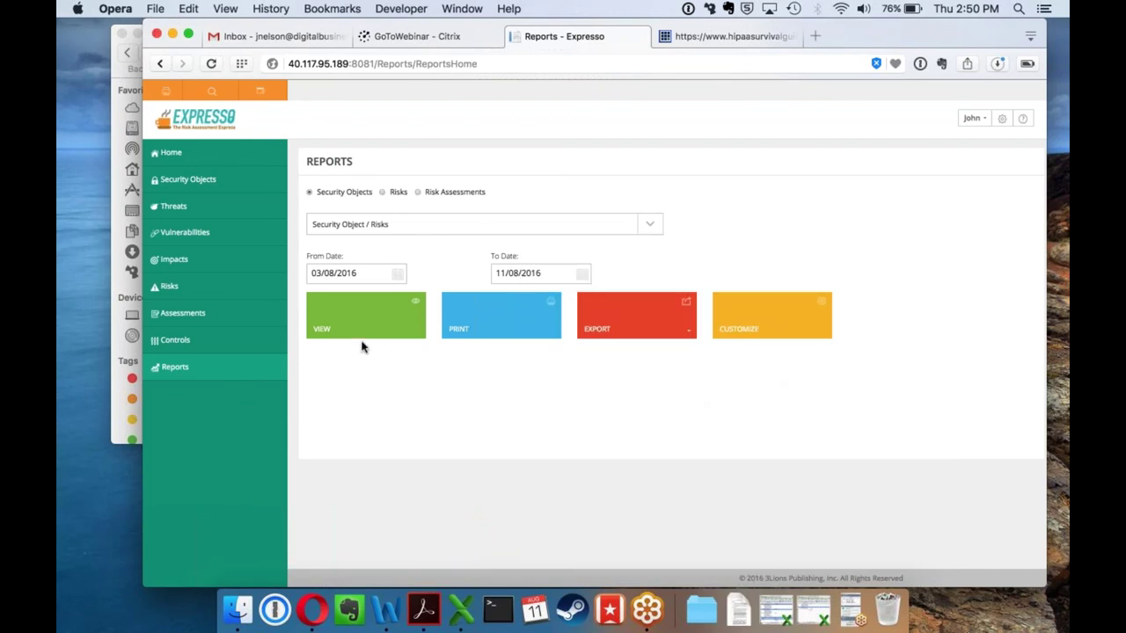
Open security object PC 1 in the PCs class of the Devices category and view its details, associations and notes
{"action": "left_click", "coordinate": [211, 180]}
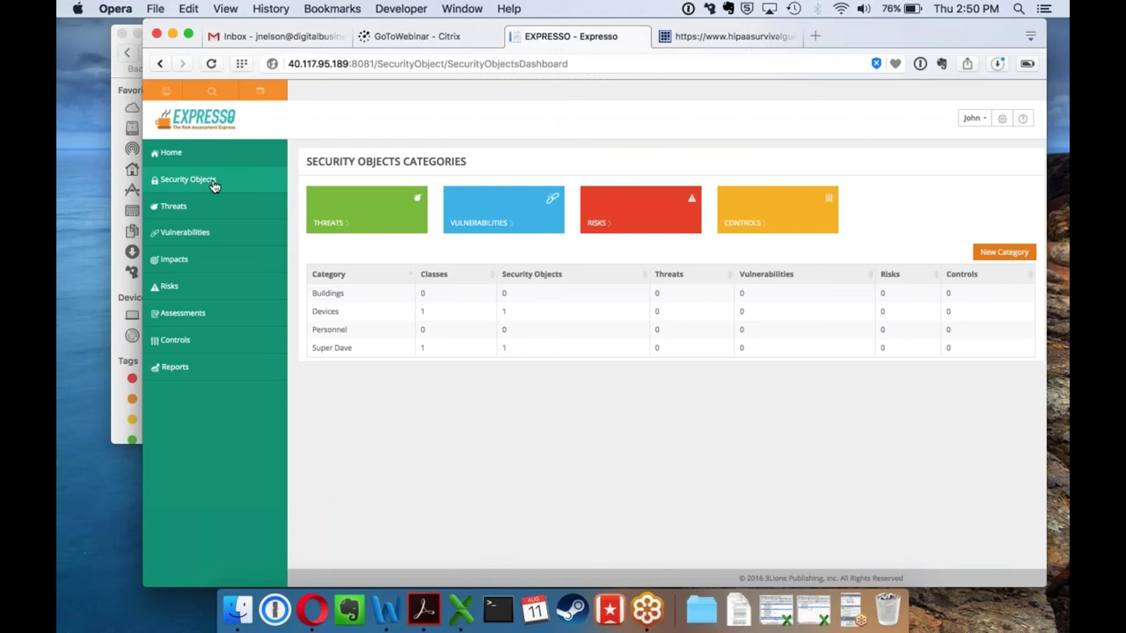
{"action": "left_click", "coordinate": [326, 312]}
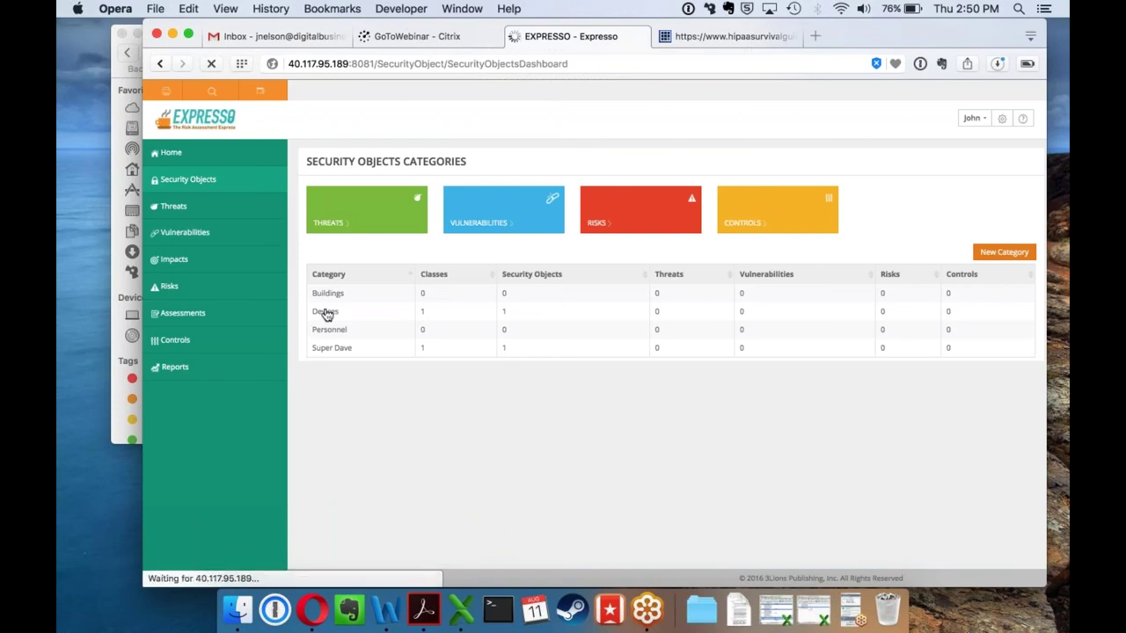
{"action": "left_click", "coordinate": [318, 362]}
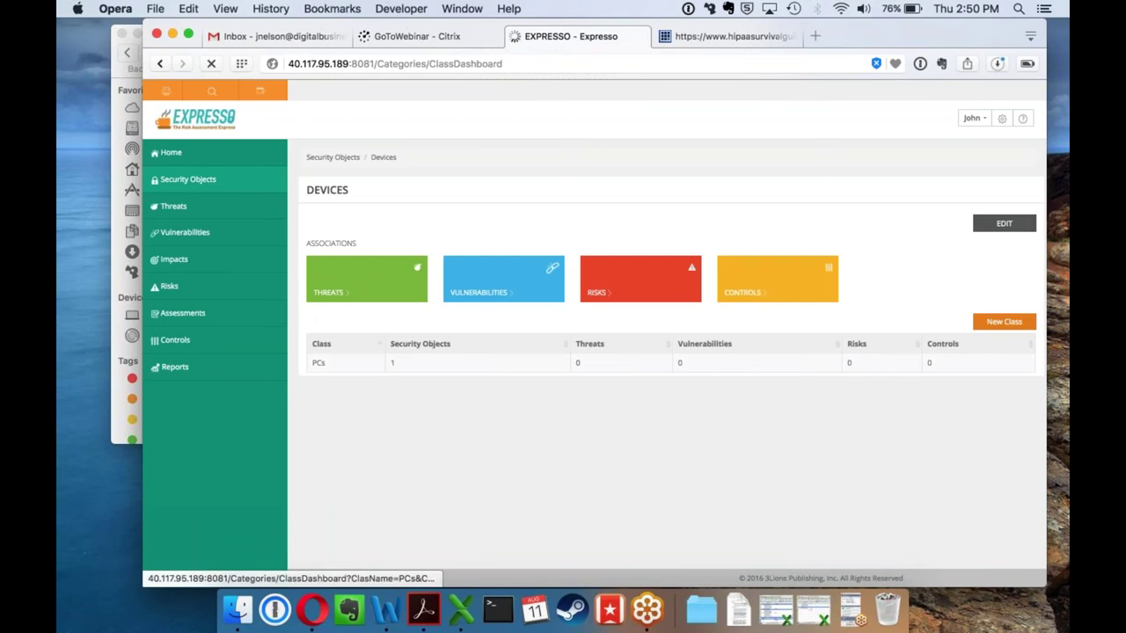
{"action": "left_click", "coordinate": [318, 338]}
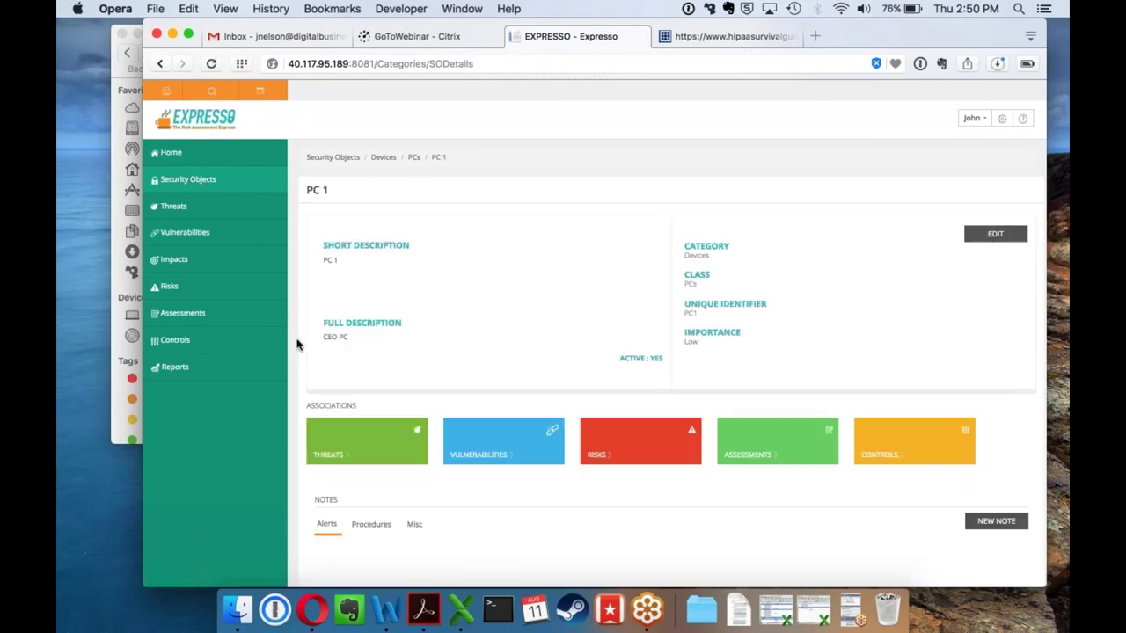
{"action": "scroll", "coordinate": [297, 344], "scroll_direction": "down", "scroll_amount": 2}
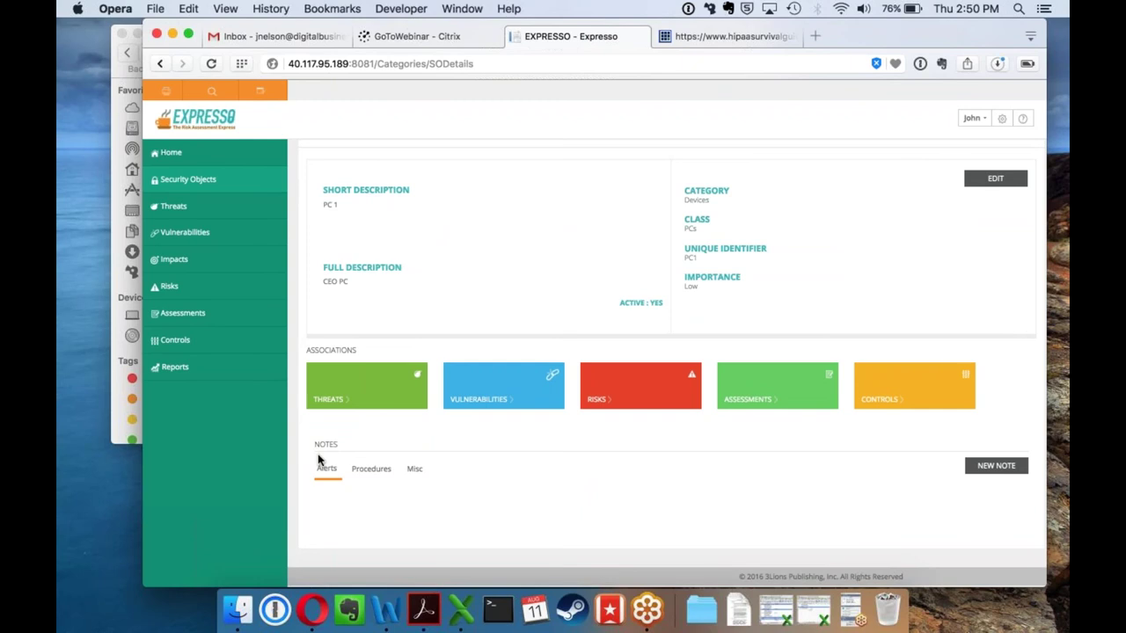
View PC 1's Misc notes and preview the new note form with the Misc type selected, dismissing it without creating a note
{"action": "left_click", "coordinate": [415, 470]}
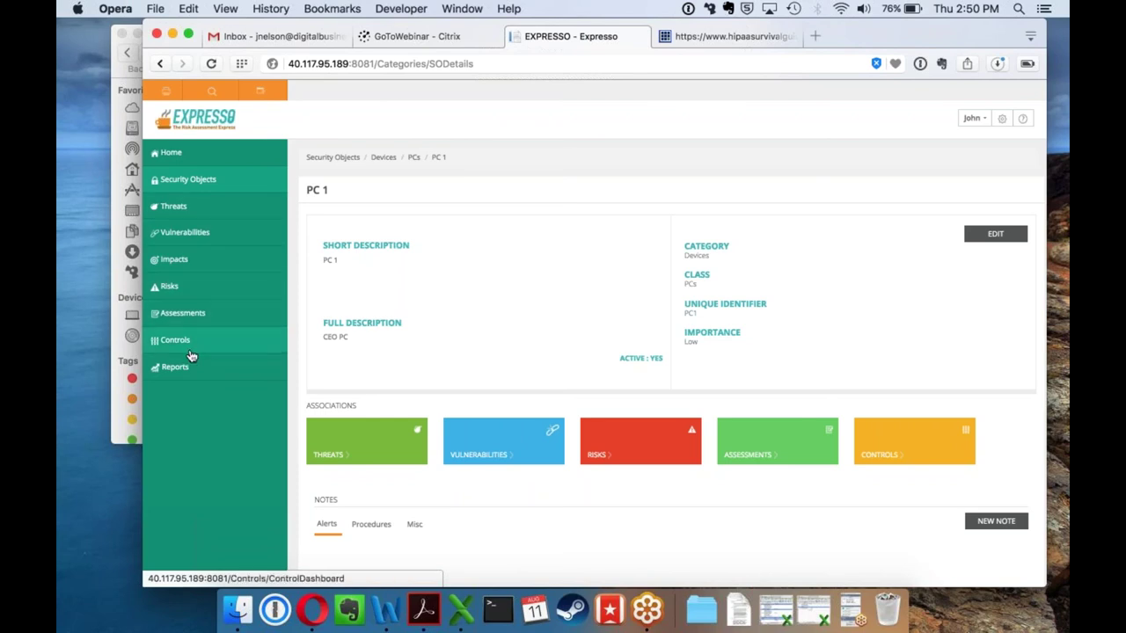
{"action": "scroll", "coordinate": [292, 370], "scroll_direction": "down", "scroll_amount": 2}
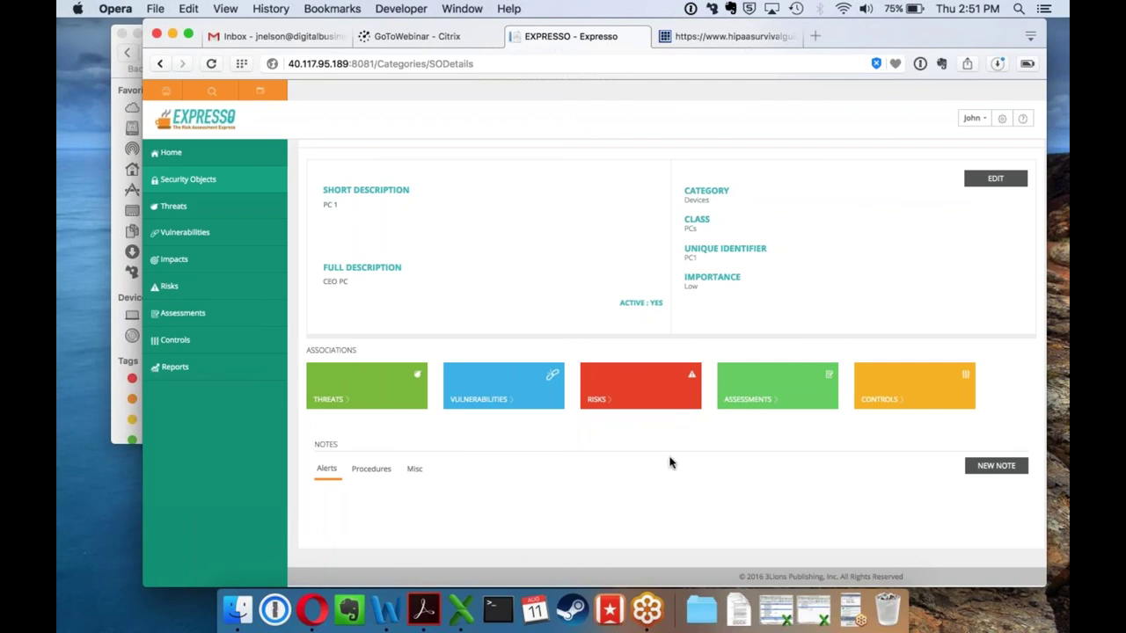
{"action": "left_click", "coordinate": [995, 465]}
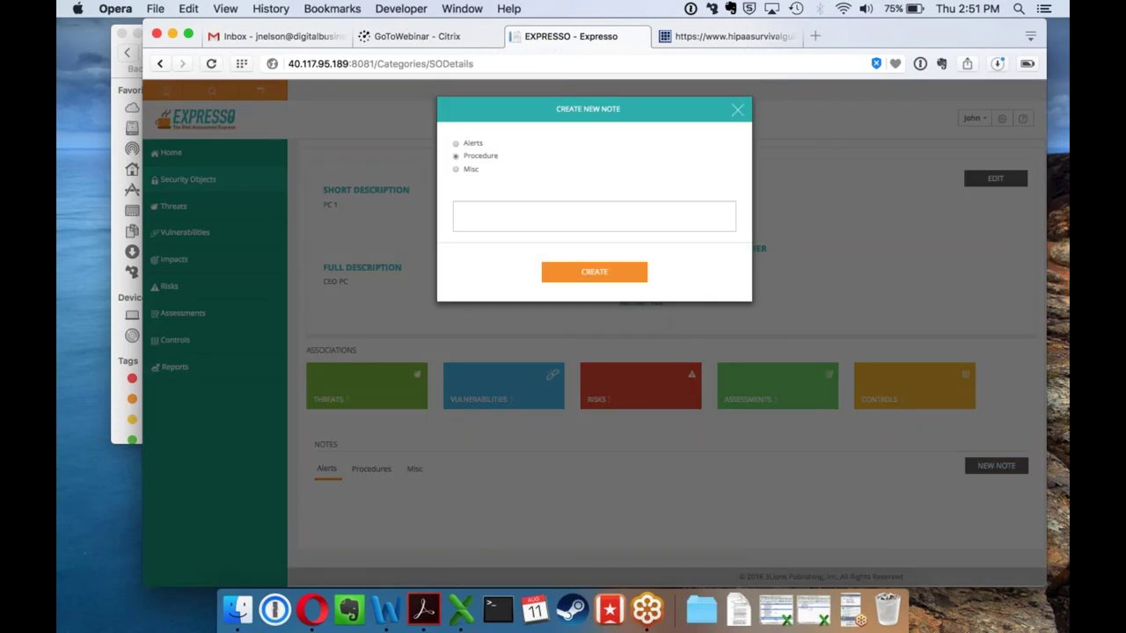
{"action": "left_click", "coordinate": [456, 170]}
{"action": "left_click", "coordinate": [737, 109]}
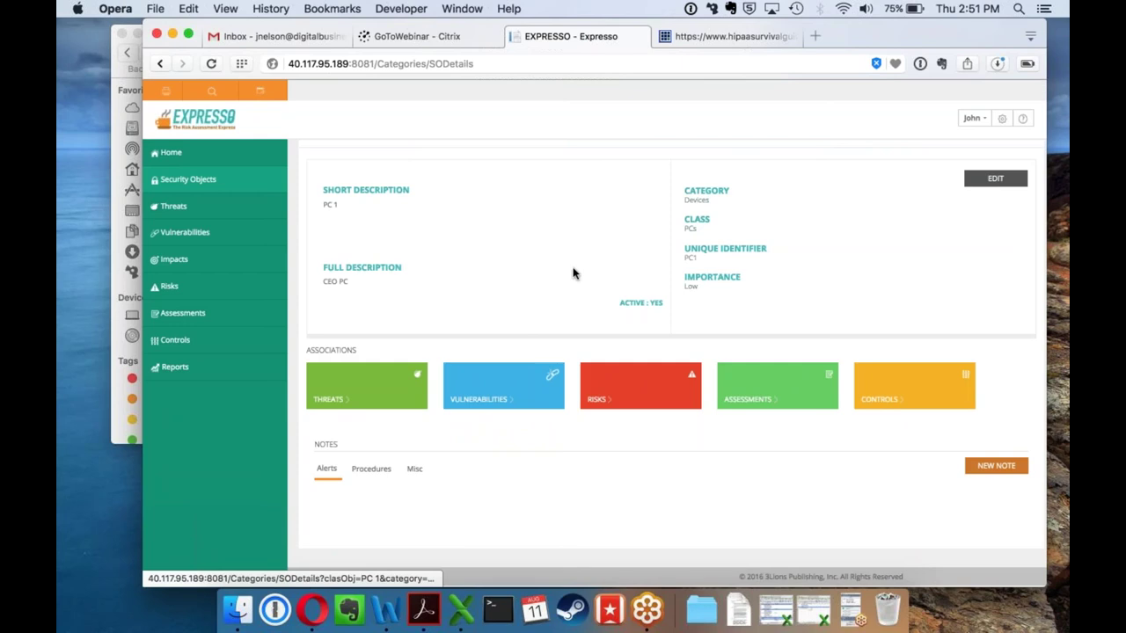
Restore the minimized GoToWebinar window
{"action": "scroll", "coordinate": [539, 326], "scroll_direction": "up", "scroll_amount": 2}
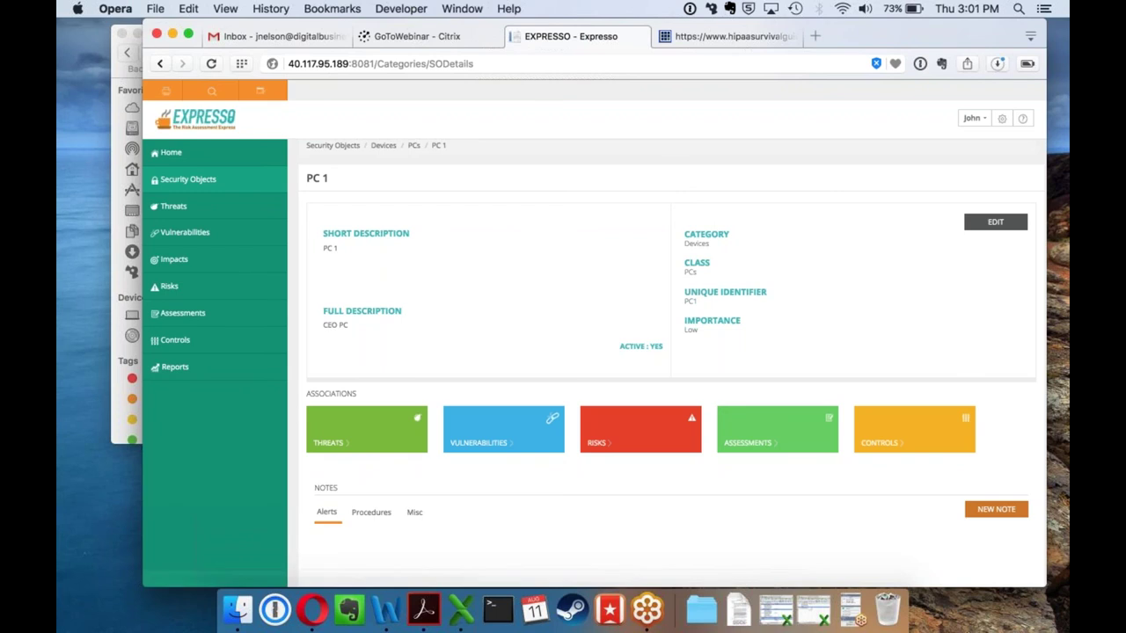
{"action": "left_click", "coordinate": [841, 624]}
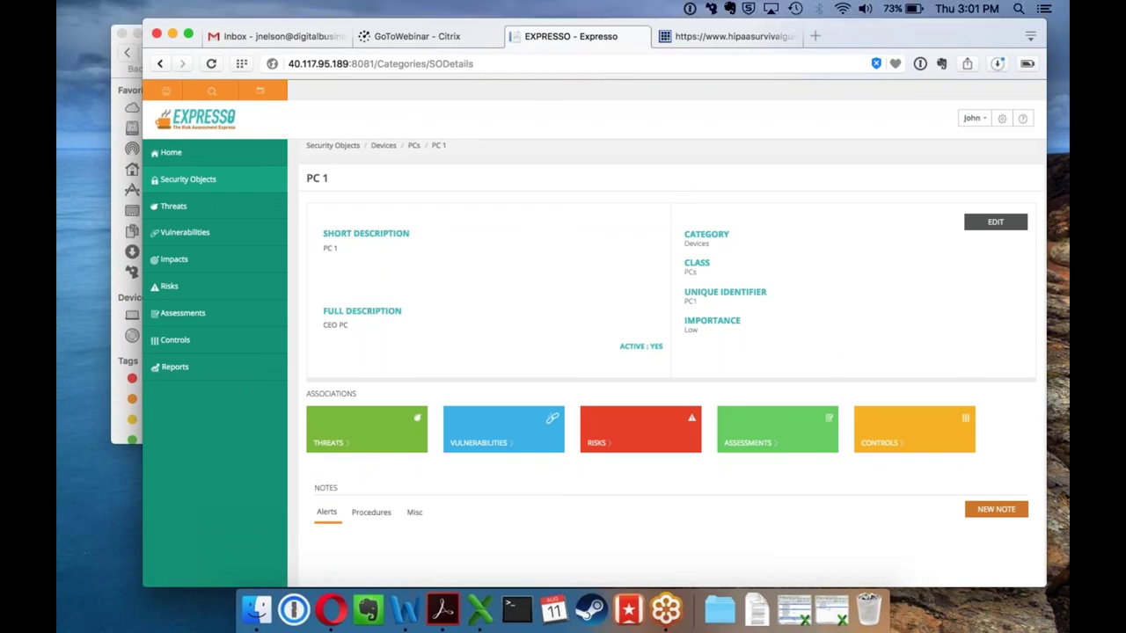